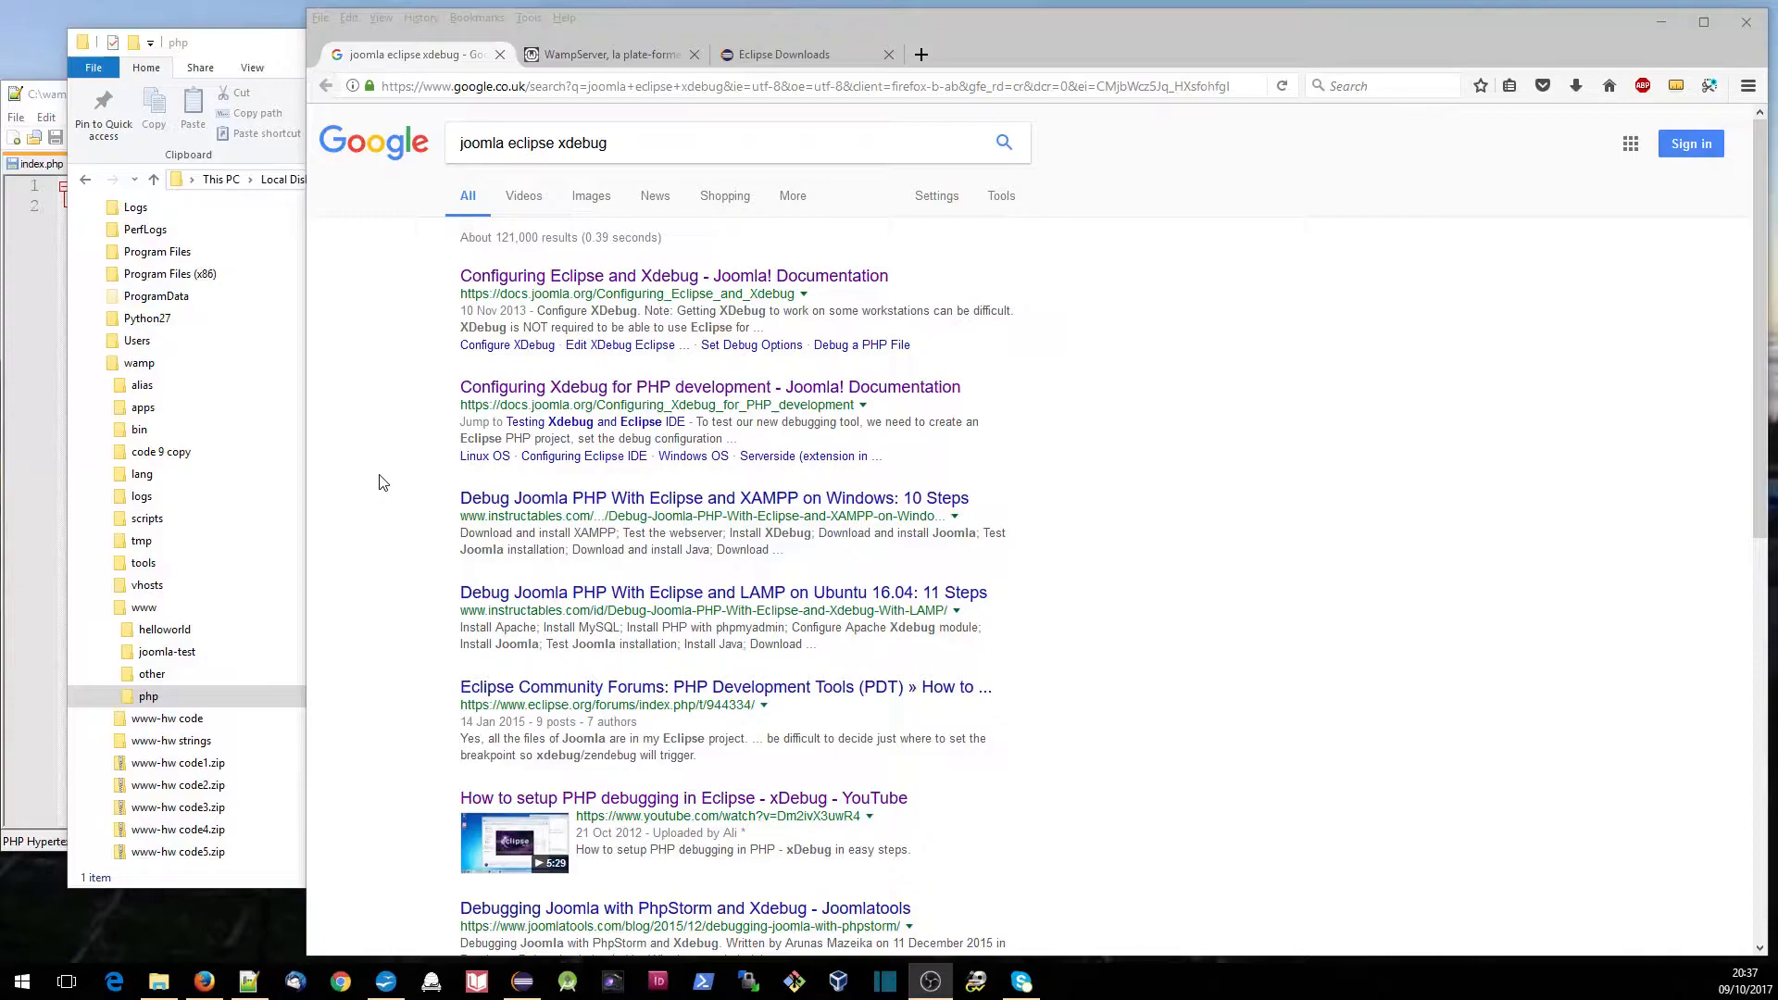
- Show the already open WampServer site, followed by the Eclipse Downloads page
{"action": "left_click", "coordinate": [592, 54]}
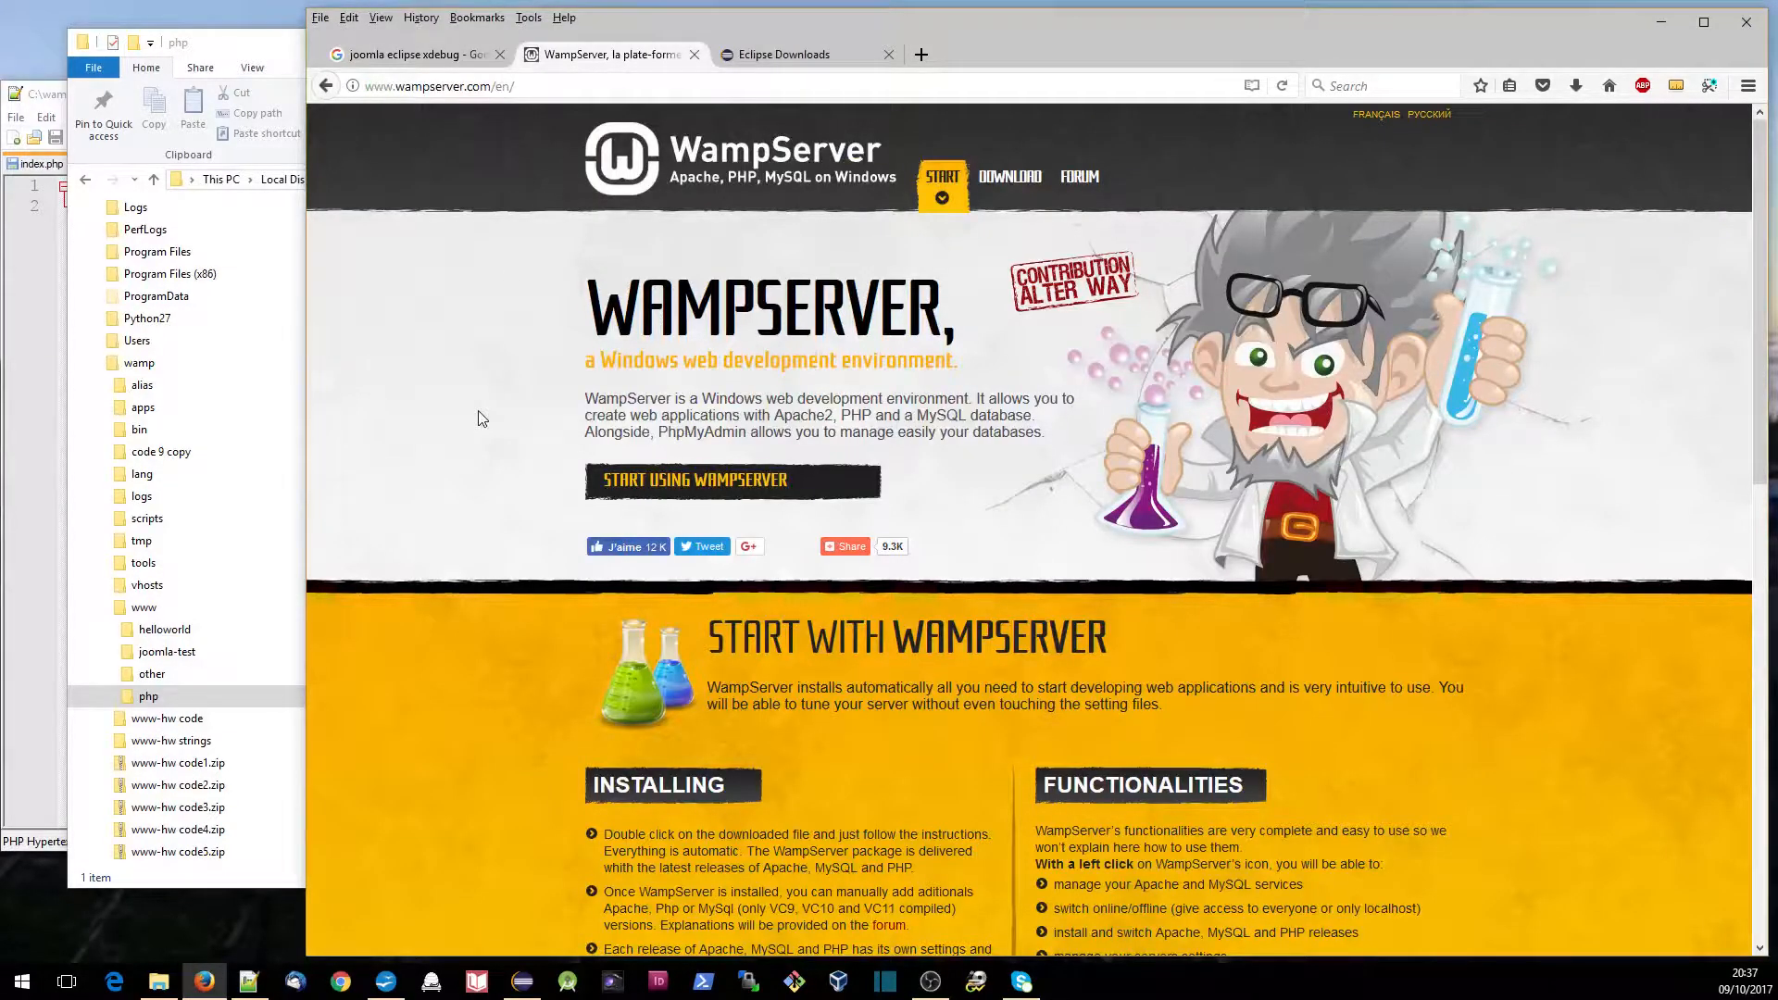
{"action": "left_click", "coordinate": [802, 56]}
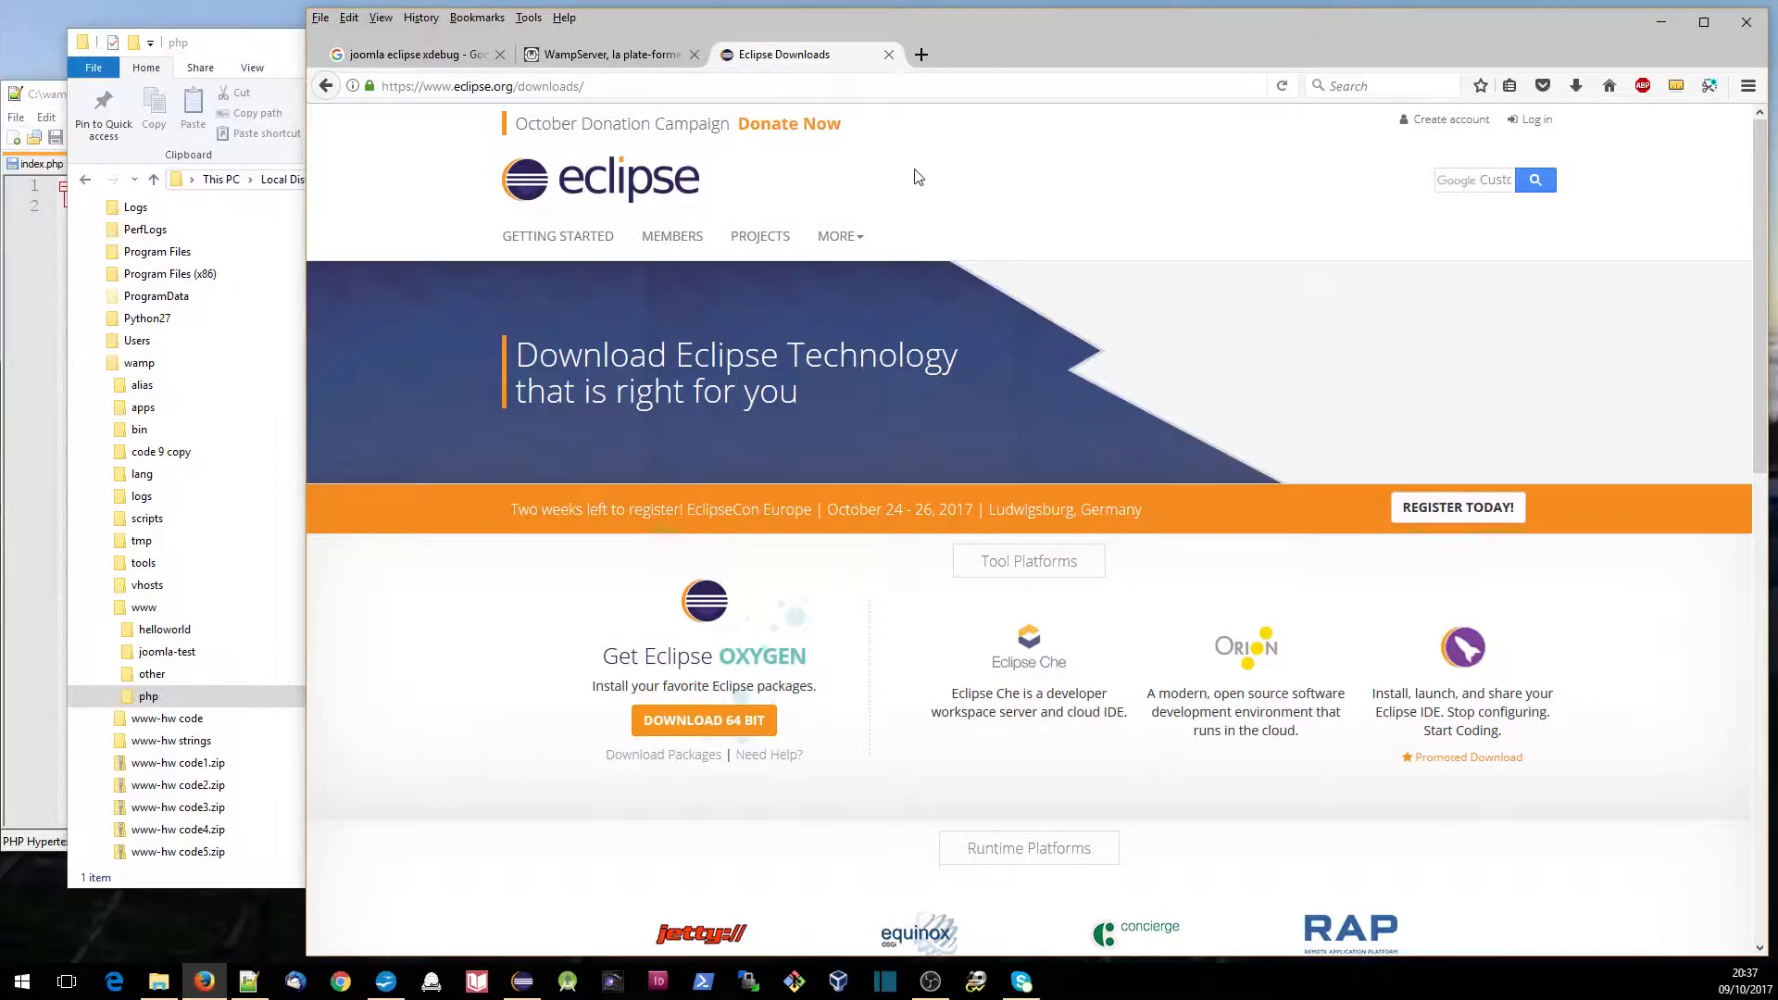
- Search the web for "php xdebug wizard" in a new tab and open Xdebug's tailored installation instructions page
{"action": "left_click", "coordinate": [921, 56]}
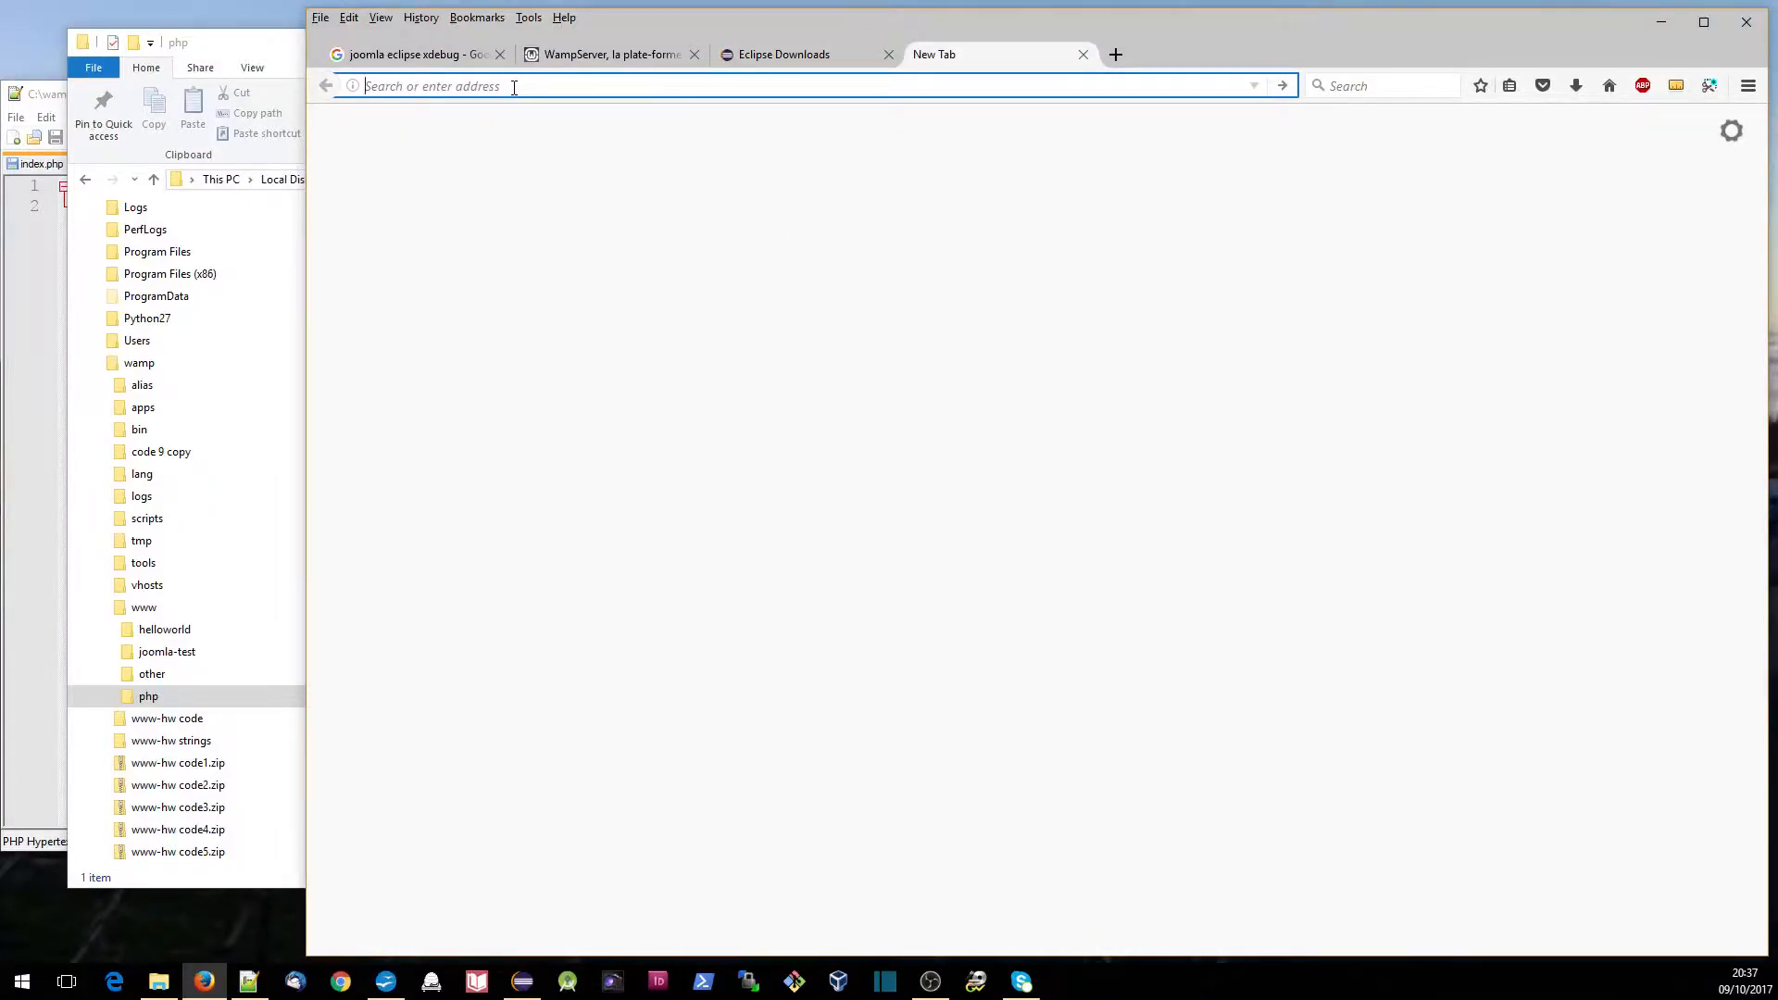
{"action": "type", "text": "php x"}
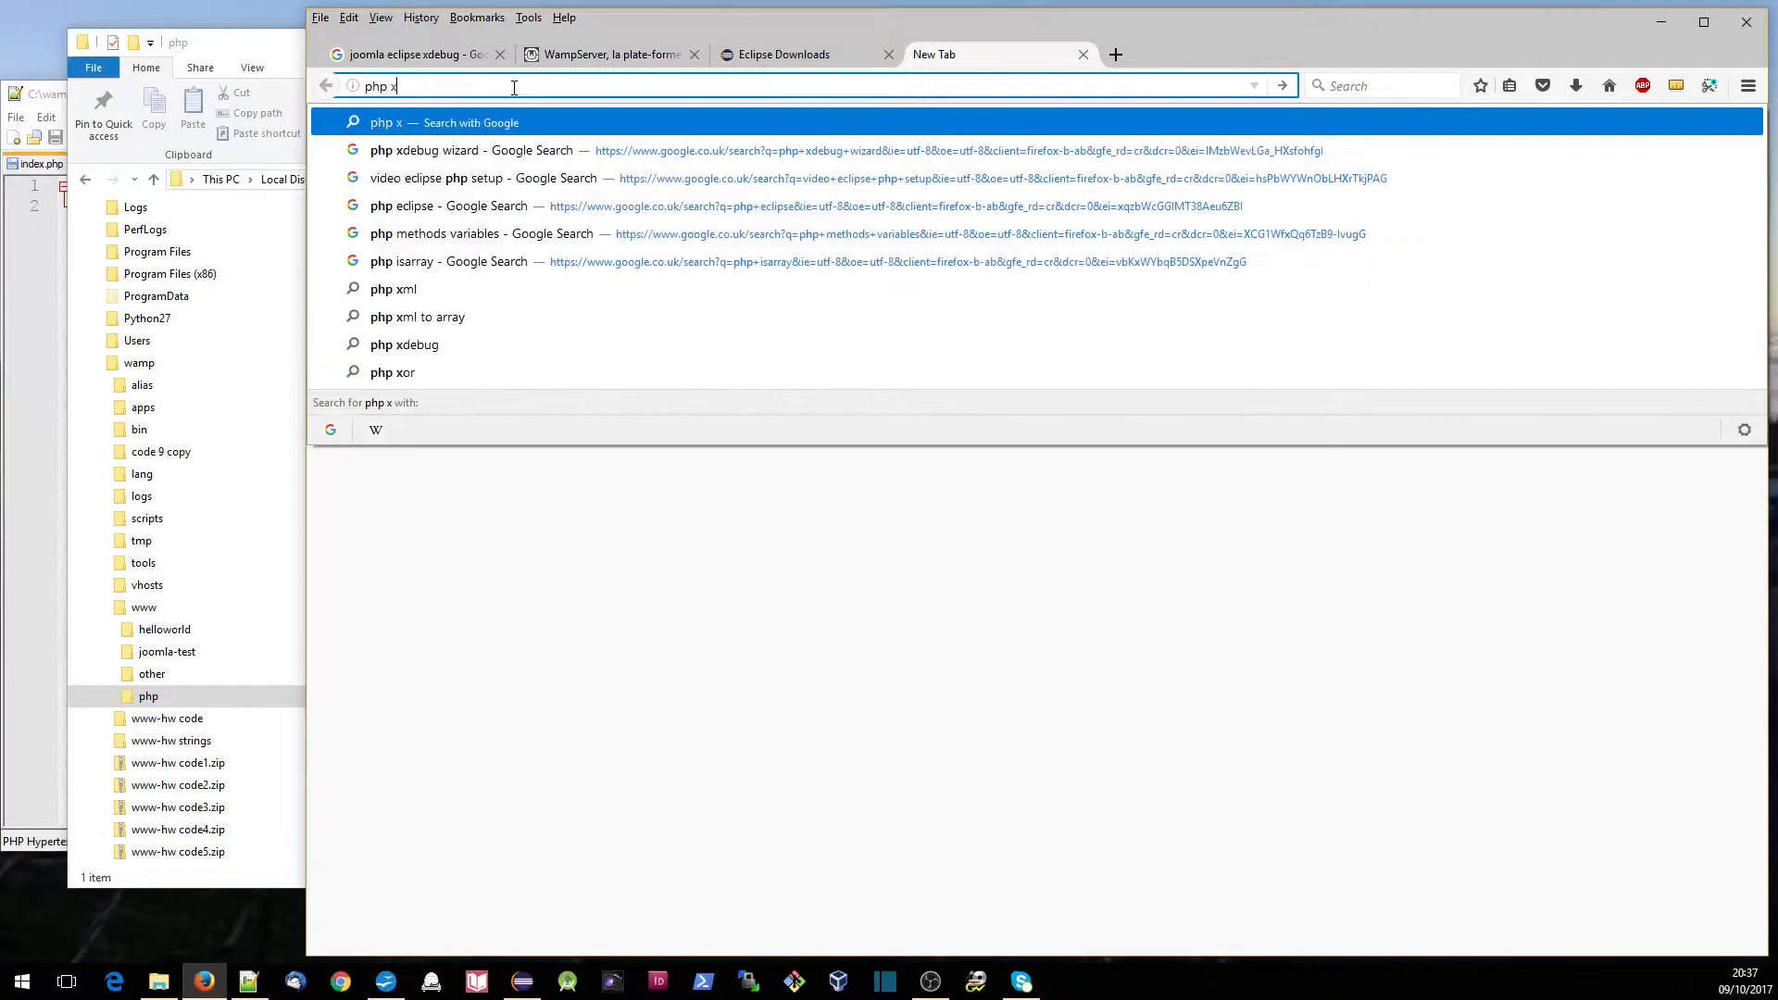
{"action": "type", "text": "debug wiza"}
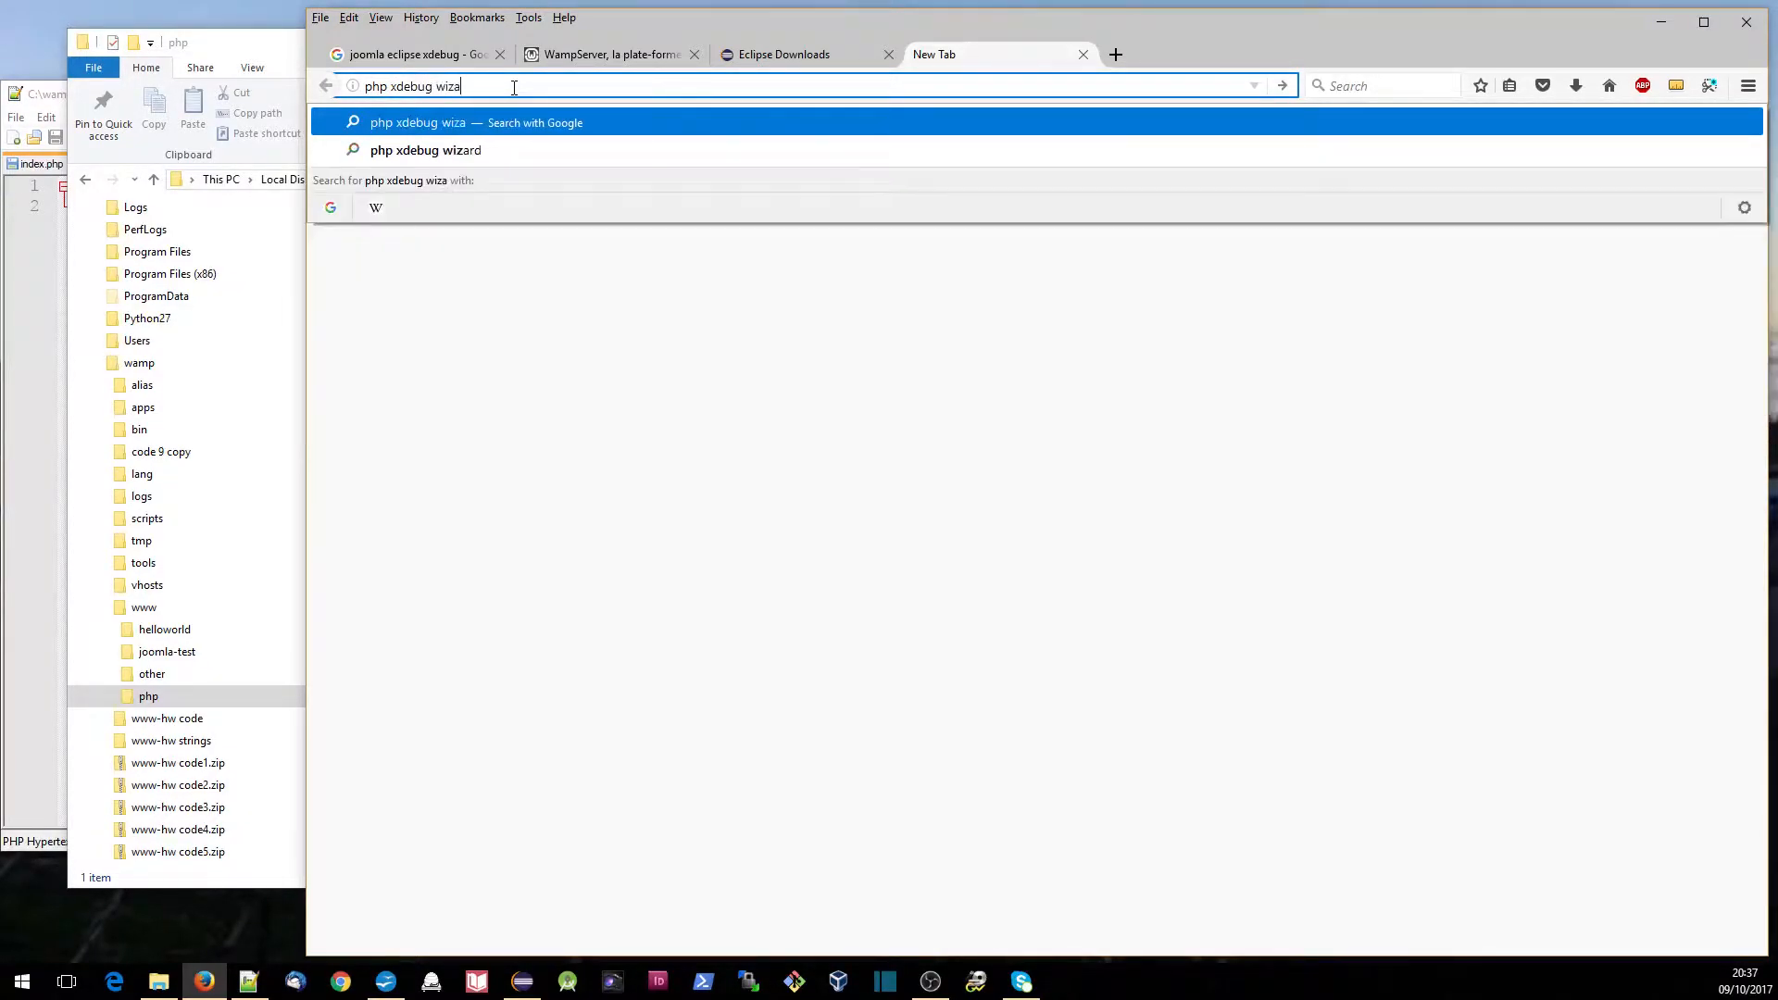
{"action": "type", "text": "rd"}
{"action": "key", "text": "Return"}
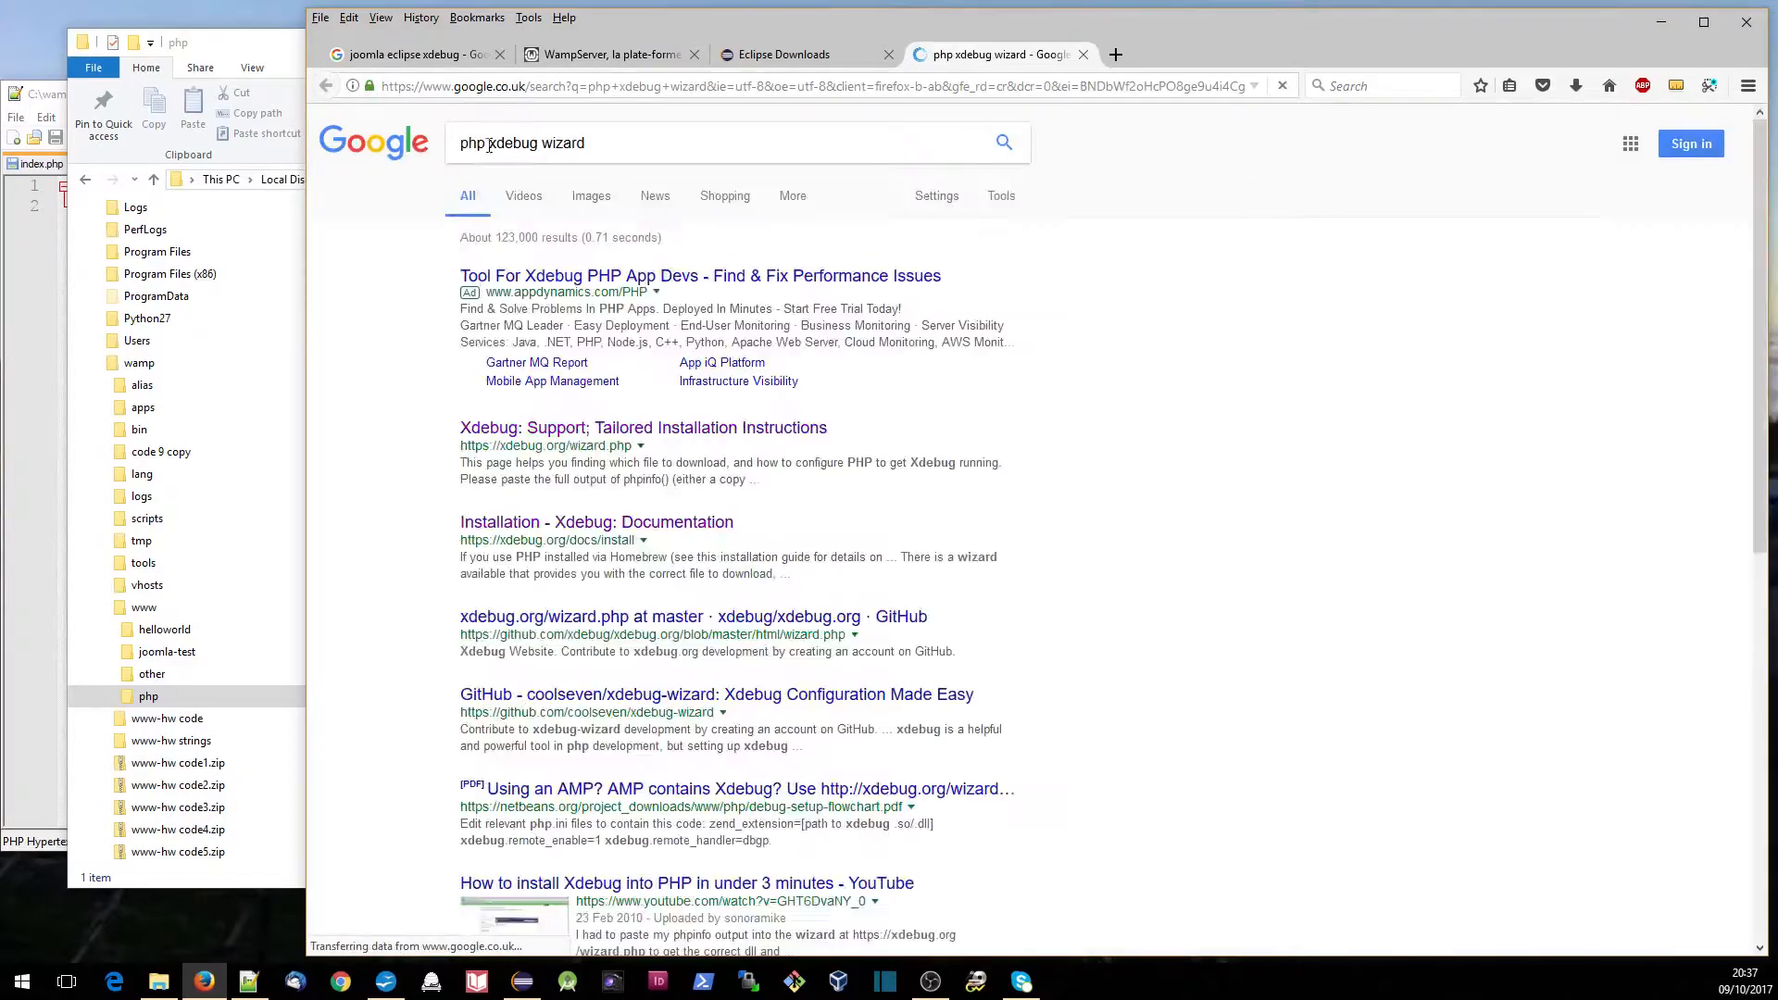
{"action": "left_click", "coordinate": [564, 430]}
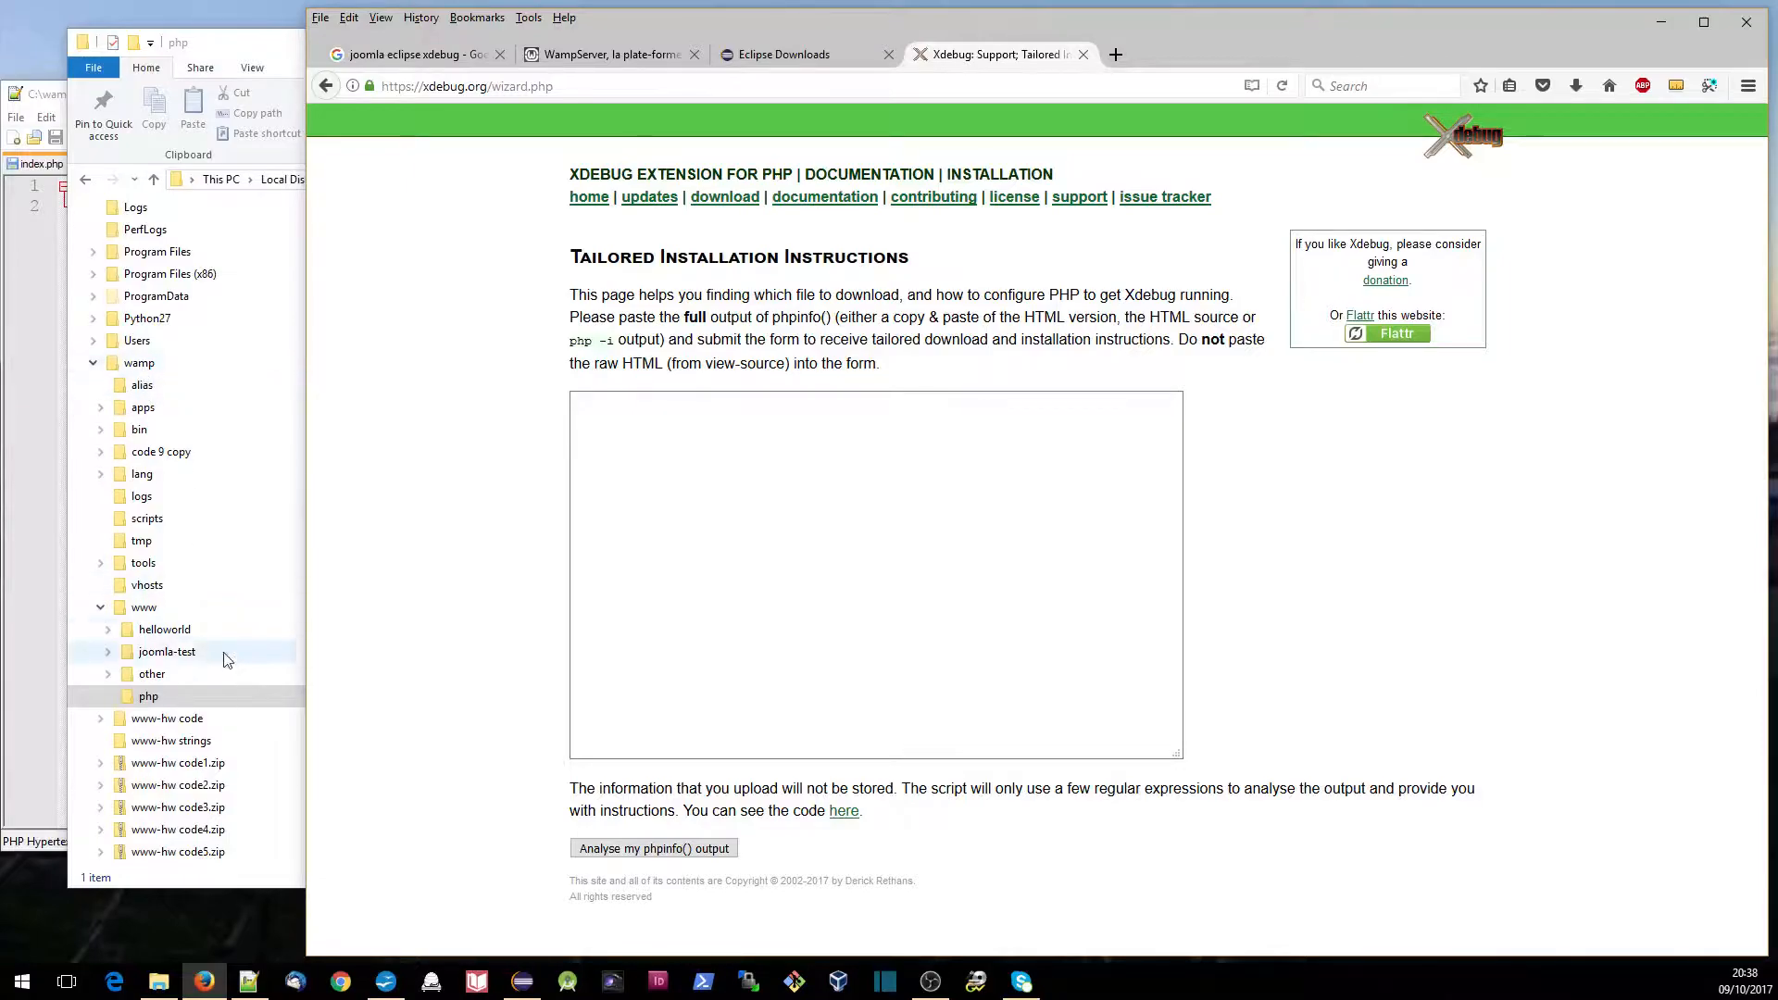
- Open index.php from the C:\wamp\www\php folder in Notepad++ to view its code
{"action": "left_click", "coordinate": [146, 696]}
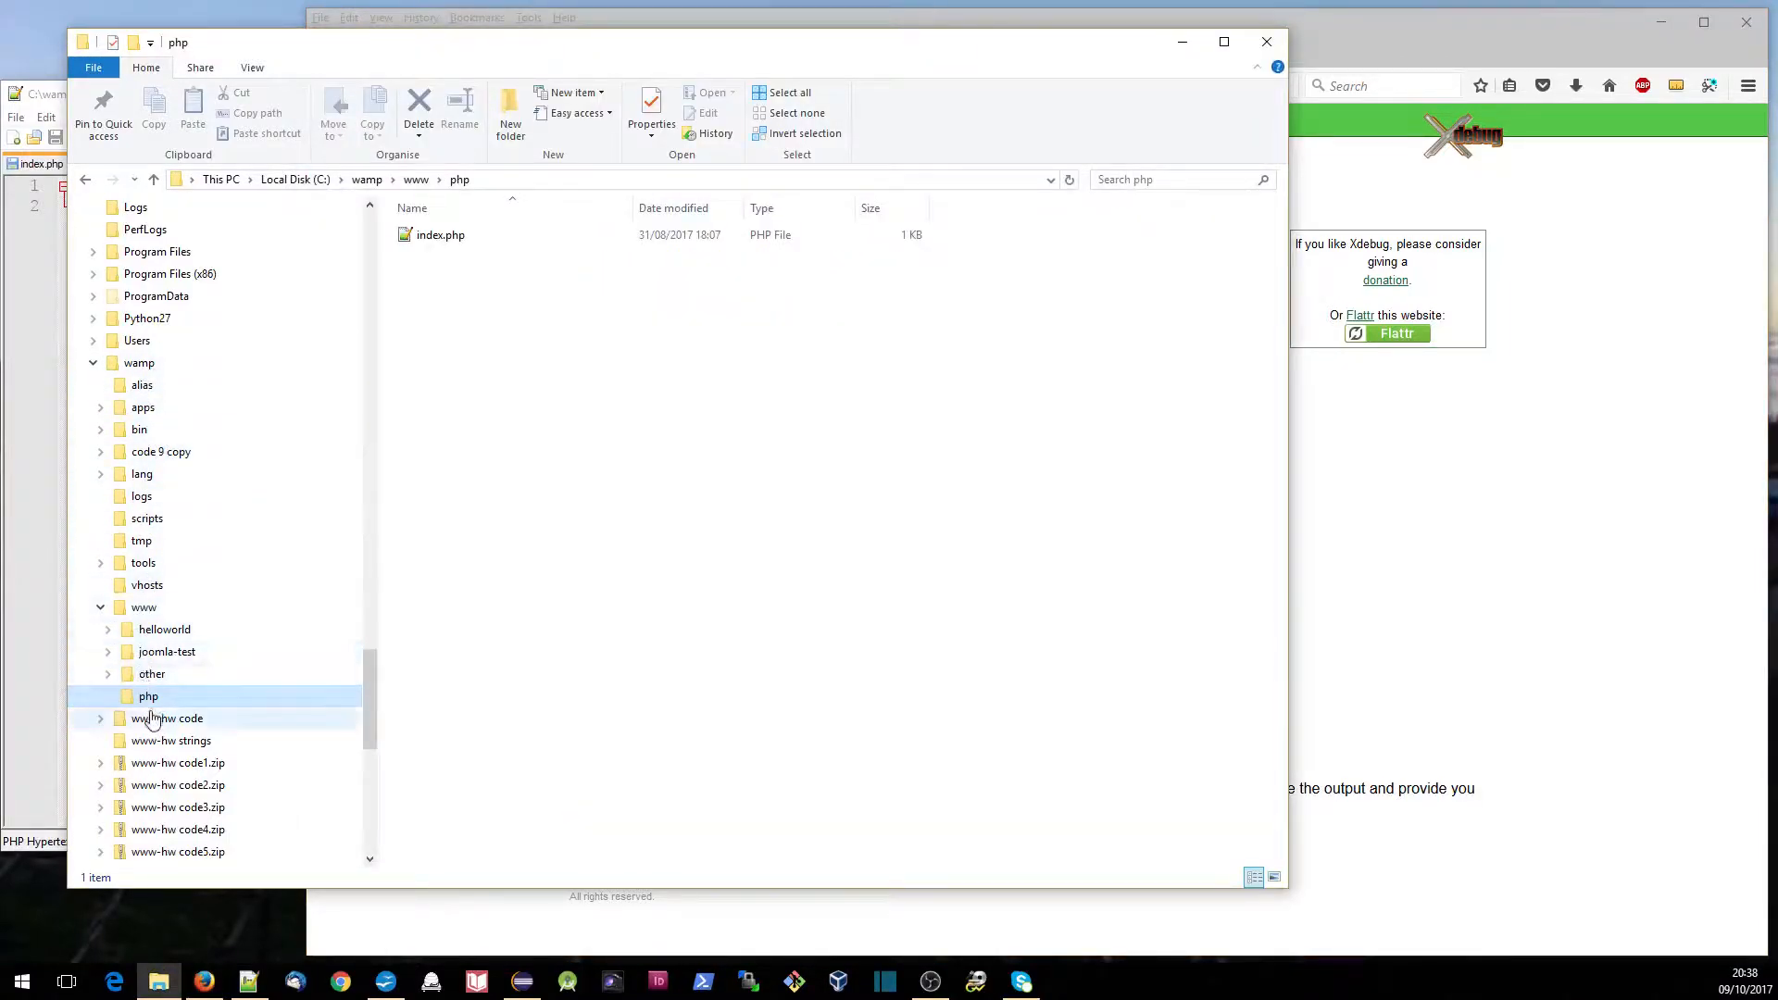
{"action": "left_click", "coordinate": [439, 246]}
{"action": "double_click", "coordinate": [445, 243]}
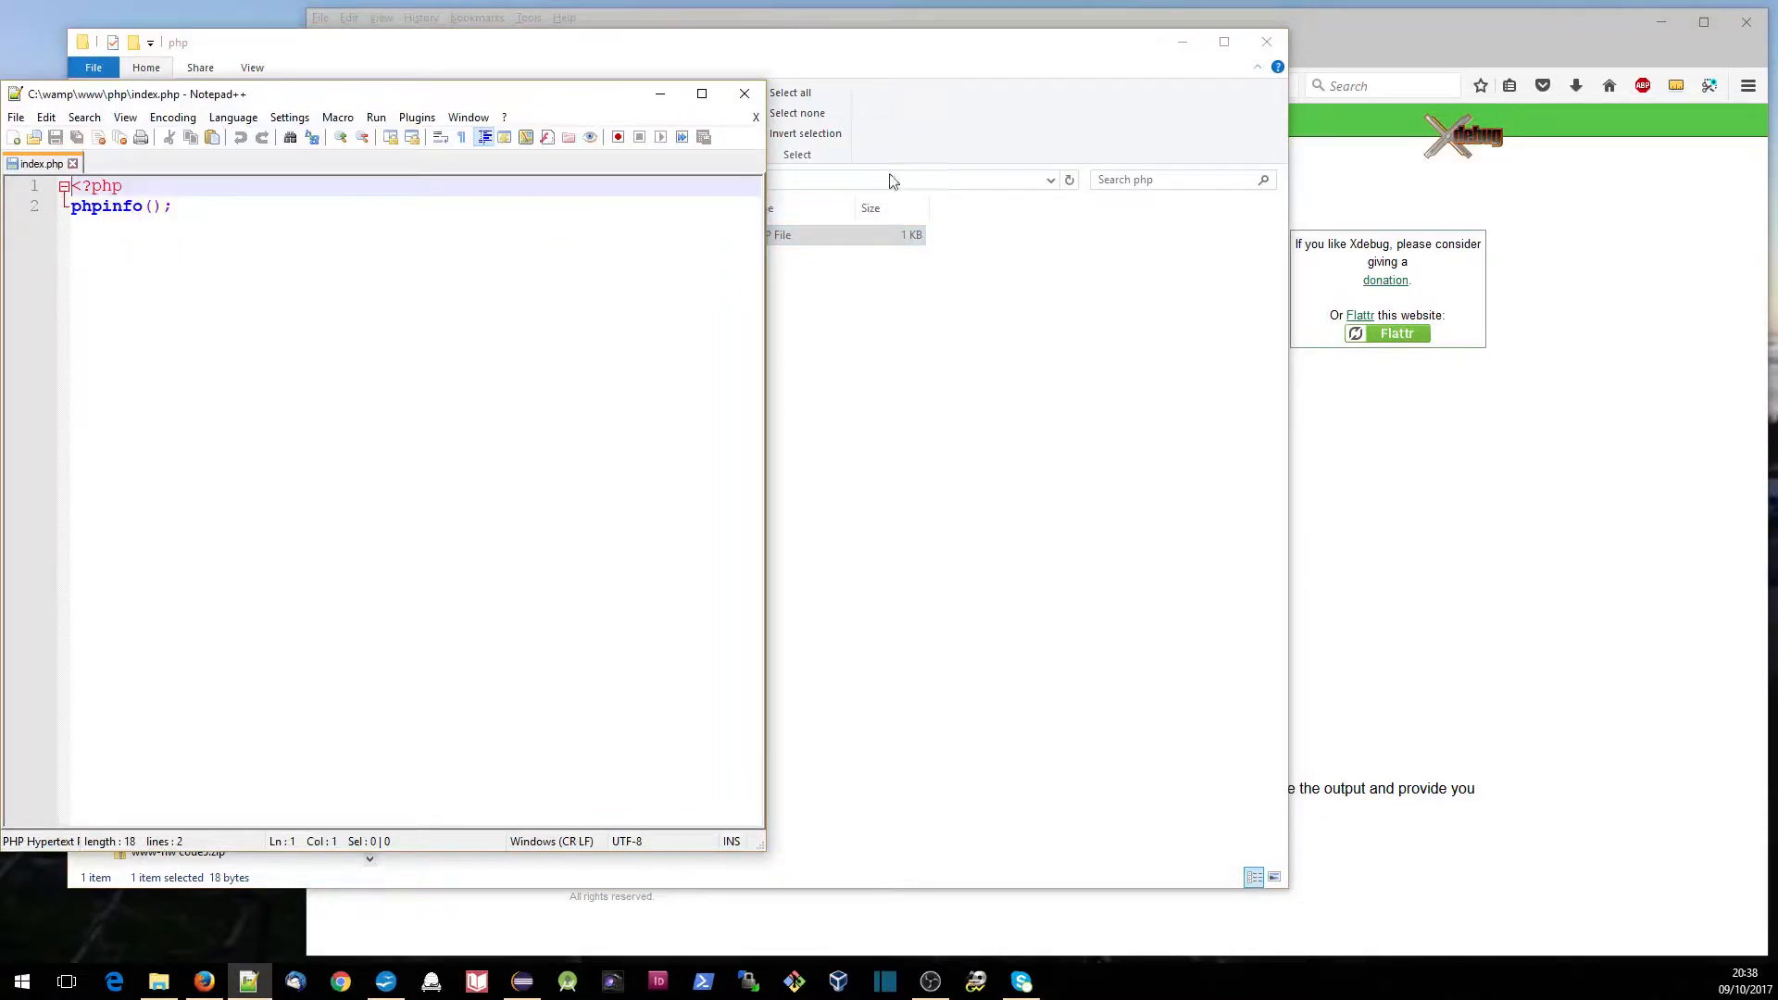
- Switch back to Firefox and load localhost/php/index.php in a new tab
{"action": "left_click", "coordinate": [1358, 42]}
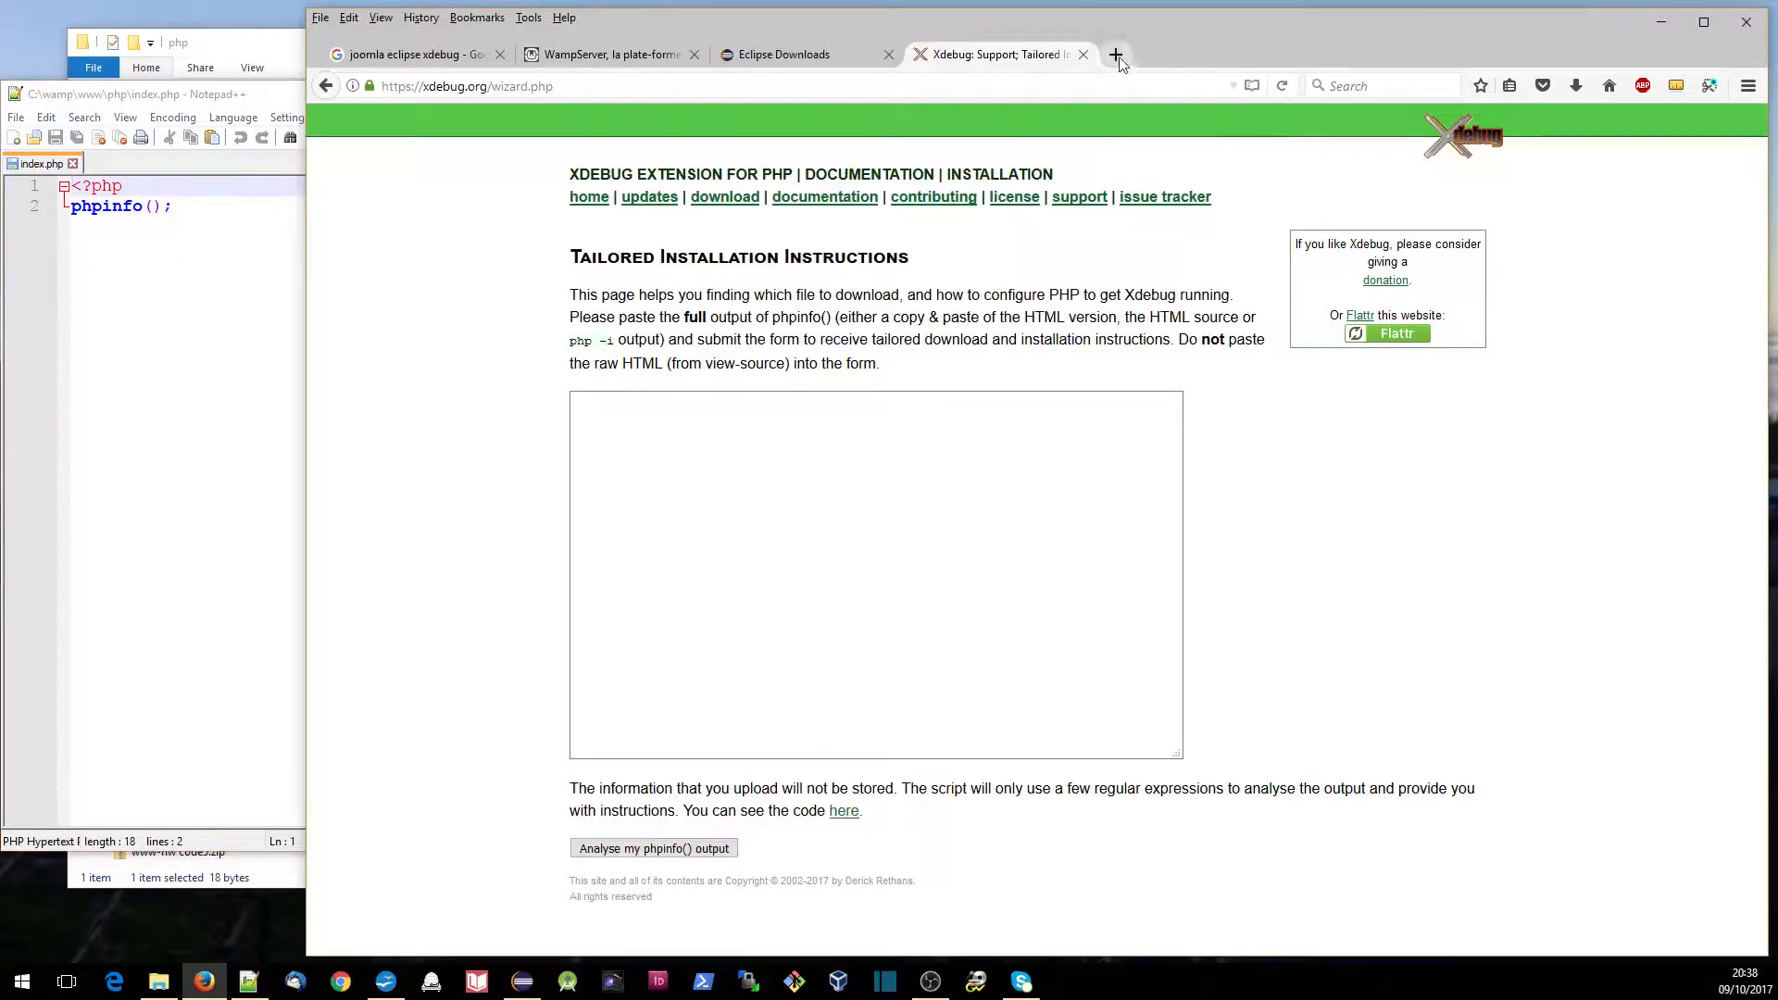
{"action": "left_click", "coordinate": [1116, 53]}
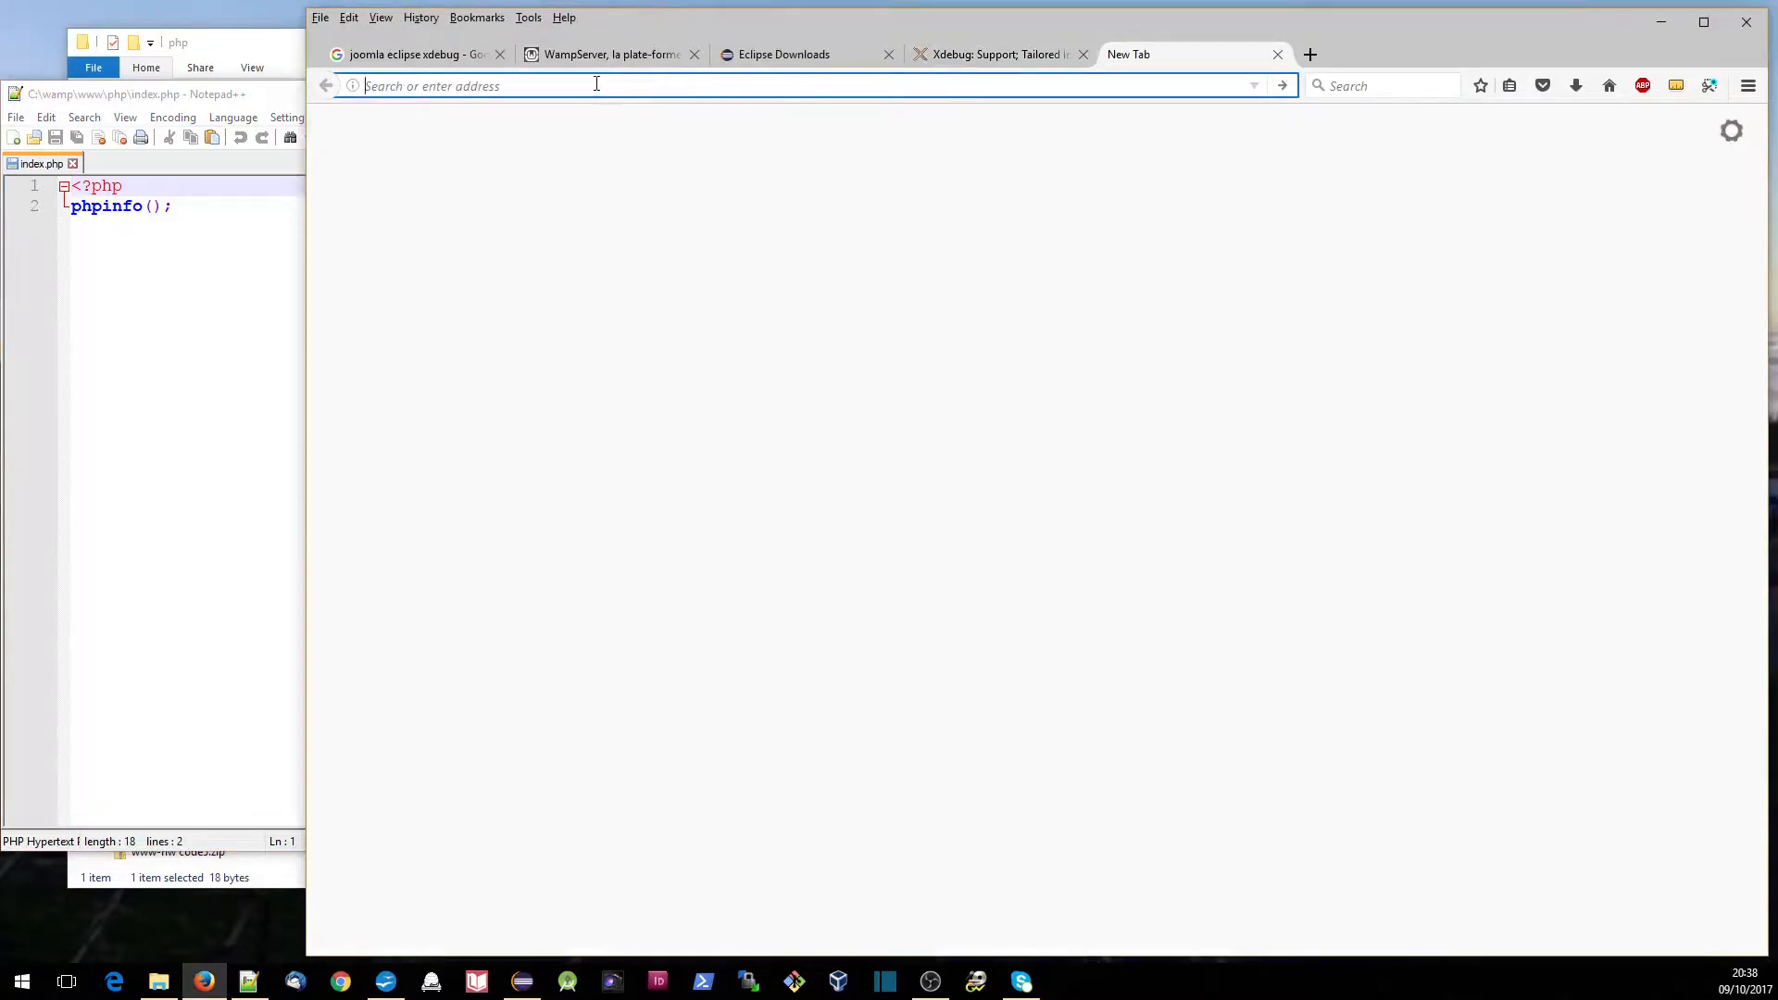
{"action": "type", "text": "localhost/"}
{"action": "key", "text": "Return"}
{"action": "type", "text": "php"}
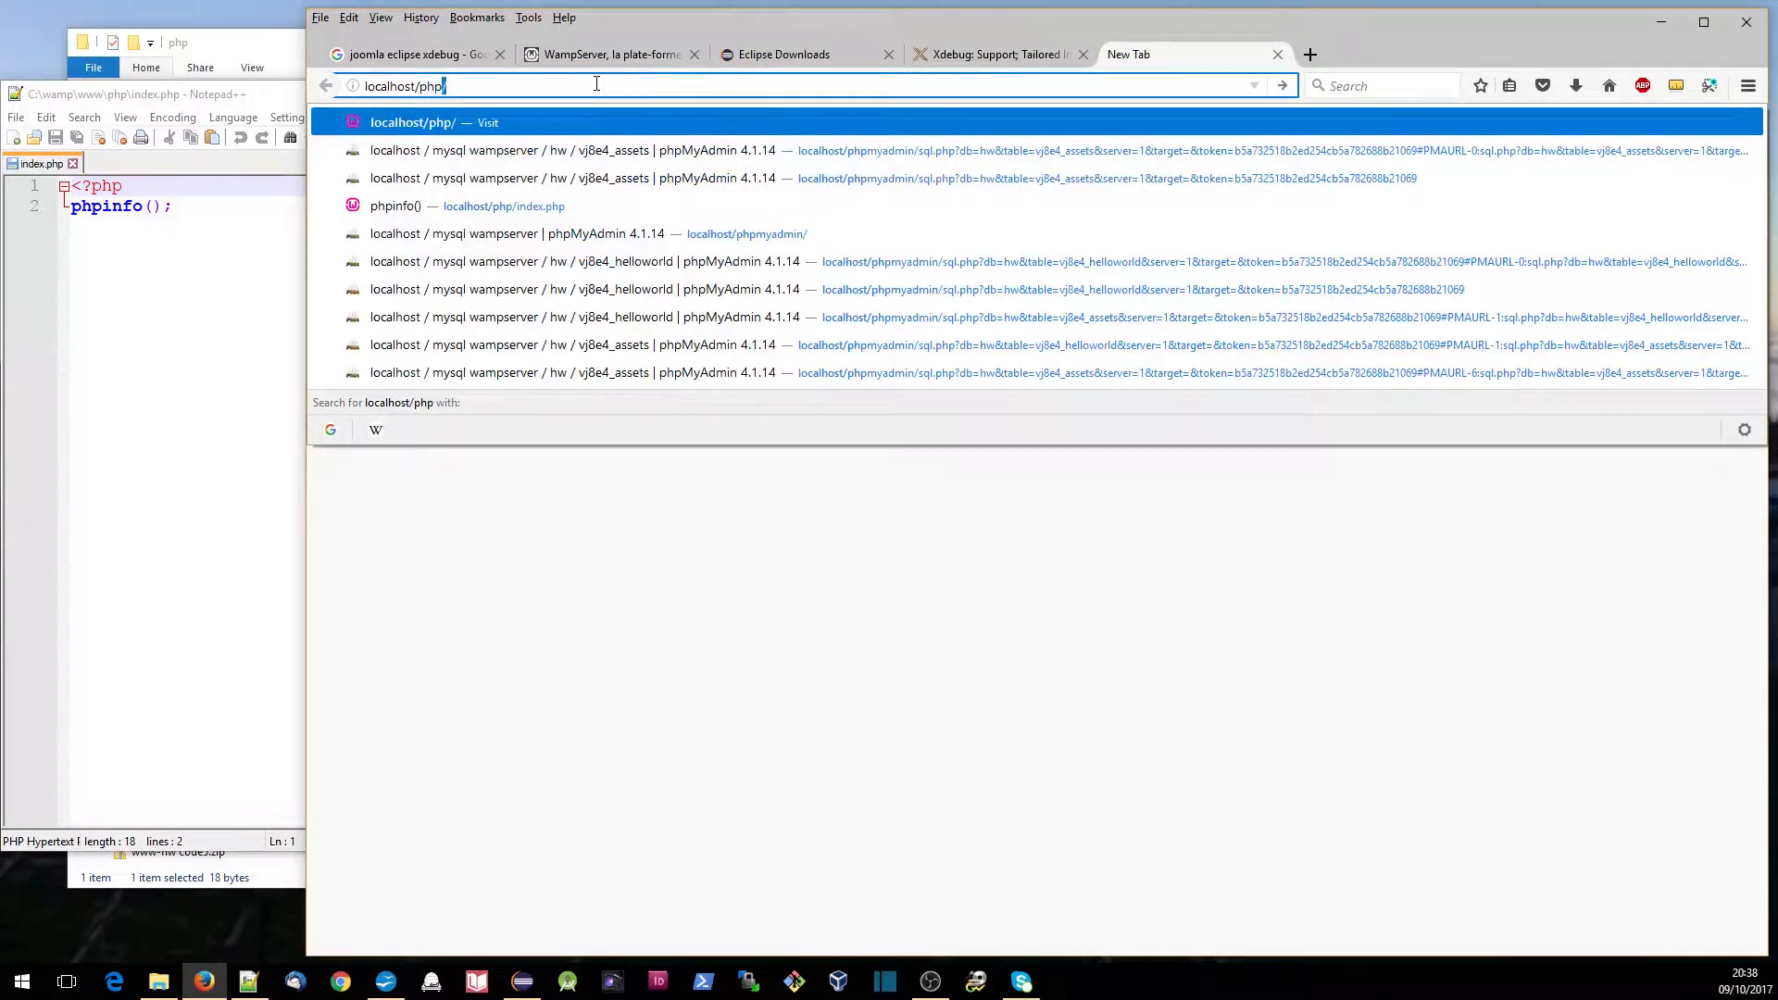
{"action": "type", "text": "/inde"}
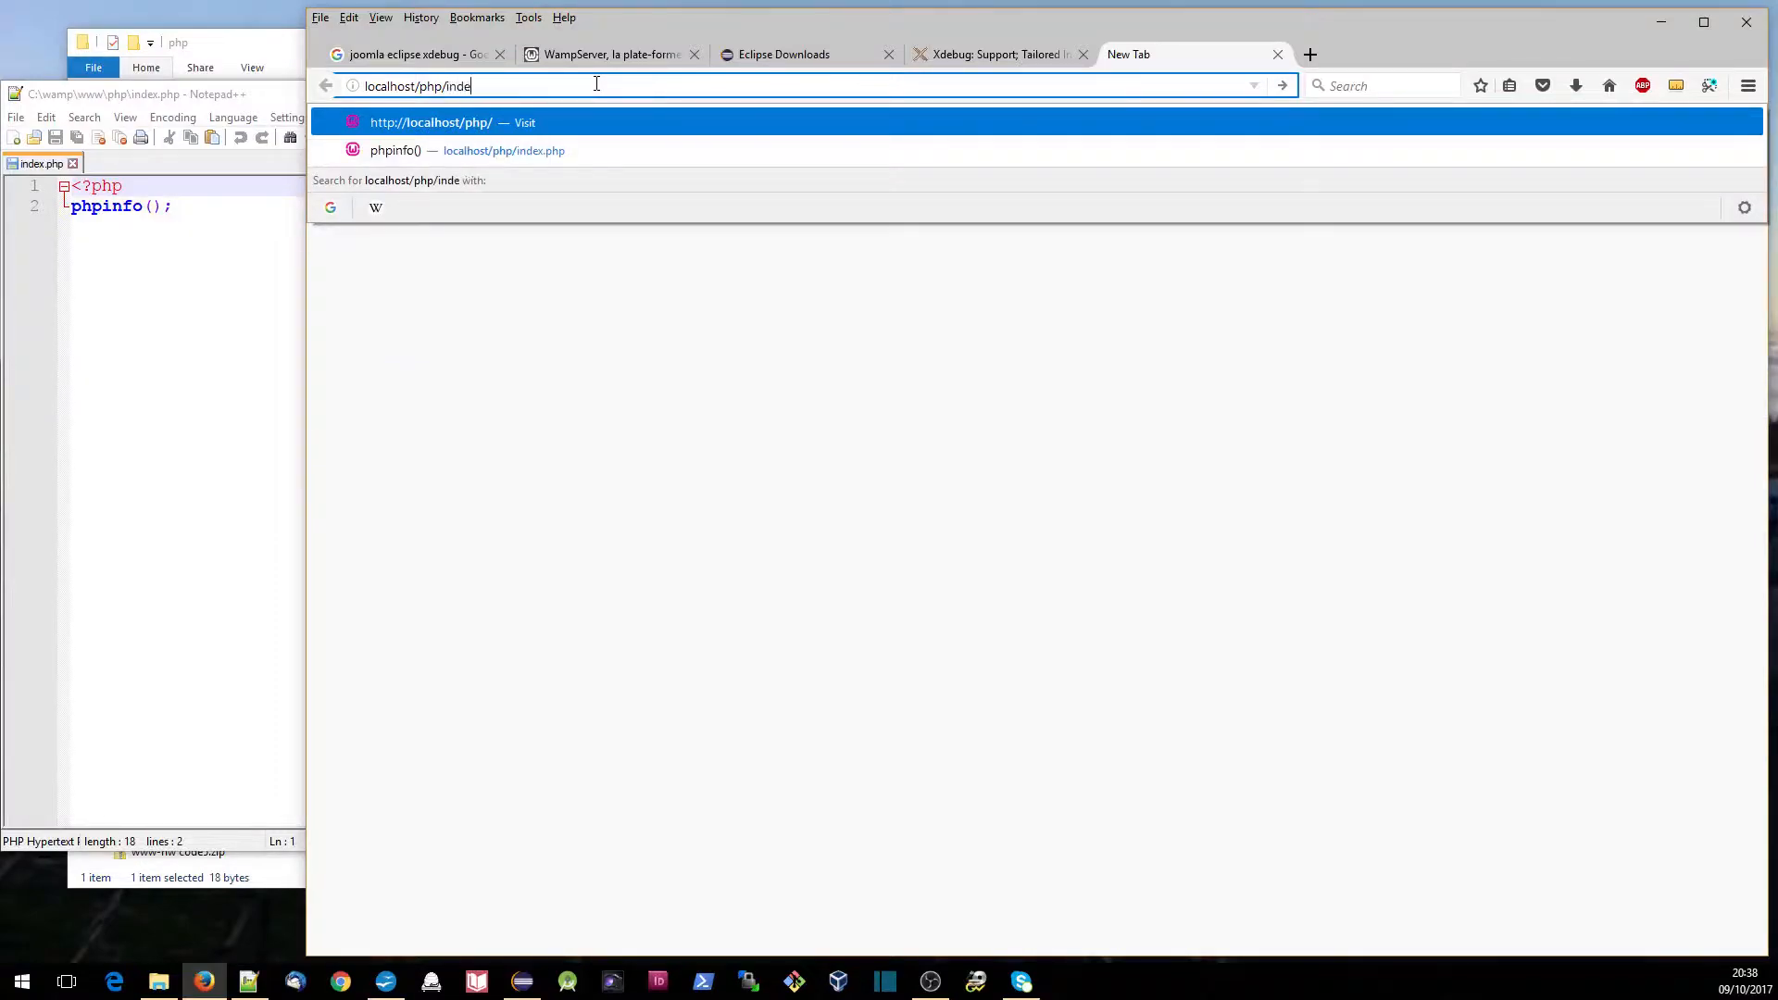
{"action": "type", "text": "x.php"}
{"action": "key", "text": "Return"}
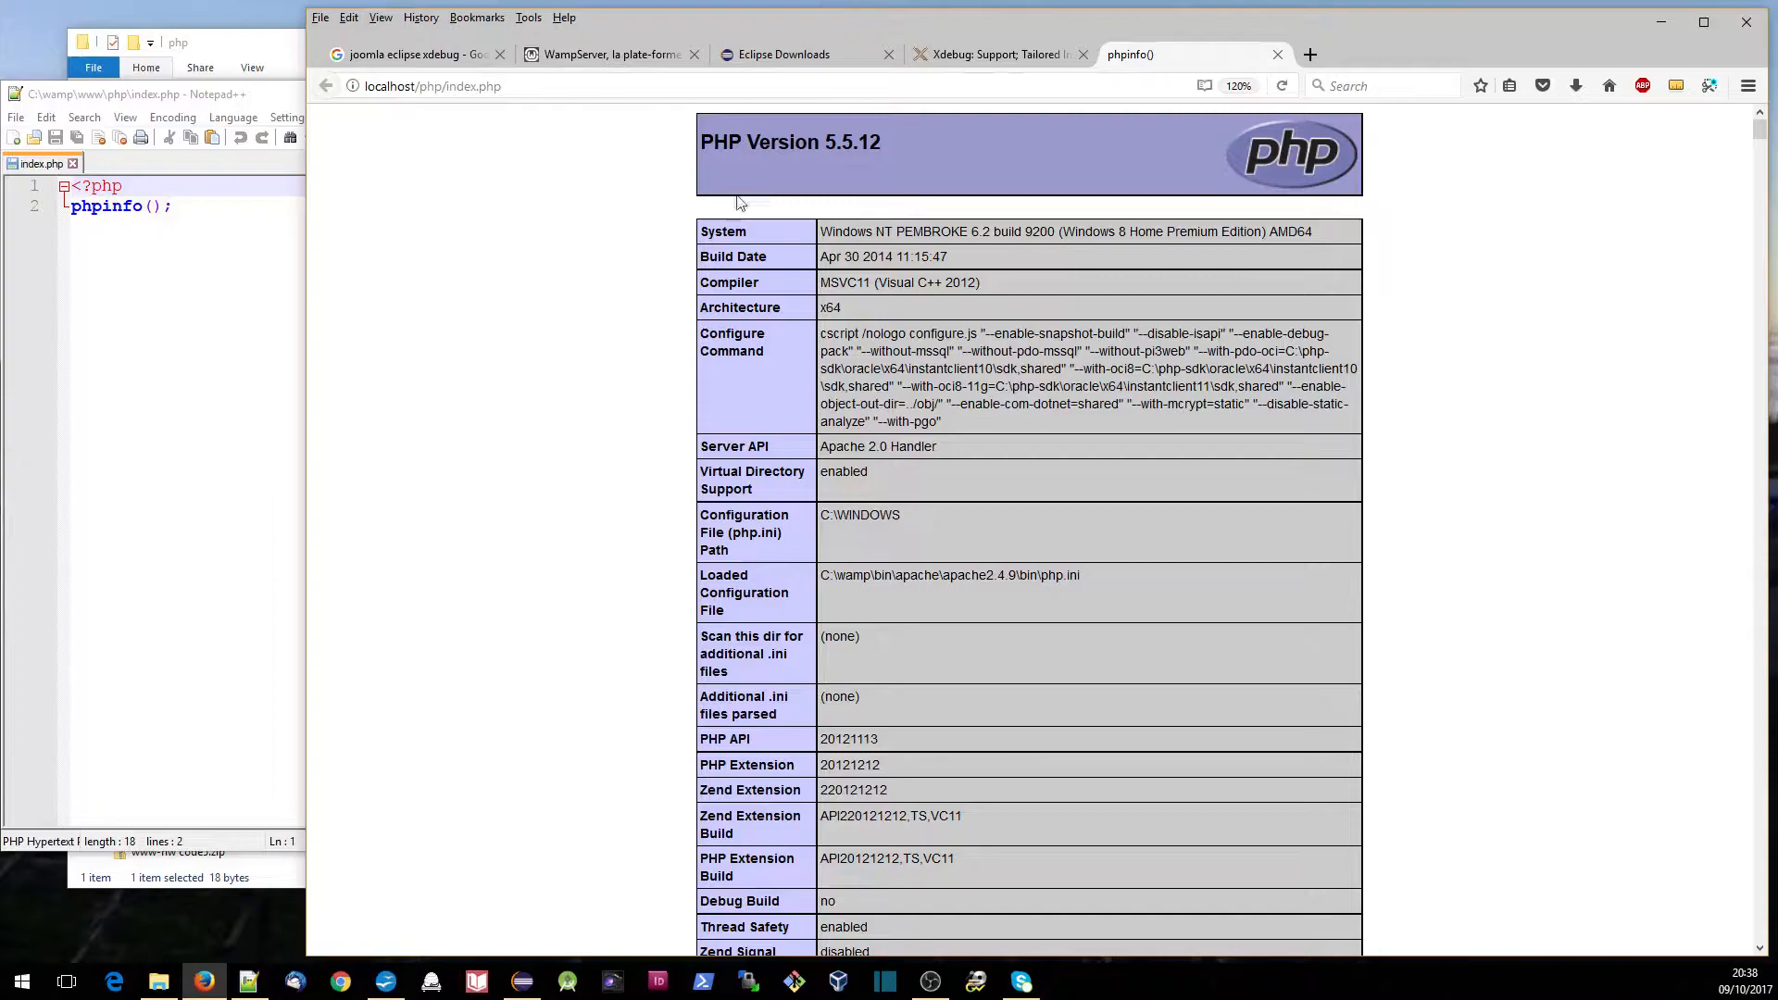
- Copy the entire phpinfo() output into the Xdebug wizard's text box and submit it for analysis
{"action": "key", "text": "ctrl+a"}
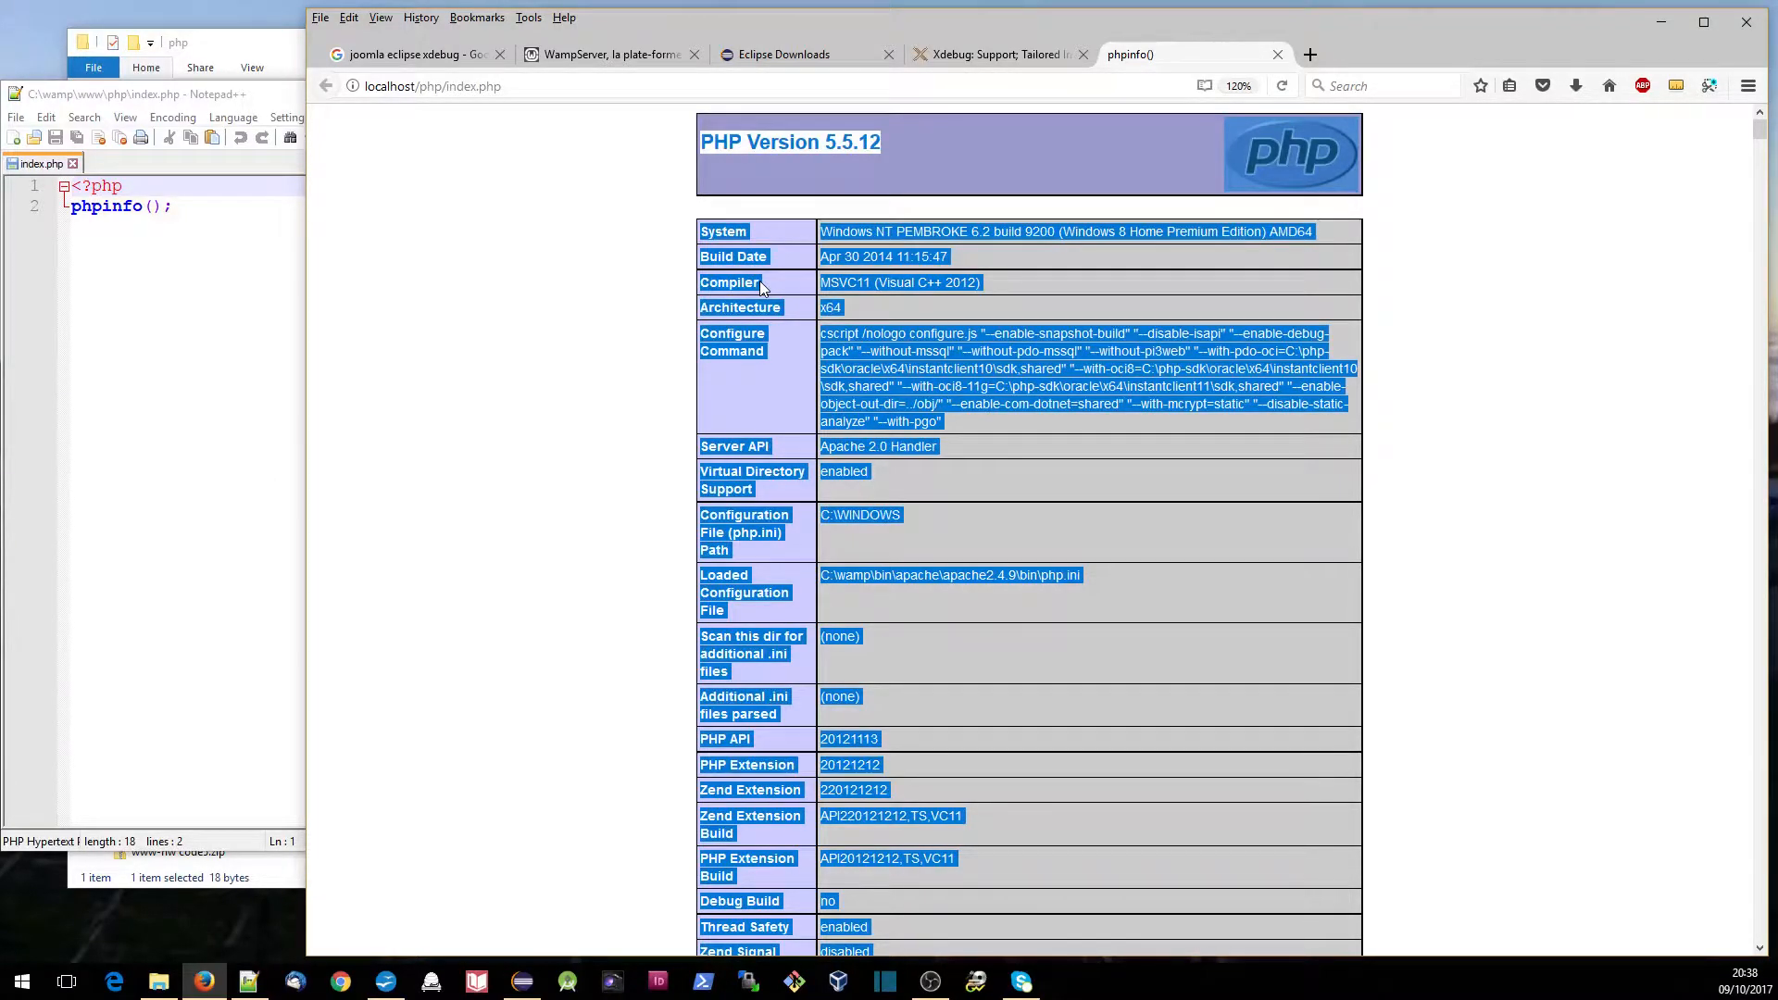
{"action": "left_click", "coordinate": [1016, 58]}
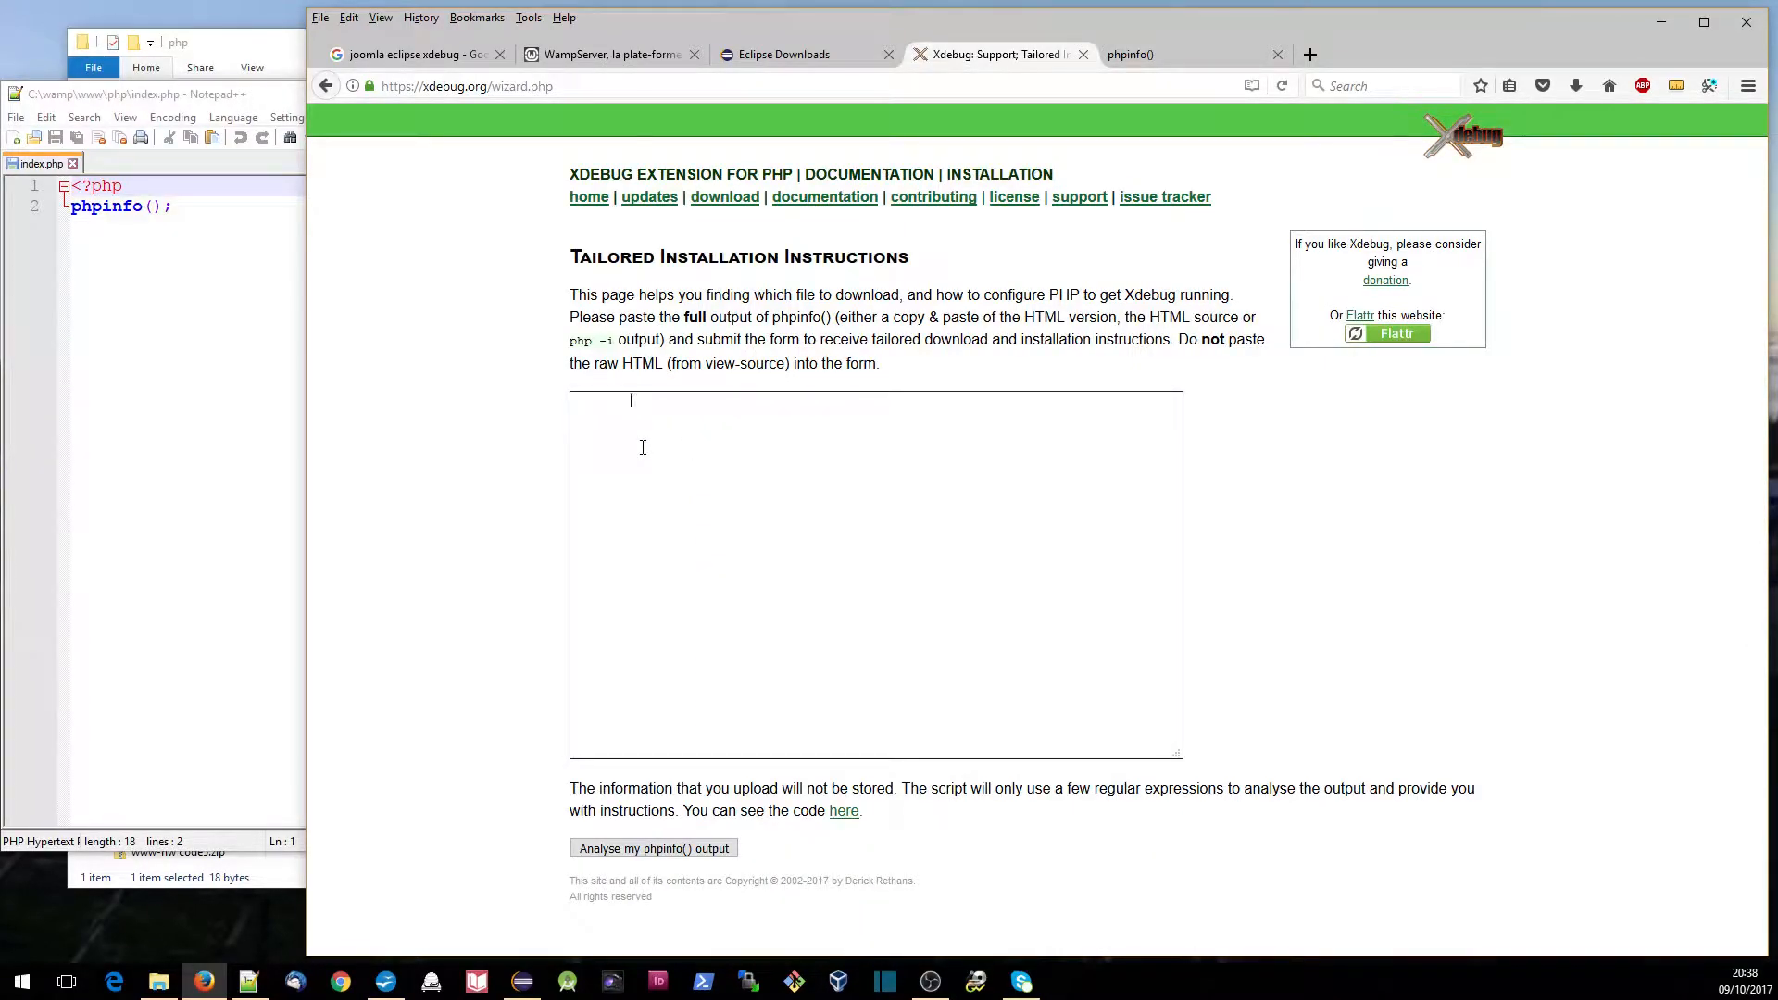
{"action": "key", "text": "ctrl+v"}
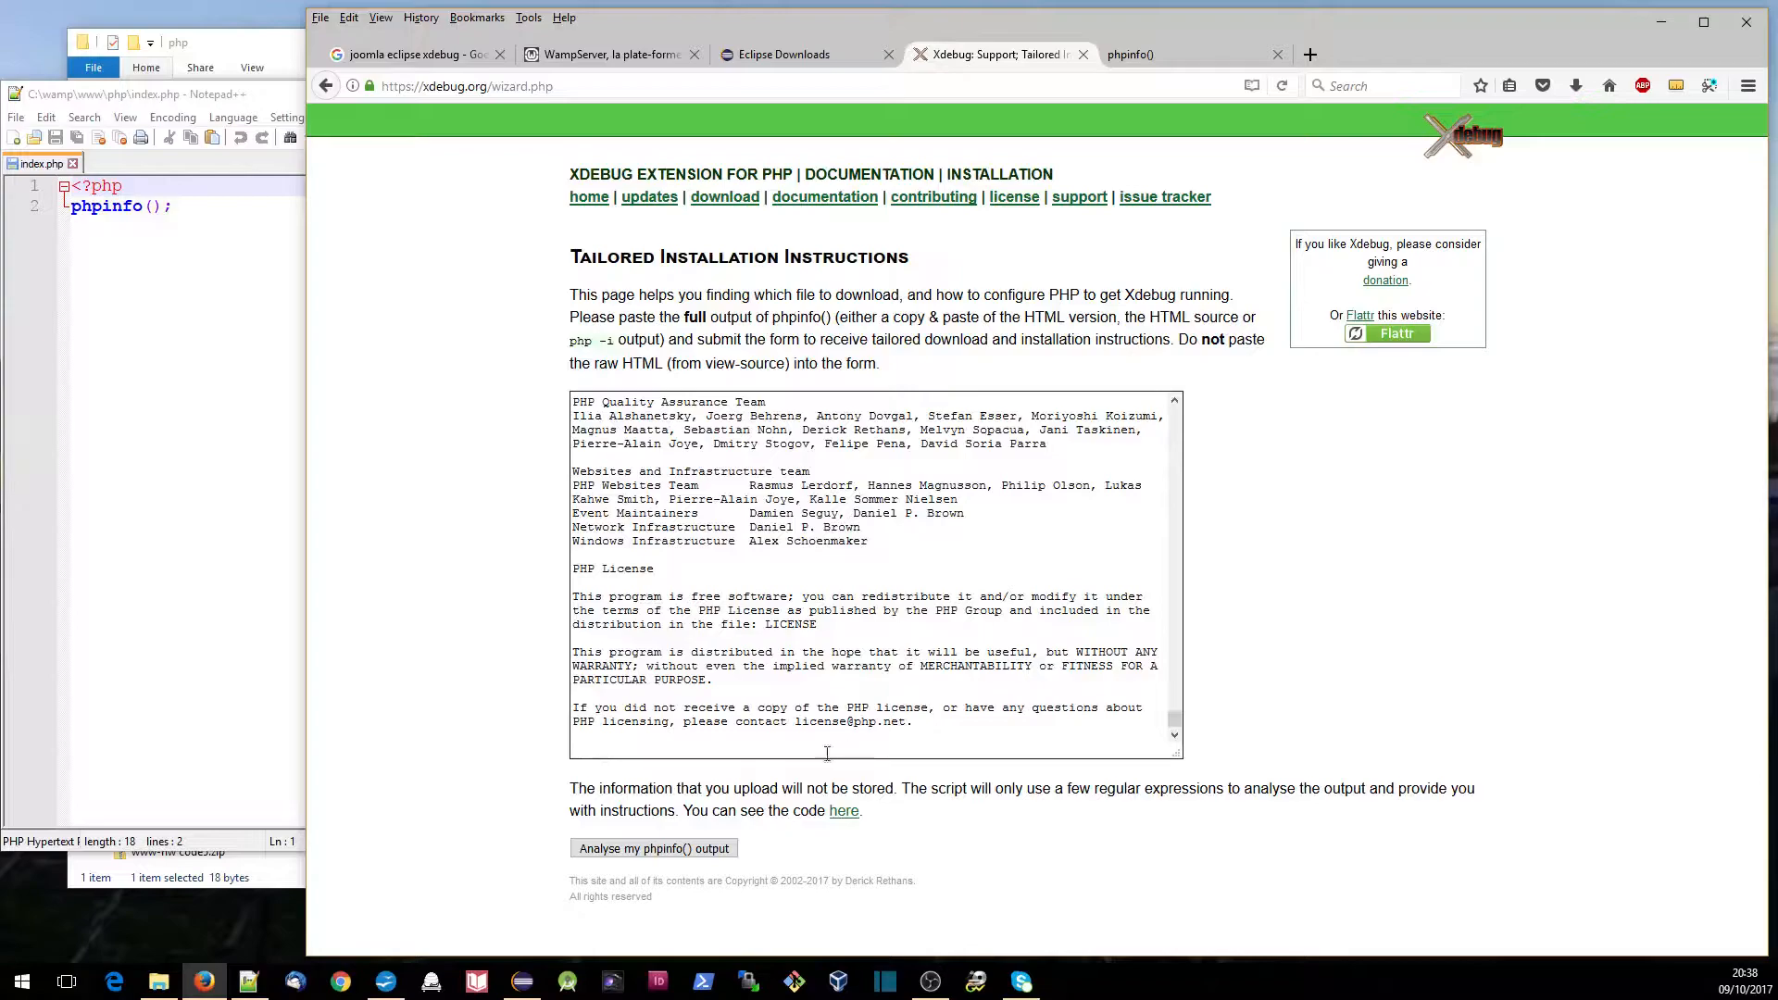
{"action": "left_click", "coordinate": [634, 850]}
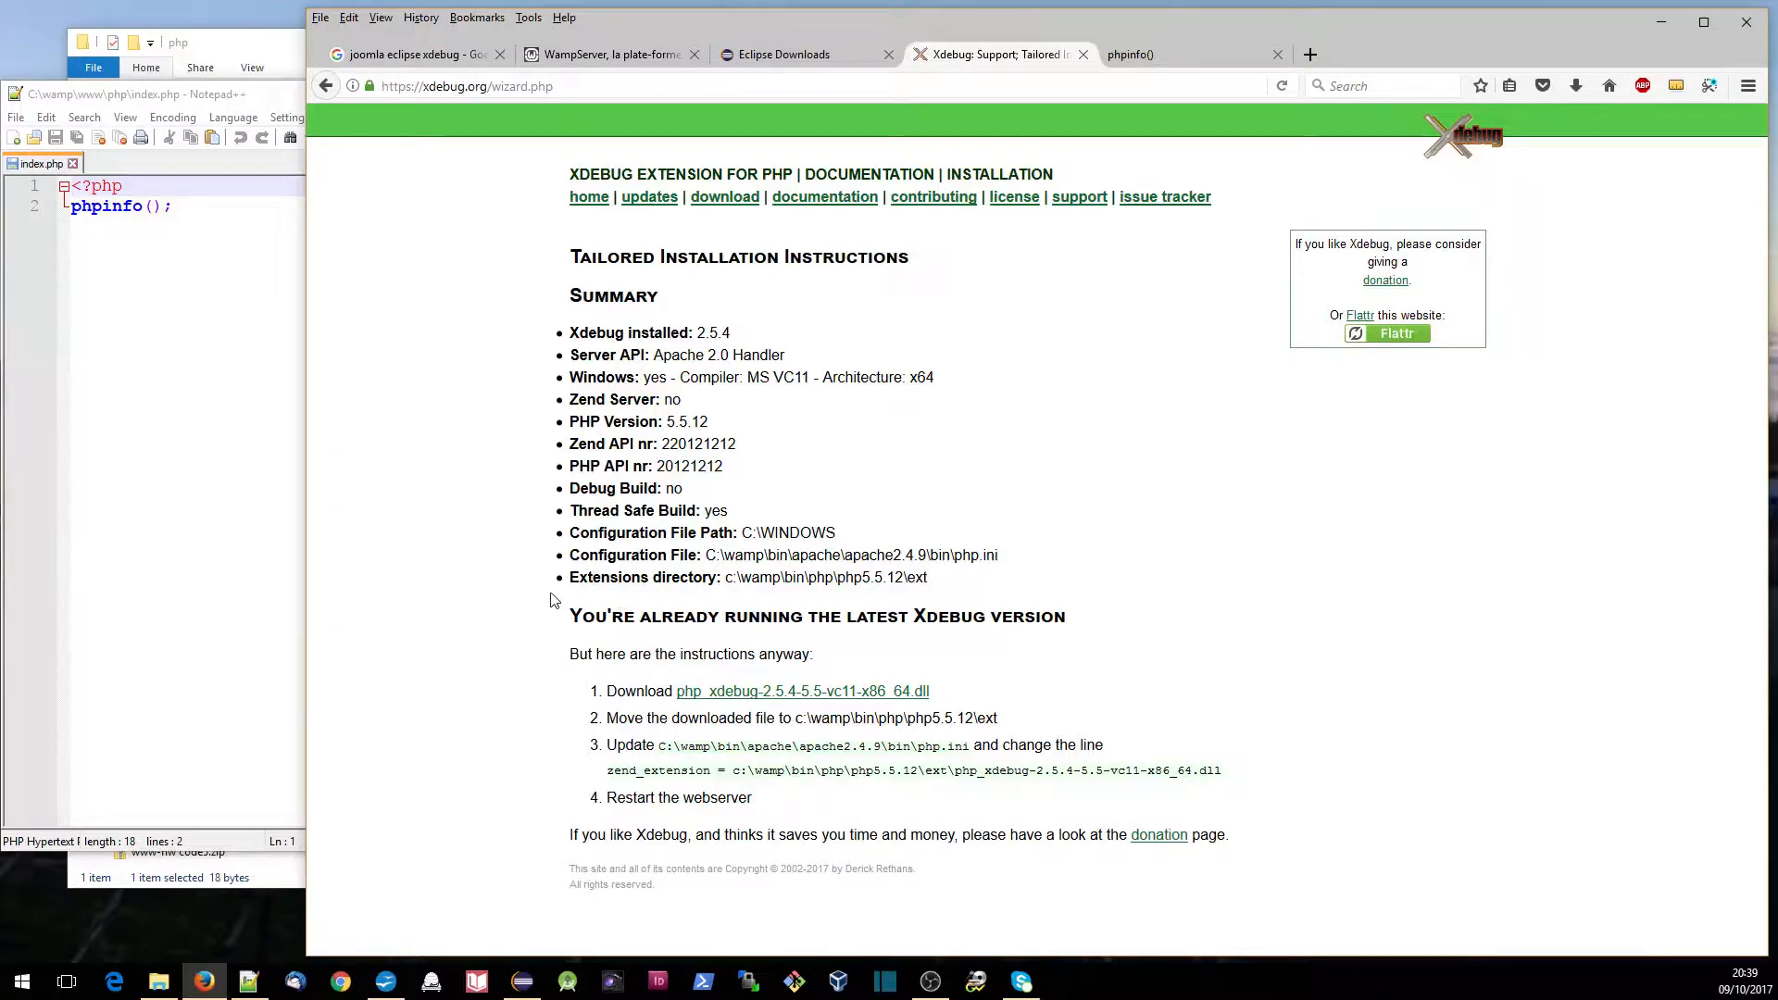
- Search the web for "eclipse php" in a new tab and open the PDT: Eclipse PHP Development Tools page
{"action": "left_click", "coordinate": [1309, 54]}
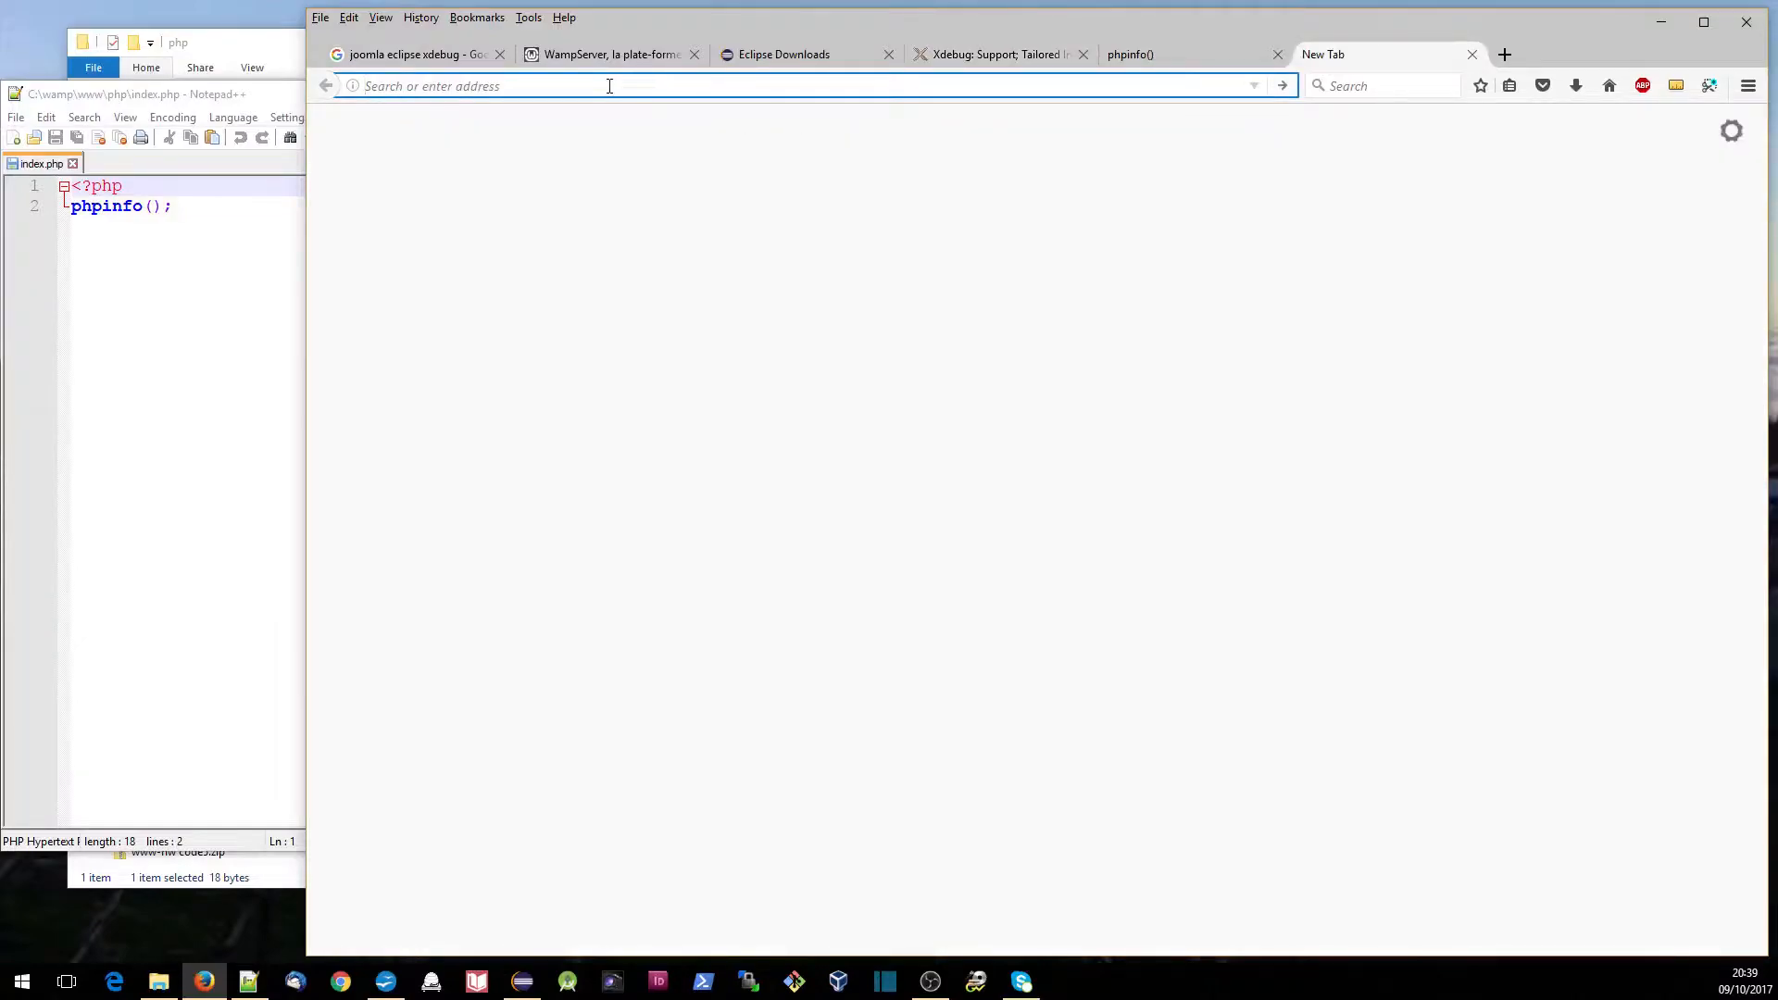
{"action": "type", "text": "eclipse"}
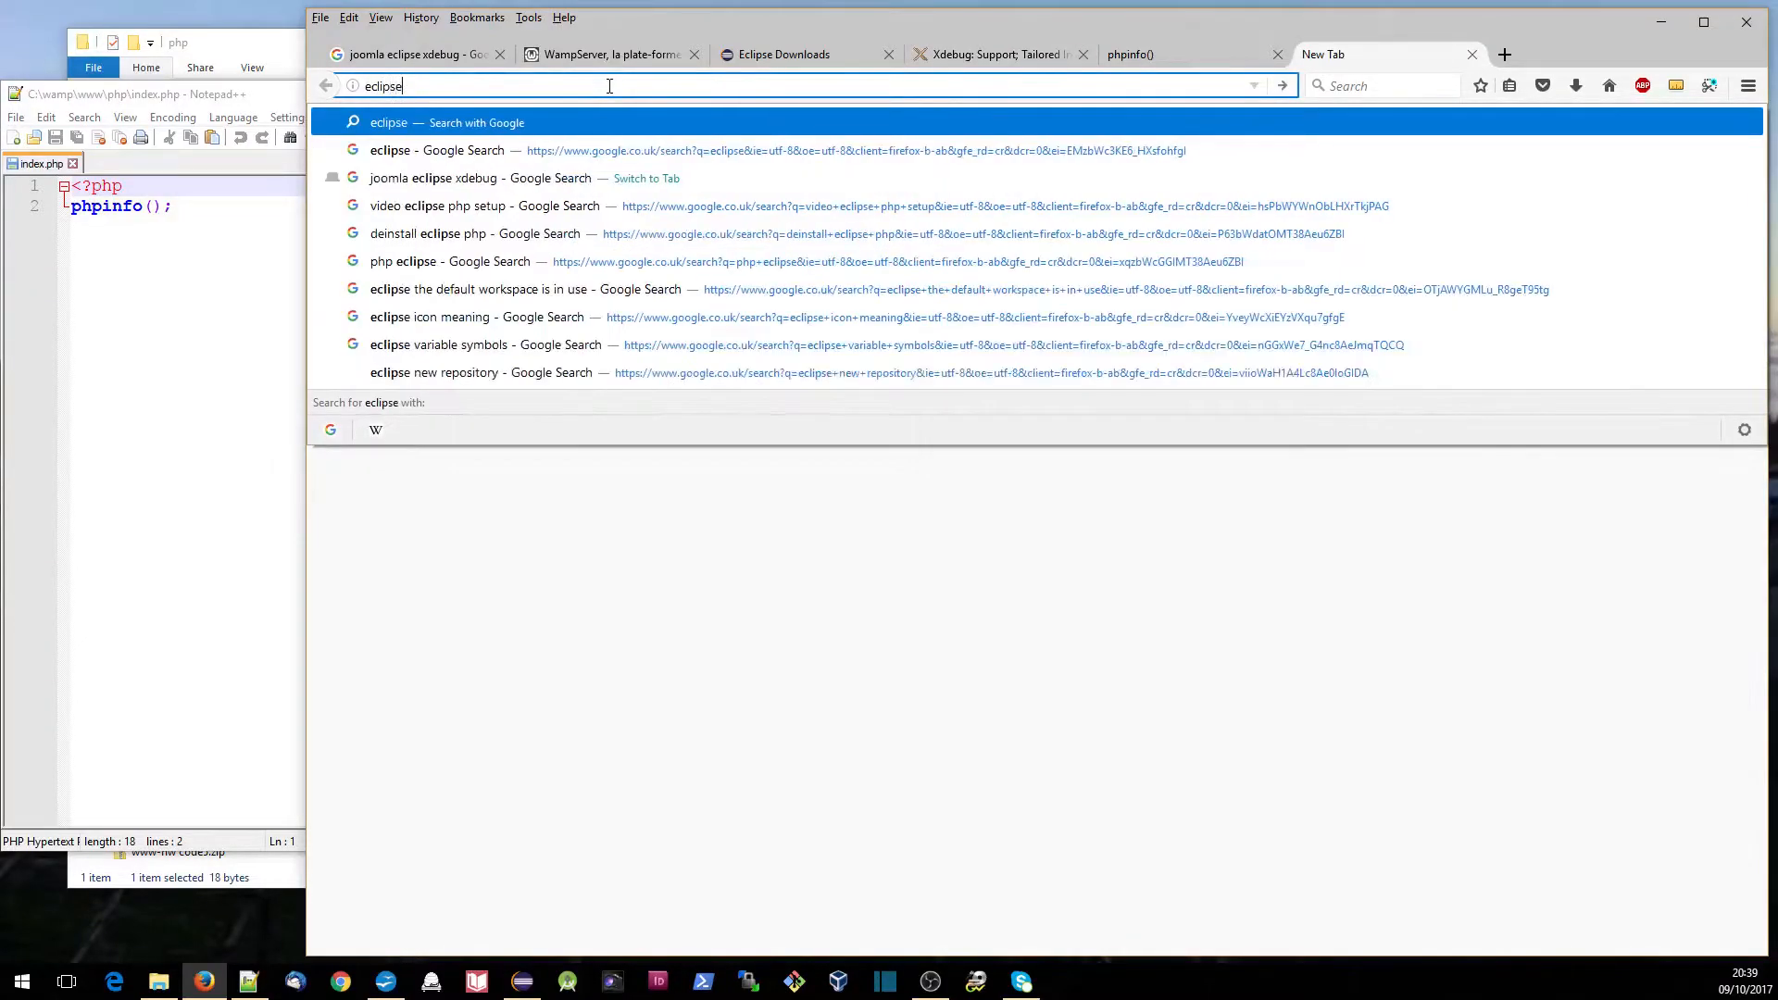
{"action": "type", "text": " php"}
{"action": "key", "text": "Return"}
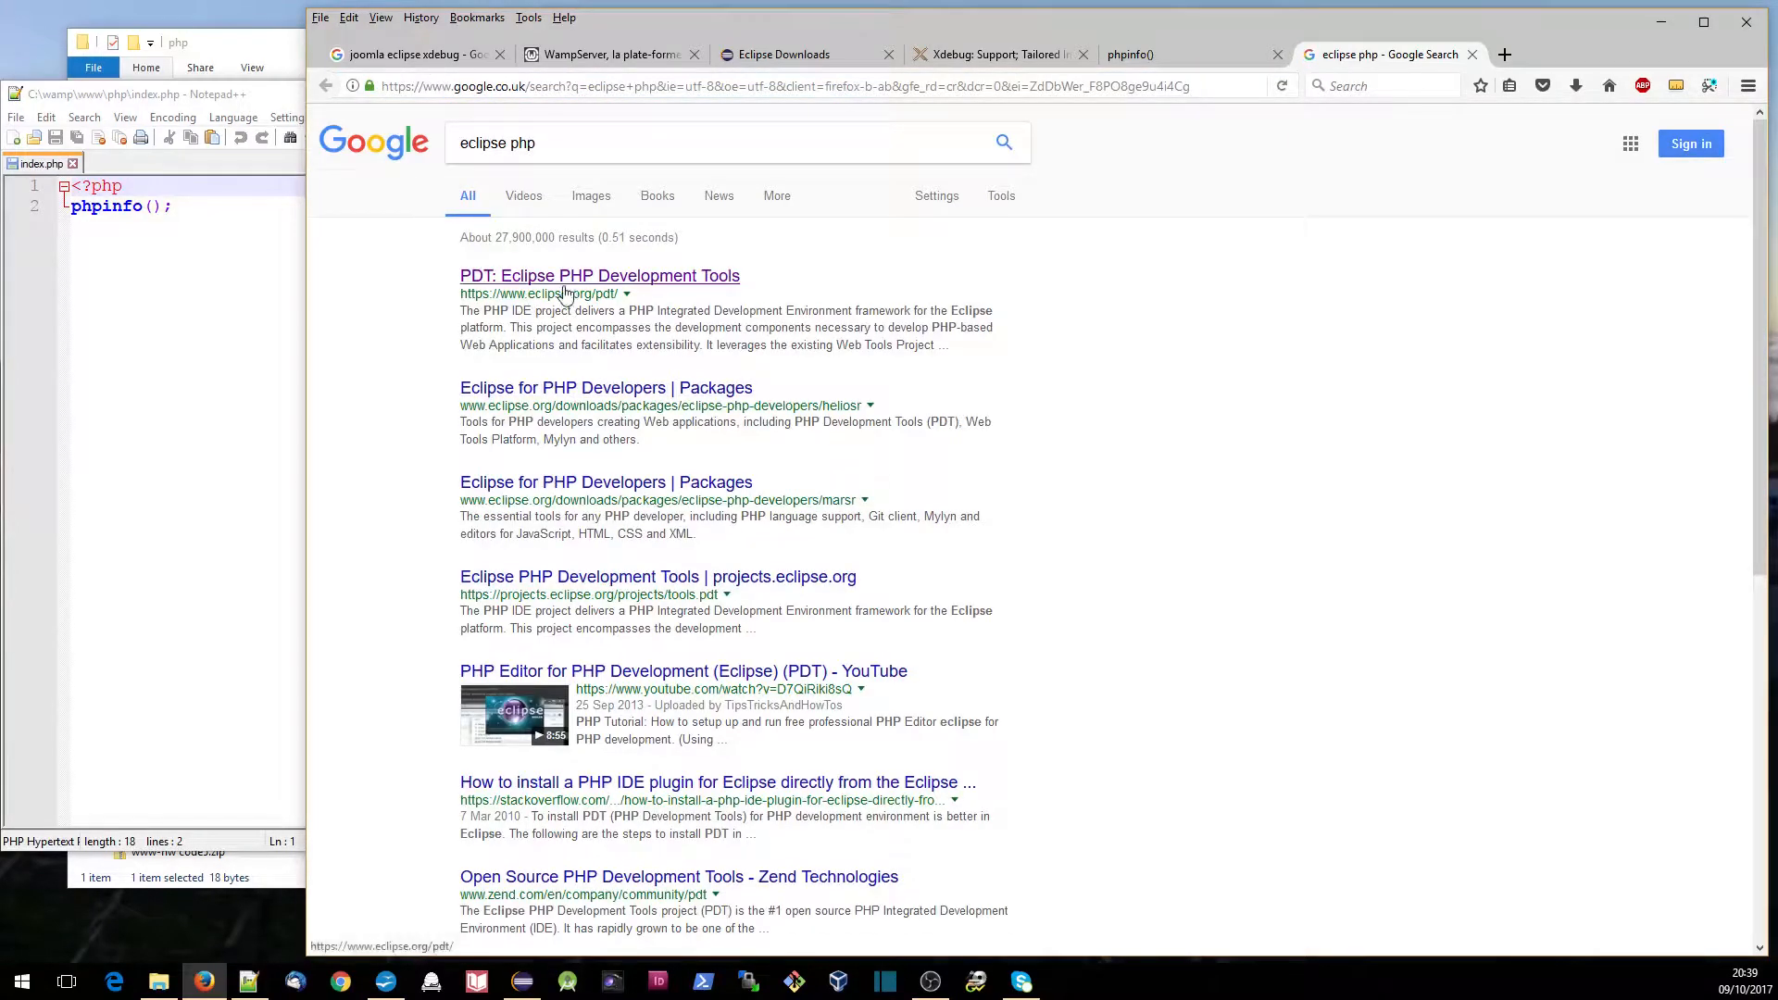
{"action": "left_click", "coordinate": [569, 278]}
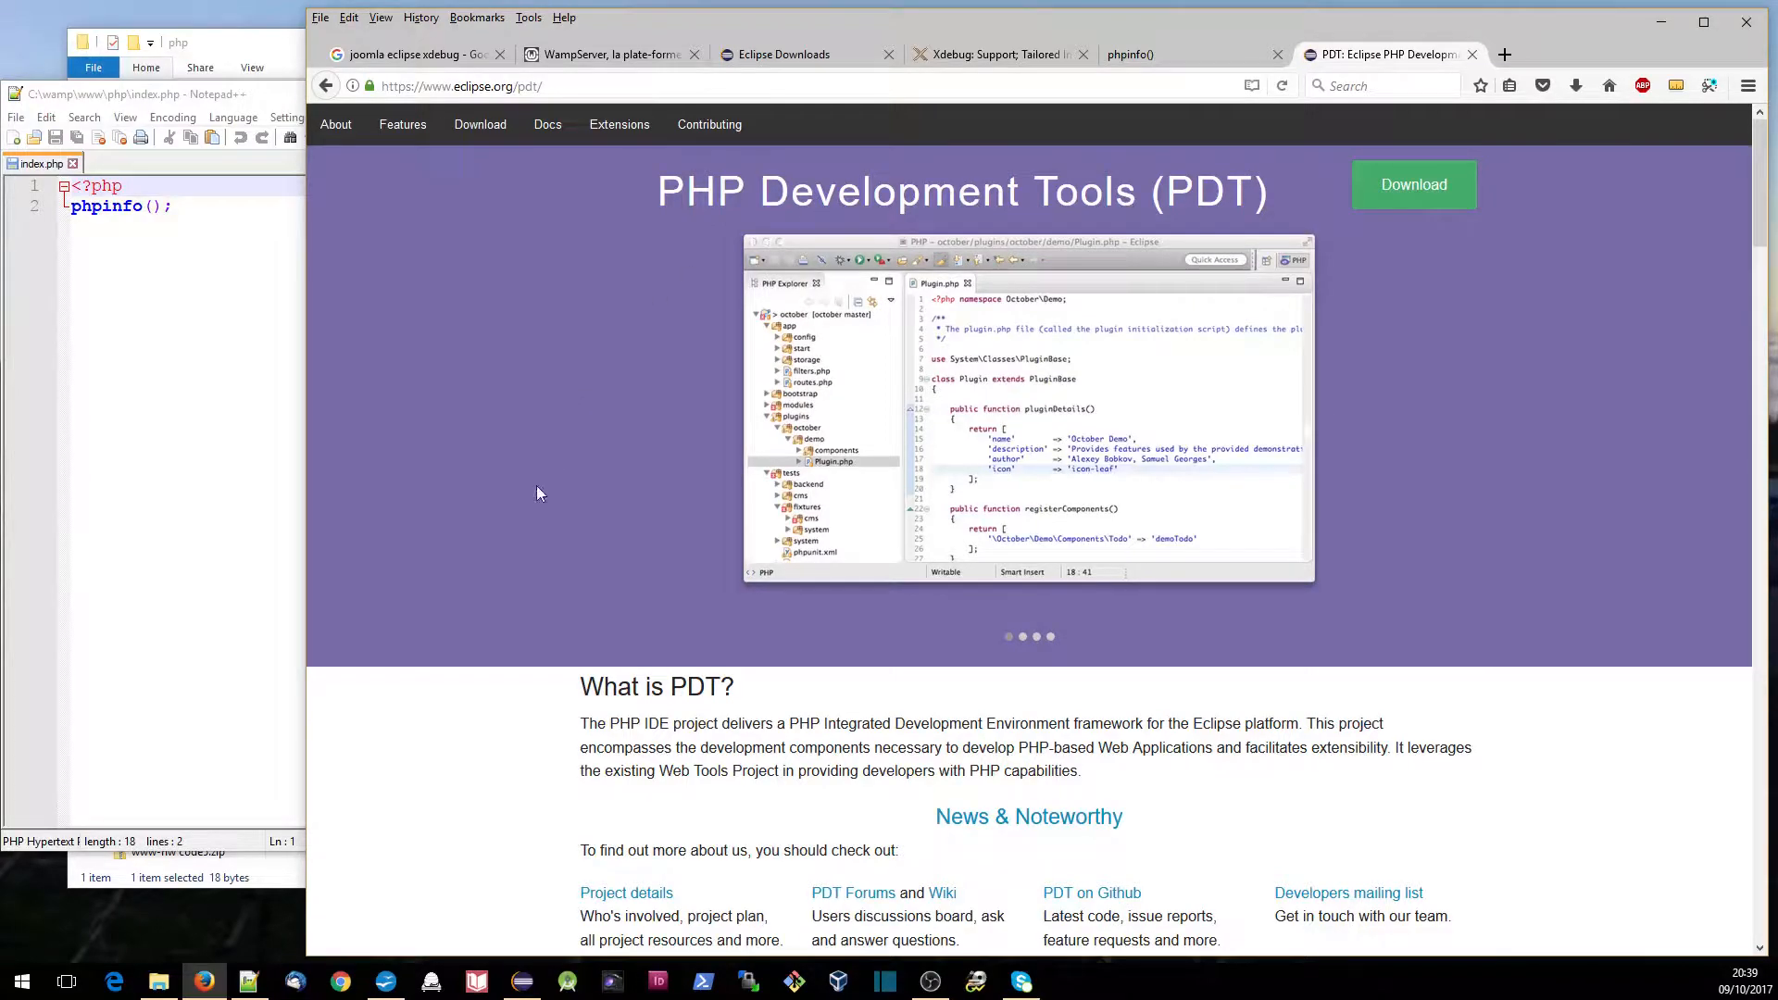
- Copy the PDT 5.0 update site link from the Update existing Eclipse section of the page
{"action": "scroll", "coordinate": [536, 485], "scroll_direction": "down", "scroll_amount": 10}
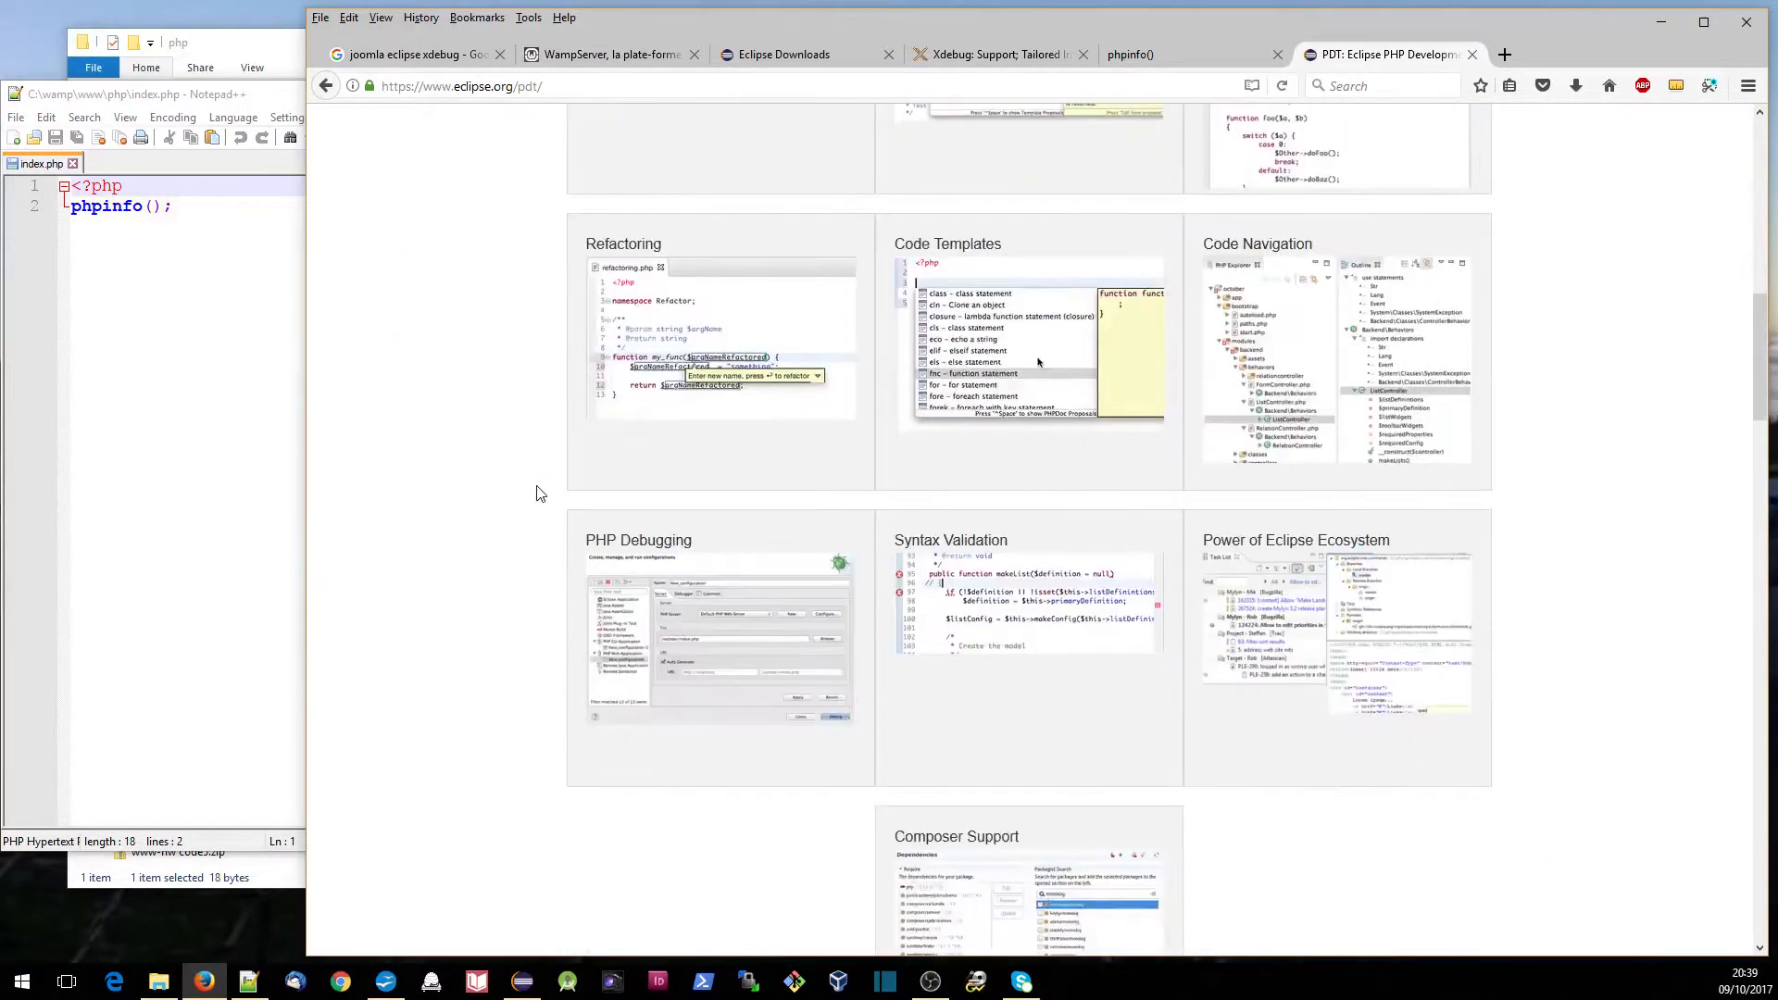
{"action": "scroll", "coordinate": [536, 494], "scroll_direction": "down", "scroll_amount": 10}
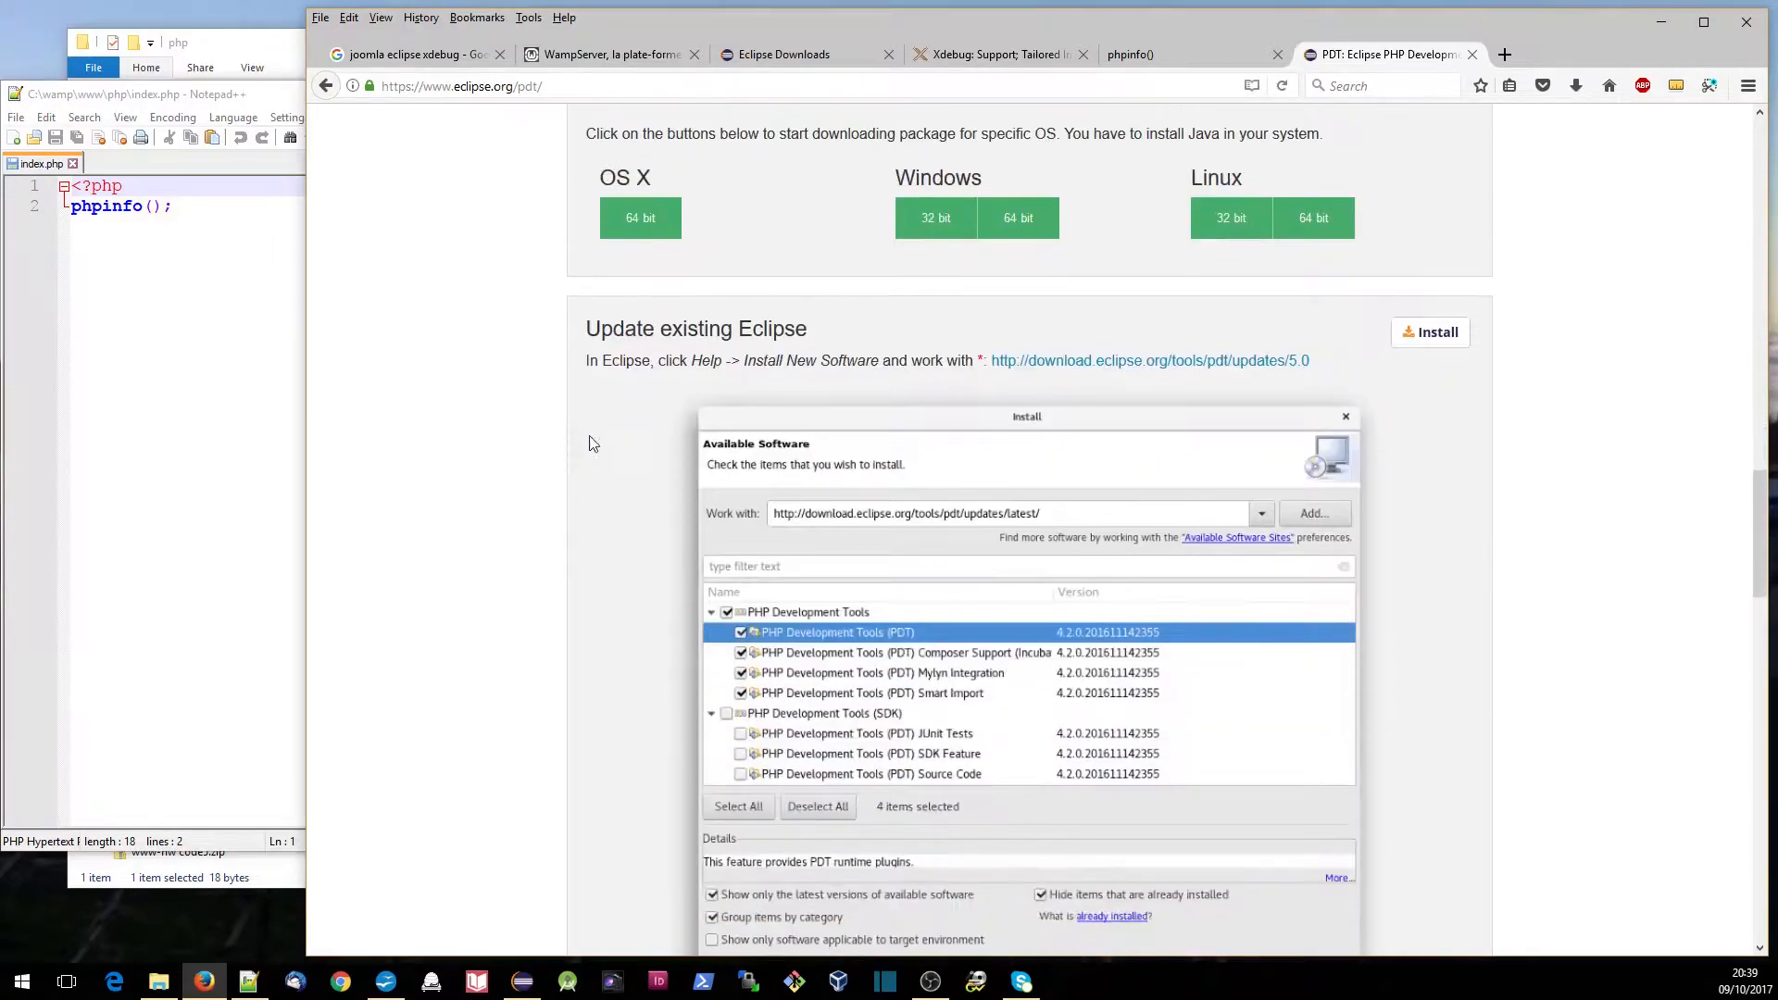
{"action": "left_click_drag", "start_coordinate": [592, 335], "coordinate": [826, 335]}
{"action": "left_click", "coordinate": [818, 362]}
{"action": "right_click", "coordinate": [1108, 369]}
{"action": "left_click", "coordinate": [1148, 506]}
{"action": "left_click", "coordinate": [524, 987]}
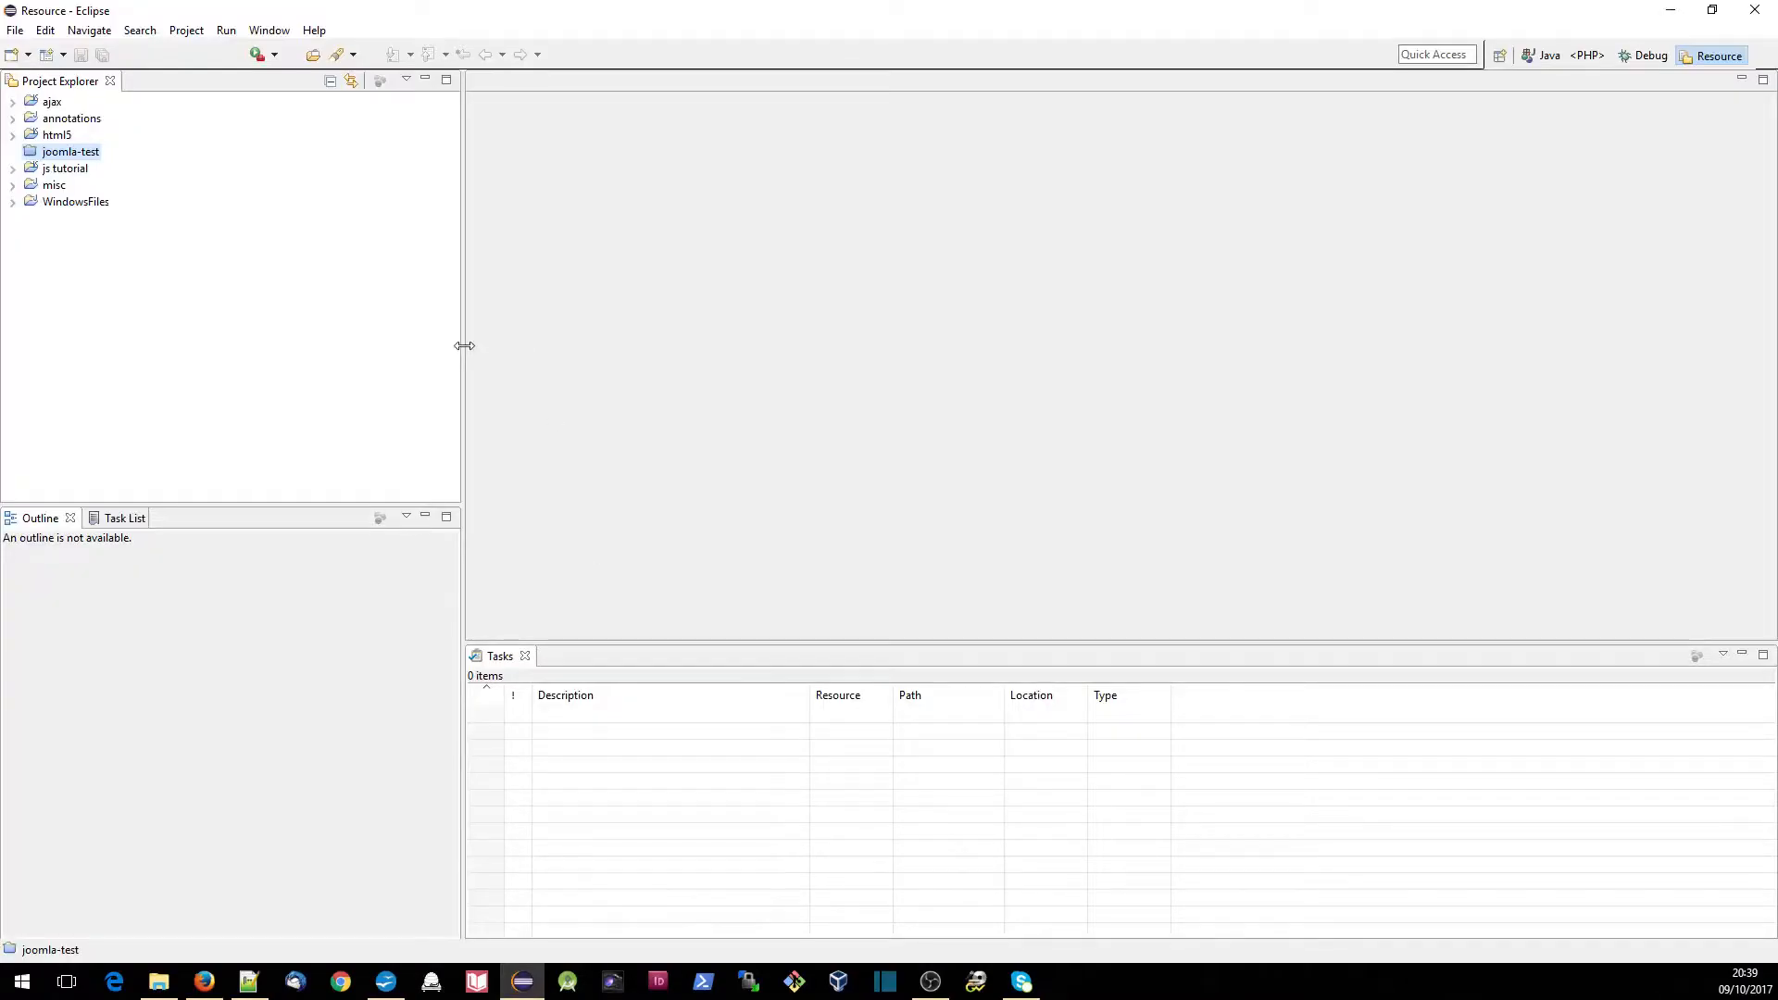
{"action": "left_click", "coordinate": [314, 30]}
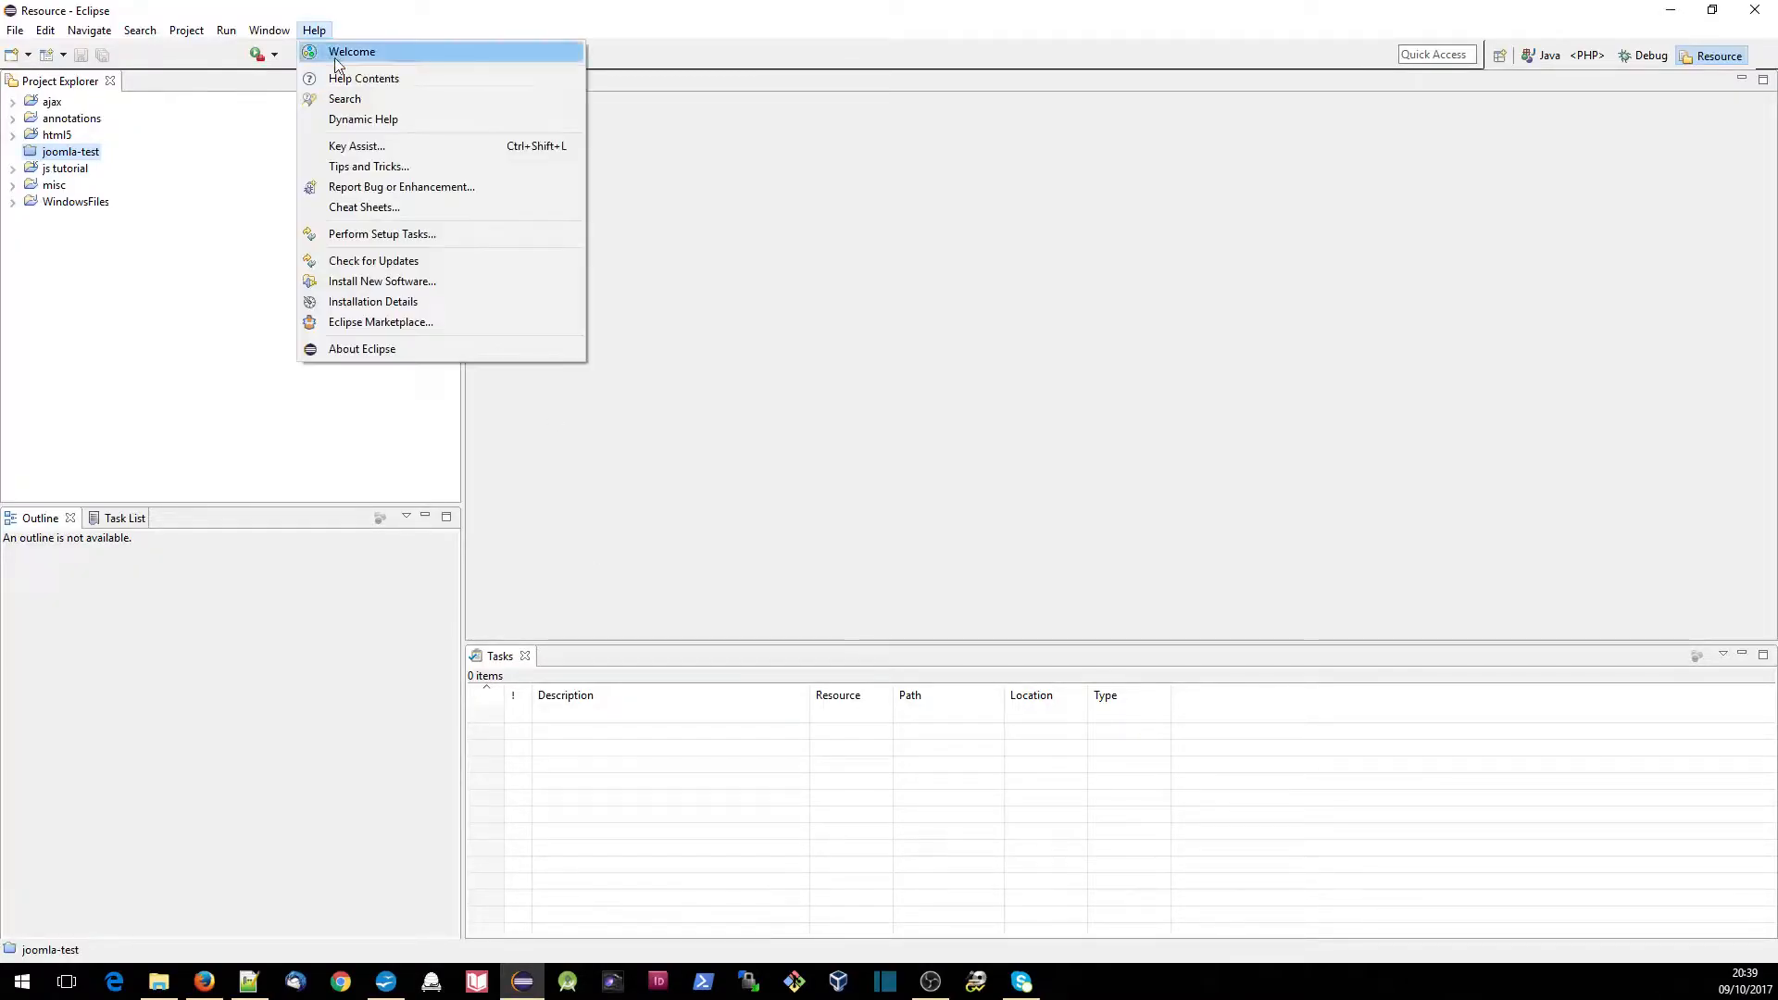
{"action": "left_click", "coordinate": [392, 285]}
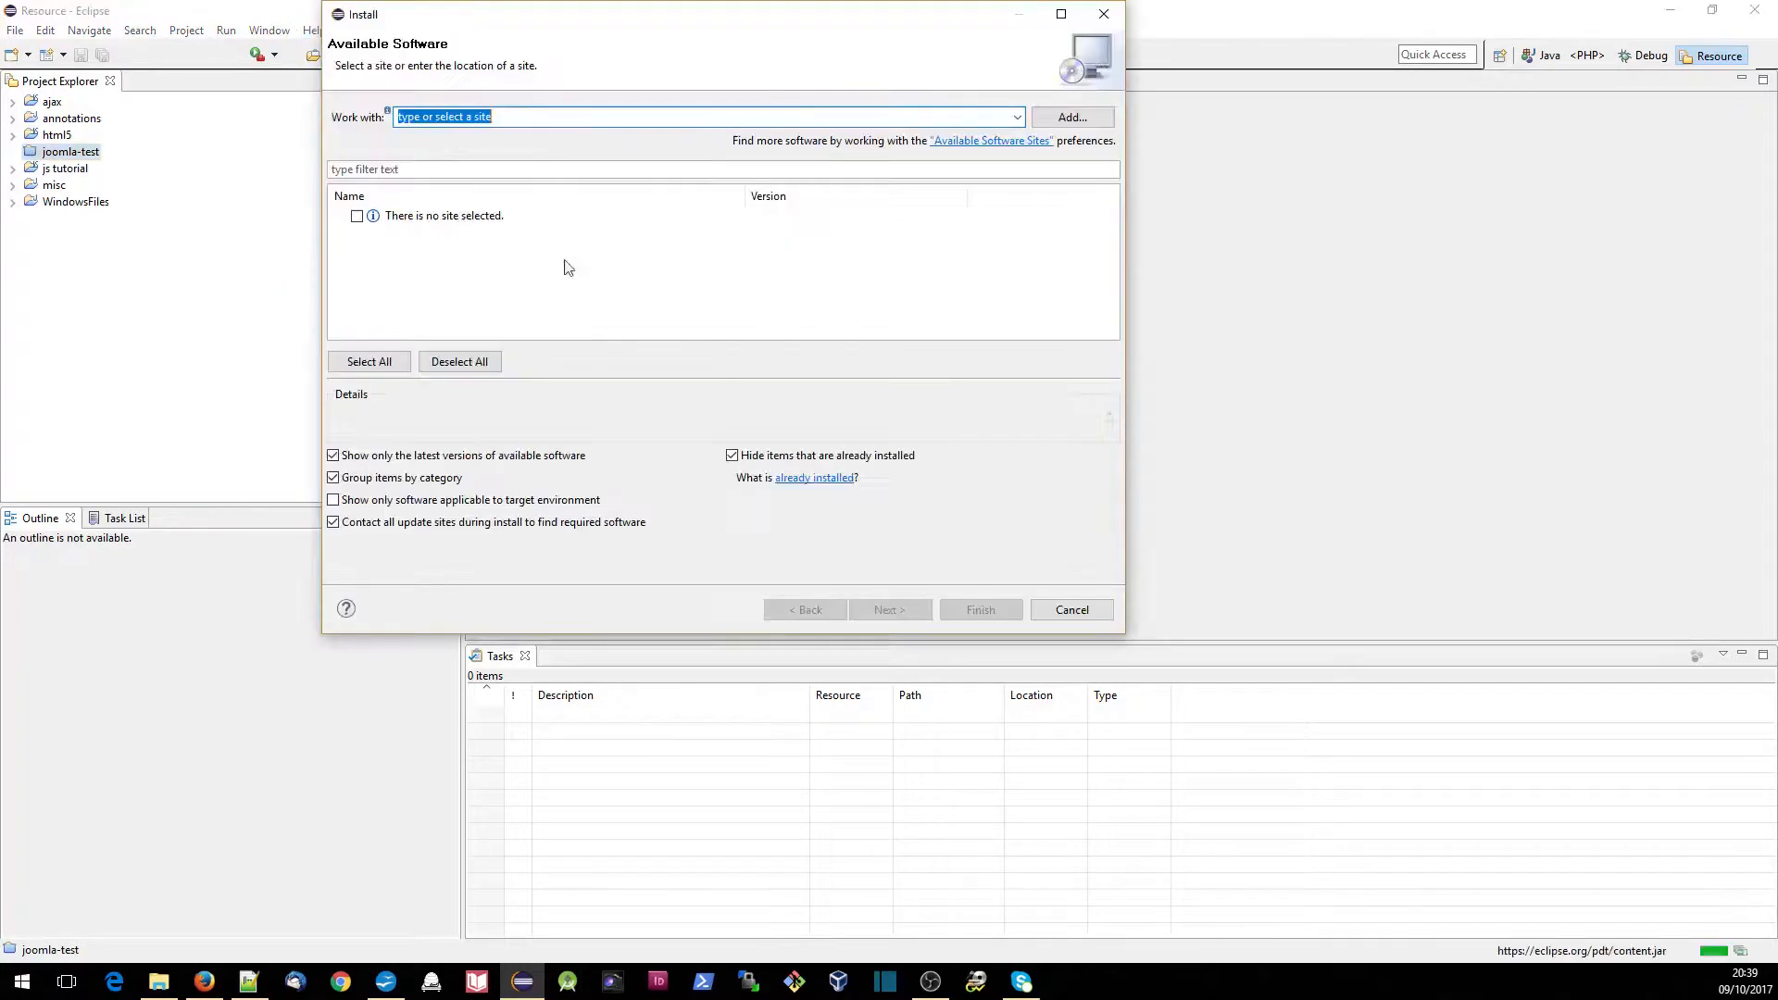
{"action": "right_click", "coordinate": [558, 119]}
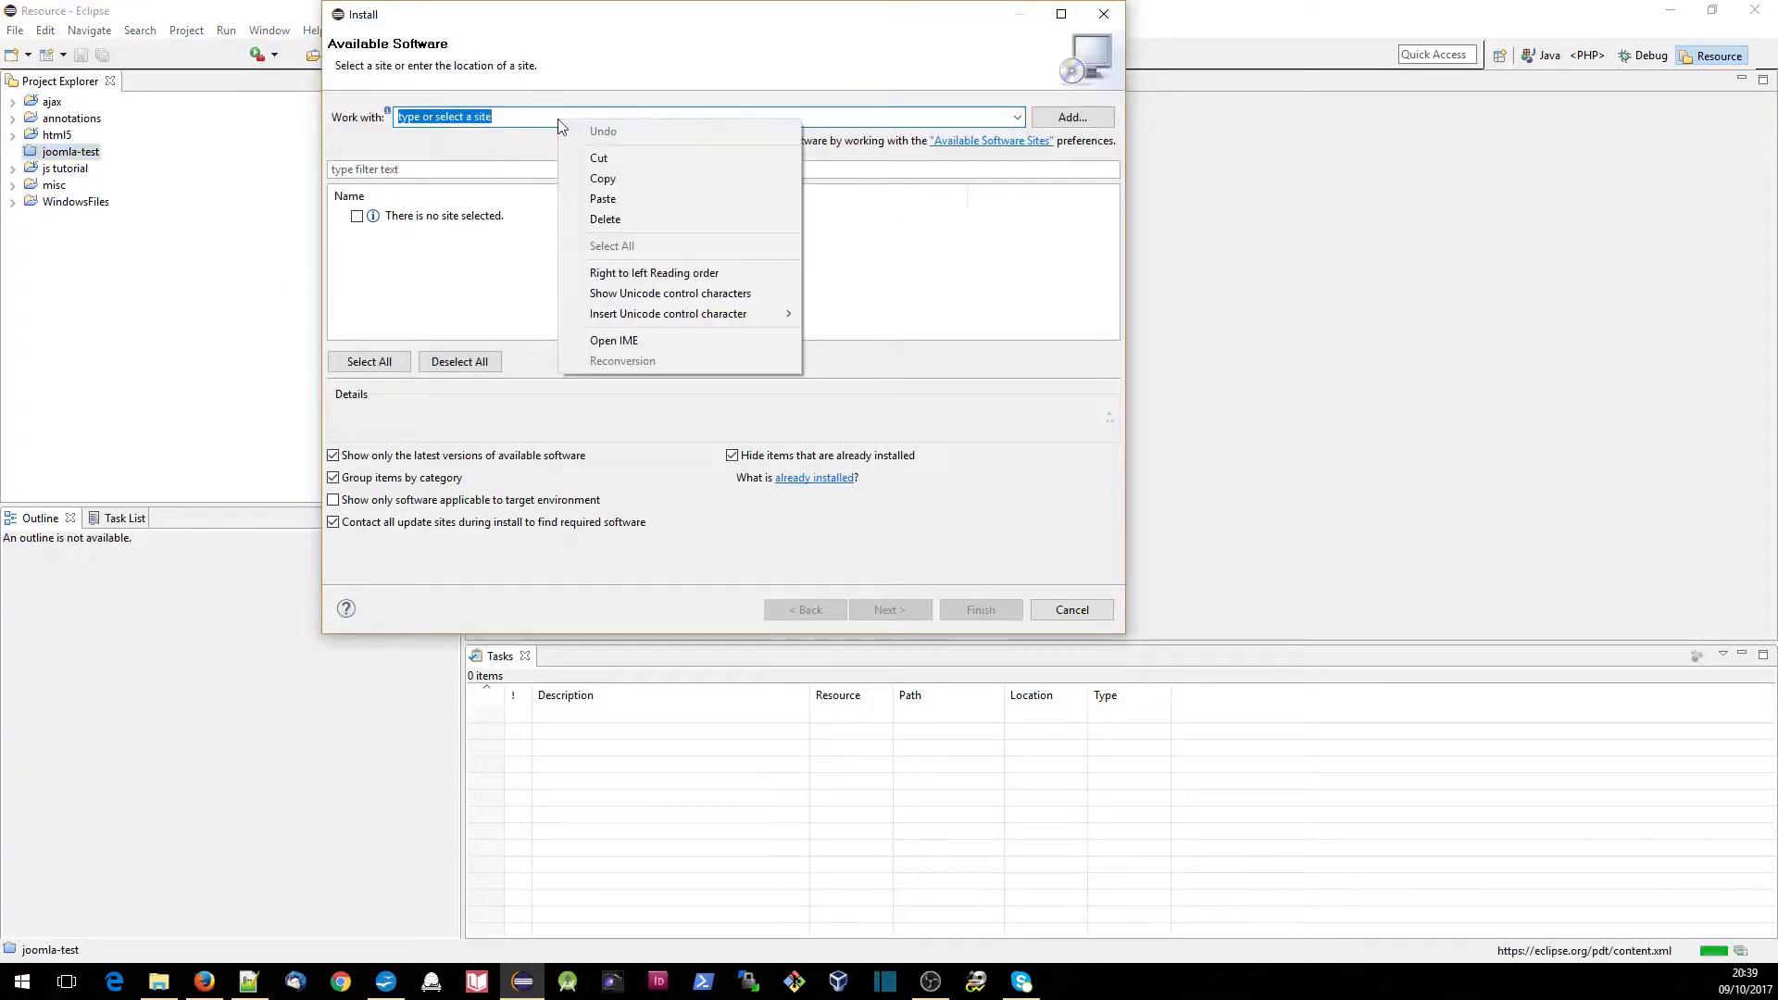
{"action": "left_click", "coordinate": [603, 199]}
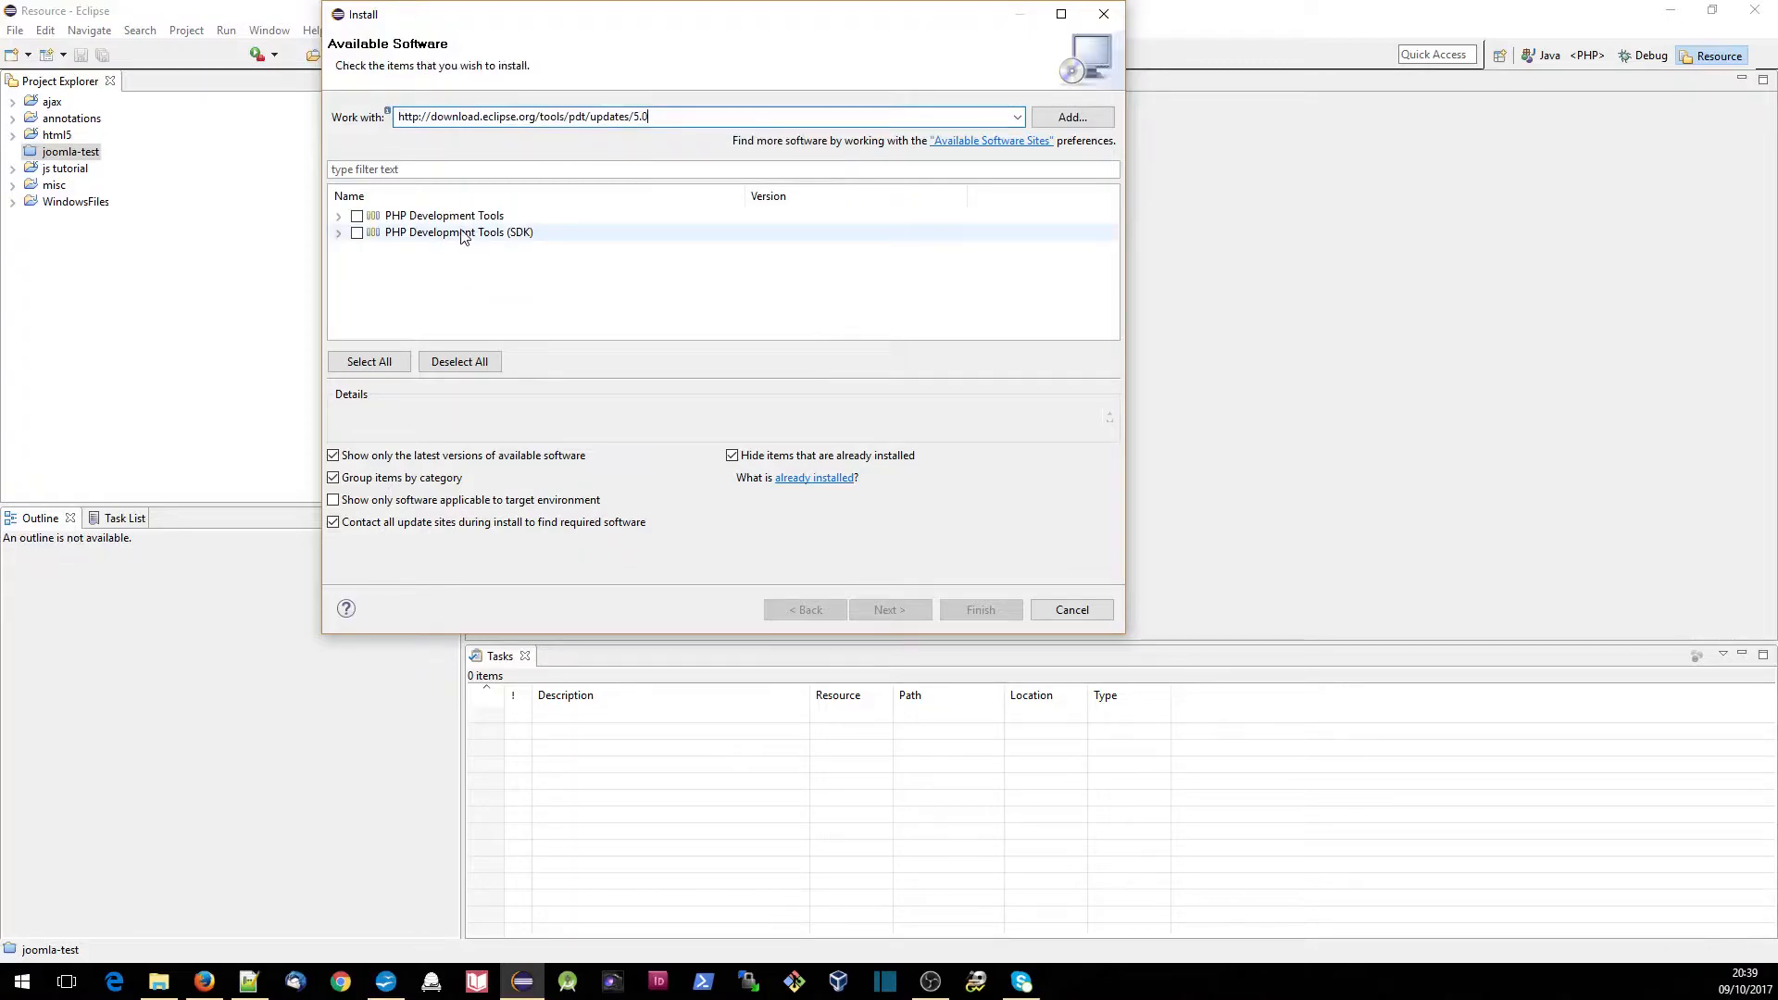
- Select PHP Development Tools and PHP Development Tools (SDK) for installation, and continue while keeping the existing installation the same
{"action": "left_click", "coordinate": [357, 217]}
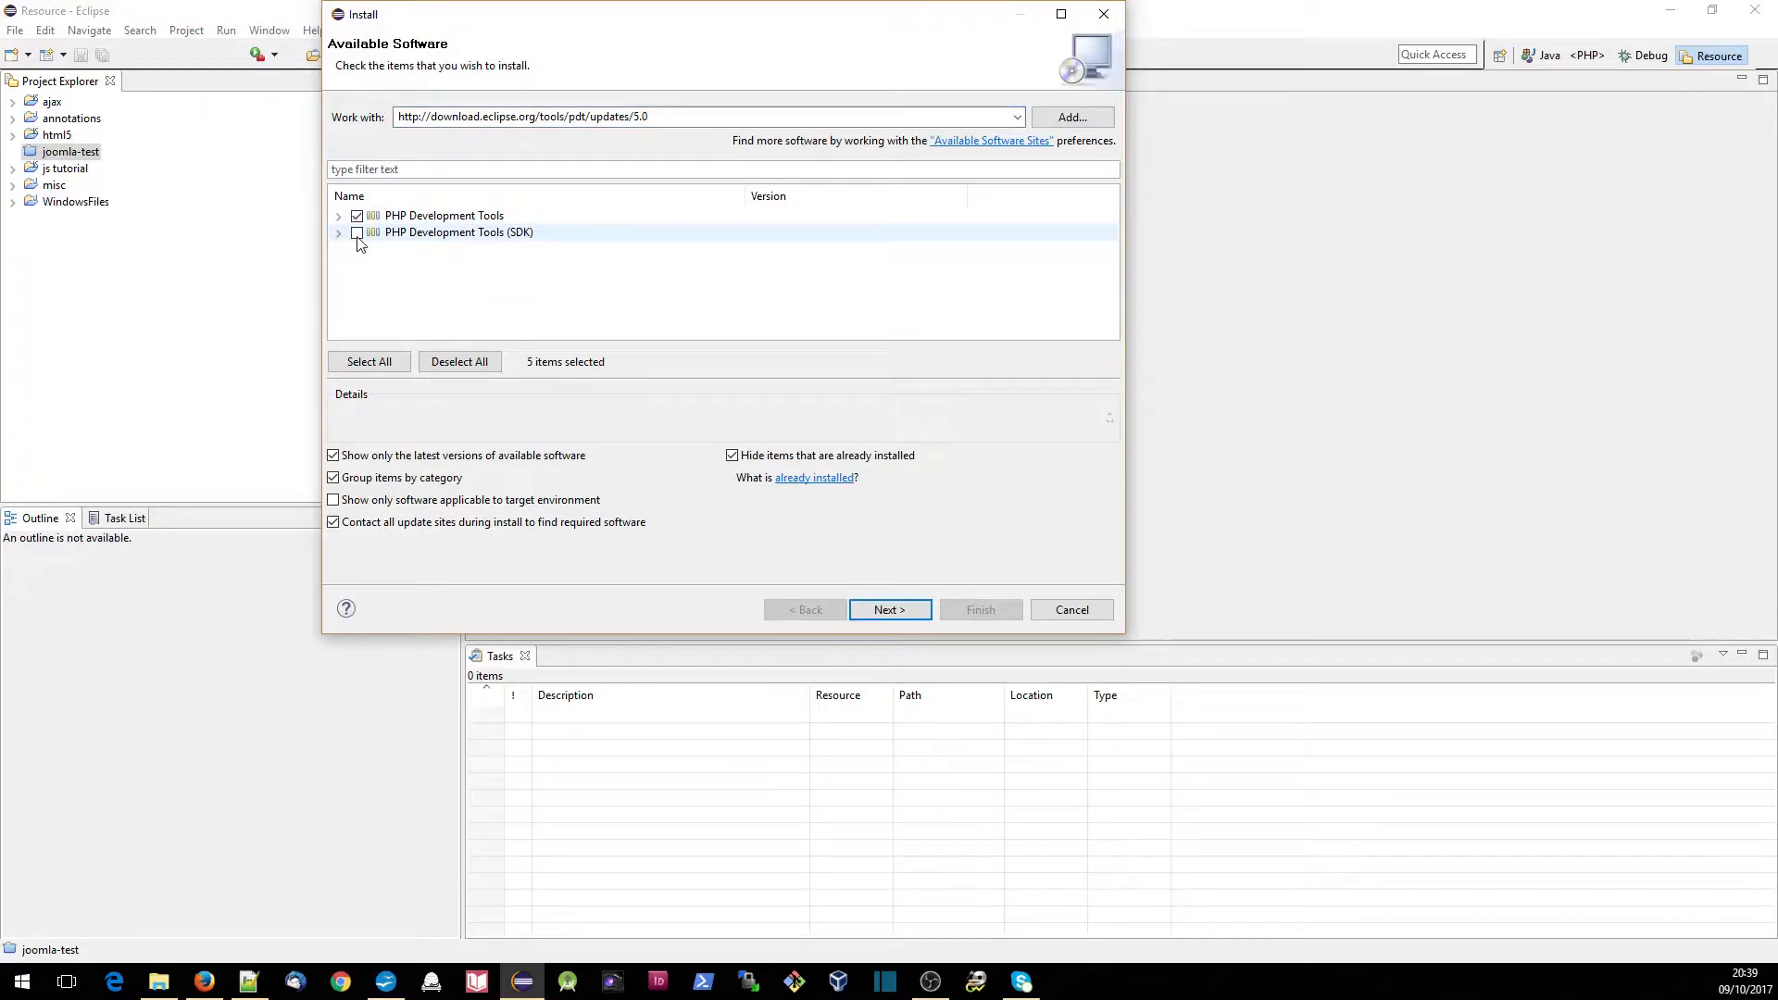
{"action": "left_click", "coordinate": [357, 234]}
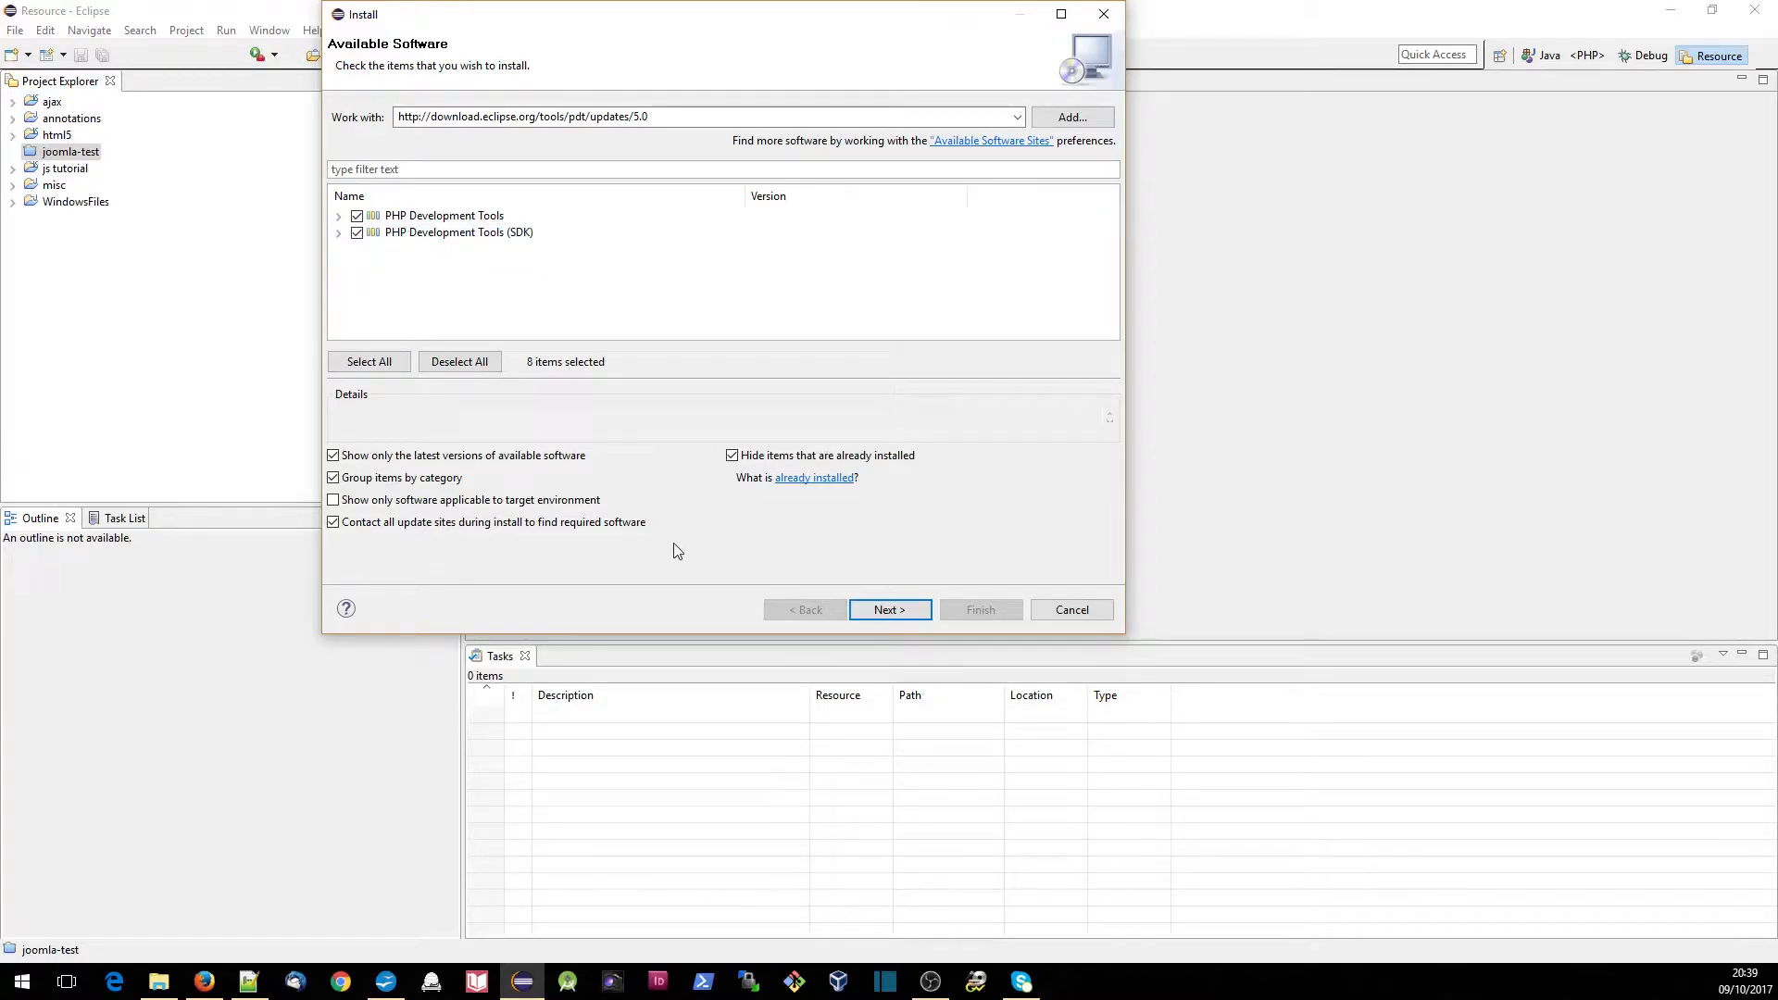
{"action": "key", "text": "Return"}
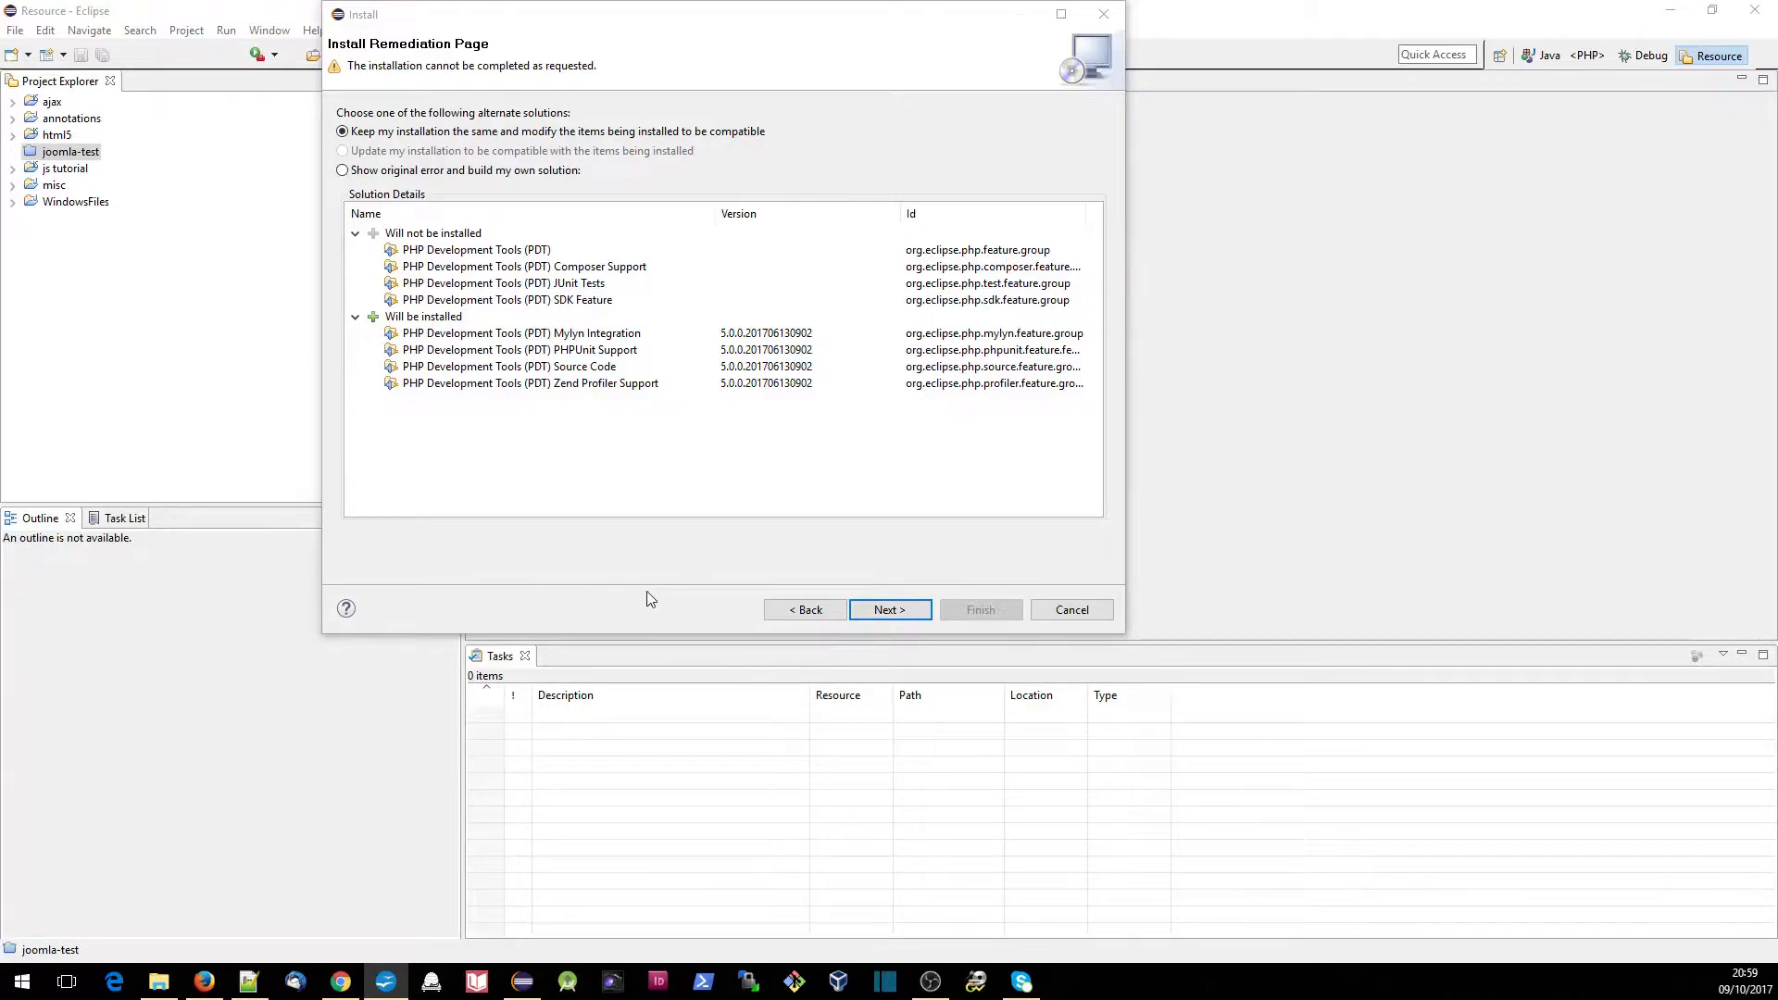
{"action": "left_click", "coordinate": [890, 610]}
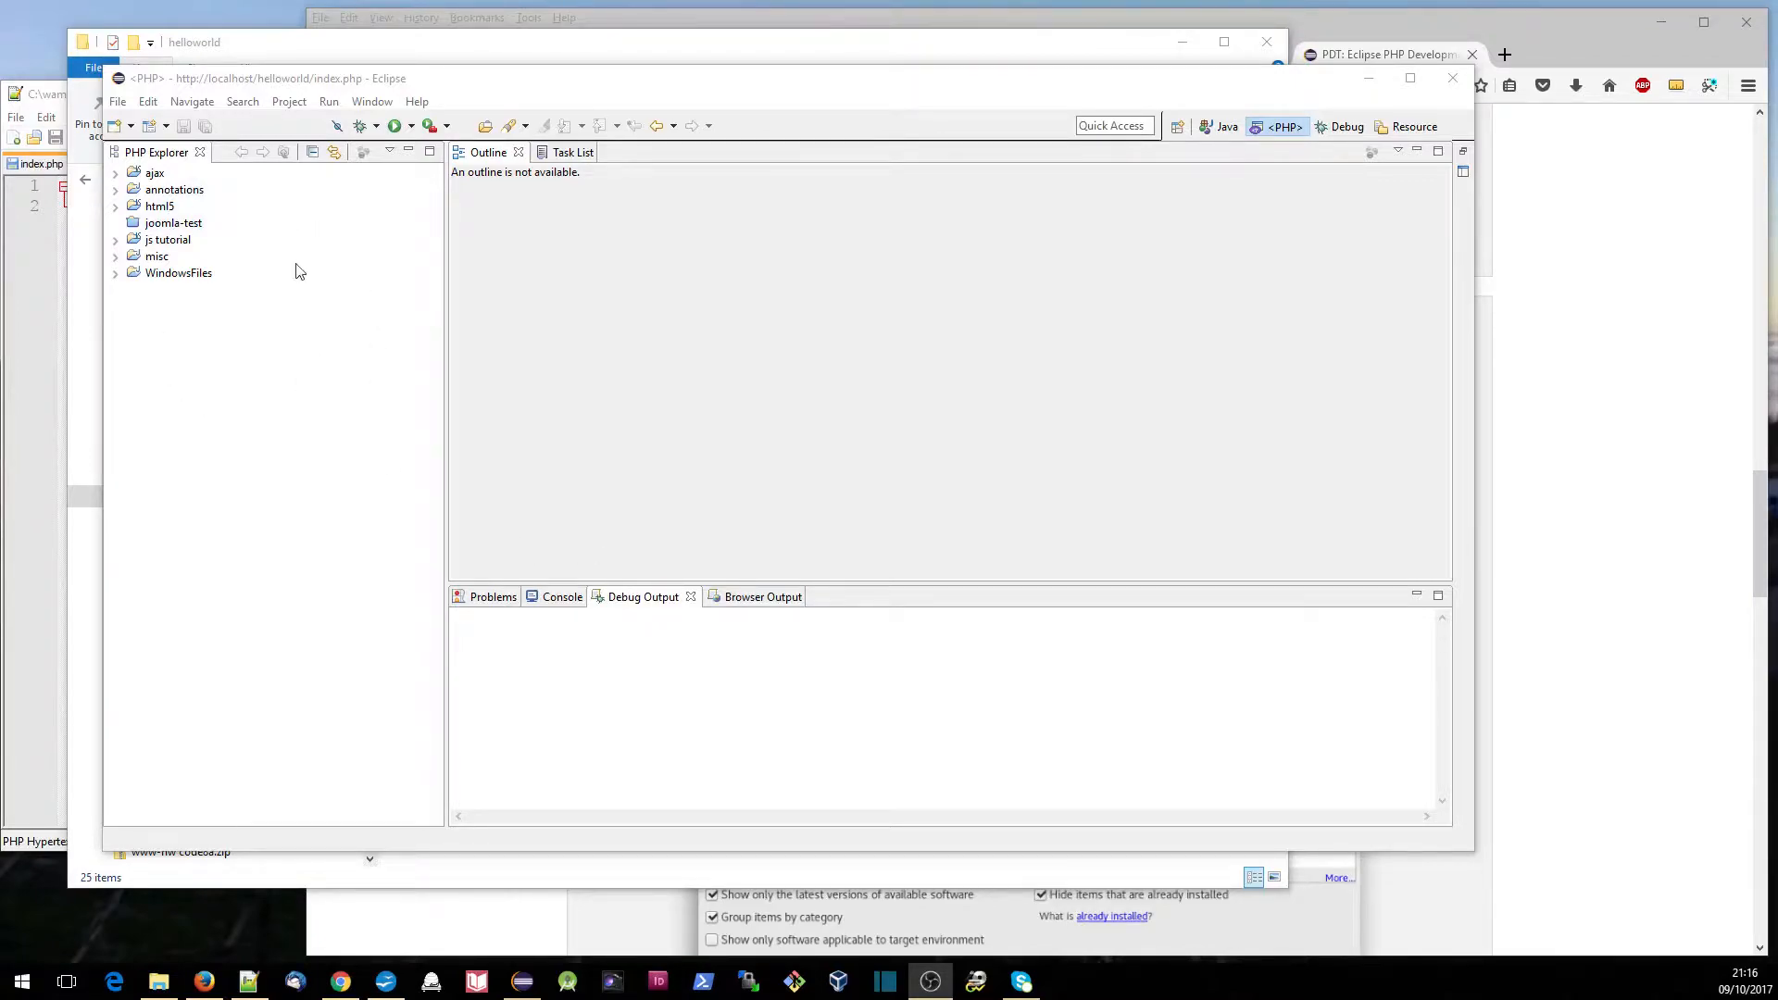
- Switch to File Explorer and examine the helloworld site folder and the www-hw code folder under wamp
{"action": "left_click", "coordinate": [104, 884]}
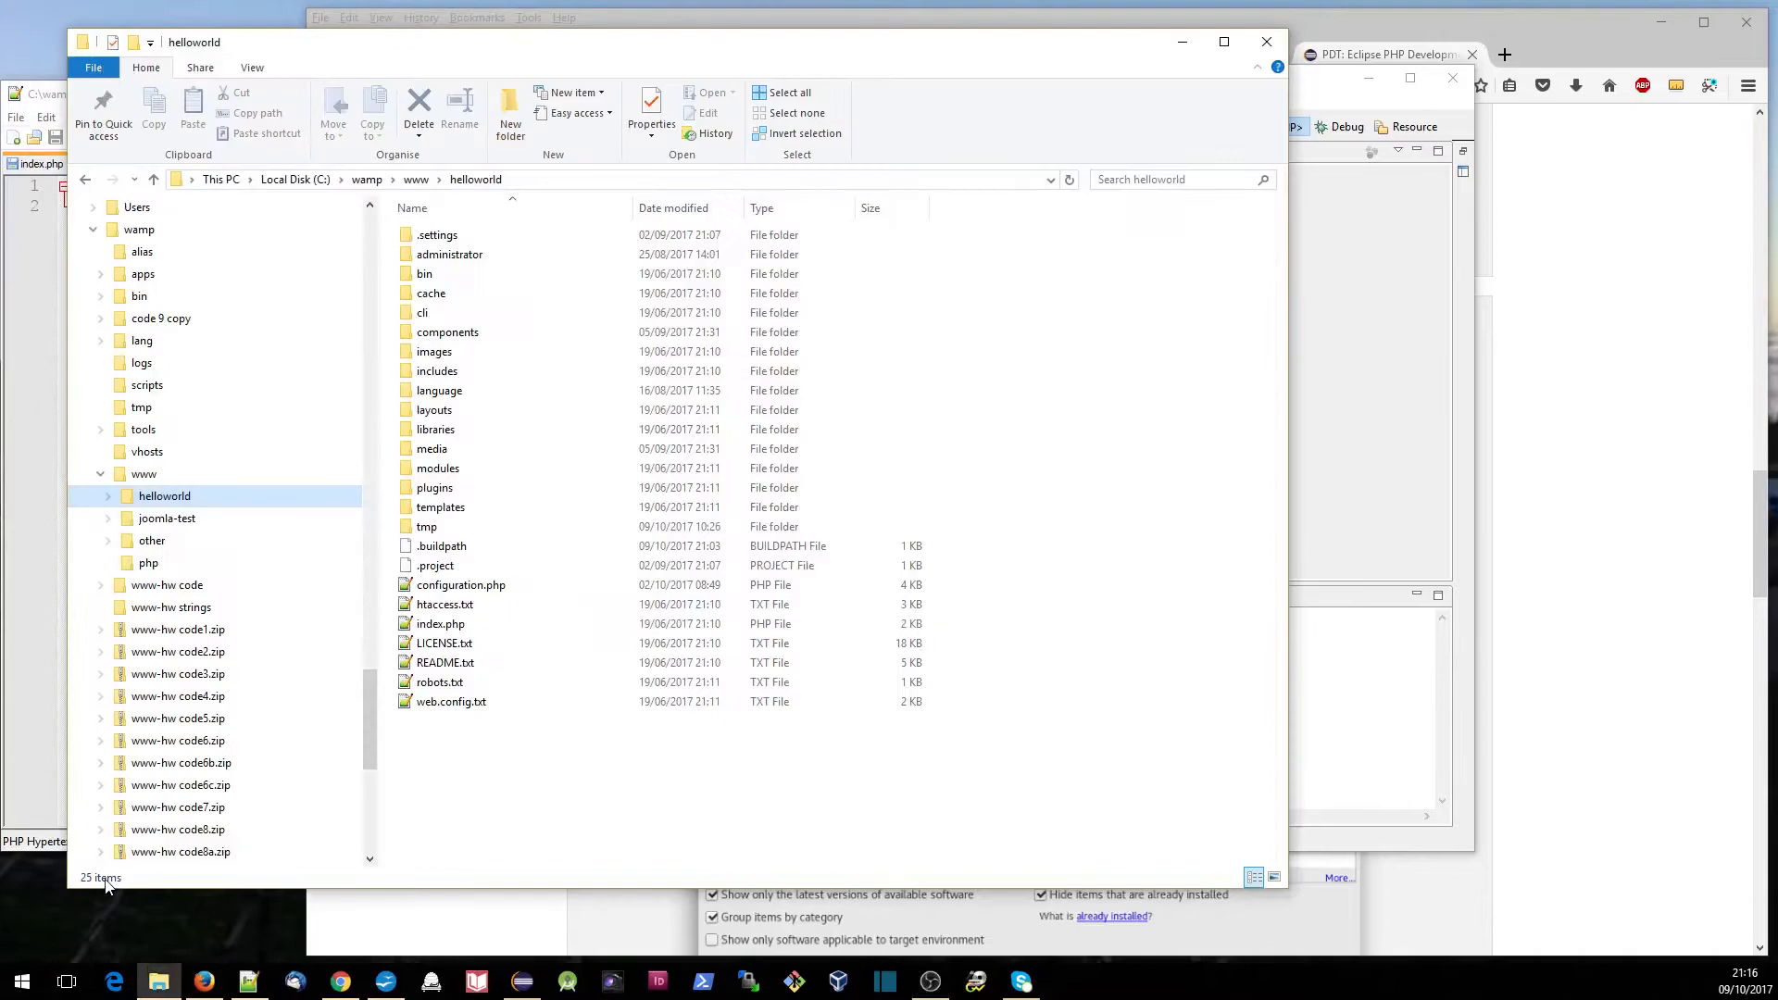
{"action": "left_click", "coordinate": [183, 593]}
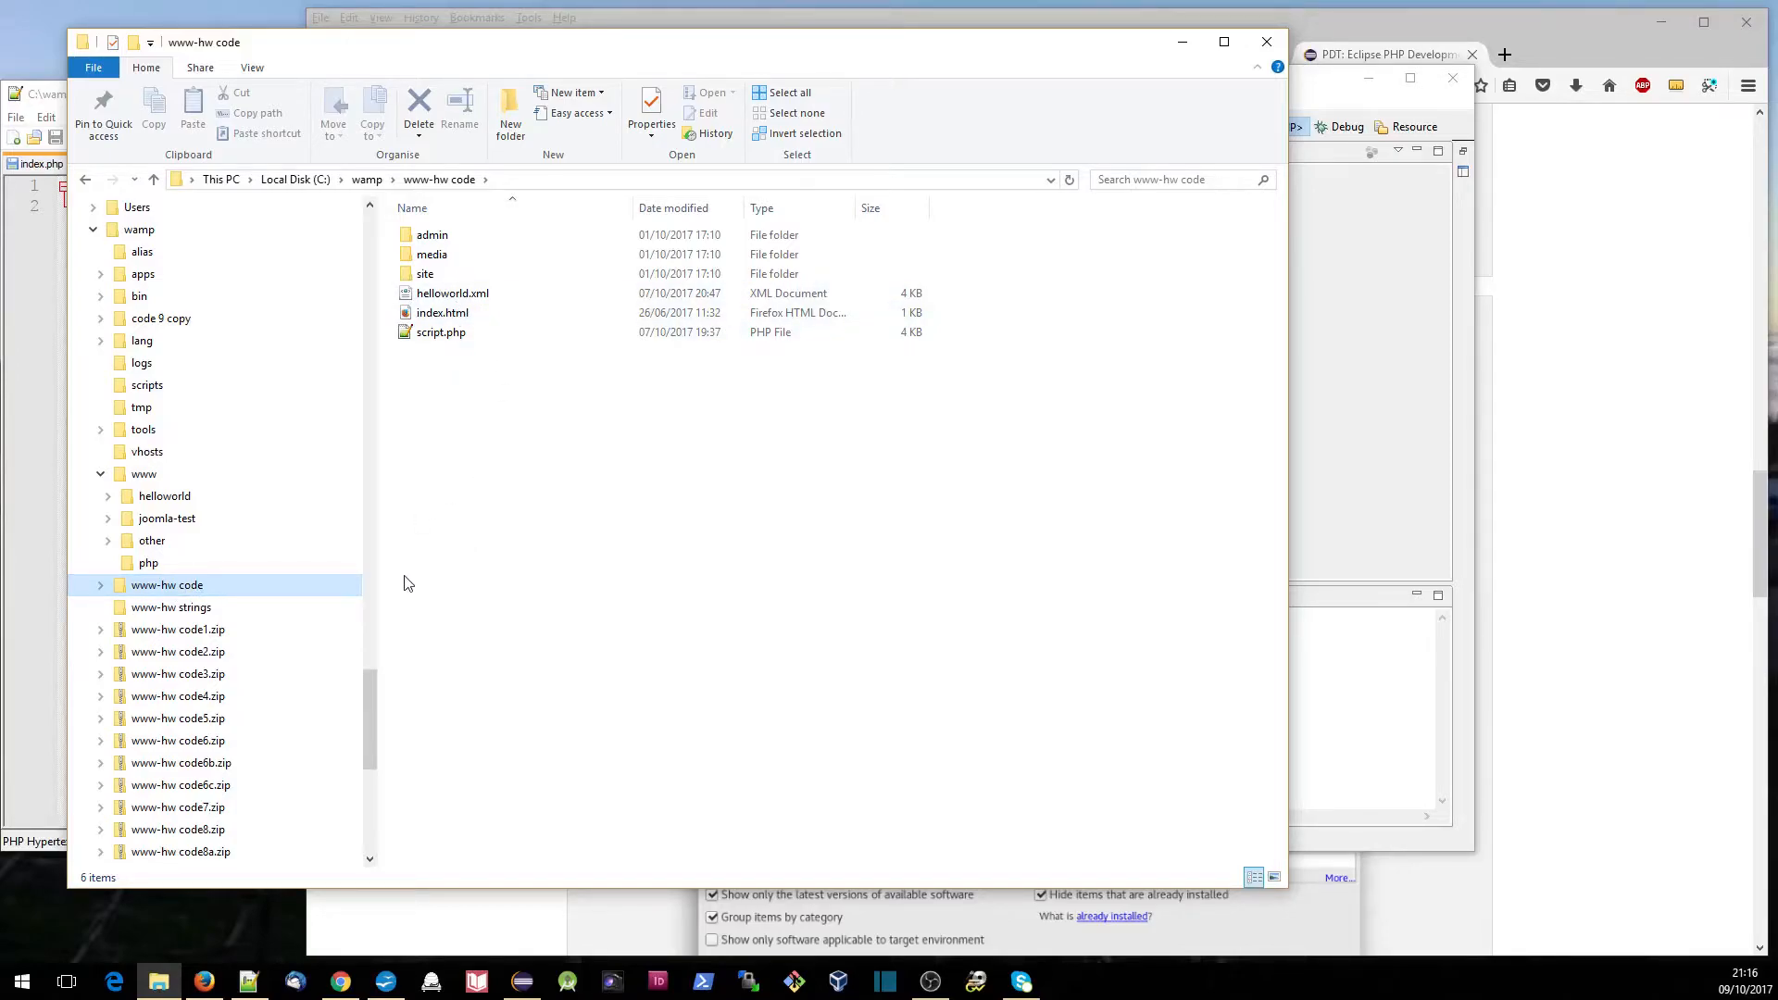
- Compare the contents of the helloworld folder under www with those of the www-hw code folder
{"action": "left_click", "coordinate": [175, 501]}
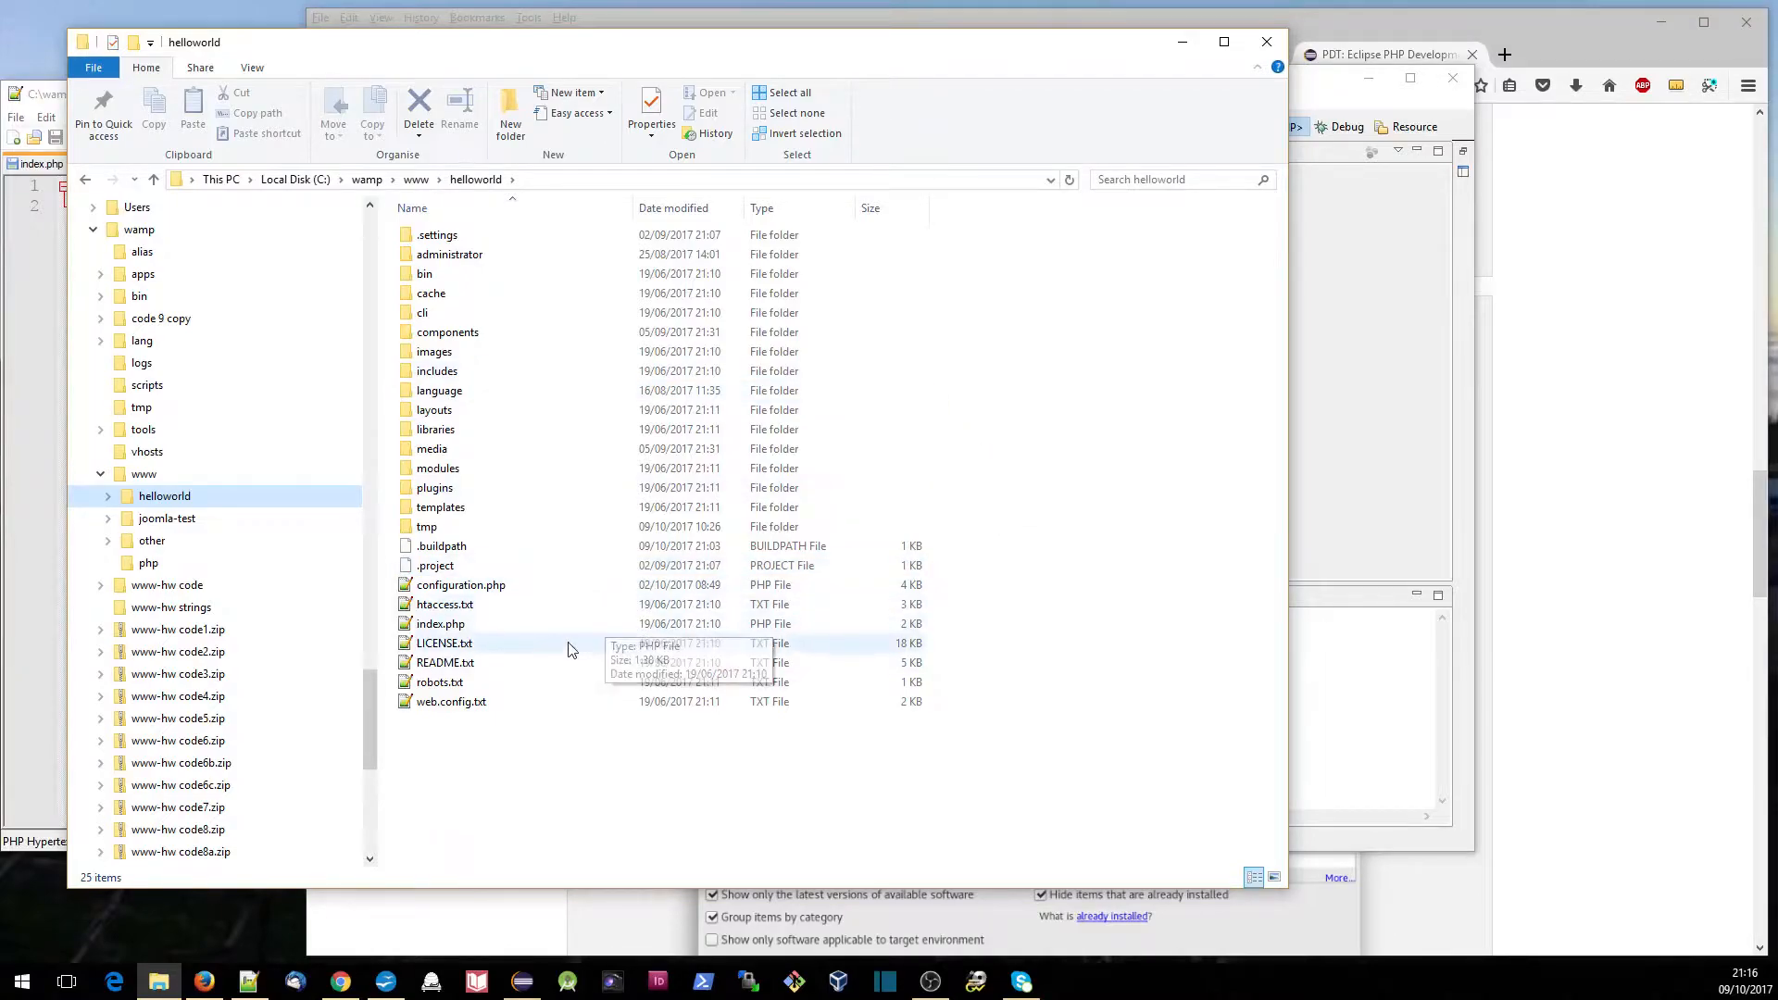
{"action": "left_click", "coordinate": [182, 594]}
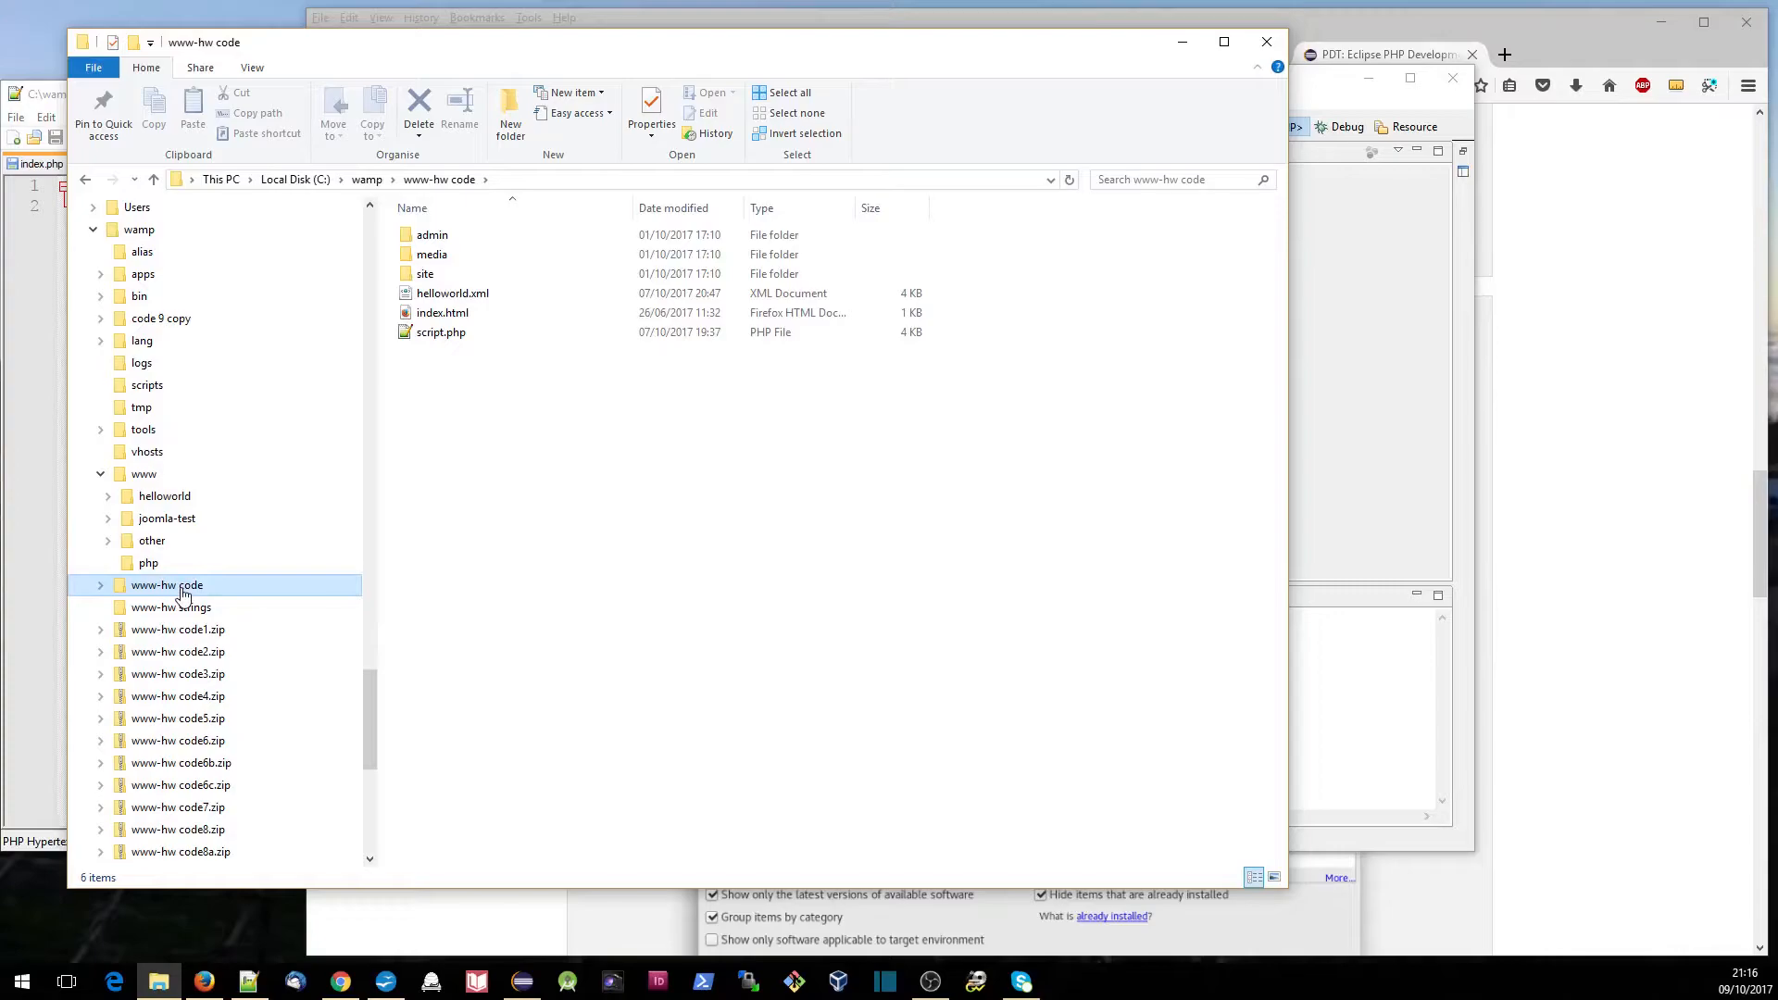
{"action": "left_click", "coordinate": [180, 497]}
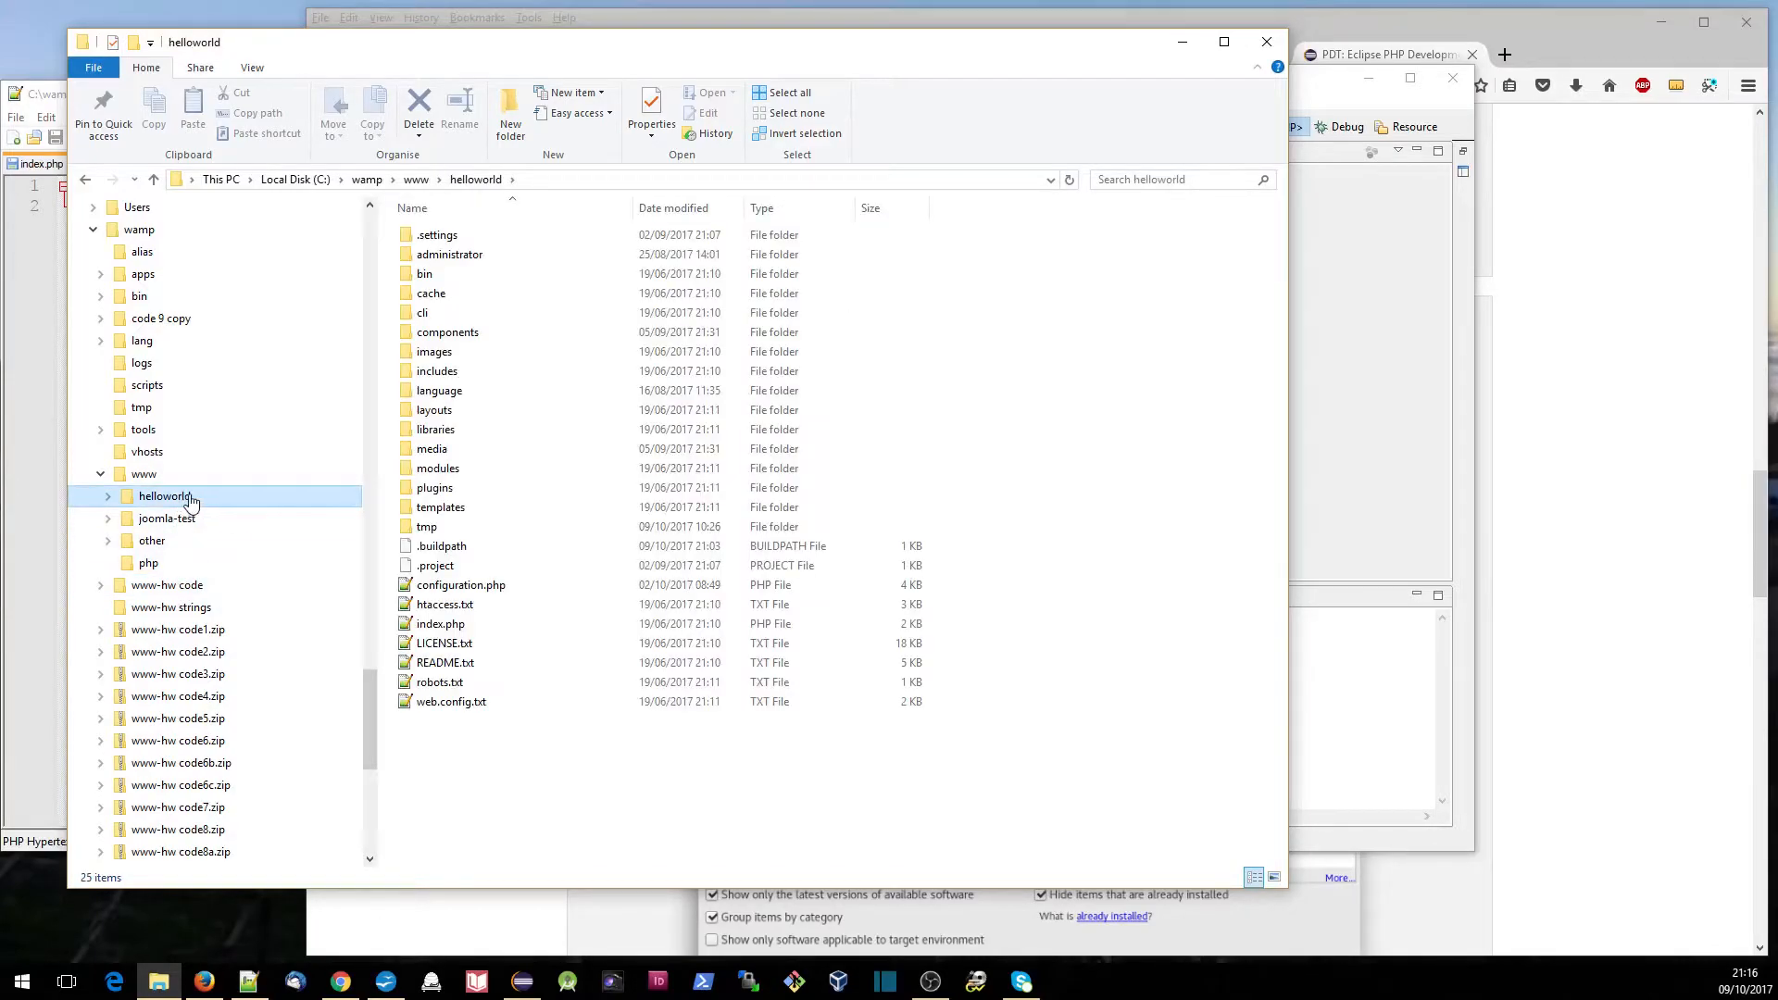
- Switch to Eclipse and start a new PHP project based on existing source at an existing location
{"action": "left_click", "coordinate": [1560, 331]}
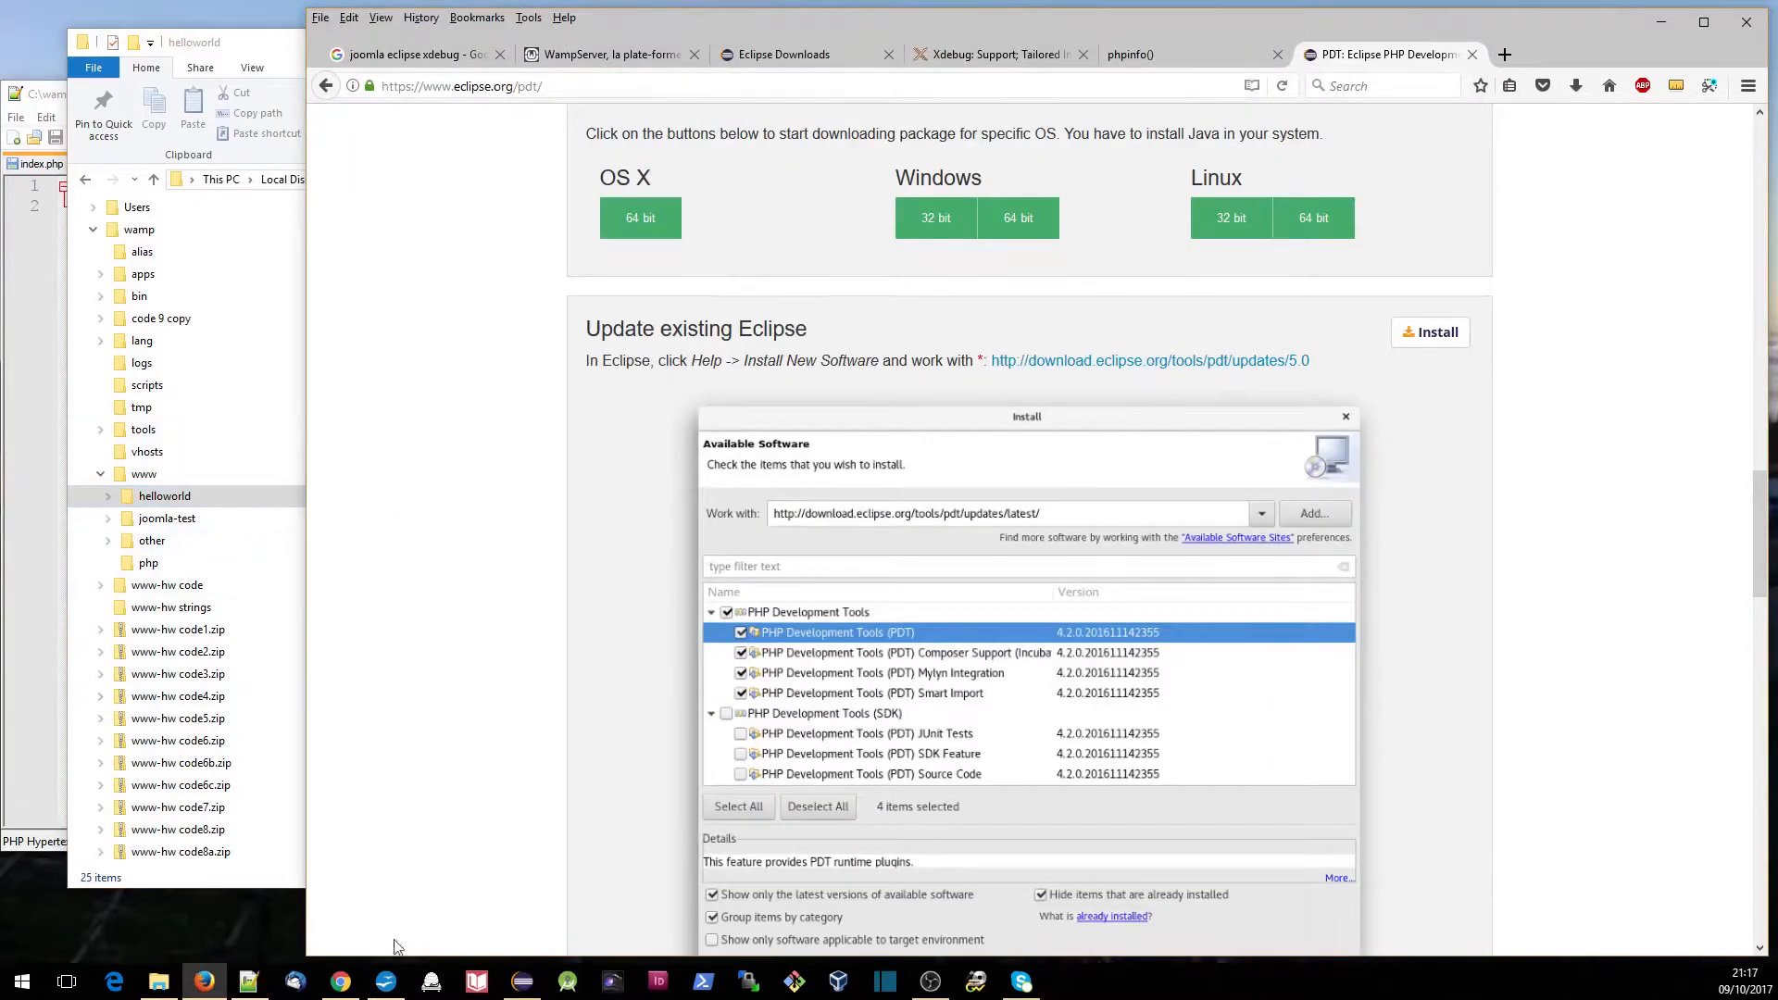
{"action": "left_click", "coordinate": [522, 980]}
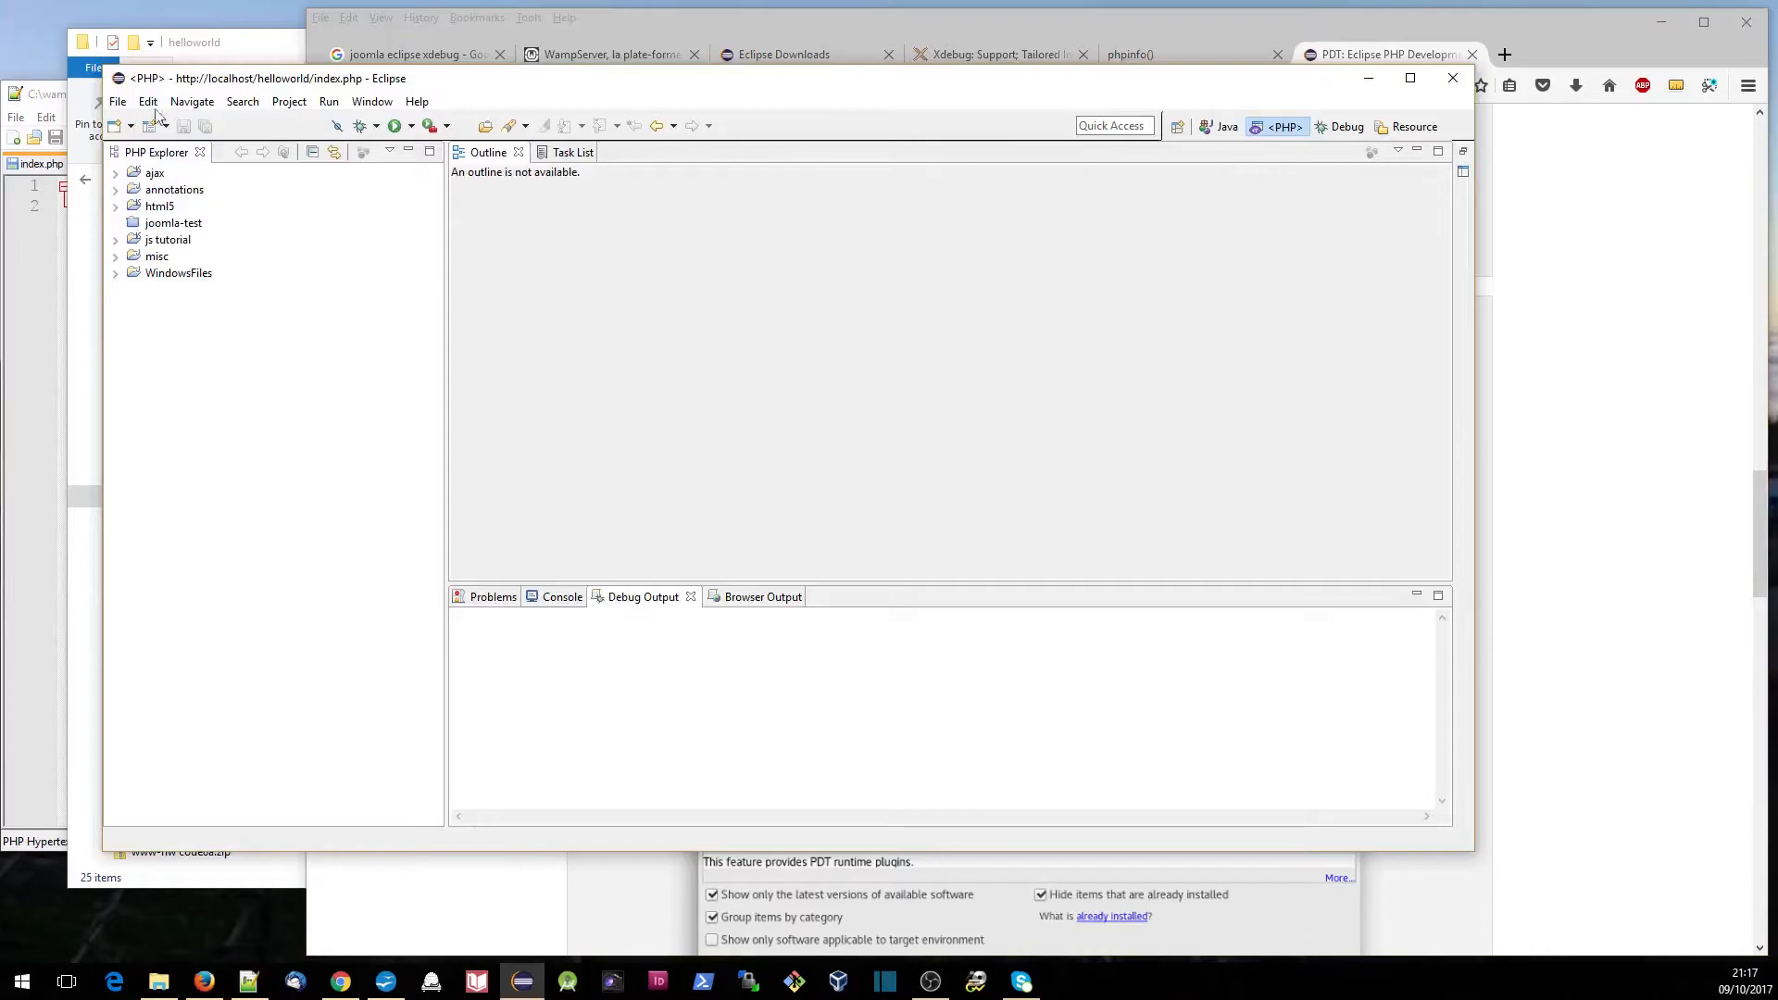
{"action": "left_click", "coordinate": [117, 102]}
{"action": "mouse_move", "coordinate": [412, 126]}
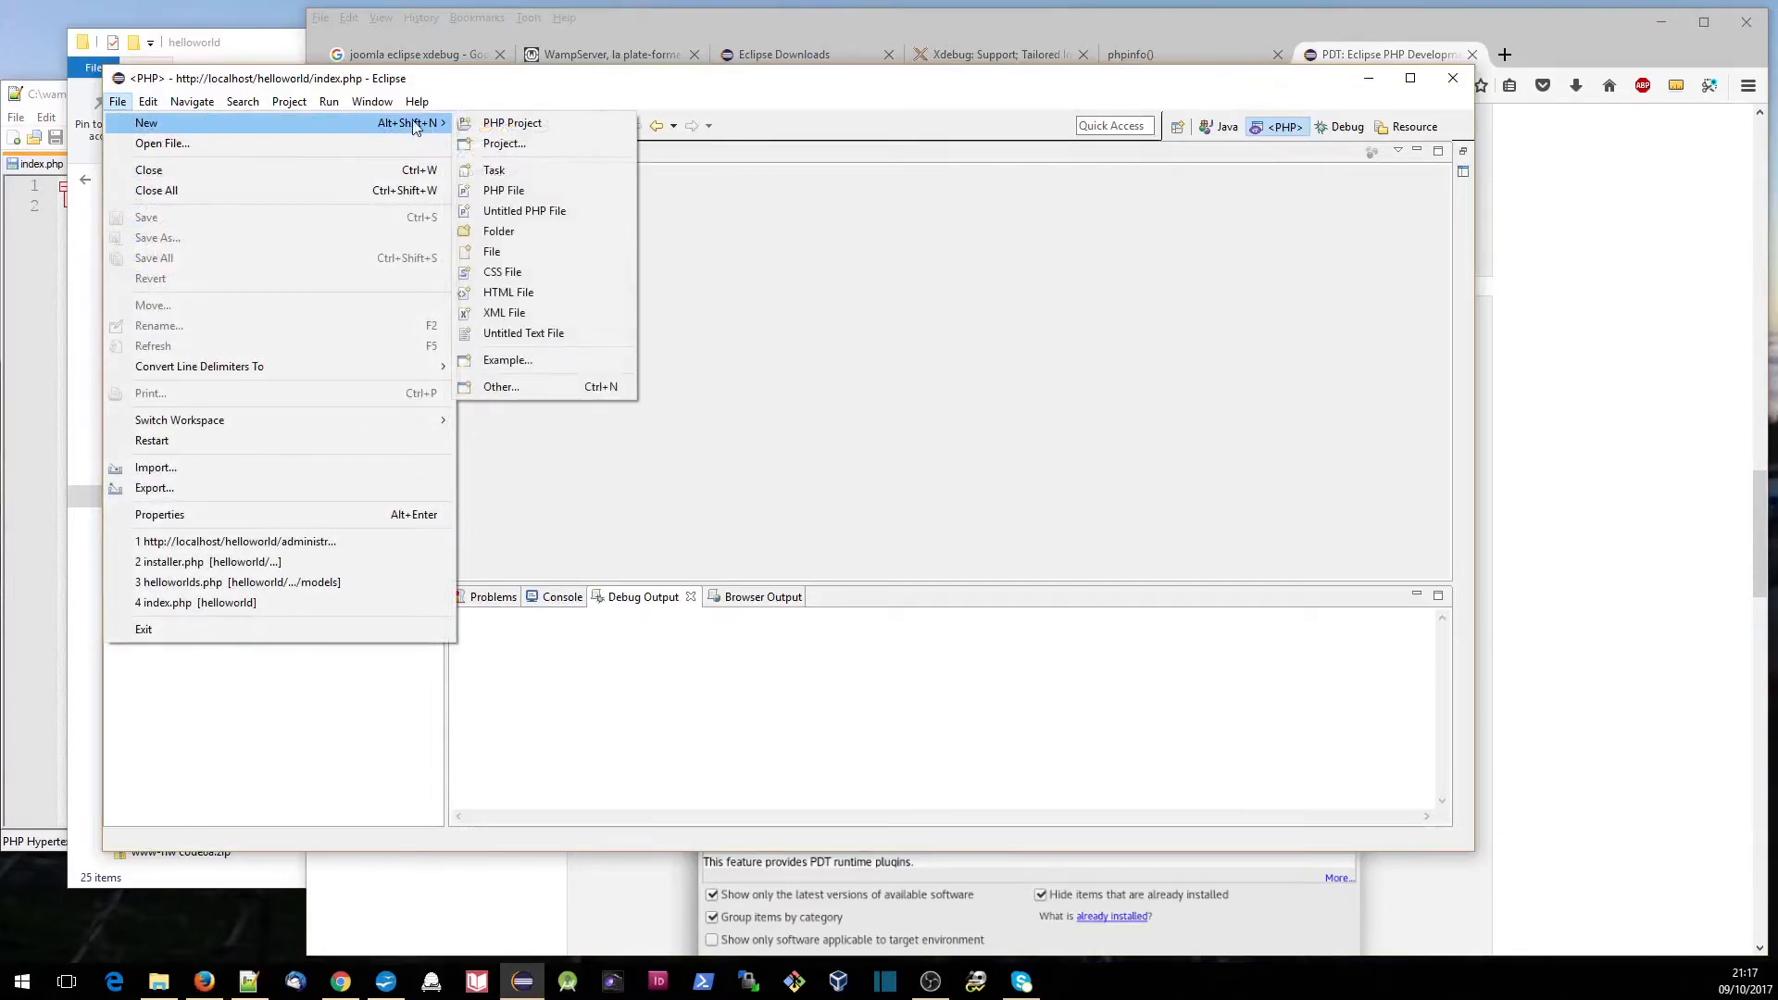
{"action": "left_click", "coordinate": [509, 127]}
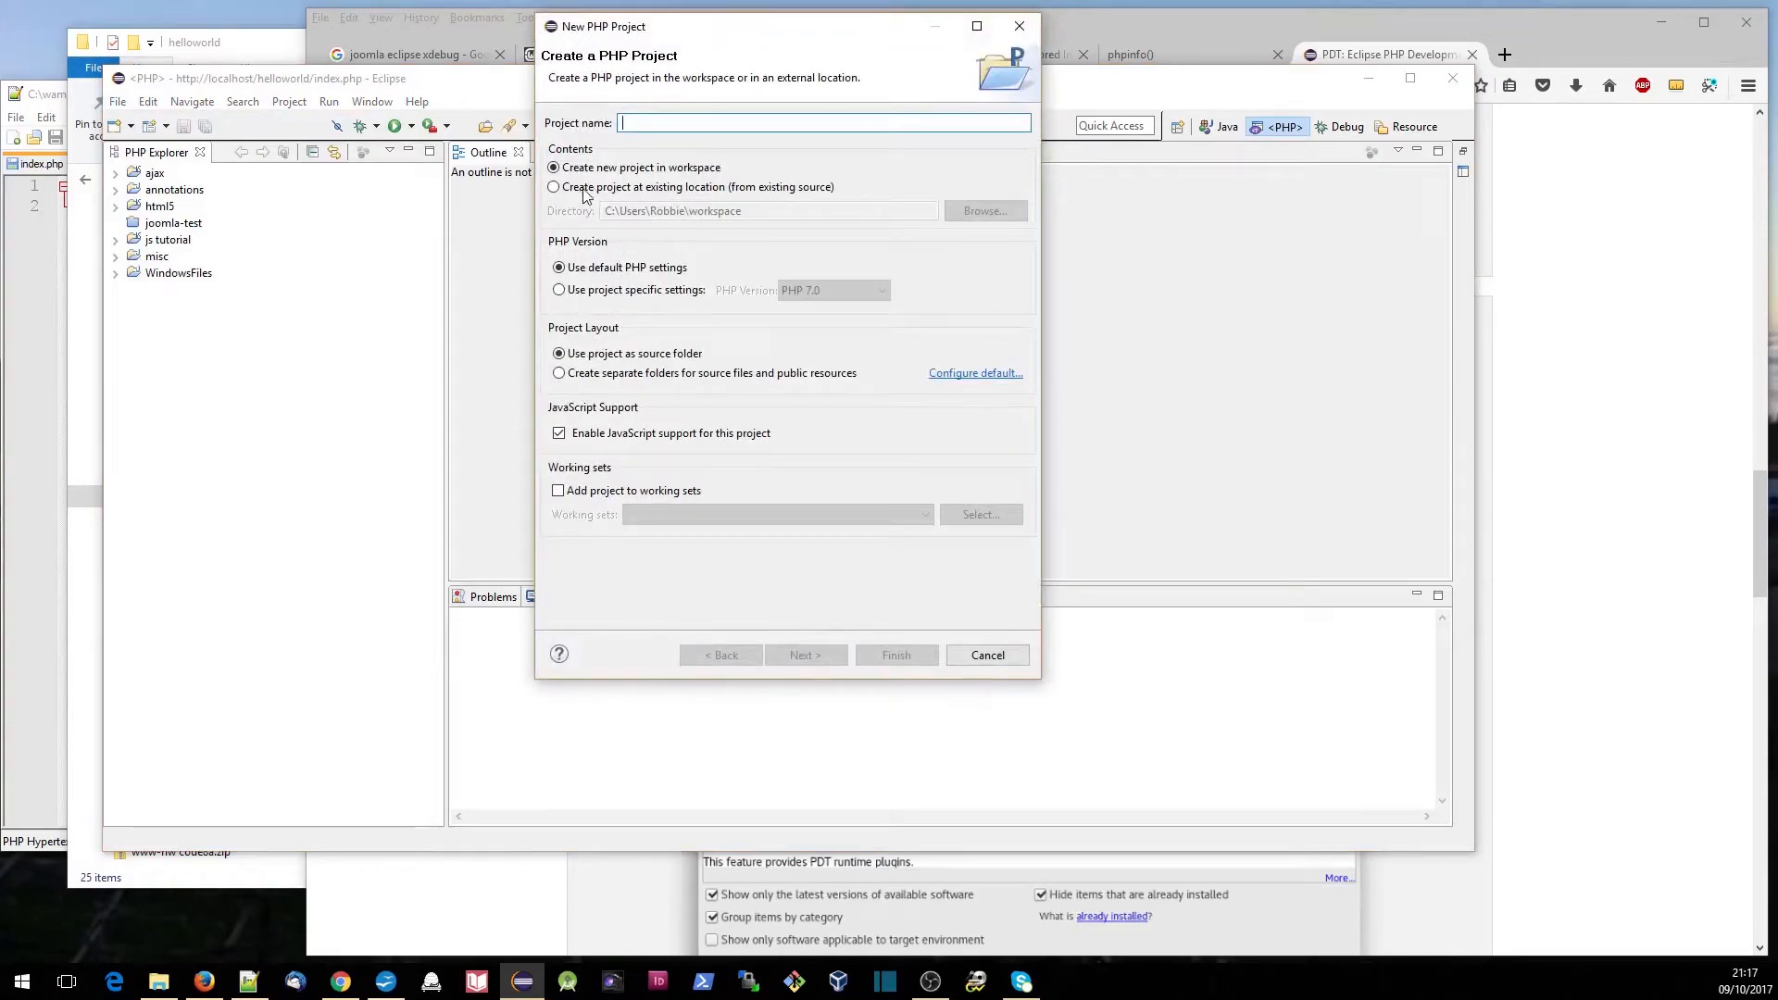
{"action": "left_click", "coordinate": [663, 191]}
- Set the new project's directory to C:\wamp\www\helloworld
{"action": "left_click", "coordinate": [989, 212]}
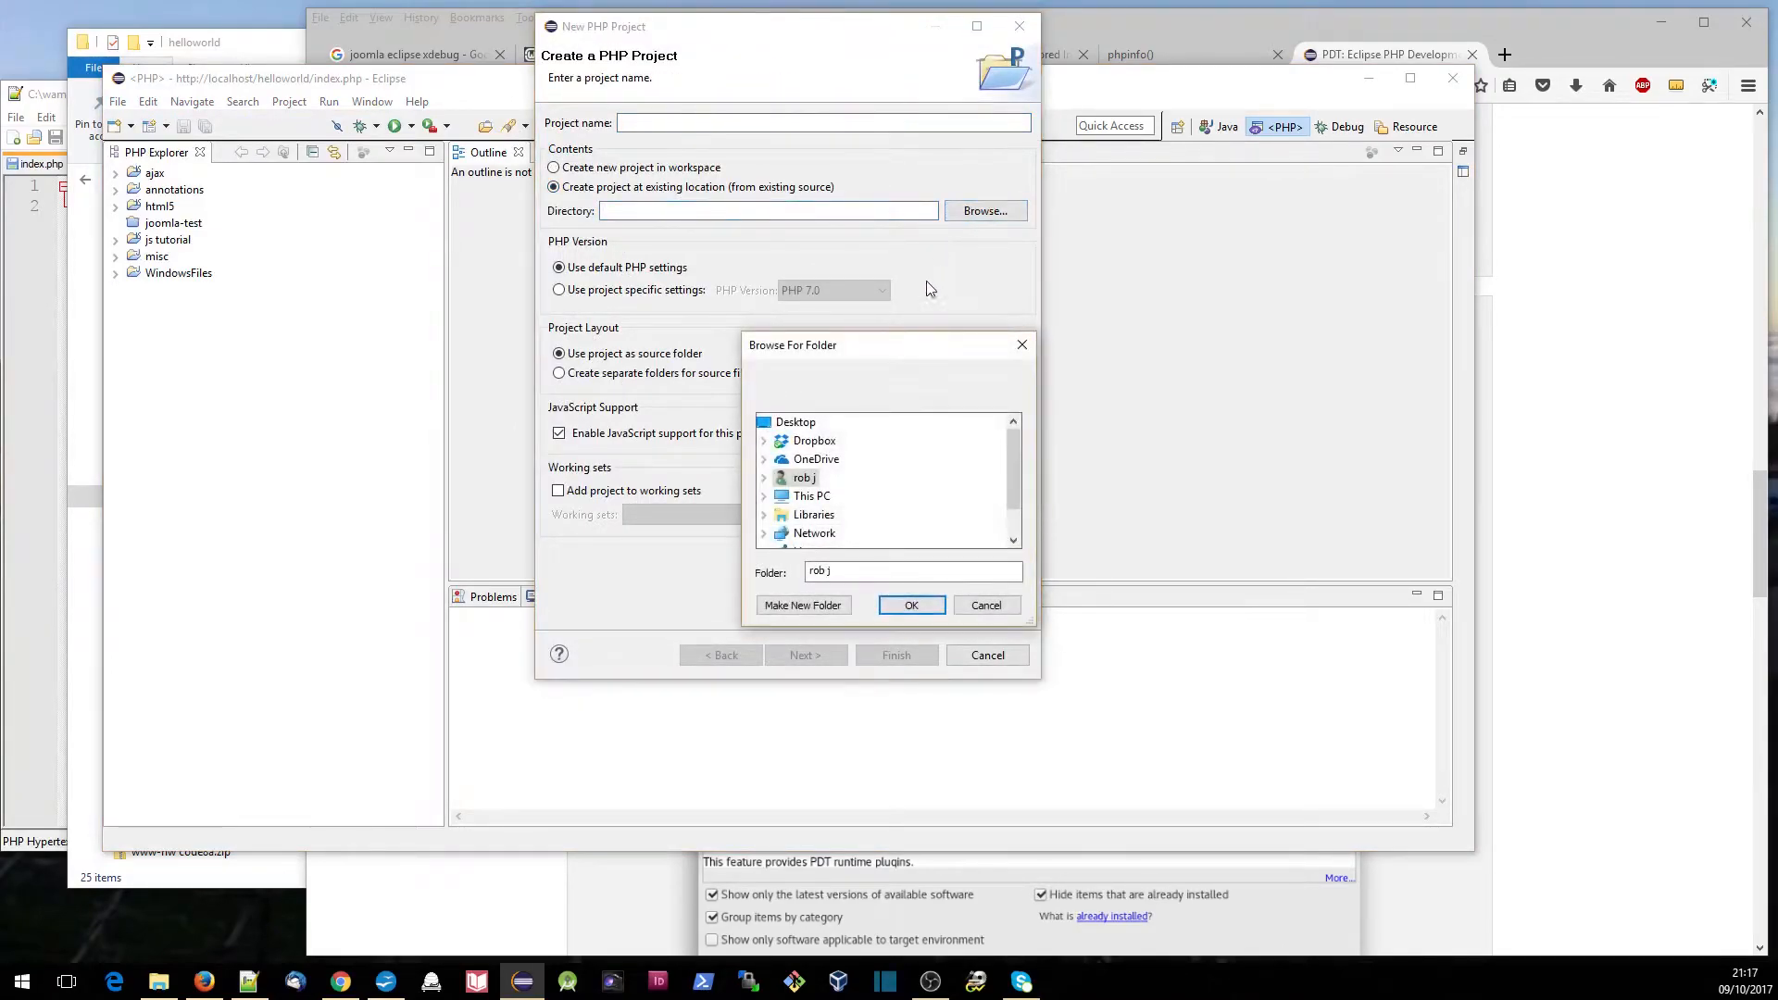
{"action": "left_click_drag", "start_coordinate": [1015, 492], "coordinate": [1015, 522]}
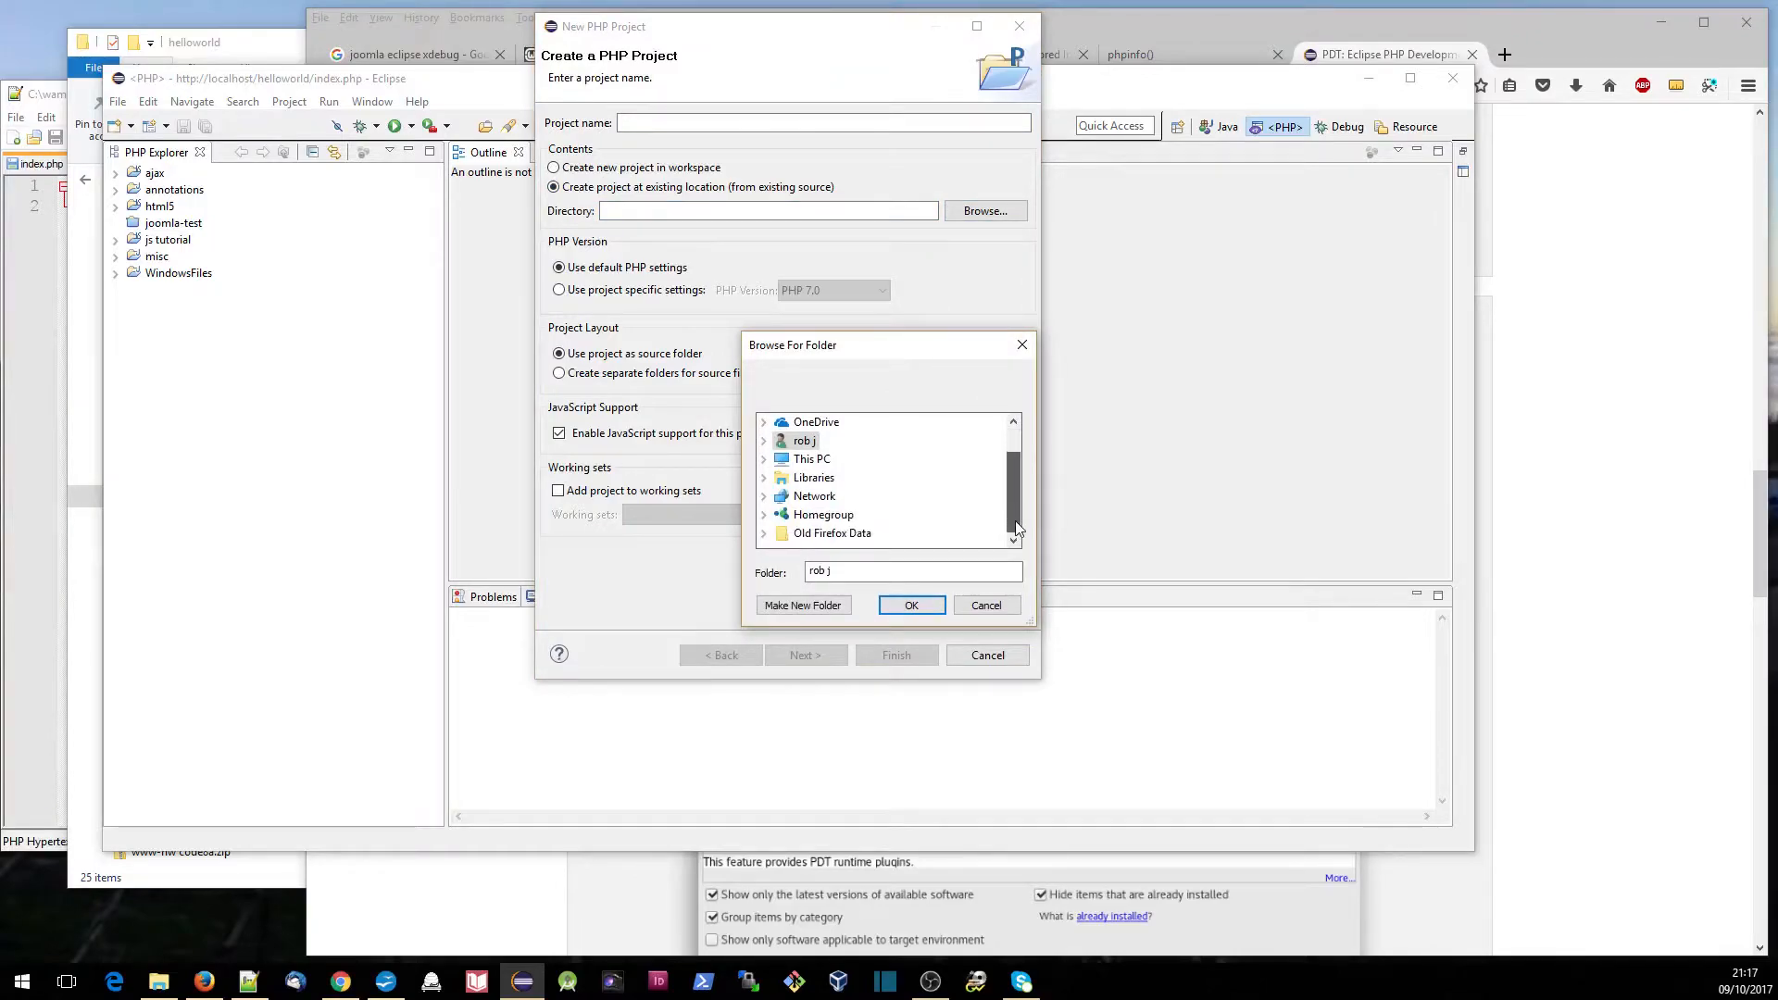
{"action": "left_click", "coordinate": [766, 459]}
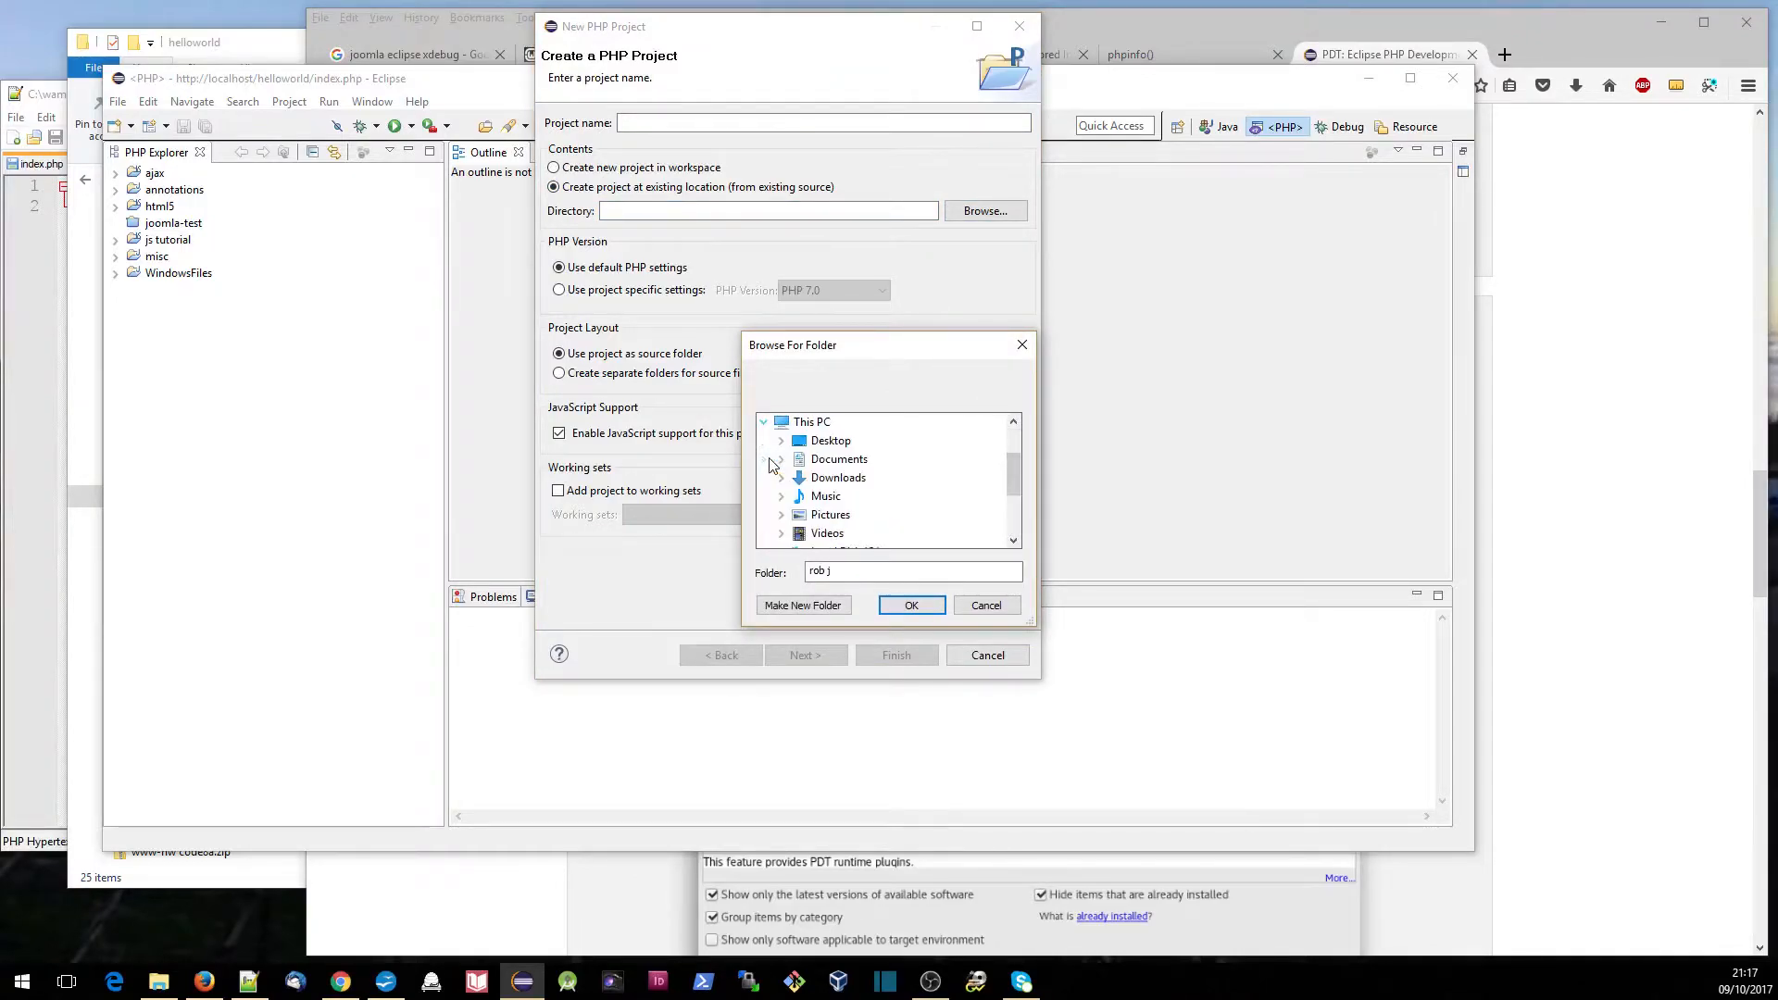
{"action": "left_click_drag", "start_coordinate": [1013, 481], "coordinate": [1015, 508]}
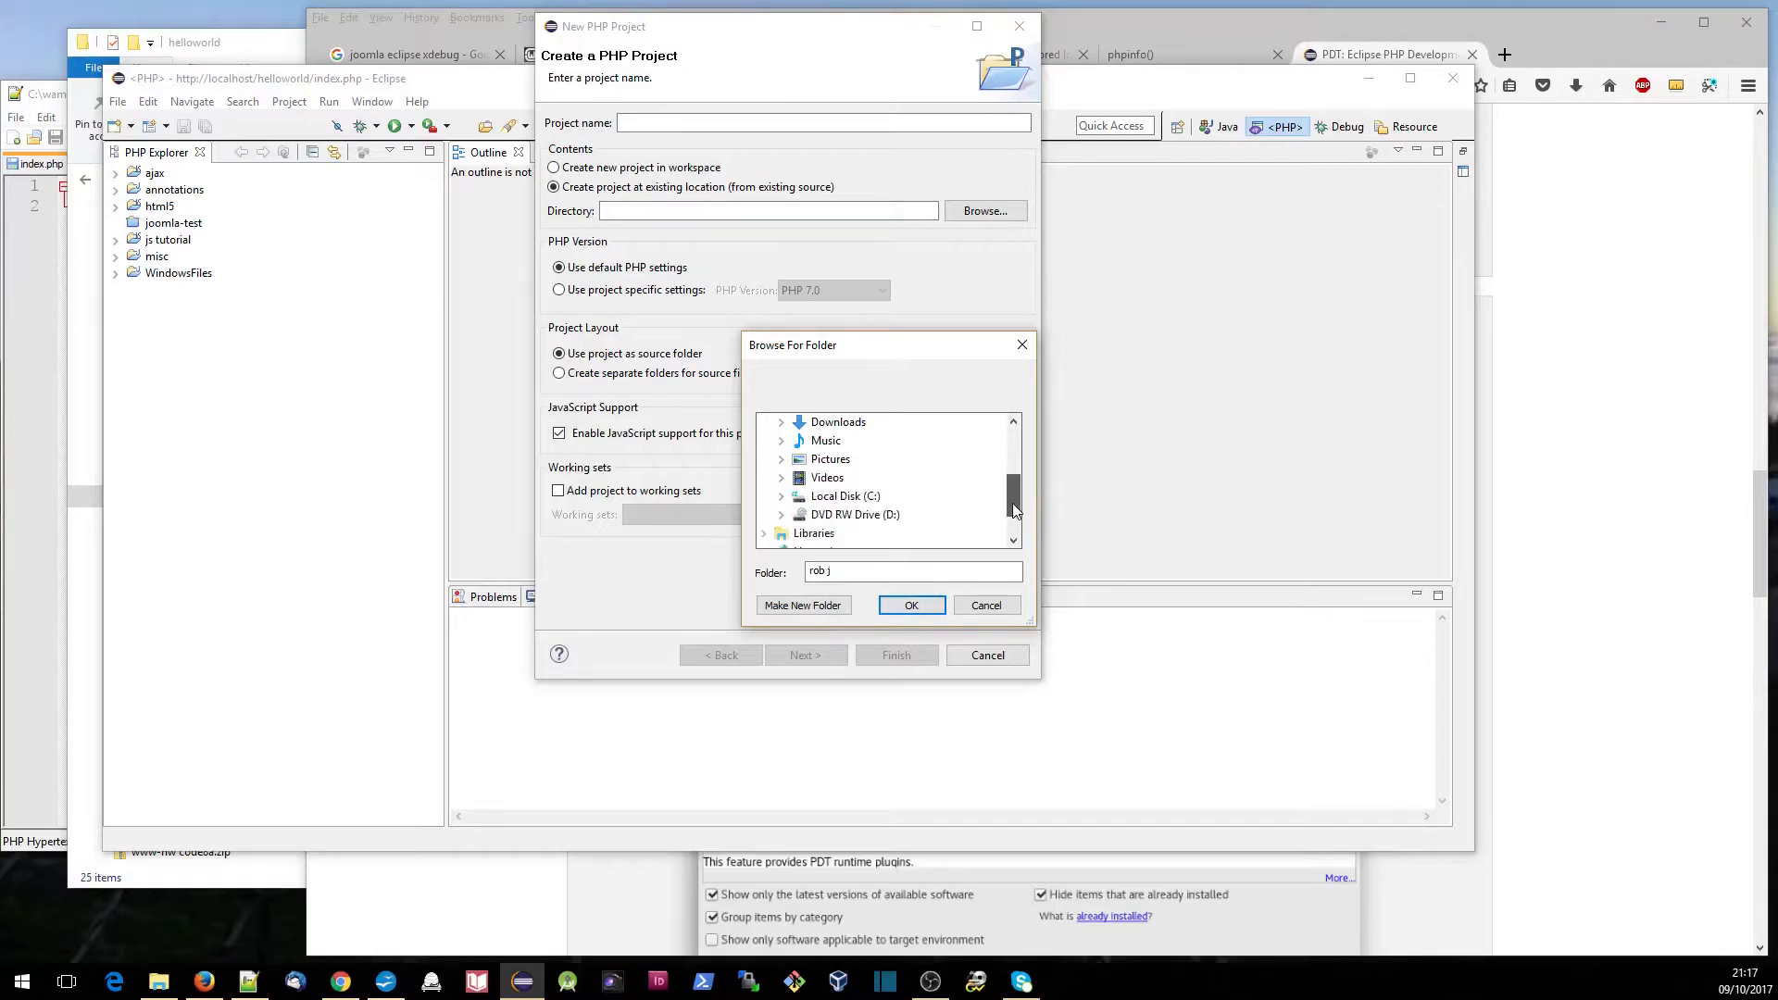
{"action": "left_click", "coordinate": [785, 496]}
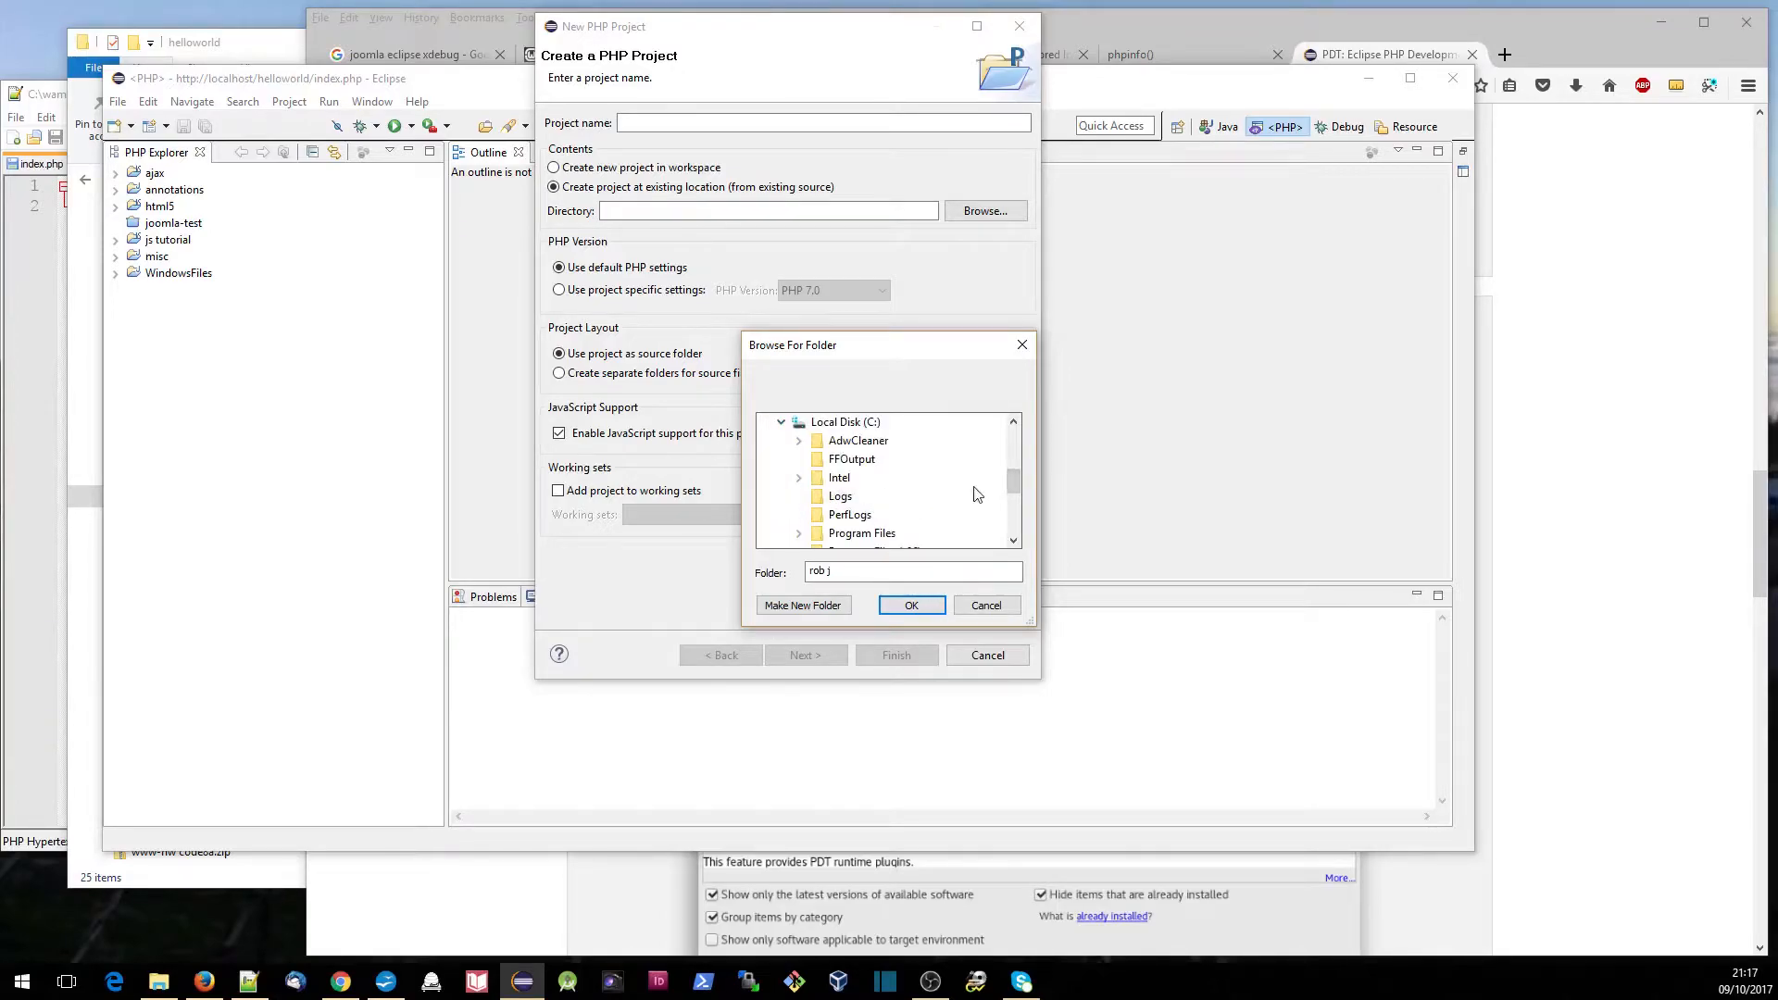
{"action": "left_click_drag", "start_coordinate": [1014, 485], "coordinate": [1014, 509]}
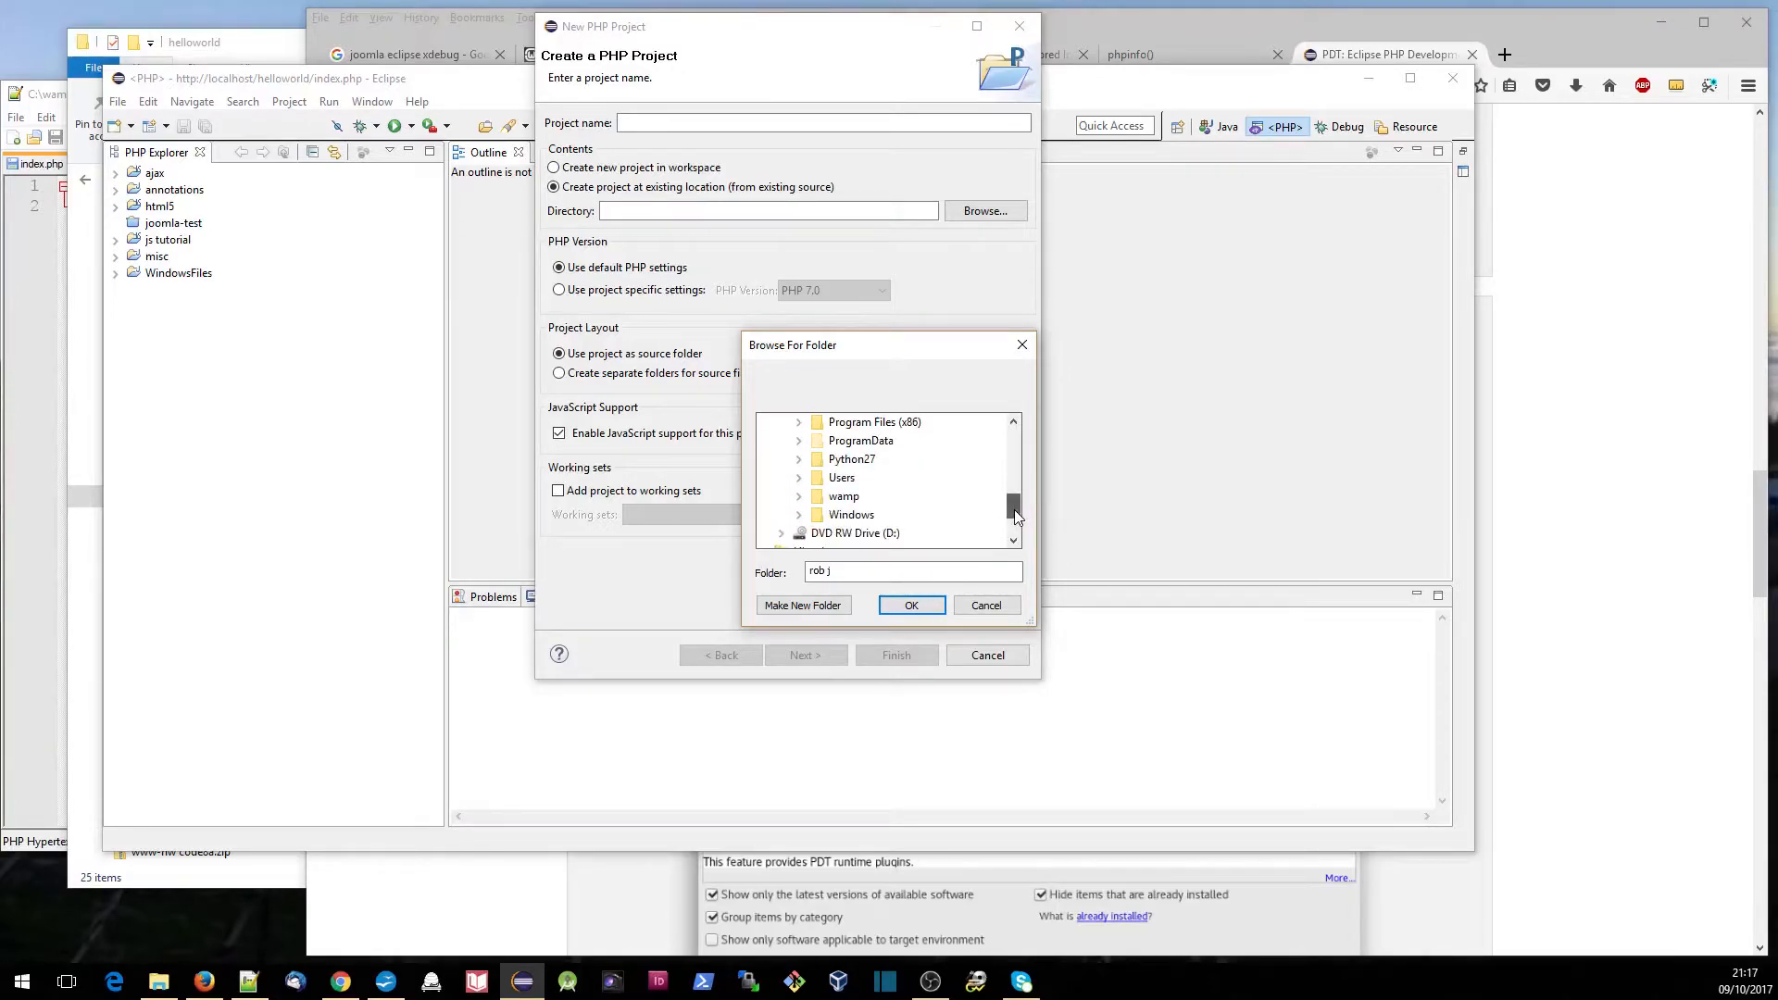
{"action": "left_click", "coordinate": [798, 496]}
{"action": "scroll", "coordinate": [1000, 503], "scroll_direction": "down", "scroll_amount": 3}
{"action": "left_click", "coordinate": [817, 497]}
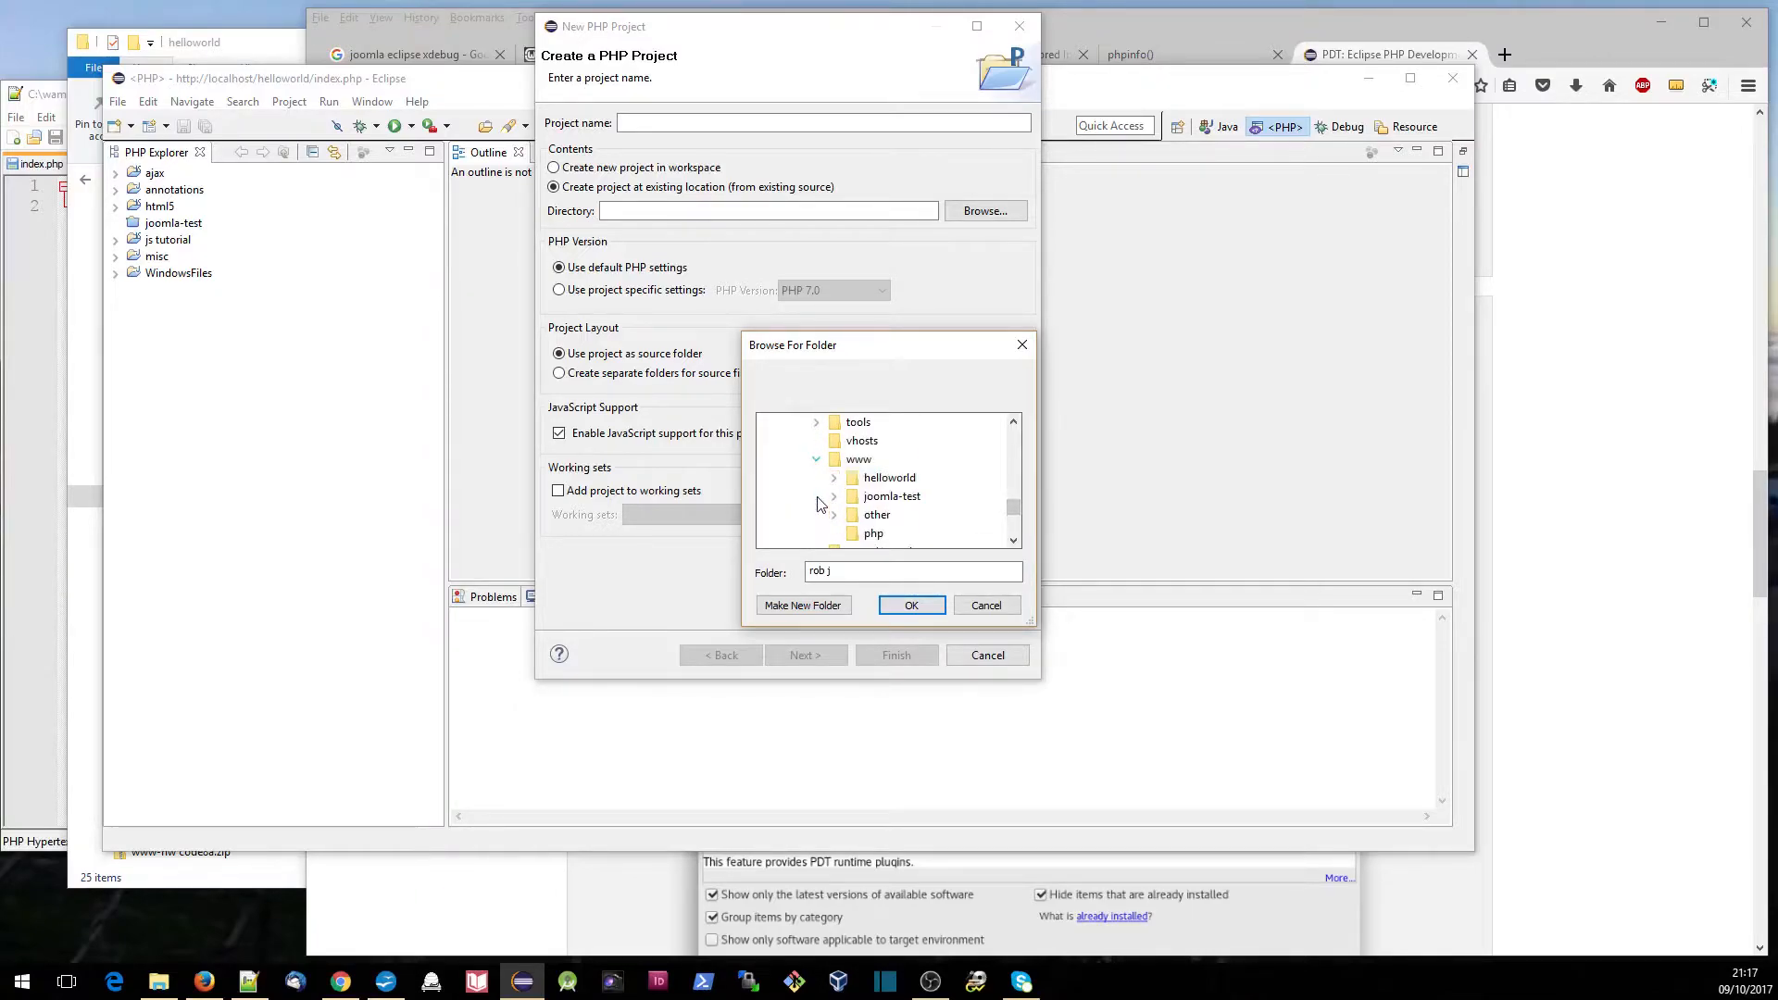
{"action": "double_click", "coordinate": [889, 477]}
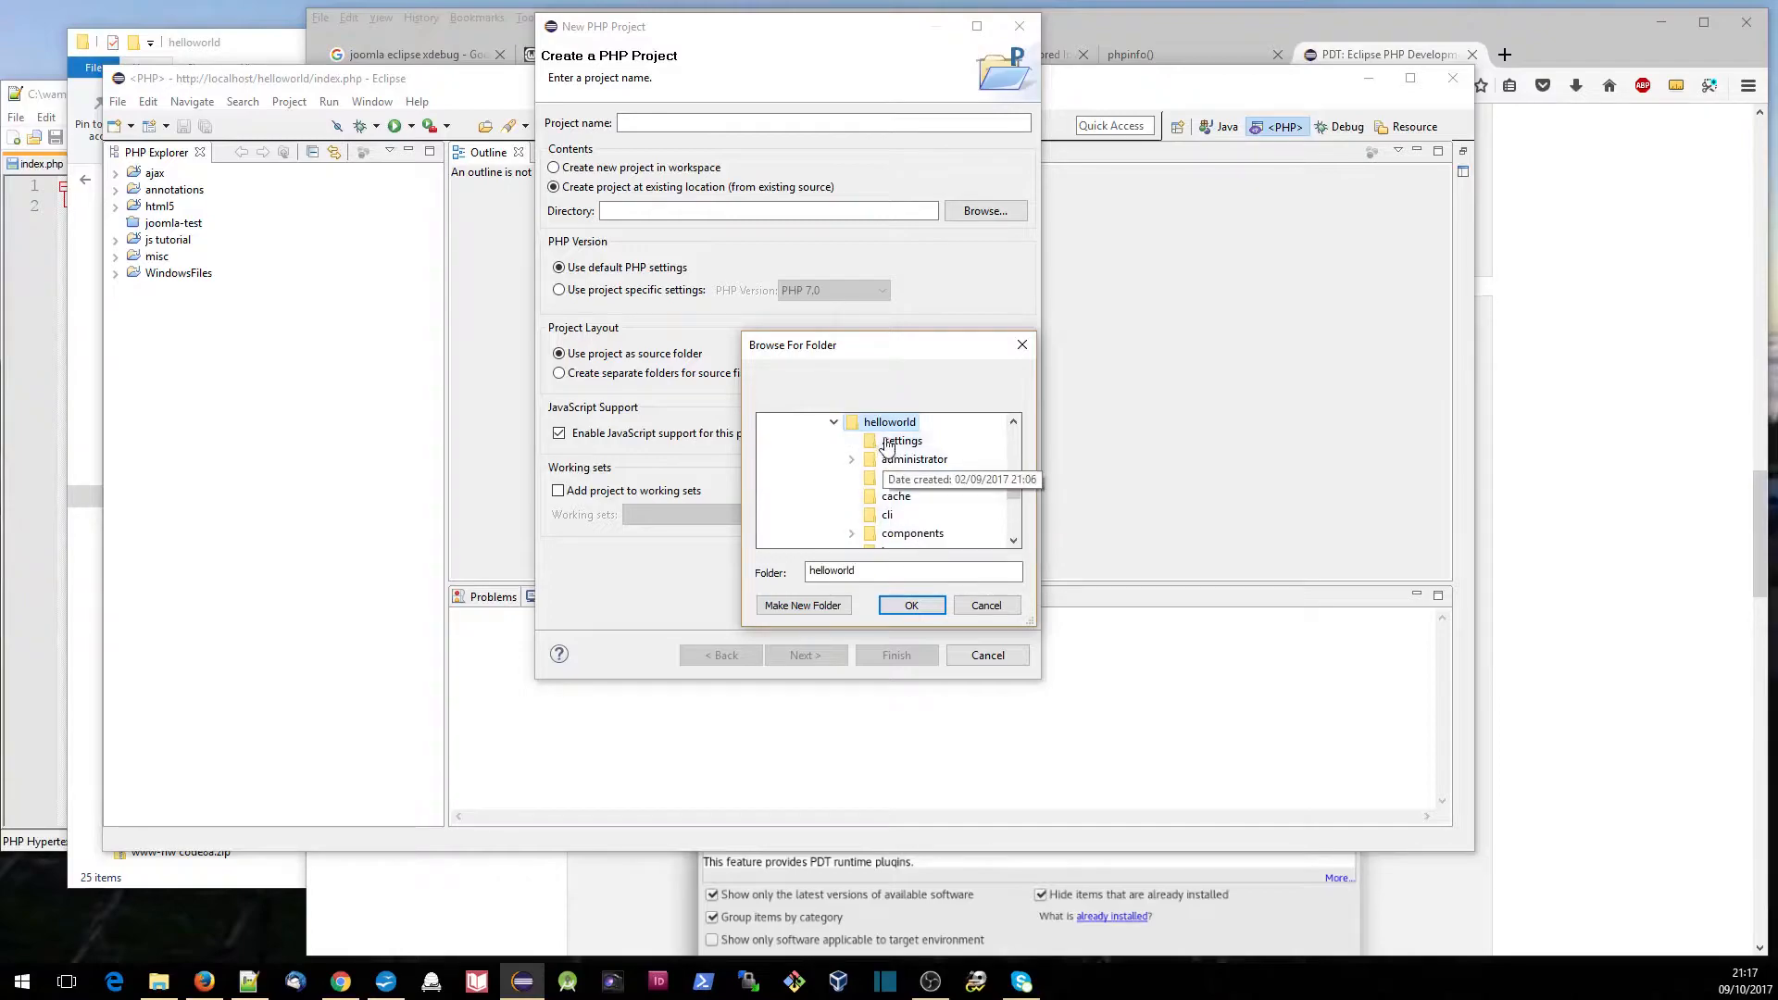
{"action": "left_click", "coordinate": [910, 606]}
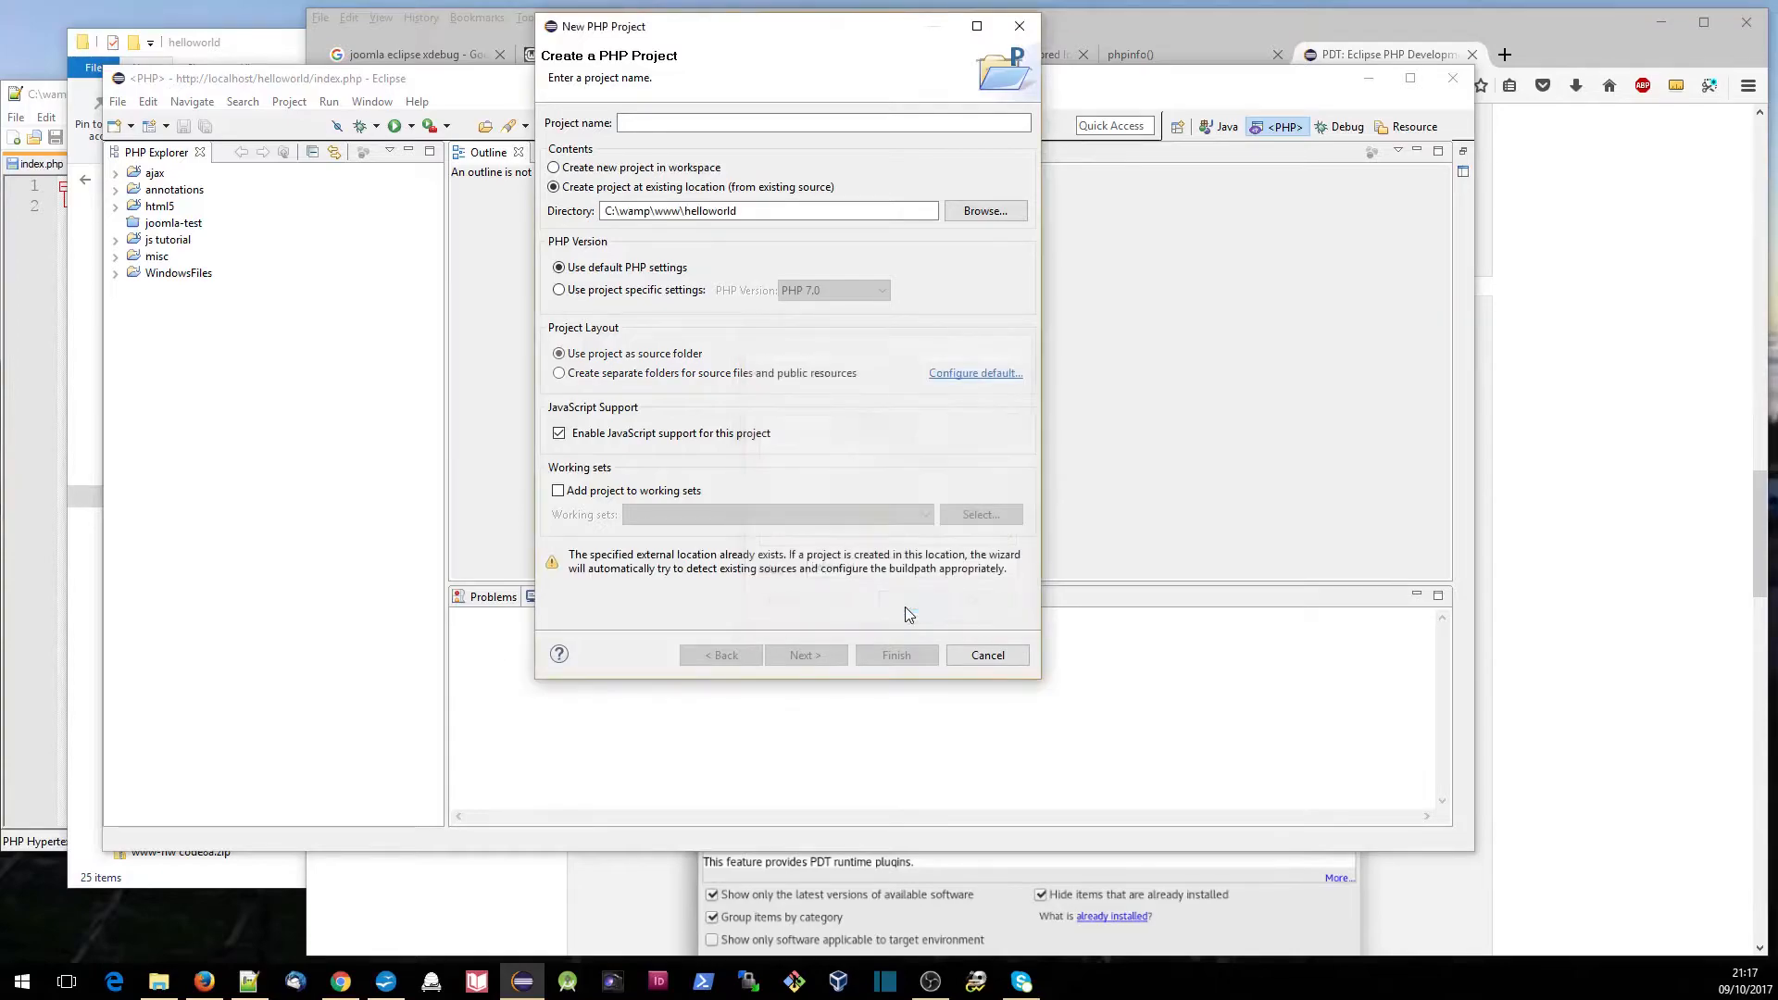
- Name the PHP project helloworld and continue creating it with the default PHP settings
{"action": "left_click", "coordinate": [677, 123]}
{"action": "type", "text": "helloworld"}
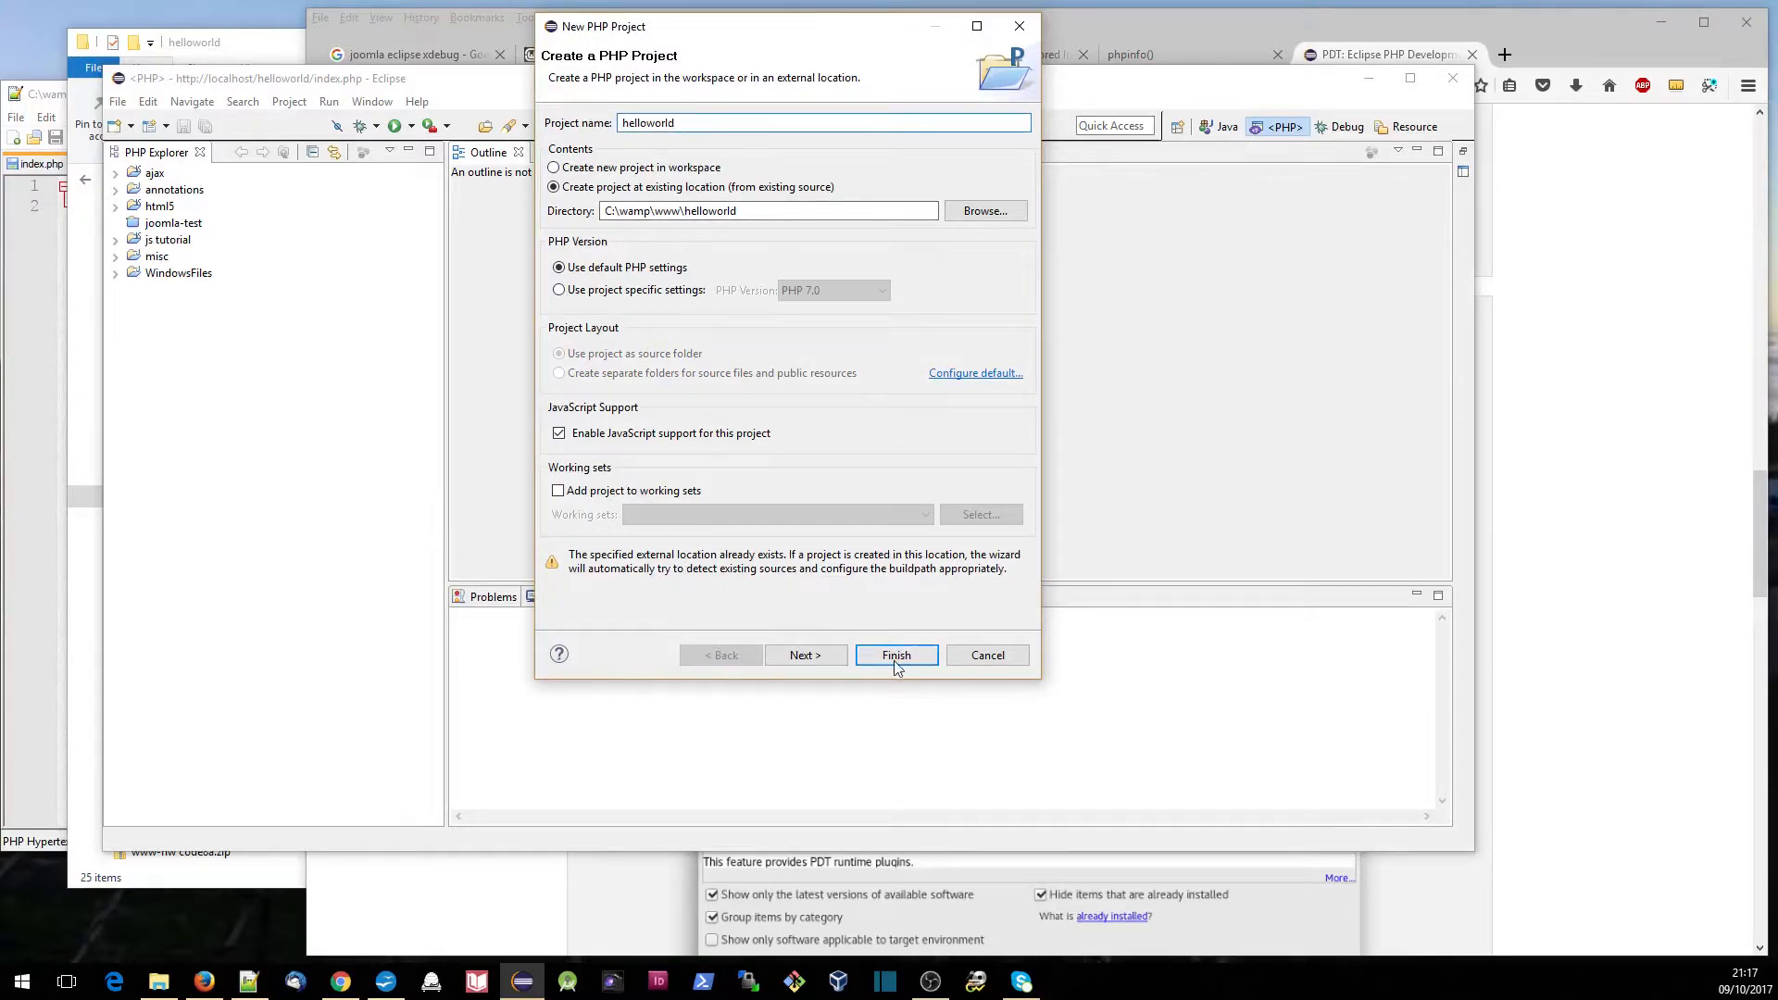
{"action": "left_click", "coordinate": [819, 657]}
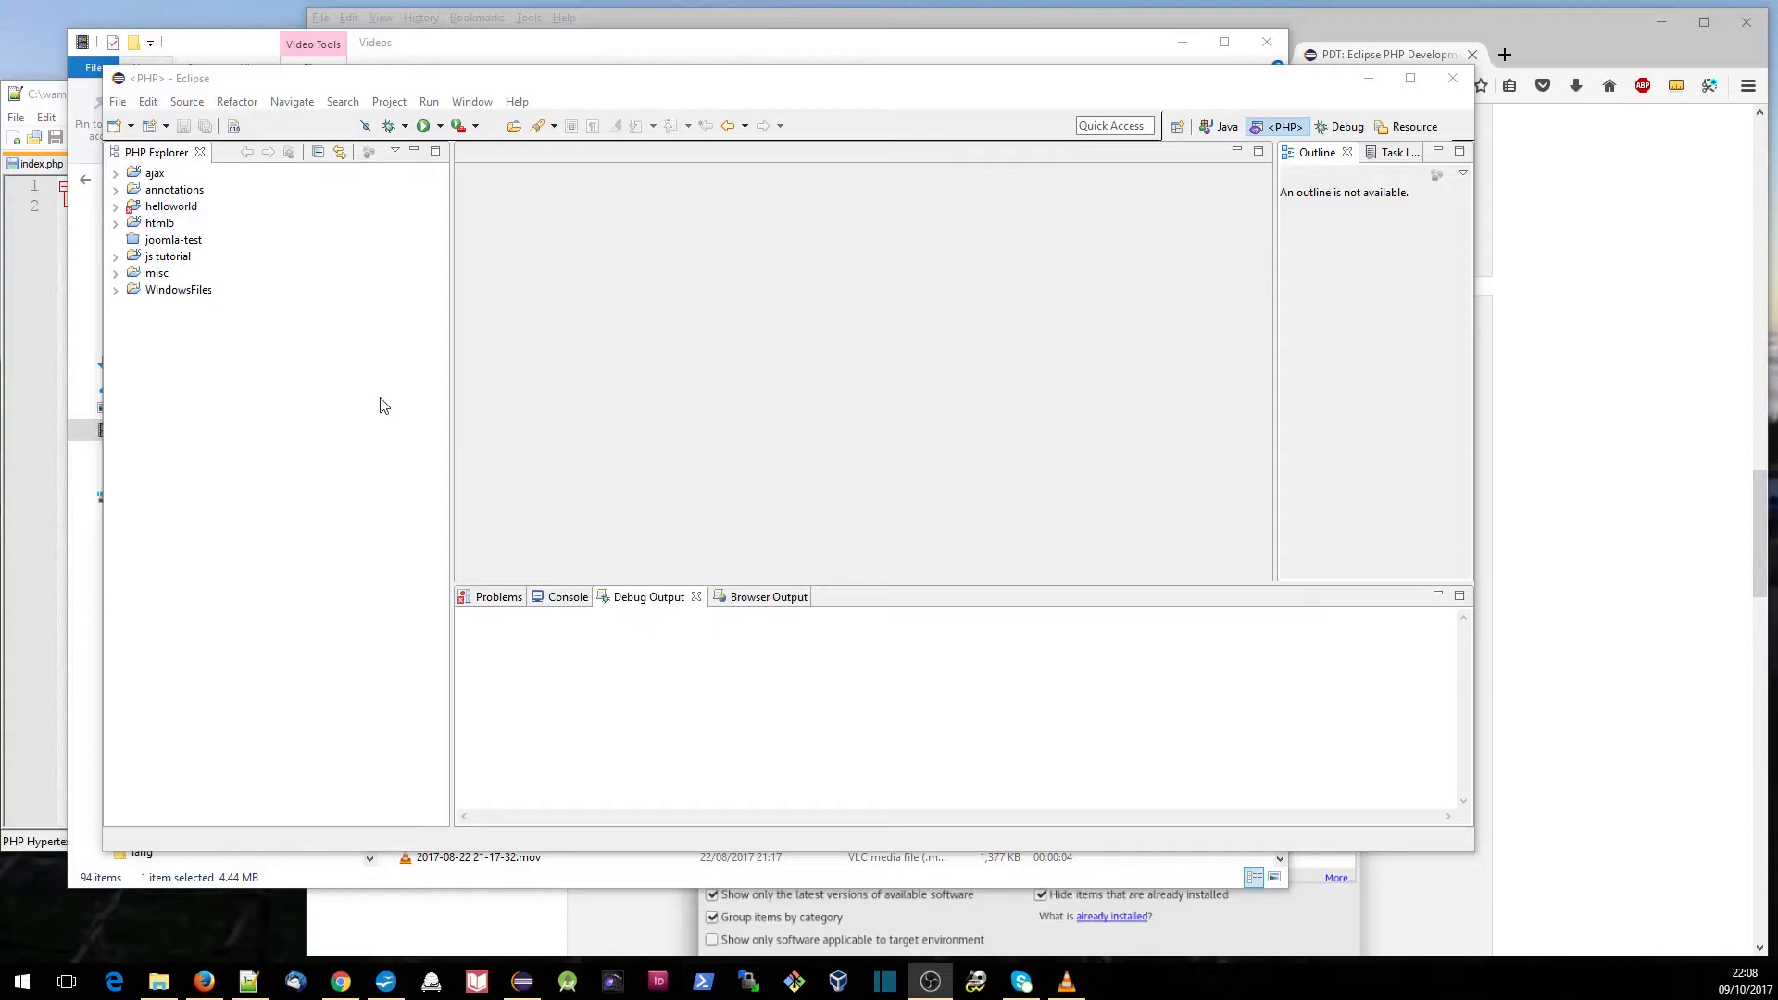
- Create a new PHP Web Application debug configuration named helloworld-site
{"action": "left_click", "coordinate": [406, 130]}
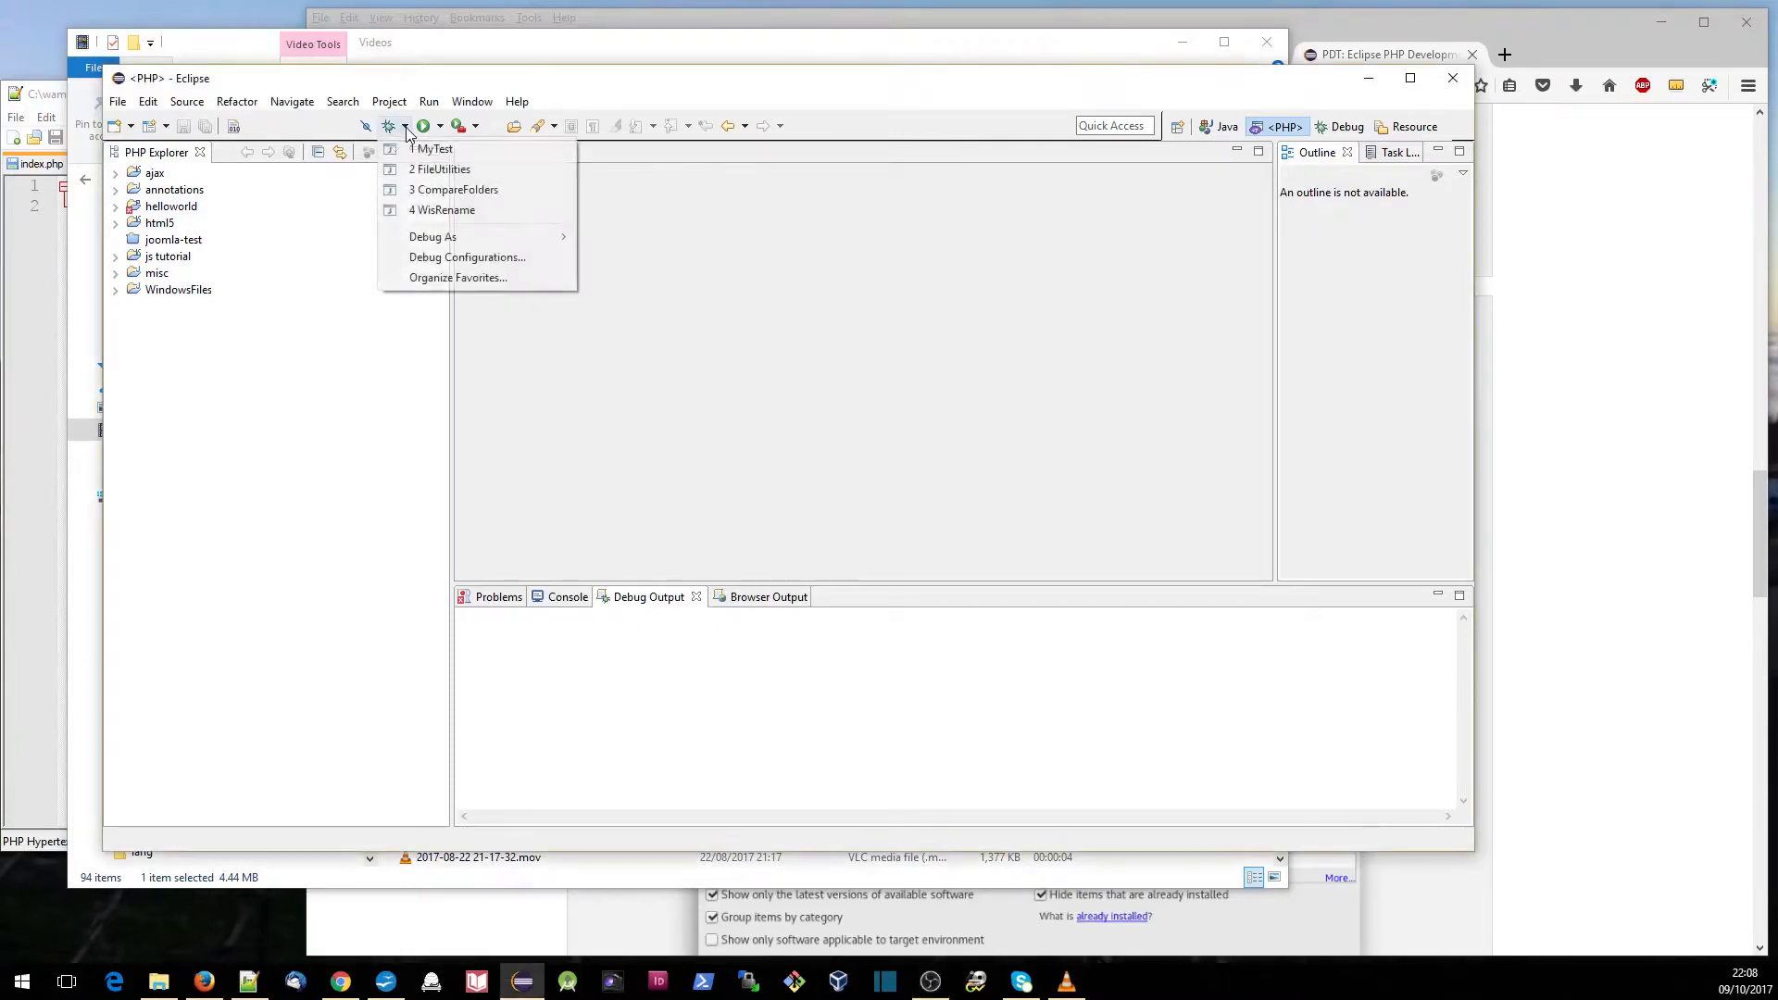
{"action": "left_click", "coordinate": [409, 260]}
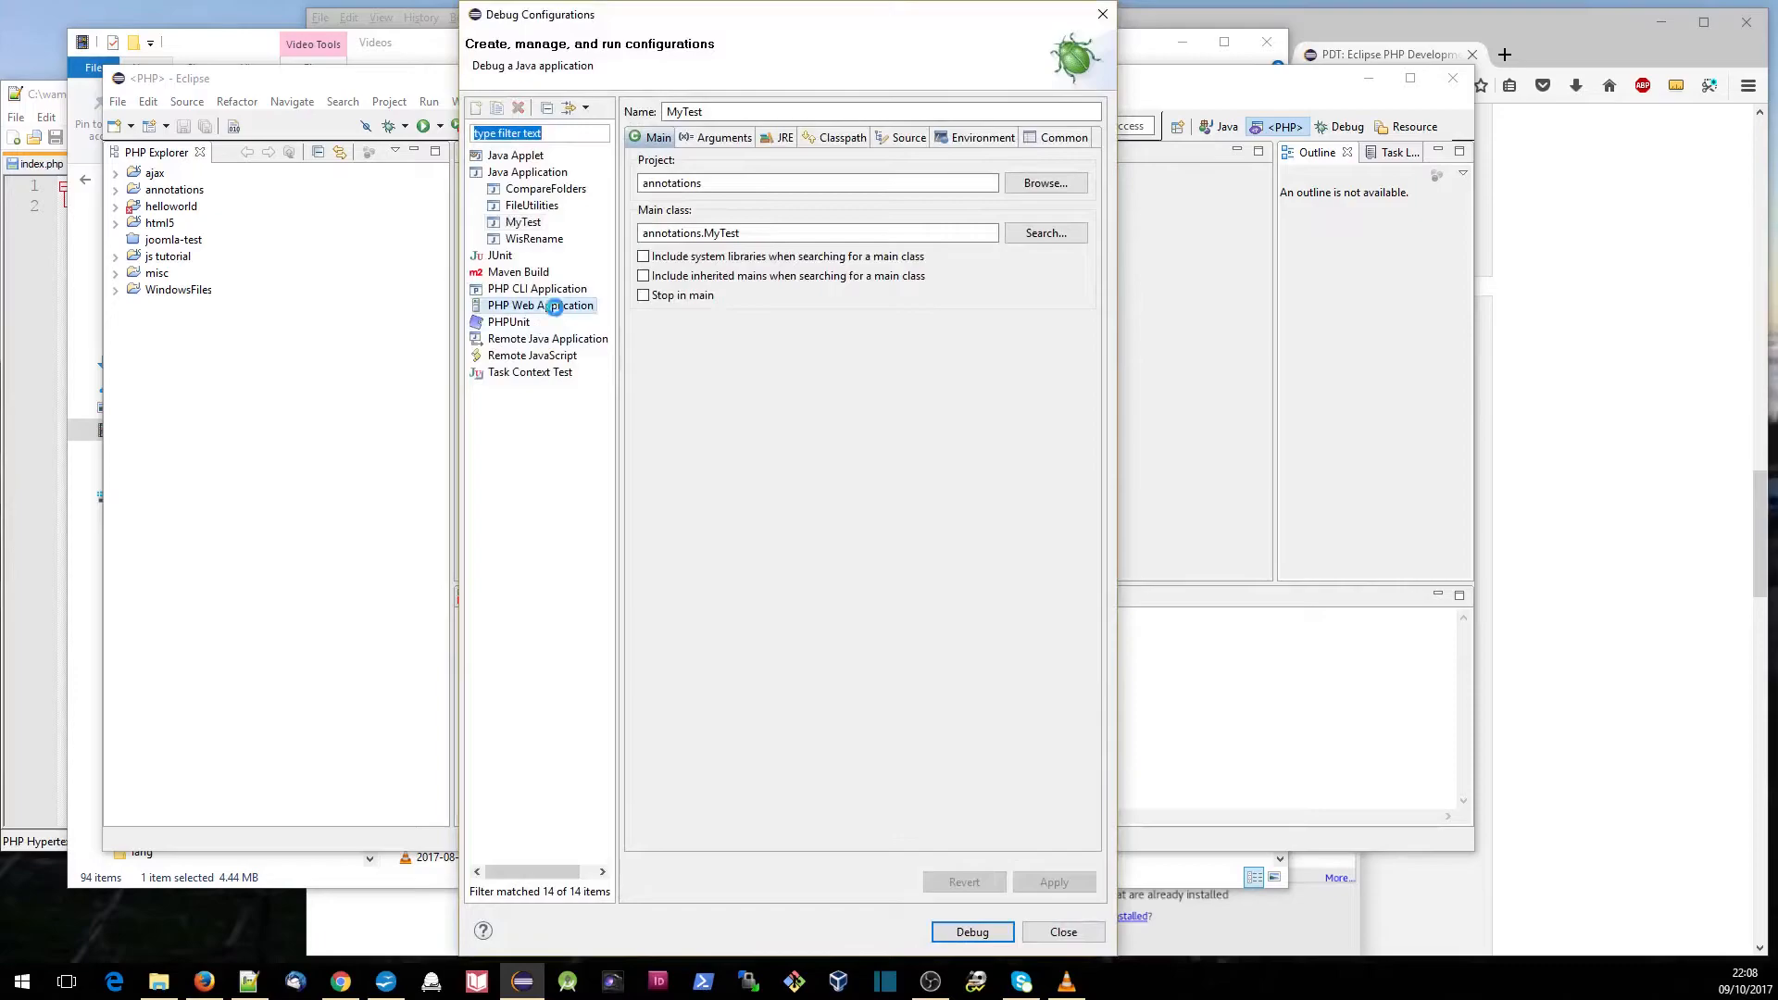
{"action": "left_click", "coordinate": [554, 307]}
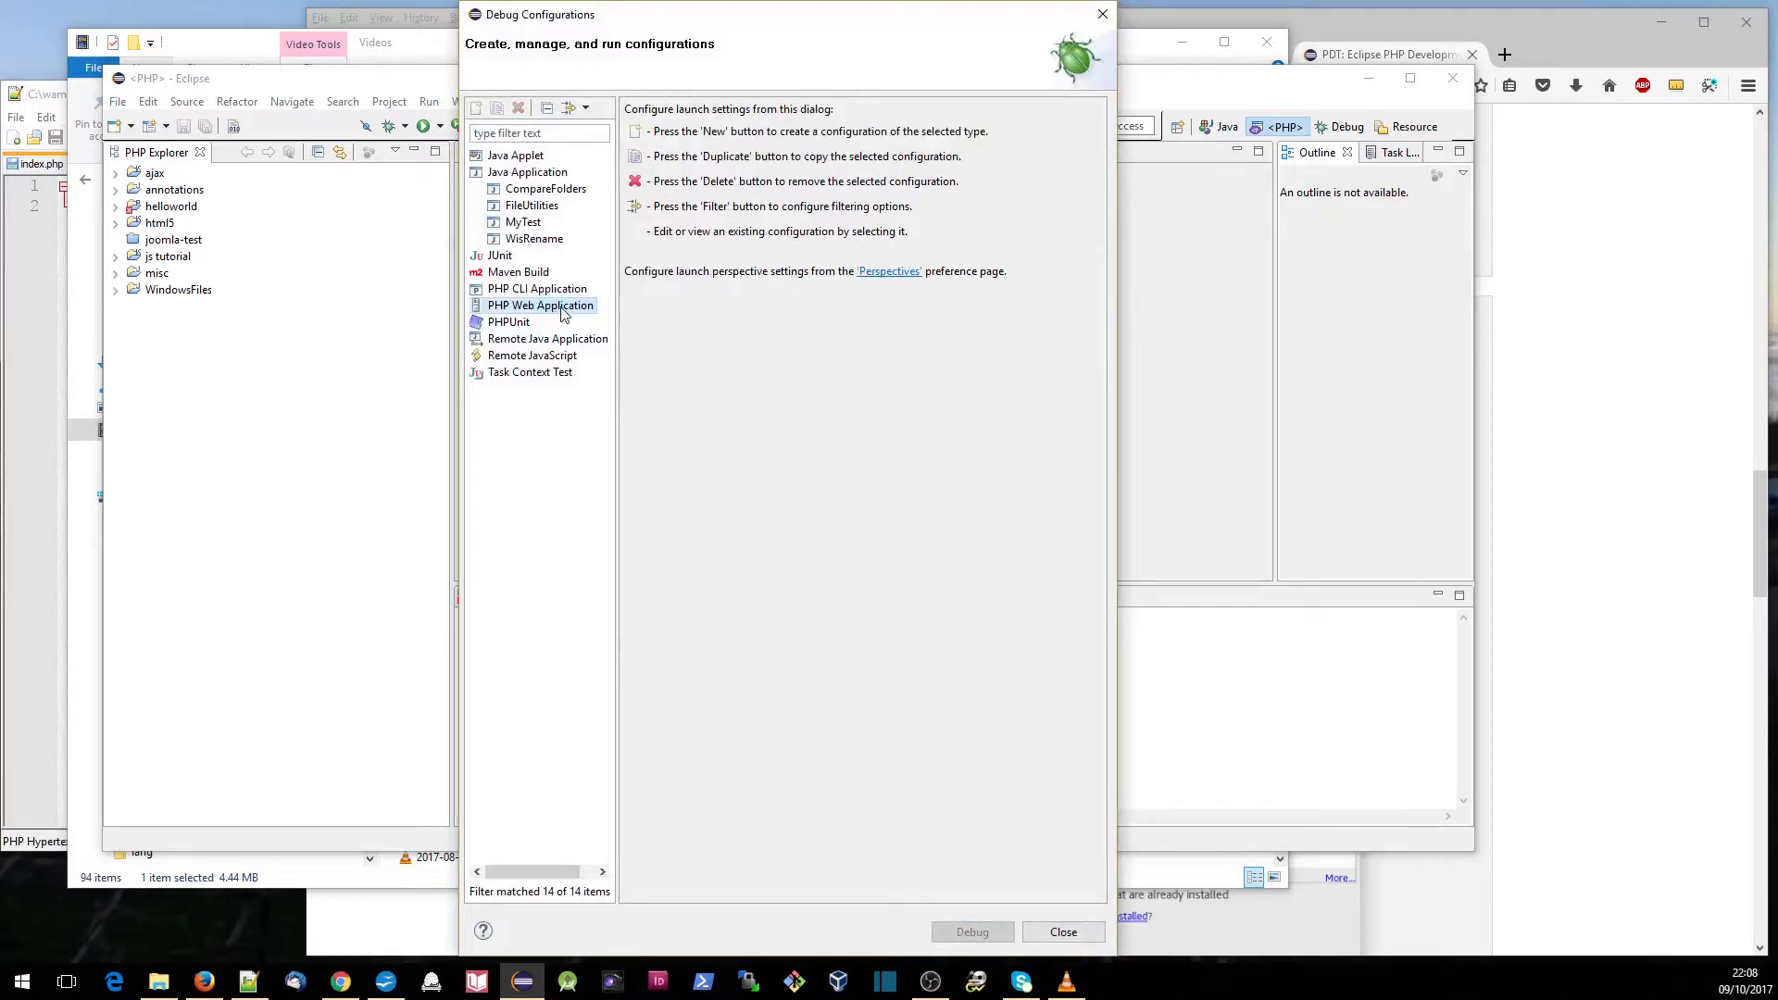
{"action": "left_click", "coordinate": [476, 109]}
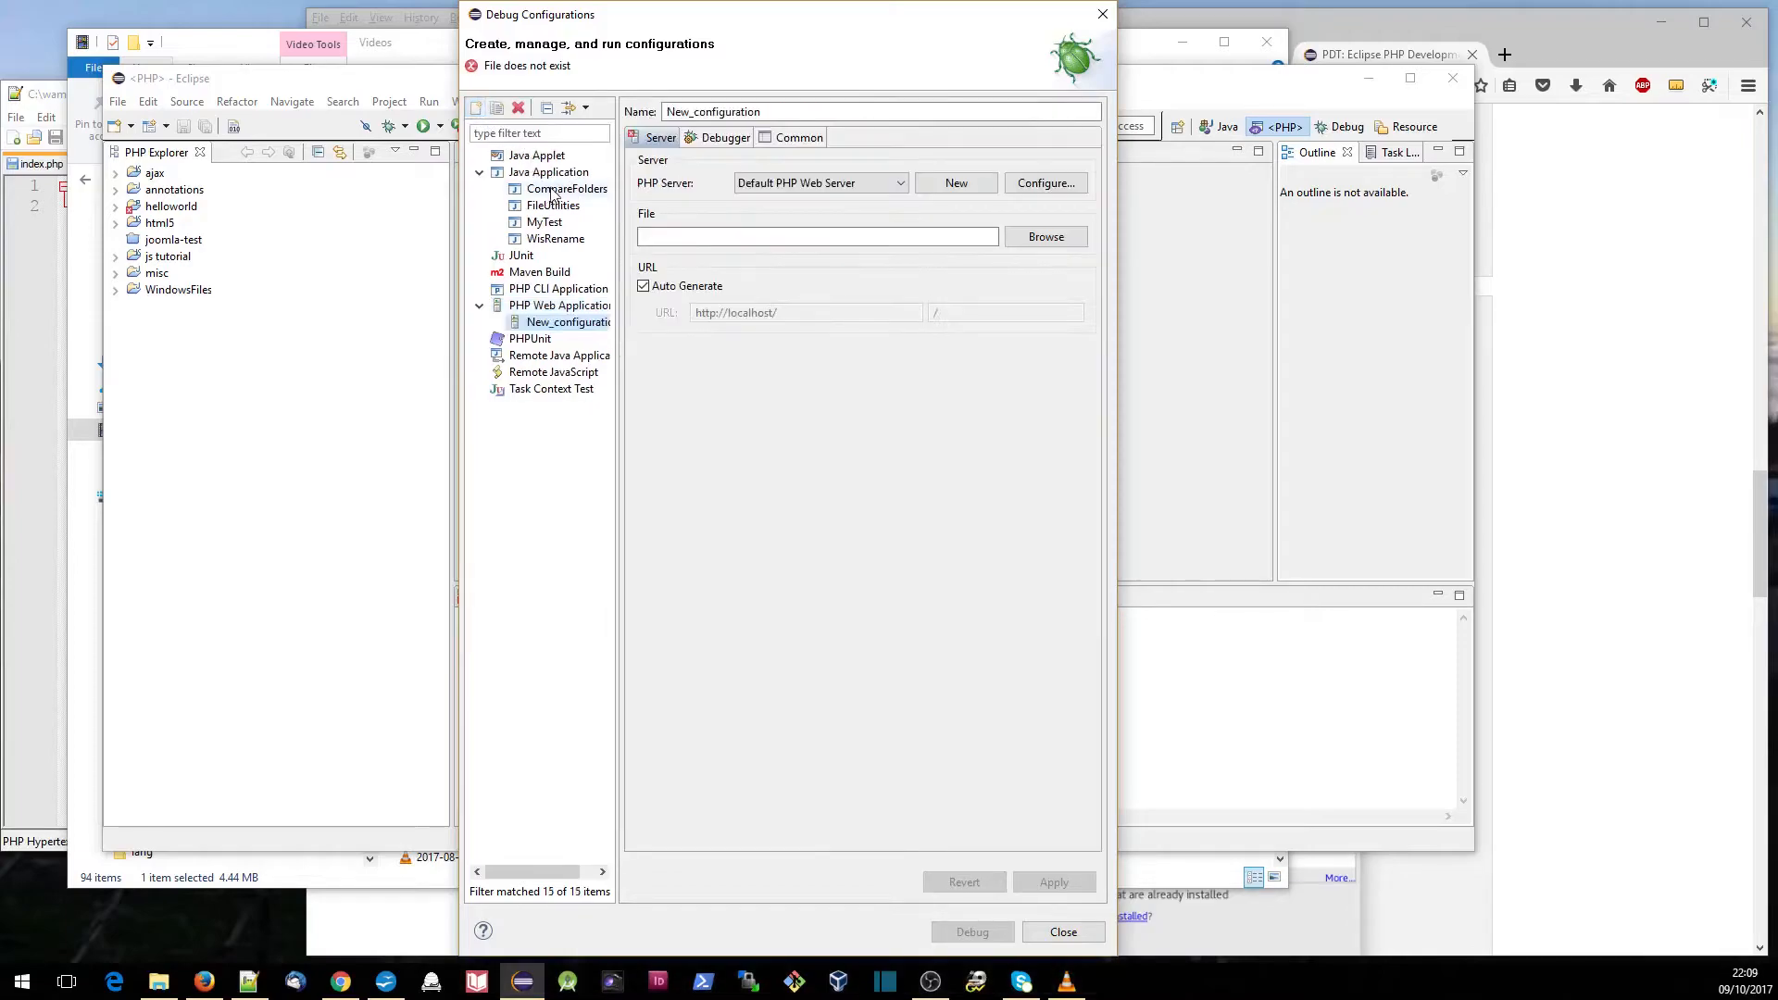
{"action": "double_click", "coordinate": [754, 111]}
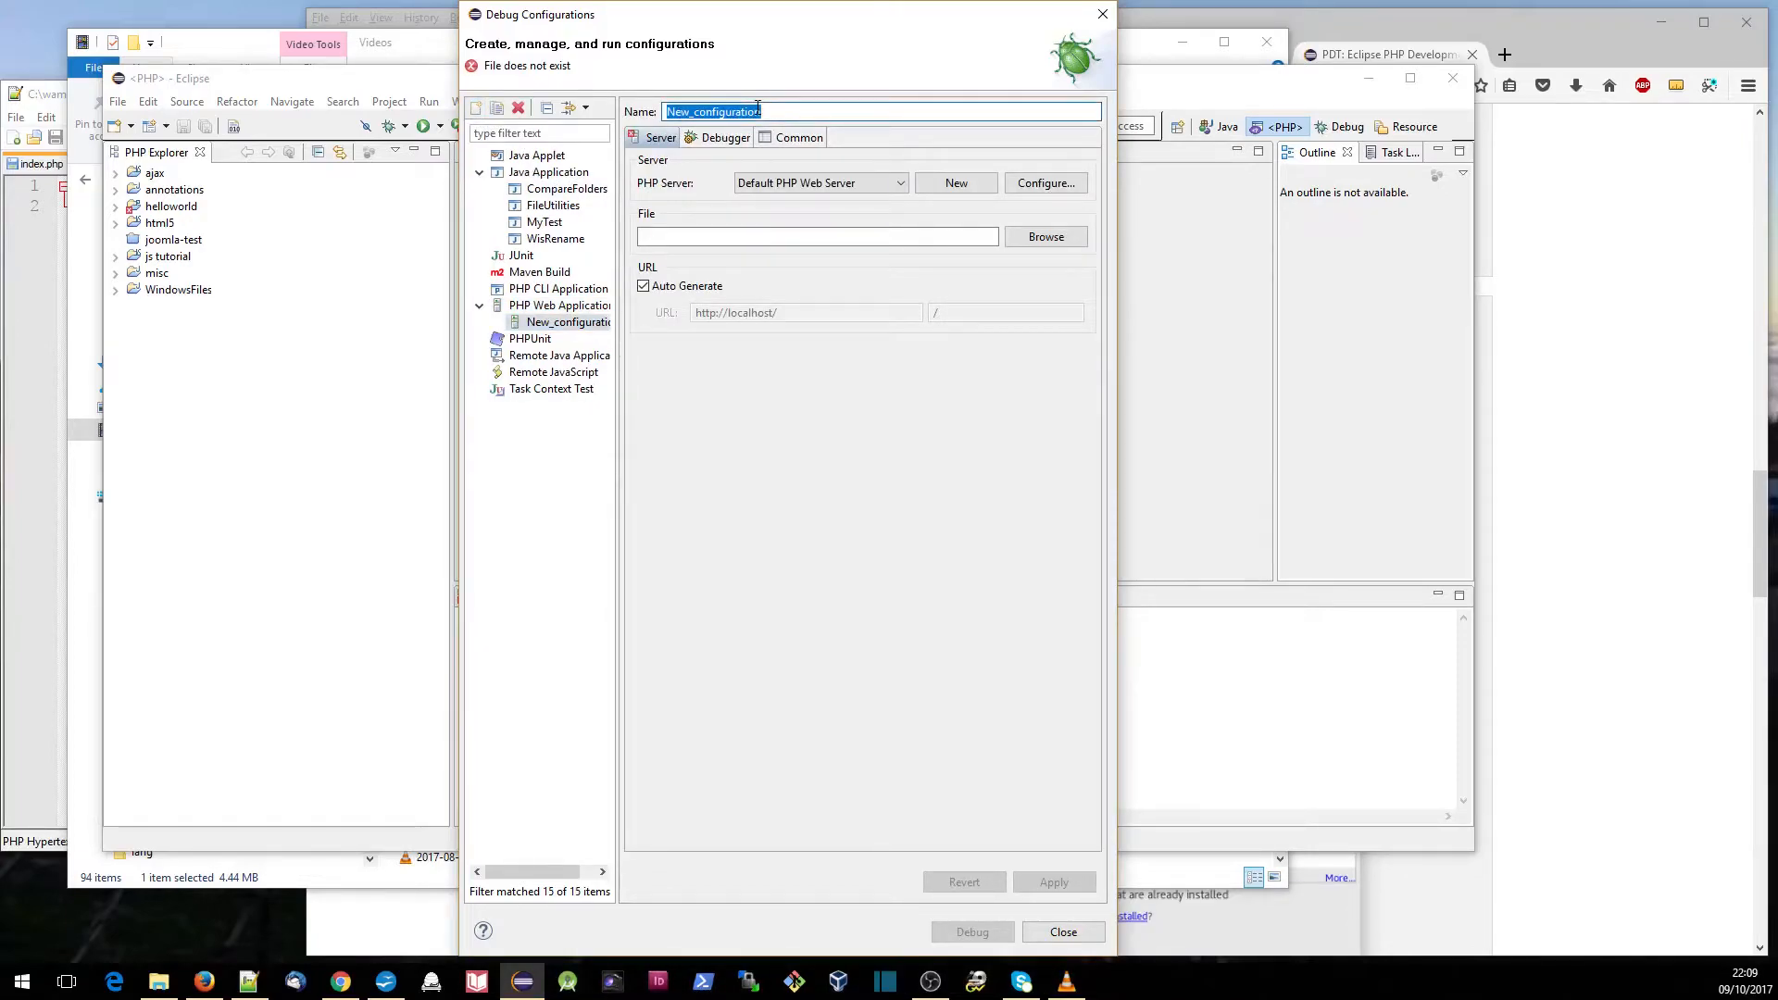
{"action": "type", "text": "helloworld-site"}
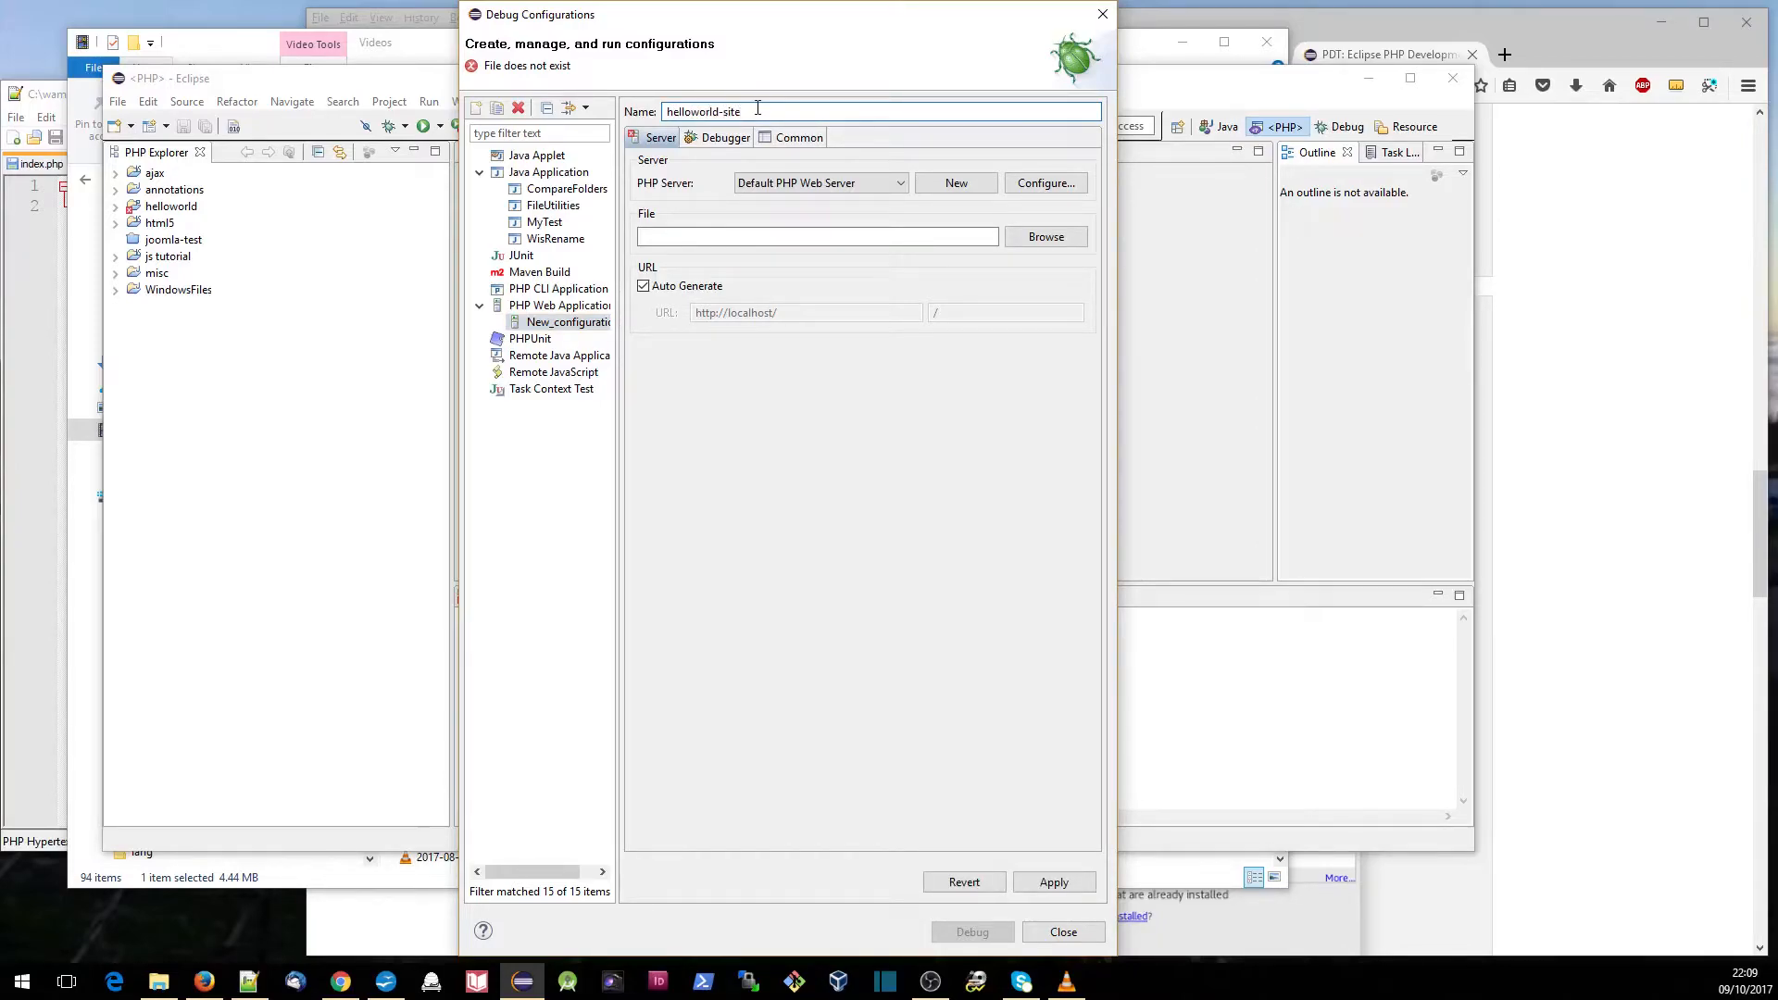
- Set the debug configuration's file to /helloworld/index.php, apply the configuration and start debugging with it
{"action": "left_click", "coordinate": [1045, 237]}
{"action": "left_click", "coordinate": [623, 272]}
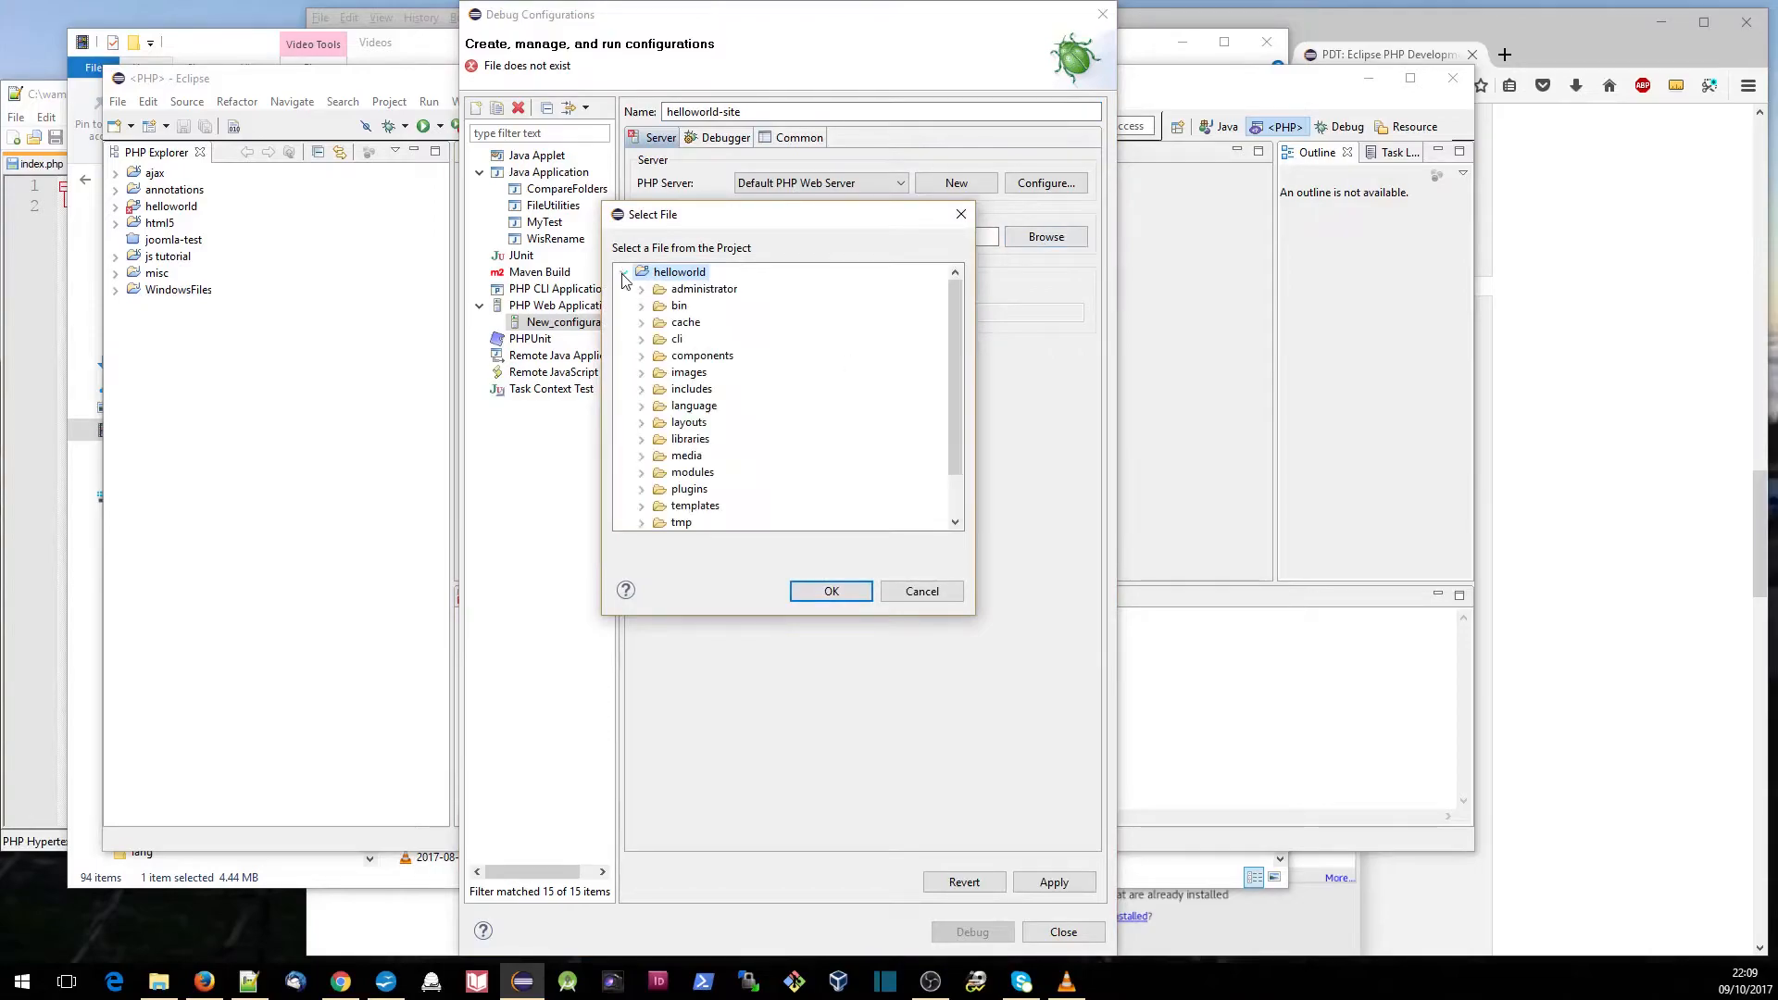
{"action": "scroll", "coordinate": [957, 388], "scroll_direction": "down", "scroll_amount": 1}
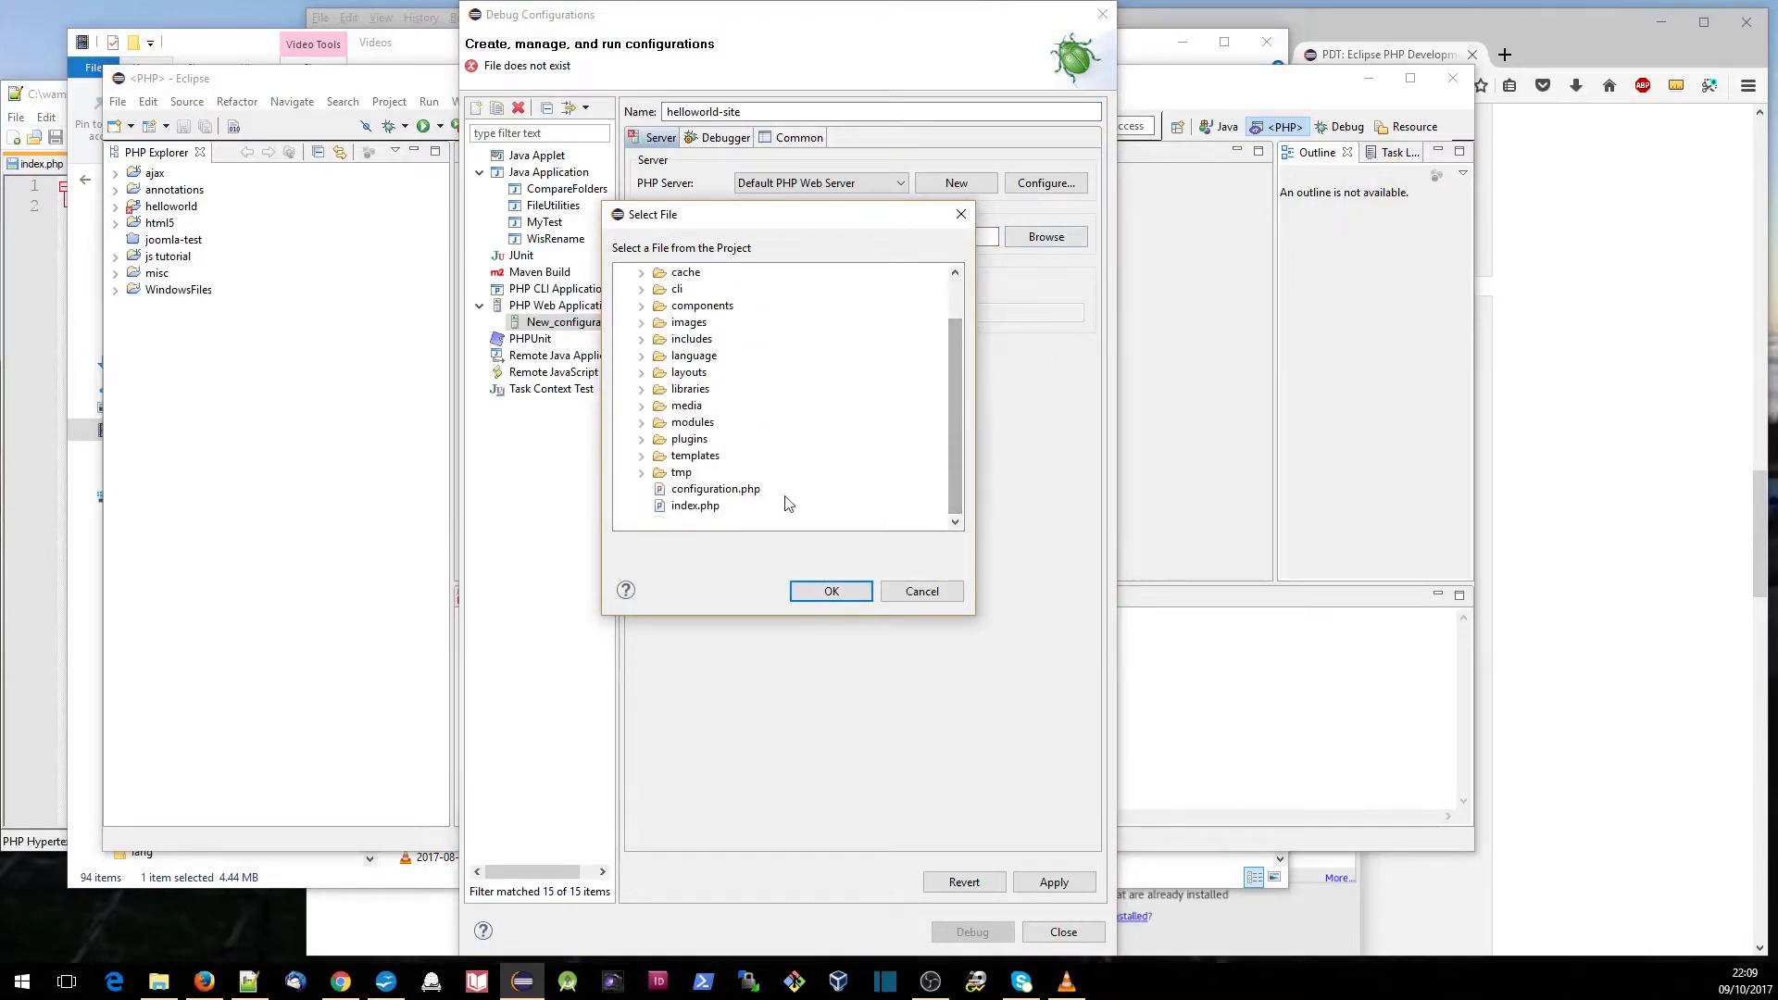
{"action": "left_click", "coordinate": [691, 506]}
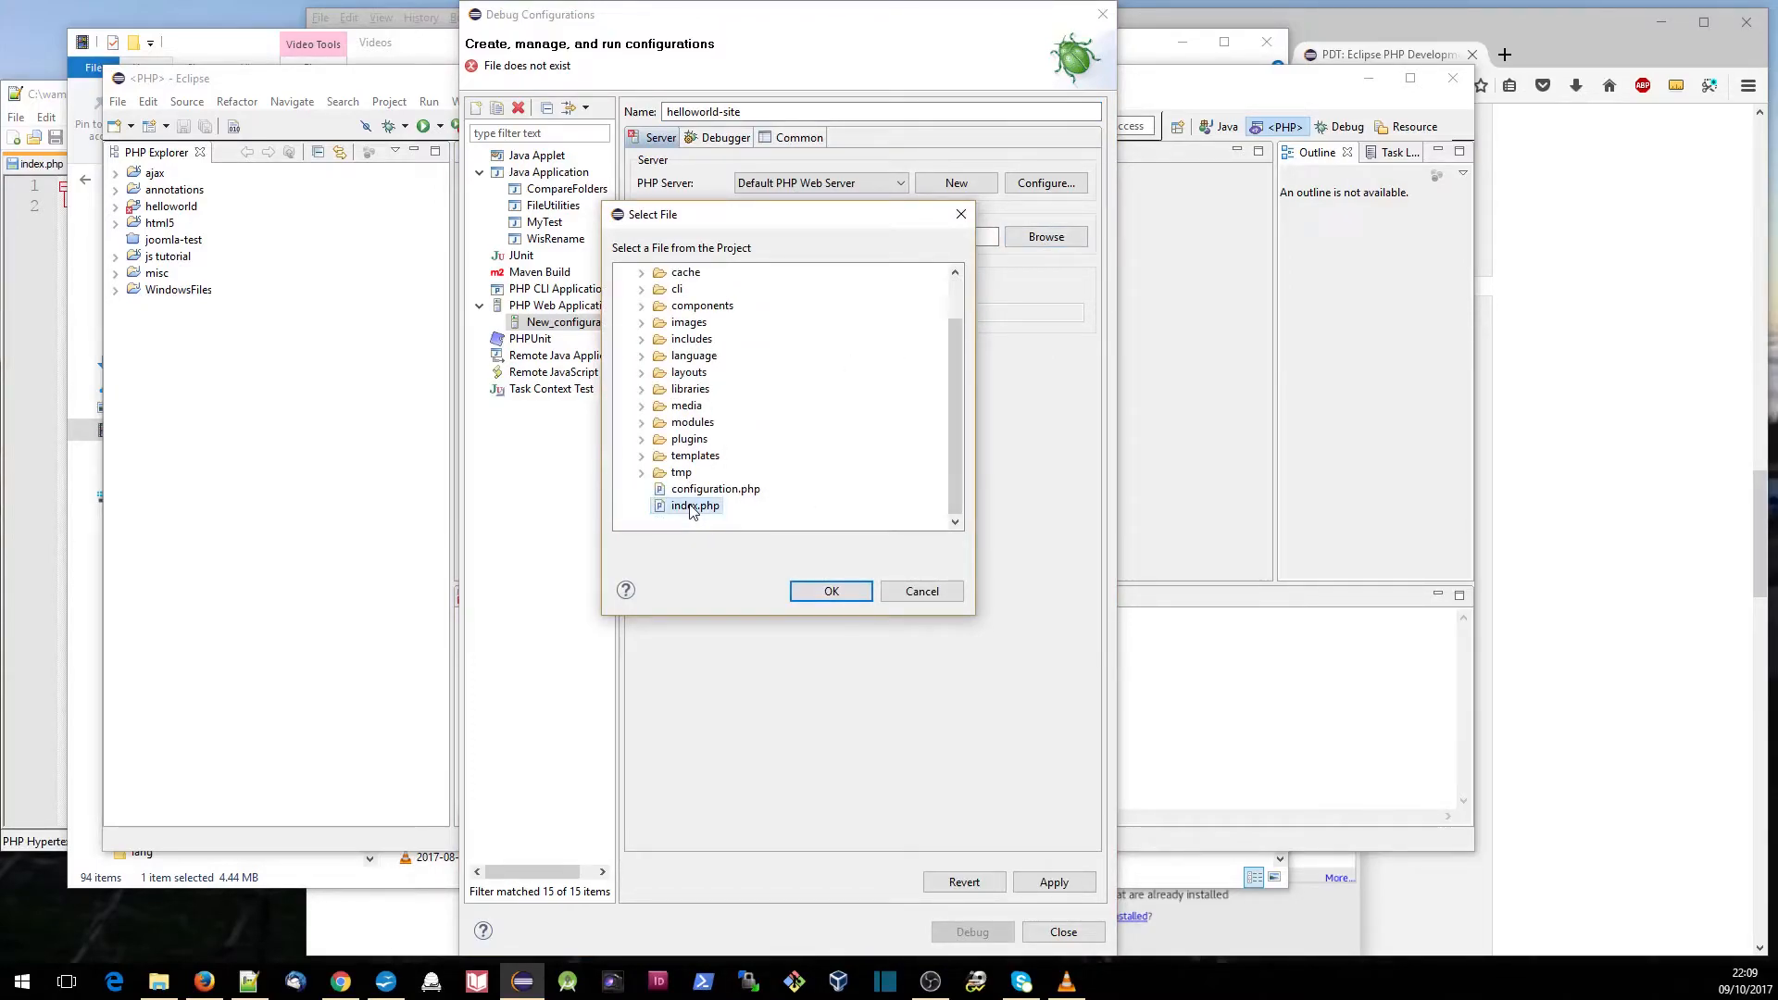
{"action": "left_click", "coordinate": [805, 593]}
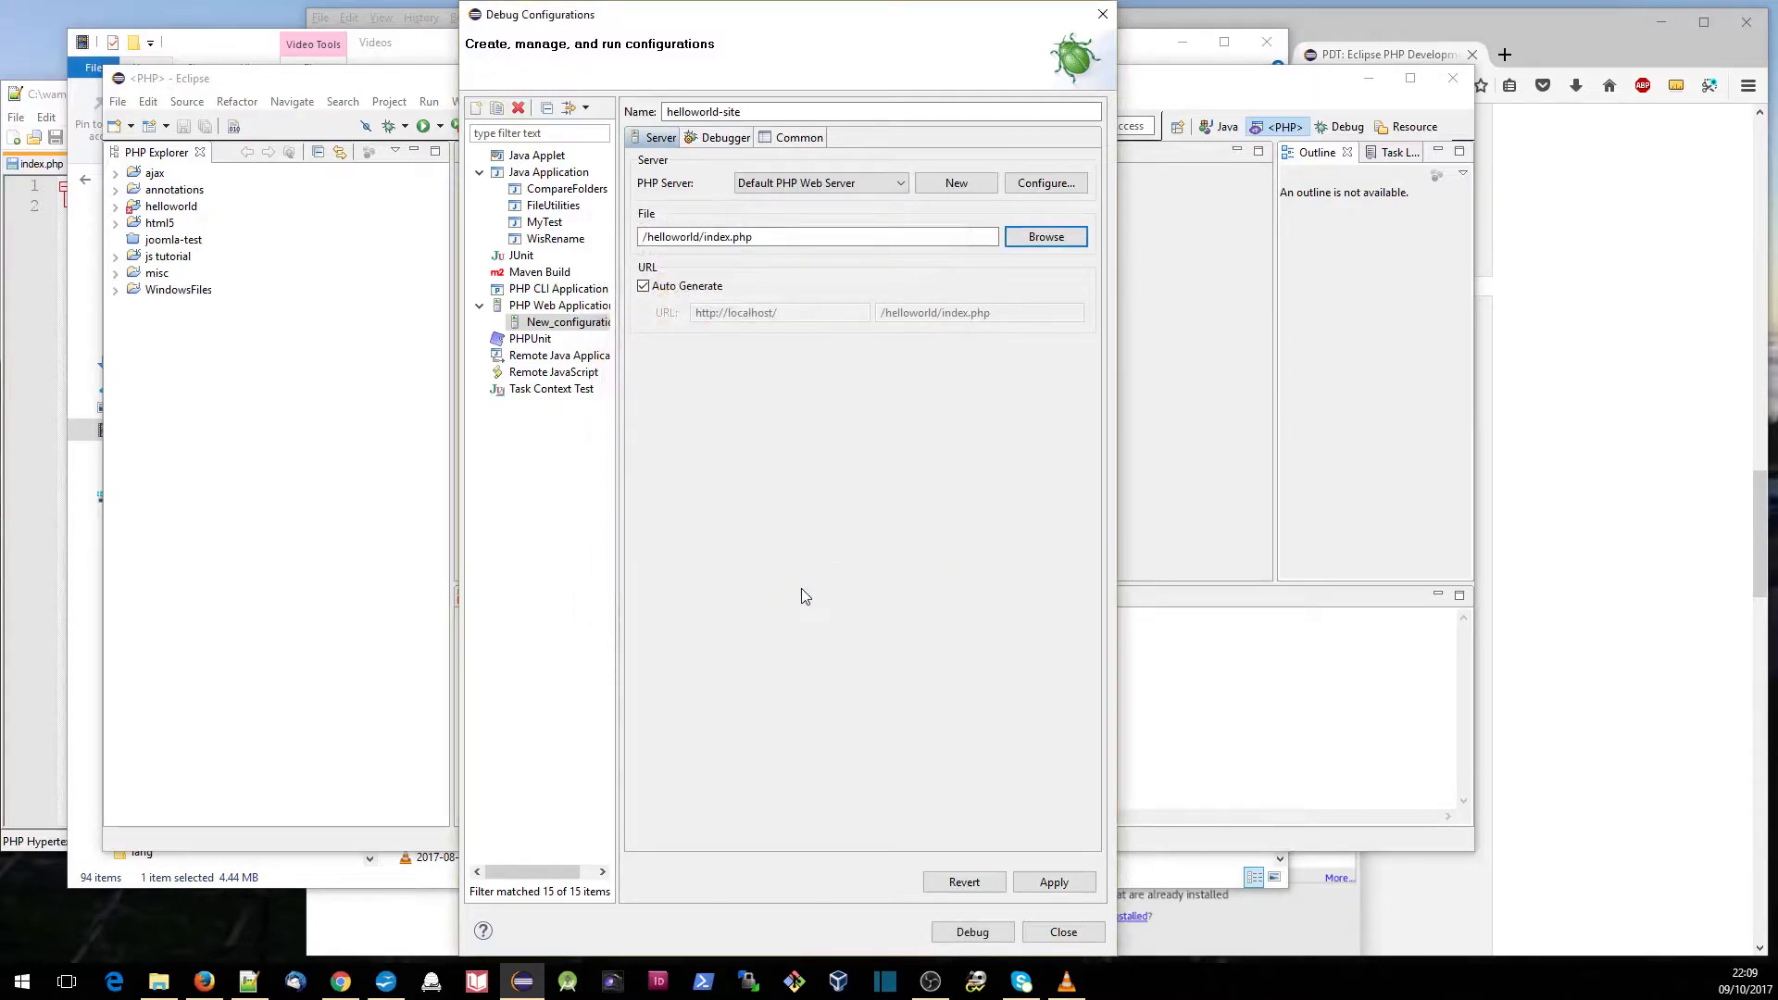
{"action": "left_click", "coordinate": [1053, 881]}
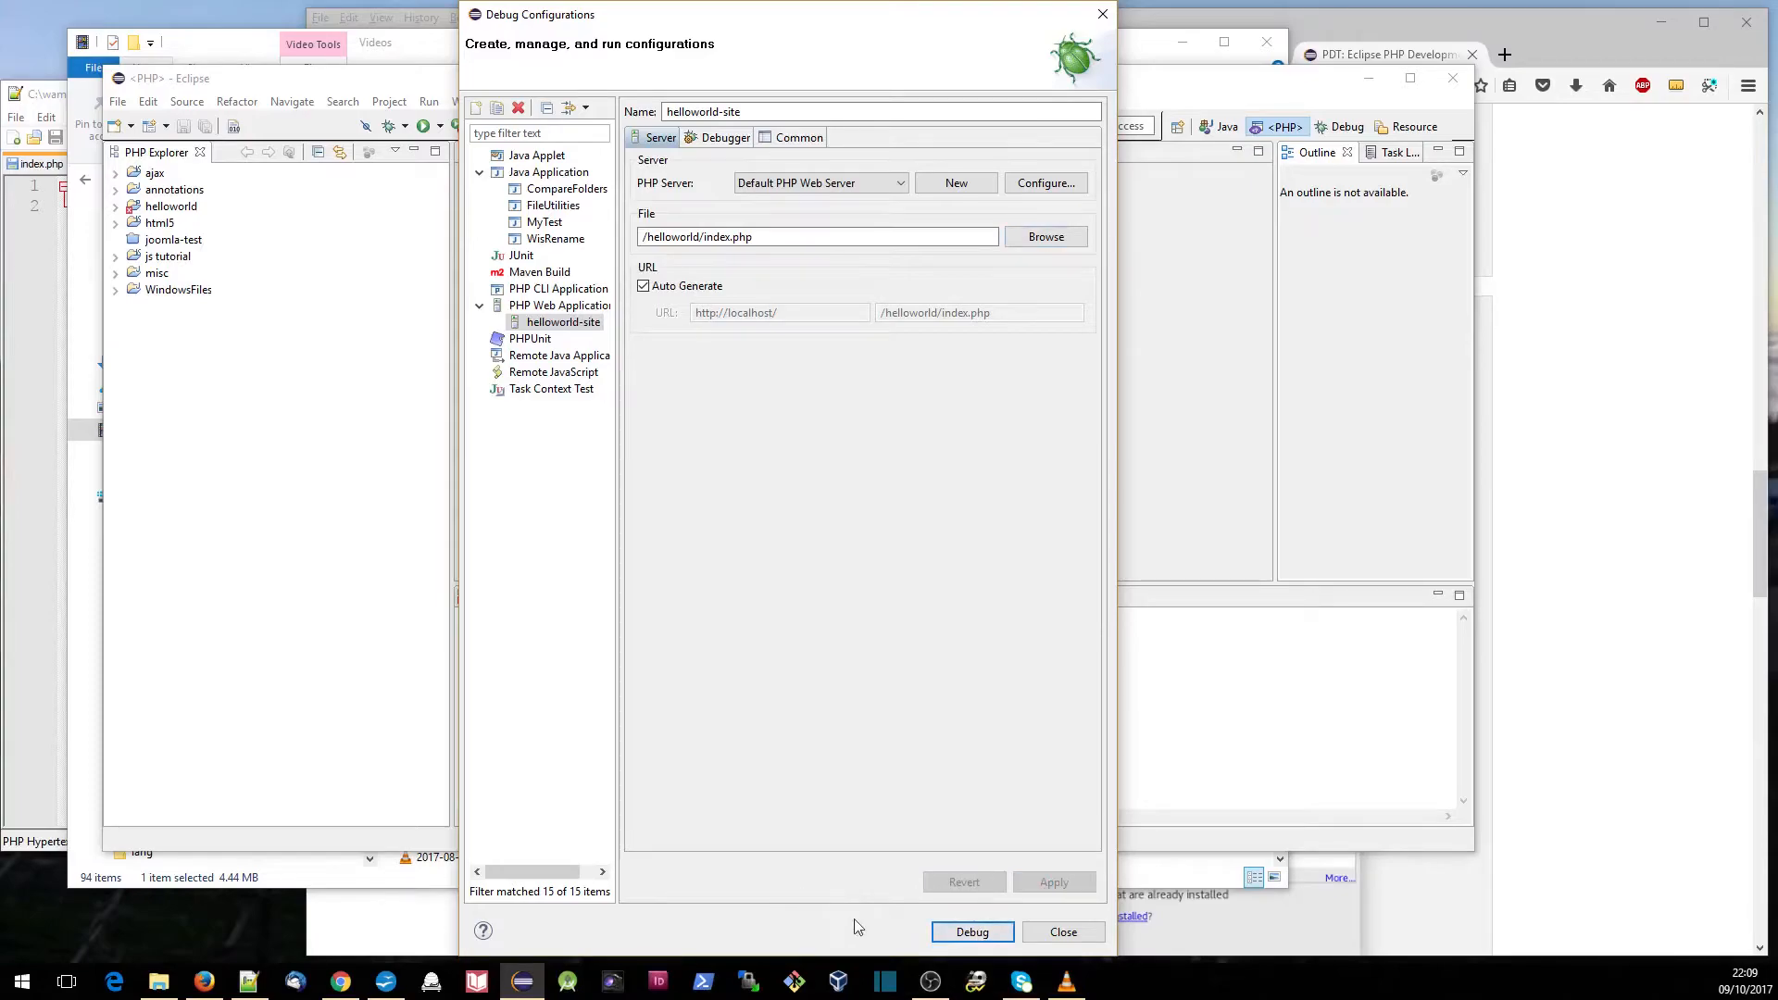
{"action": "left_click", "coordinate": [971, 931]}
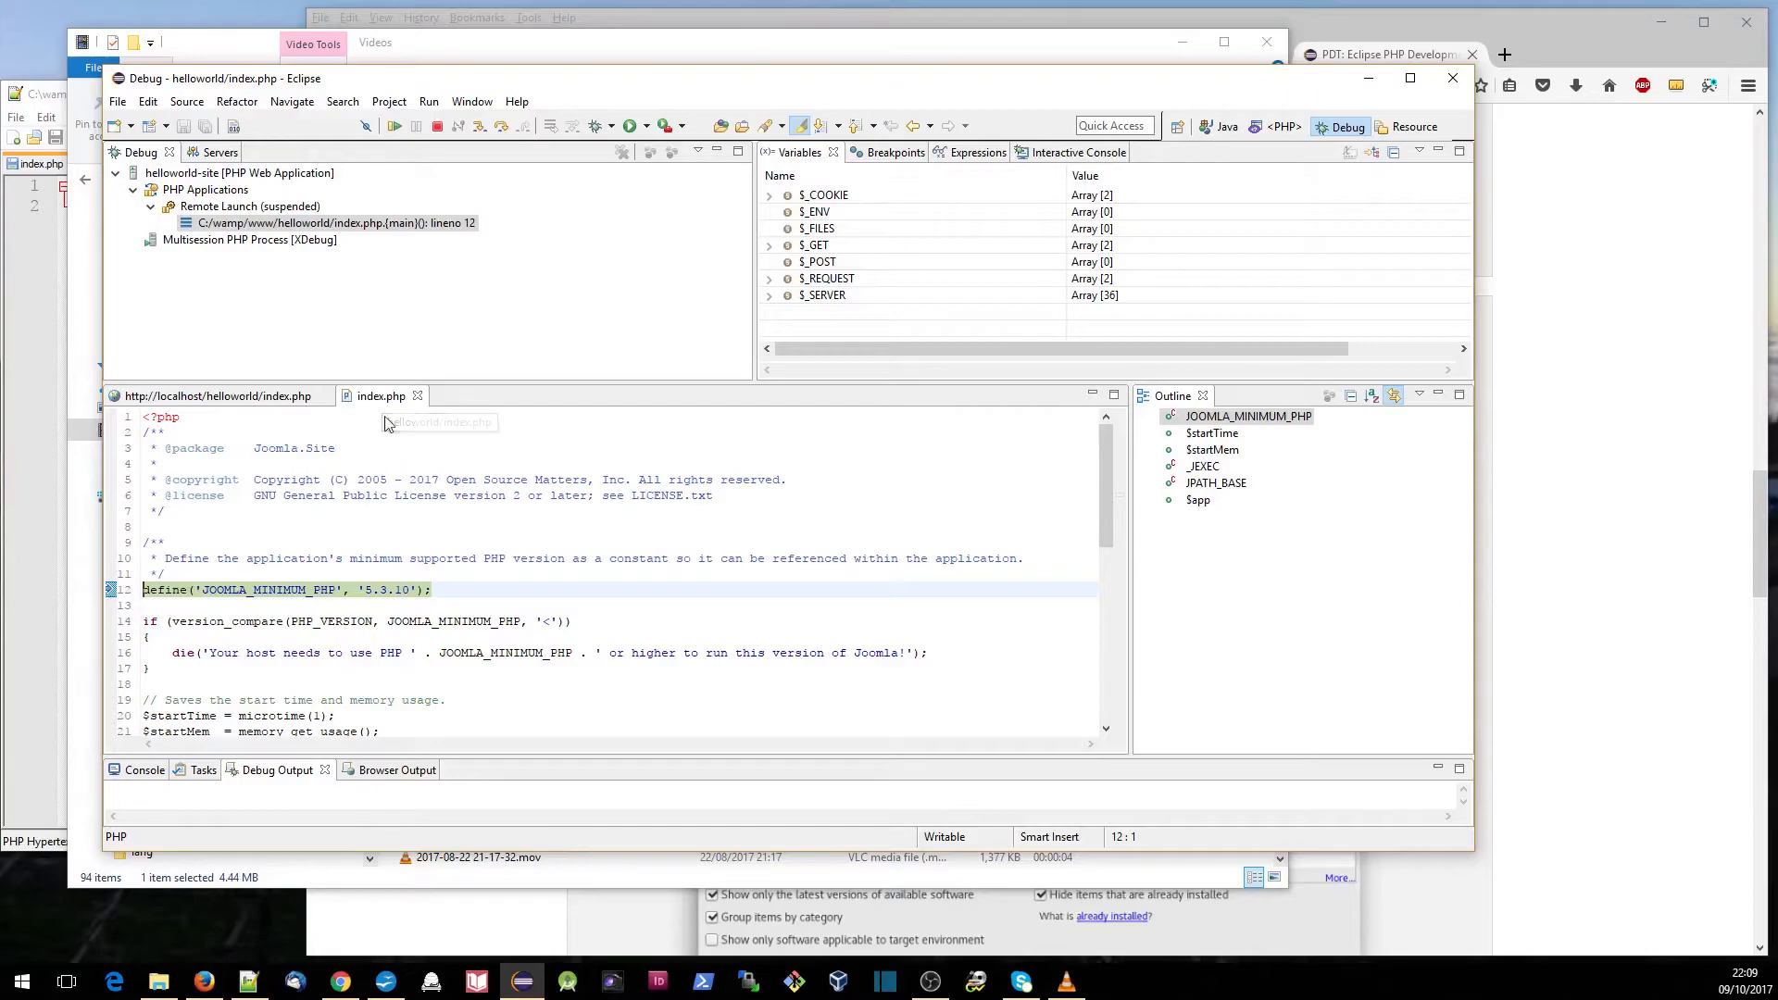
- In the PHP perspective, open helloworld.php from the helloworld project's components/com_helloworld folder, and return to the Debug perspective
{"action": "left_click", "coordinate": [1280, 127]}
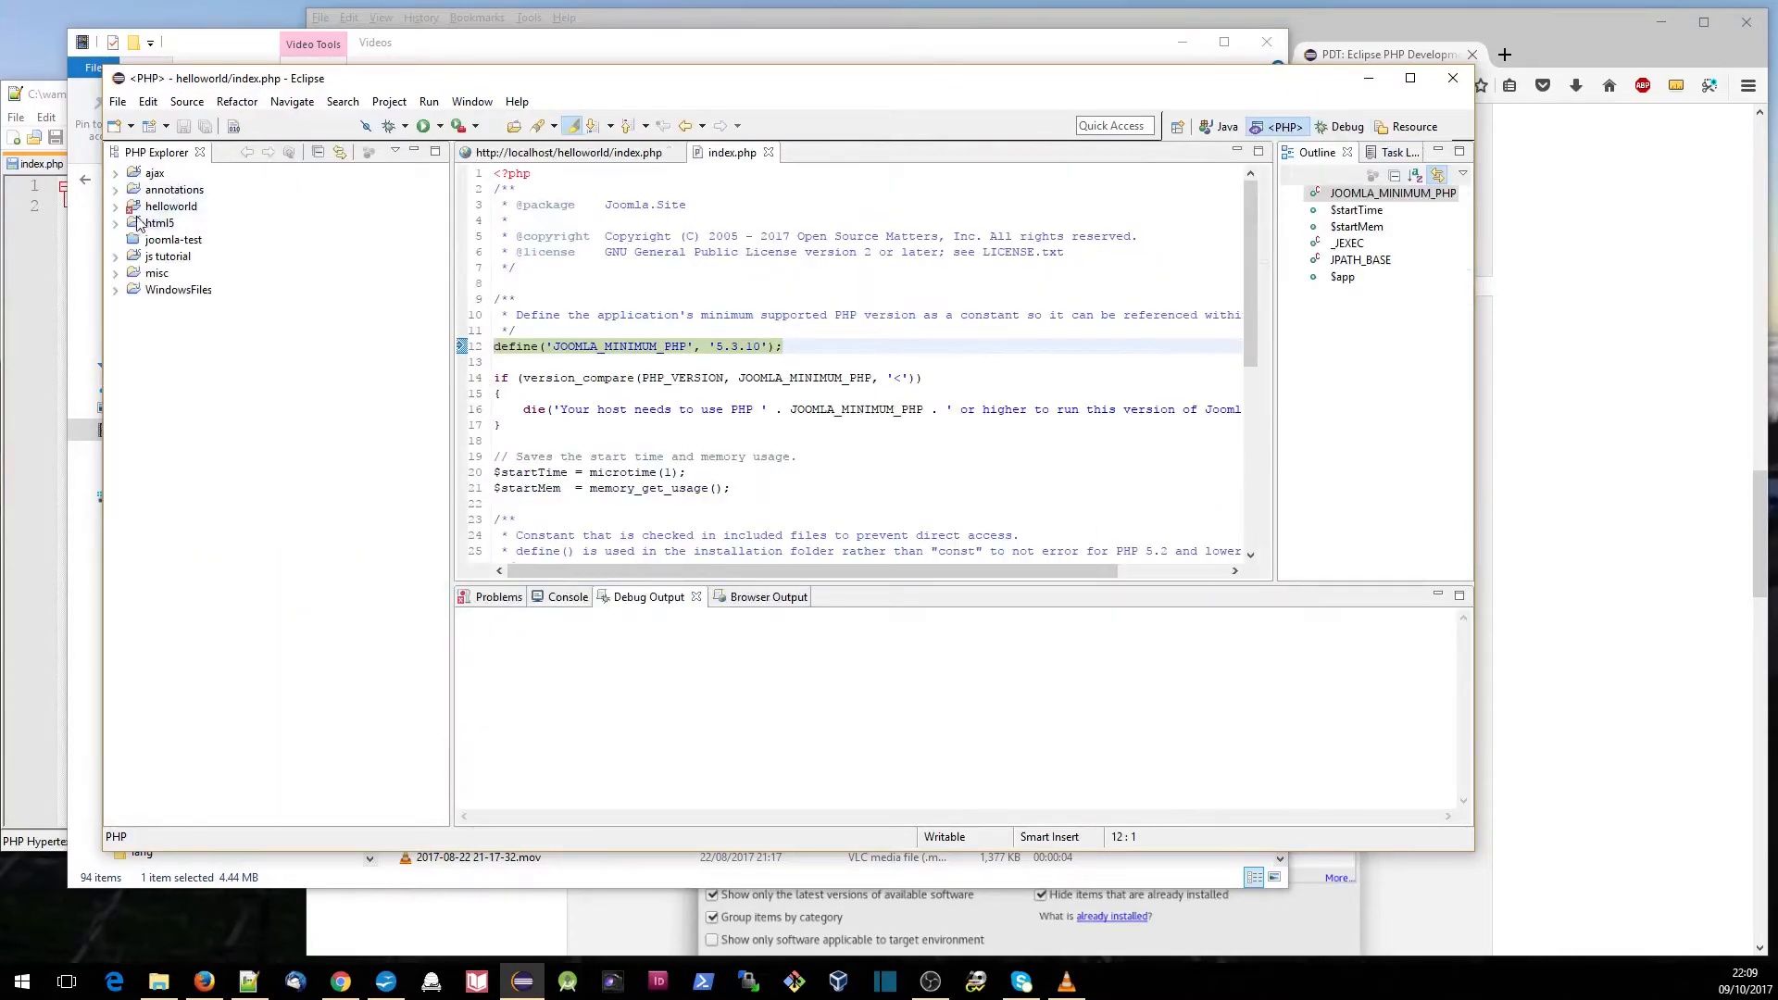
{"action": "left_click", "coordinate": [115, 208]}
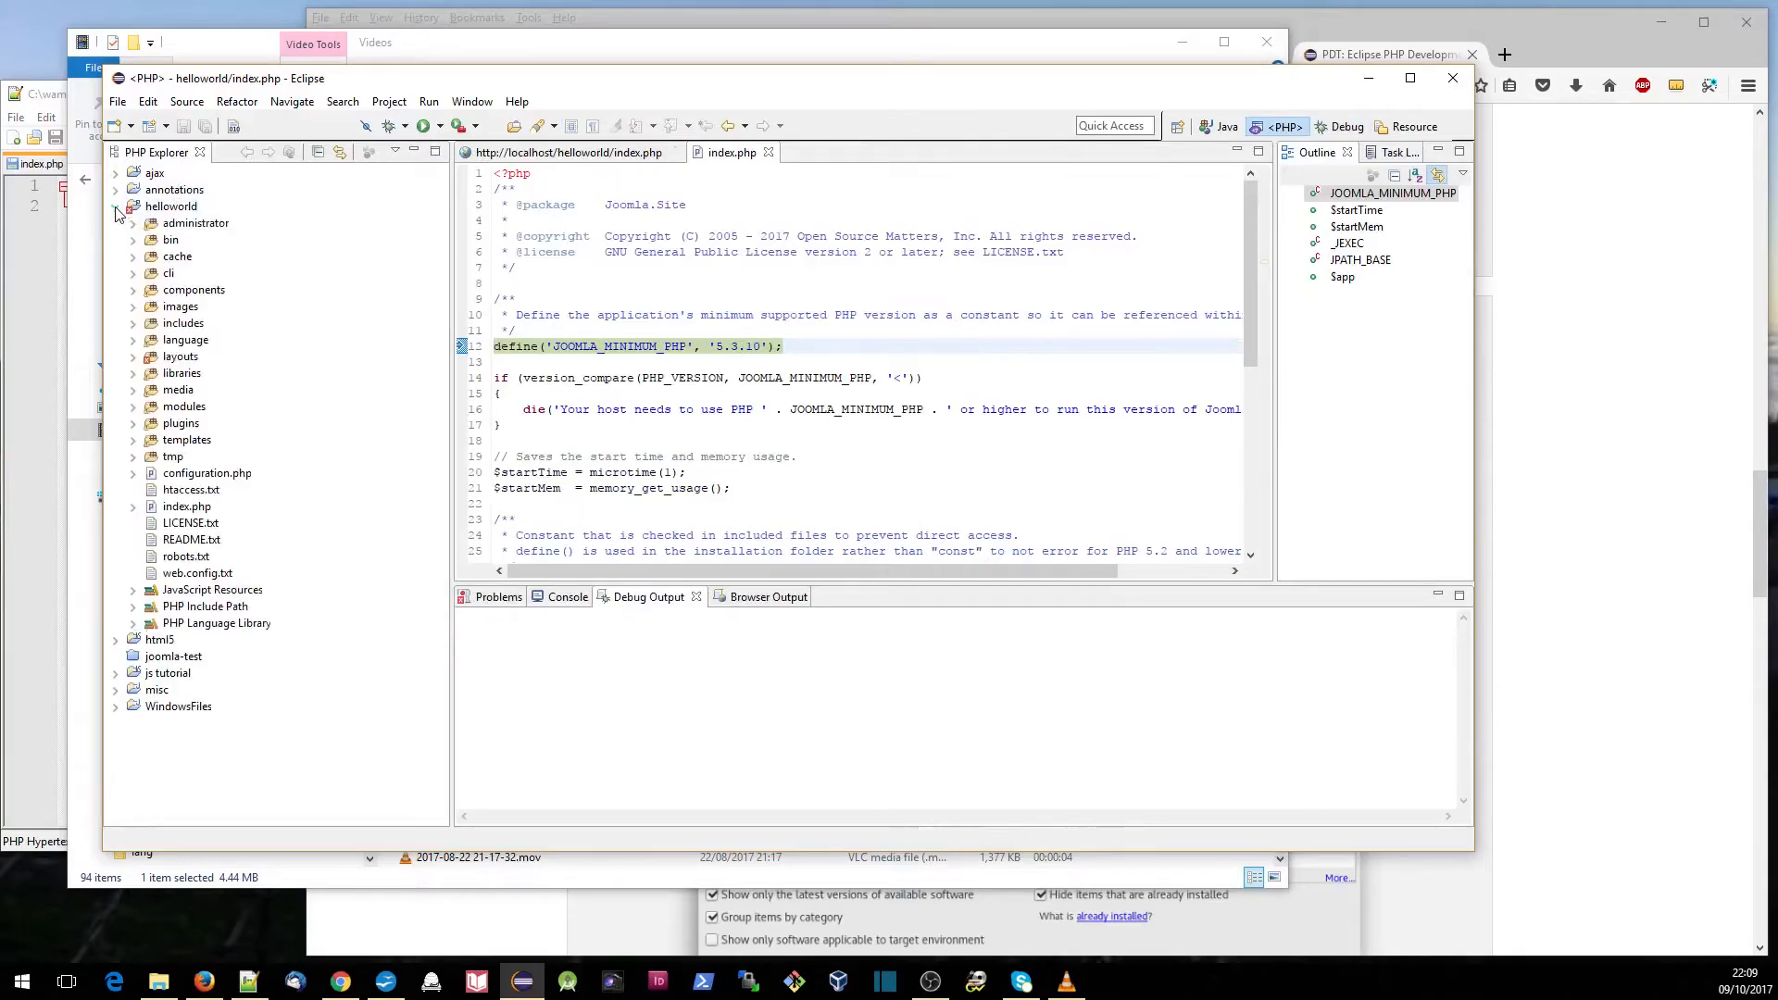
{"action": "left_click", "coordinate": [133, 289]}
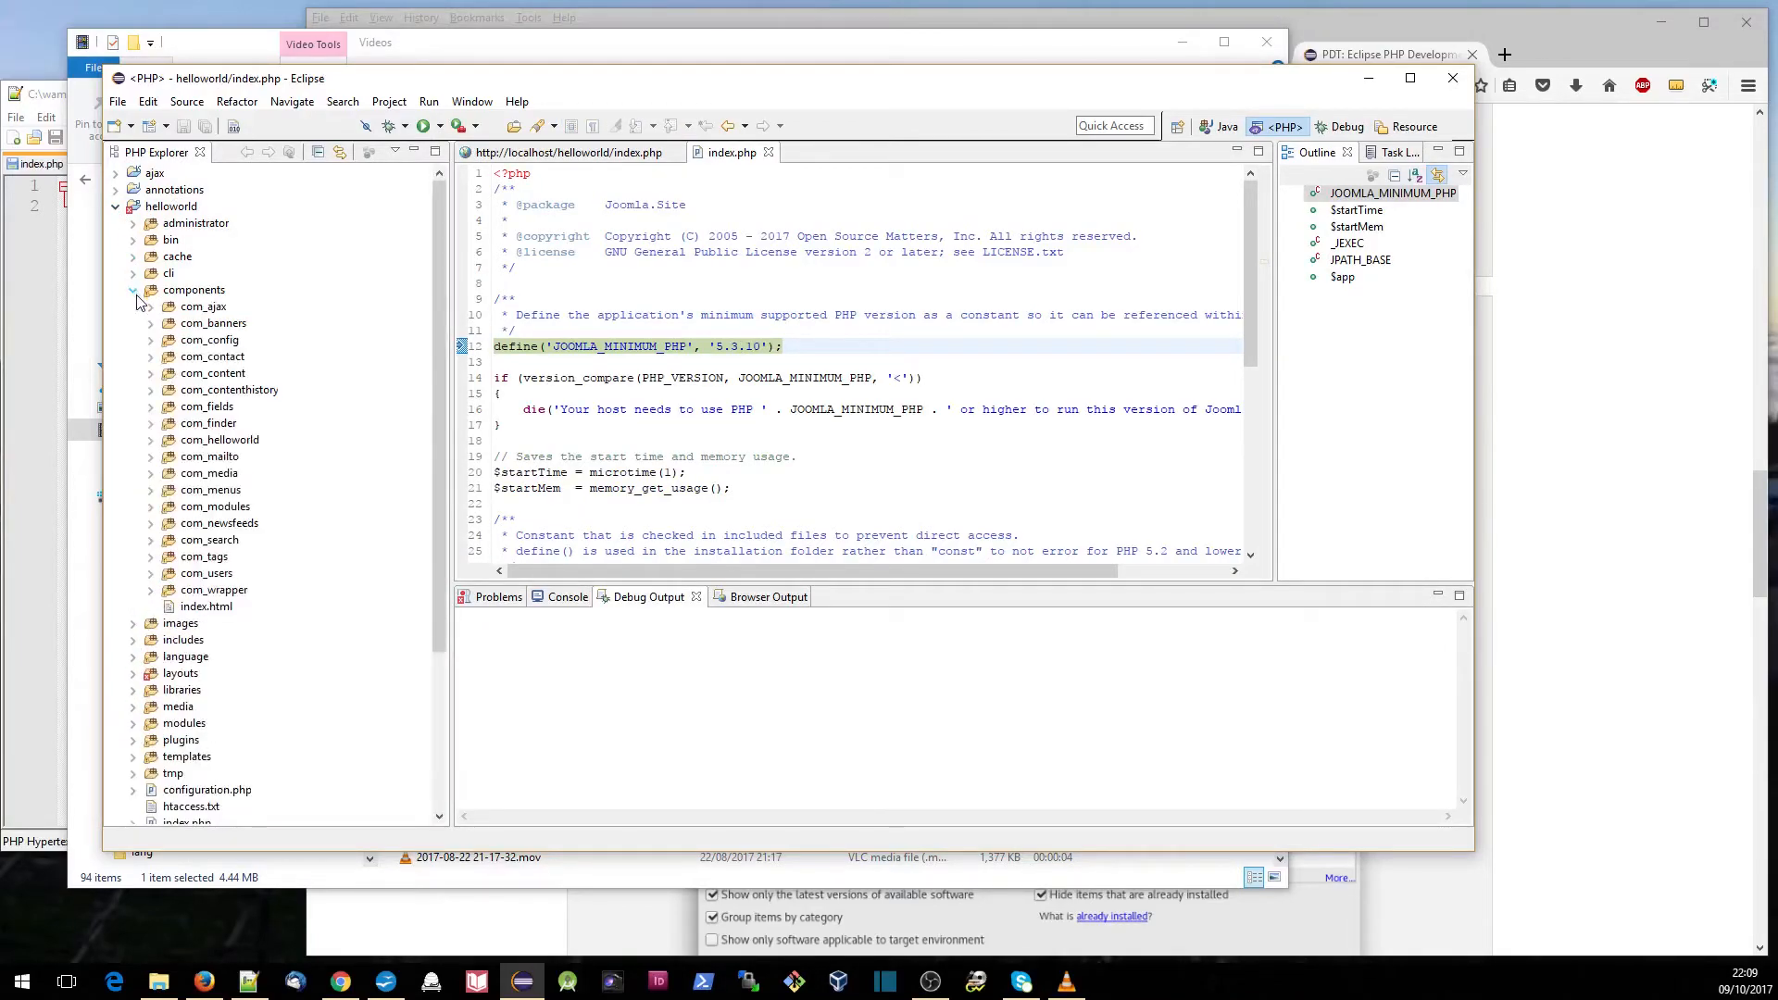
{"action": "left_click", "coordinate": [151, 441]}
{"action": "left_click", "coordinate": [218, 507]}
{"action": "double_click", "coordinate": [218, 508]}
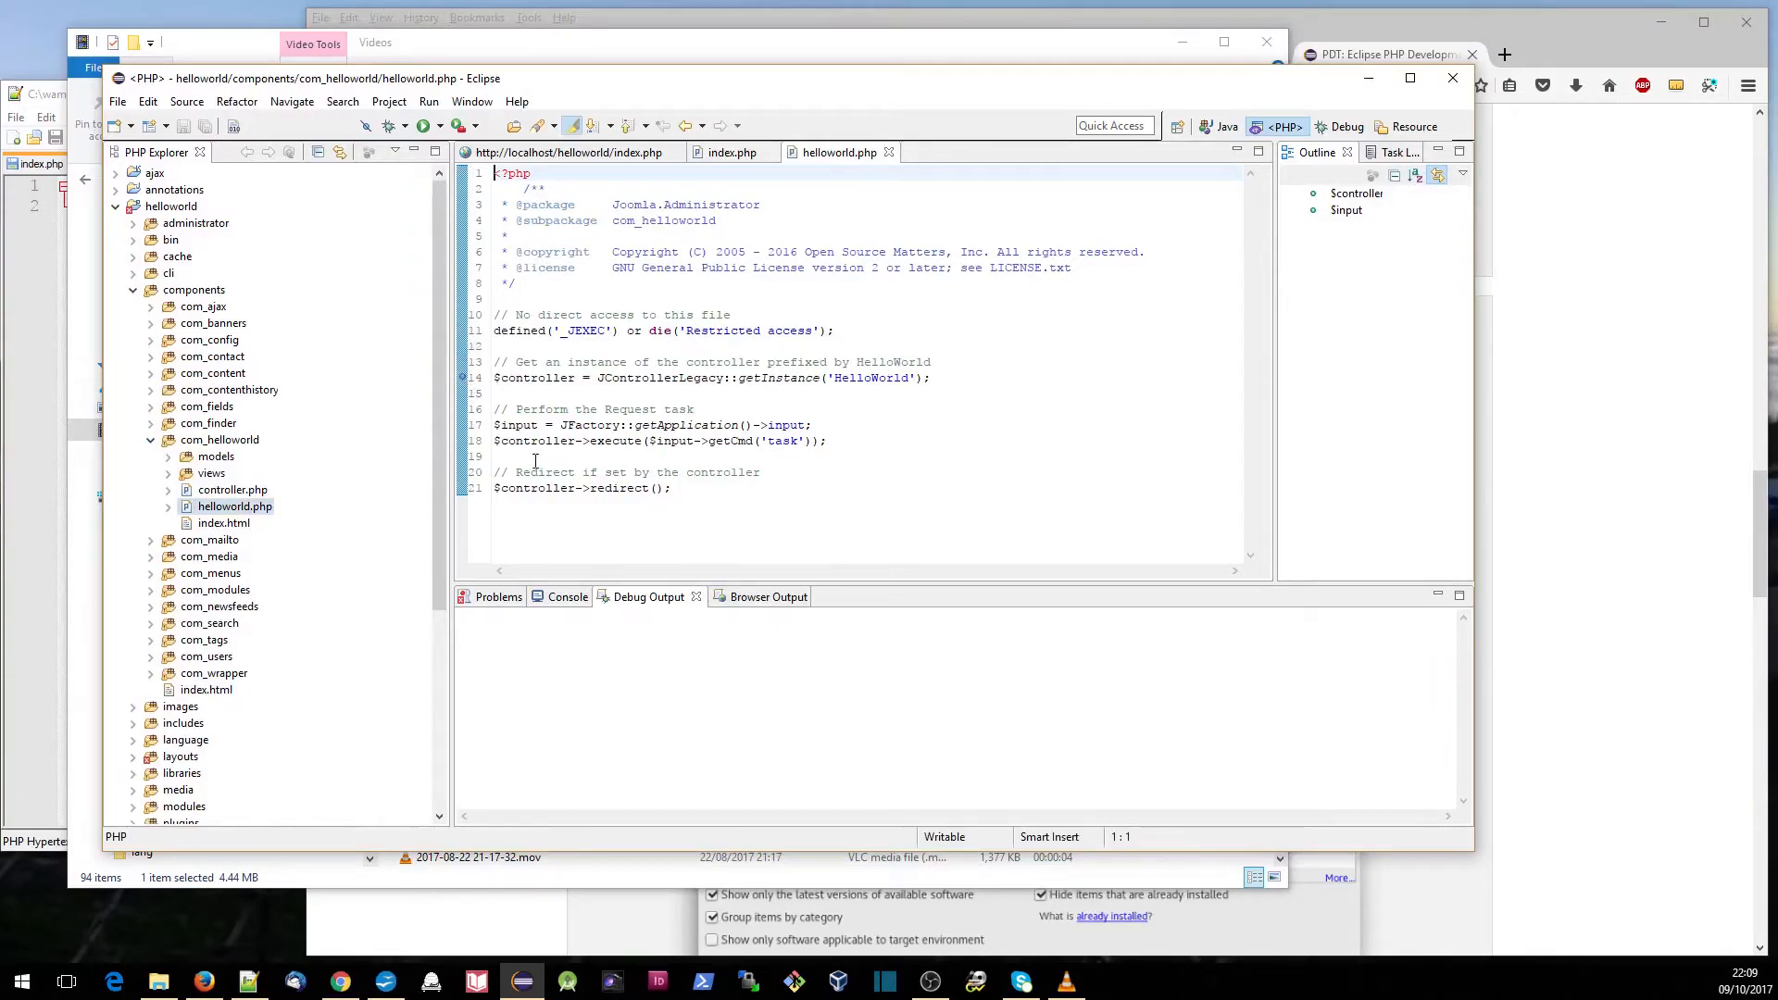
{"action": "left_click", "coordinate": [1343, 130]}
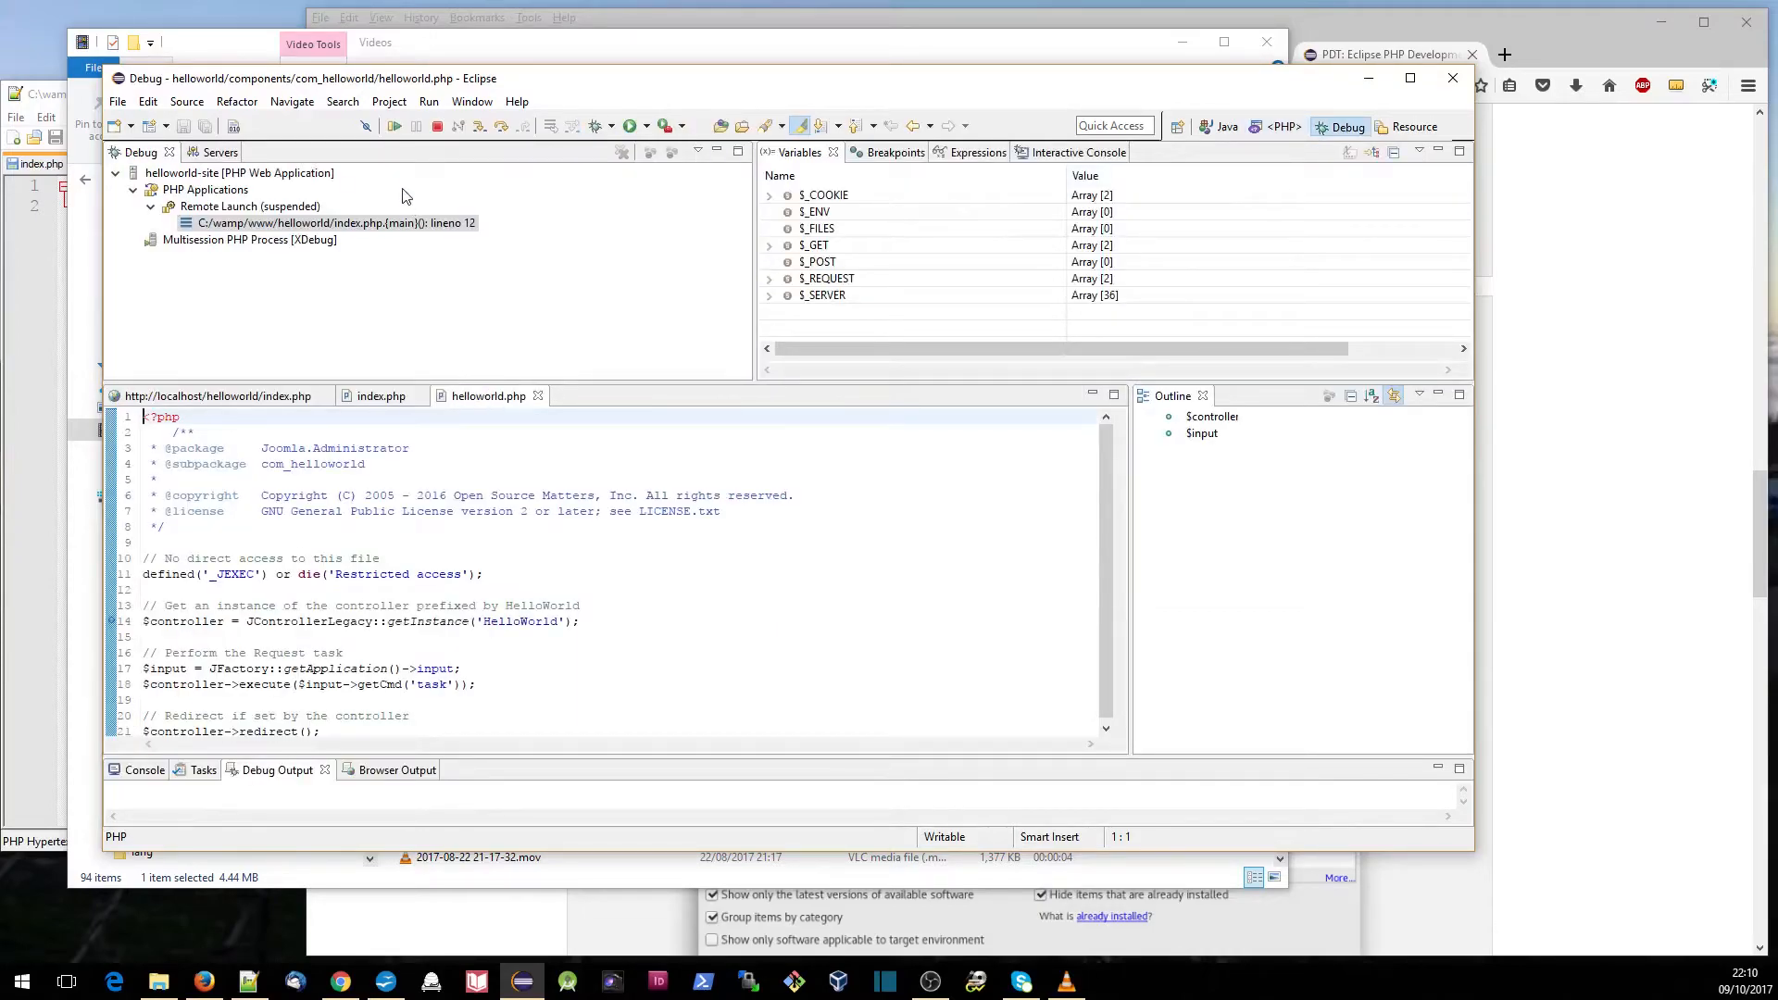
- Resume the suspended helloworld-site script through its first-line stops and view the site's home page in the built-in browser
{"action": "left_click", "coordinate": [395, 127]}
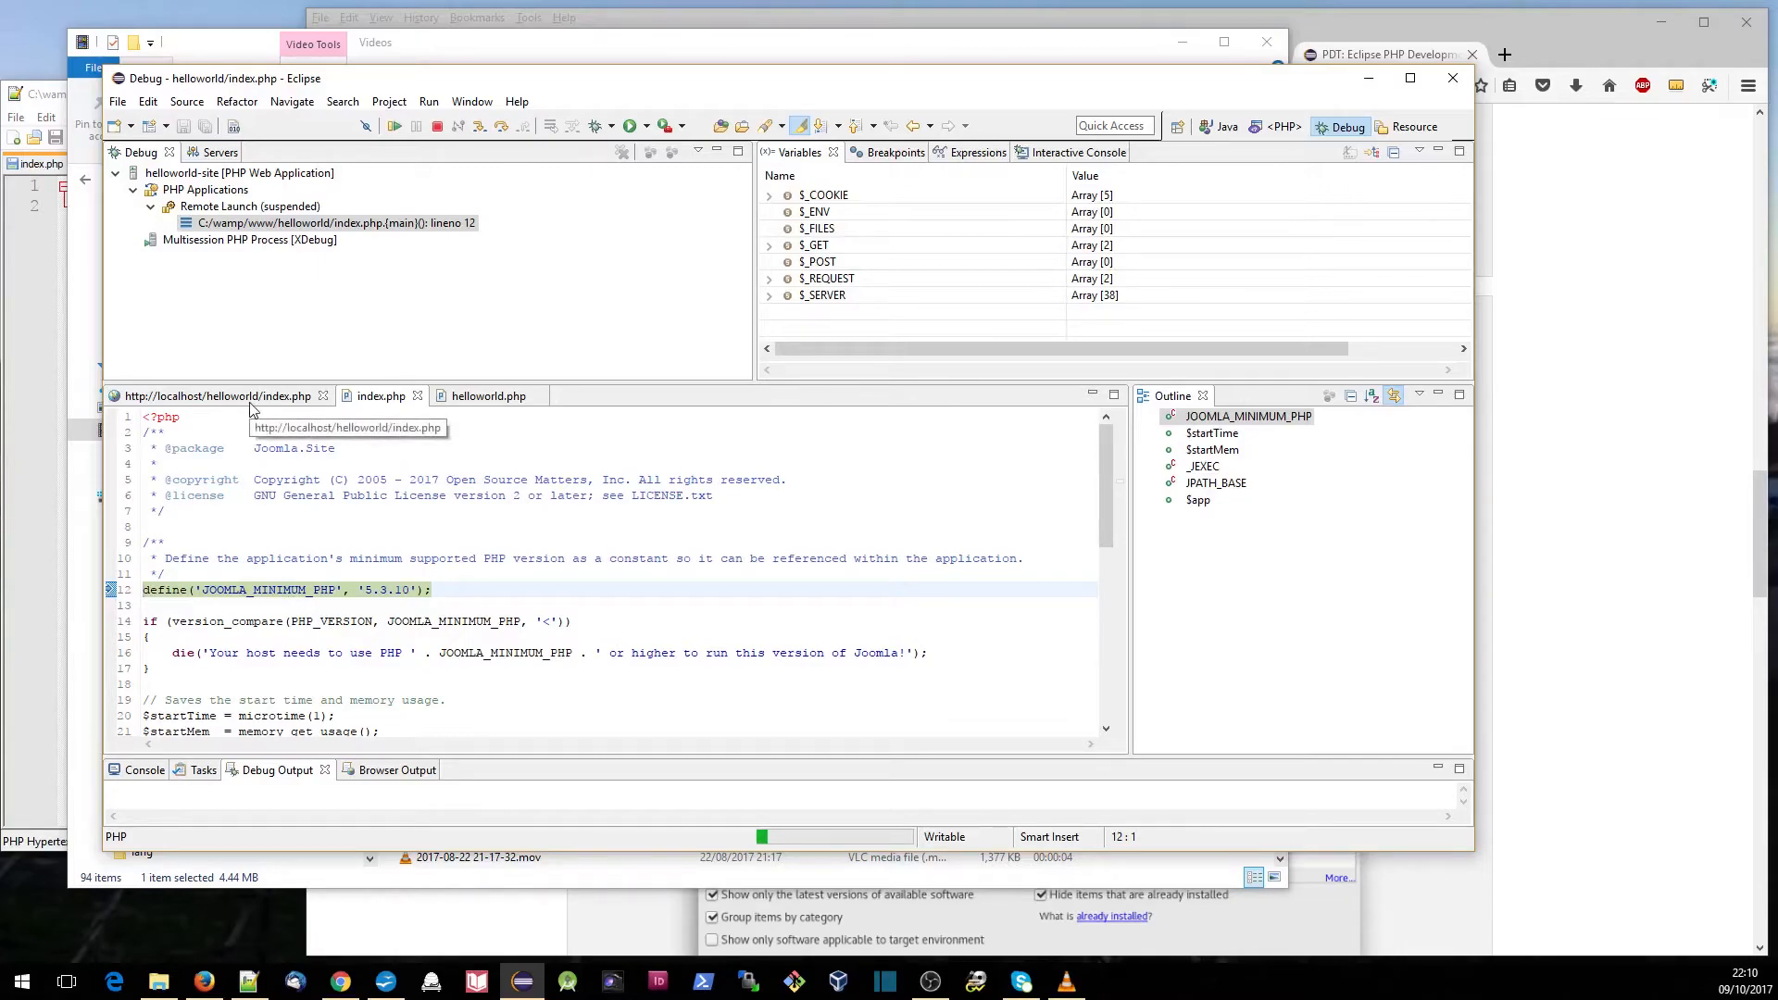
{"action": "left_click", "coordinate": [394, 128]}
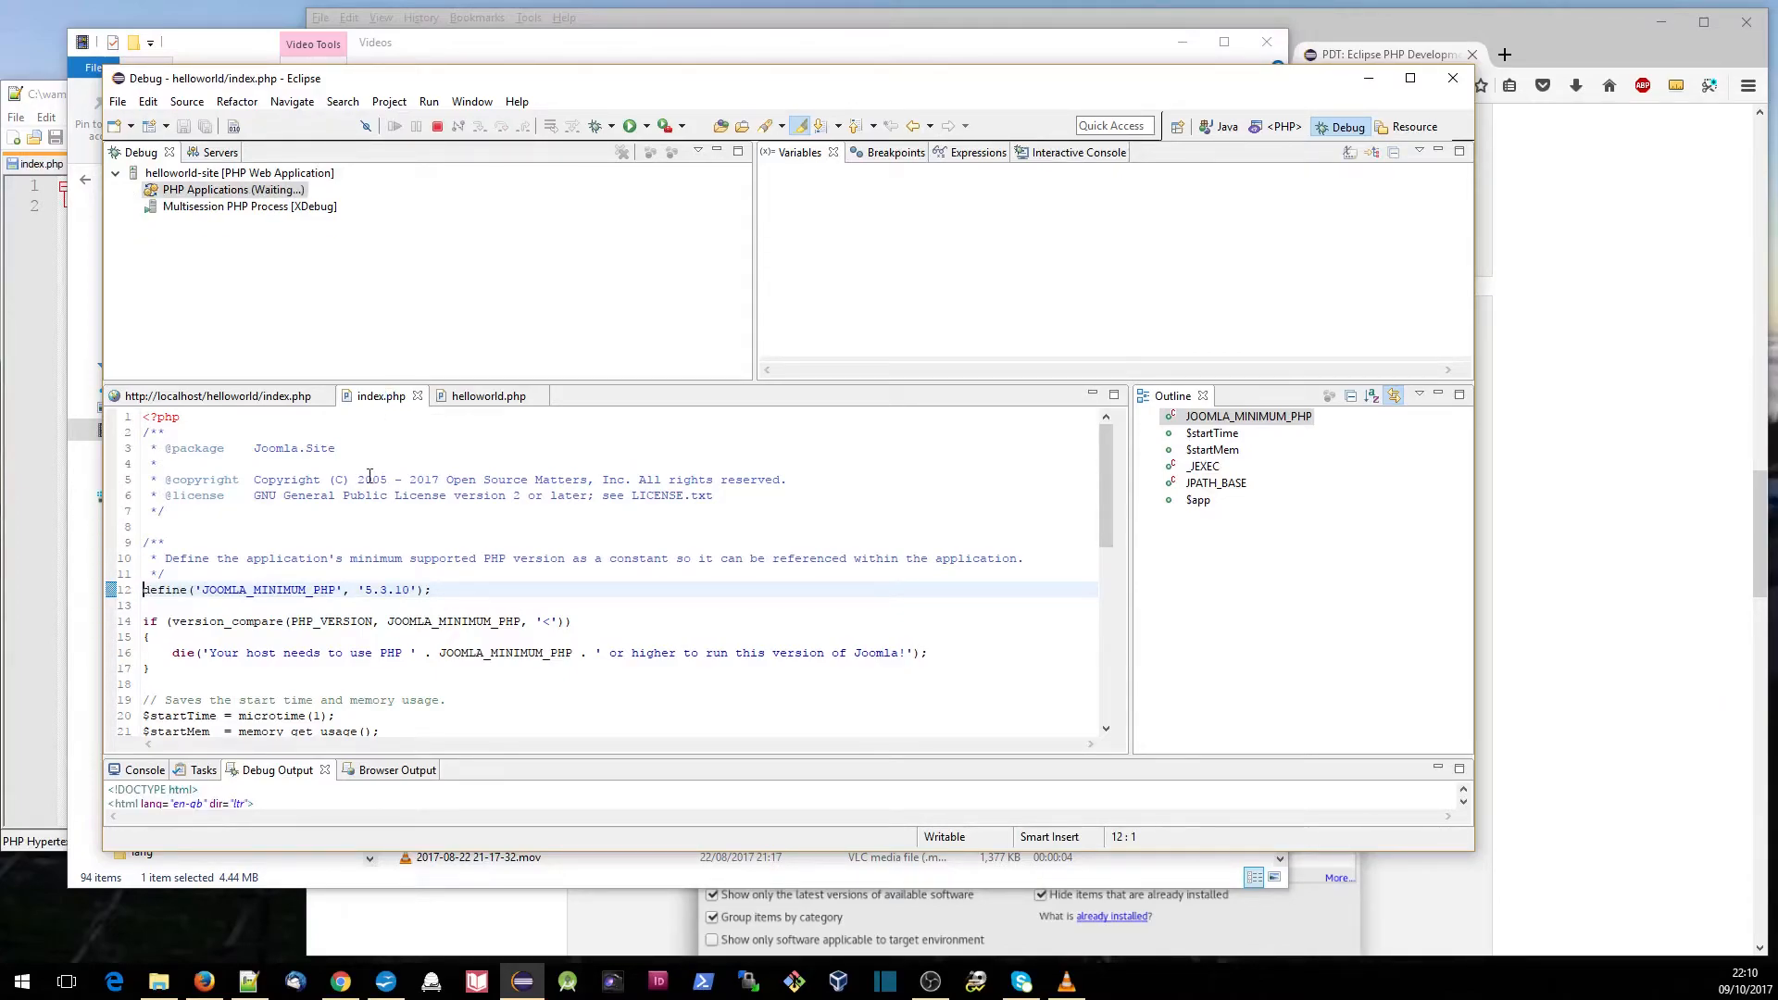
{"action": "left_click", "coordinate": [282, 400]}
{"action": "scroll", "coordinate": [669, 655], "scroll_direction": "down", "scroll_amount": 3}
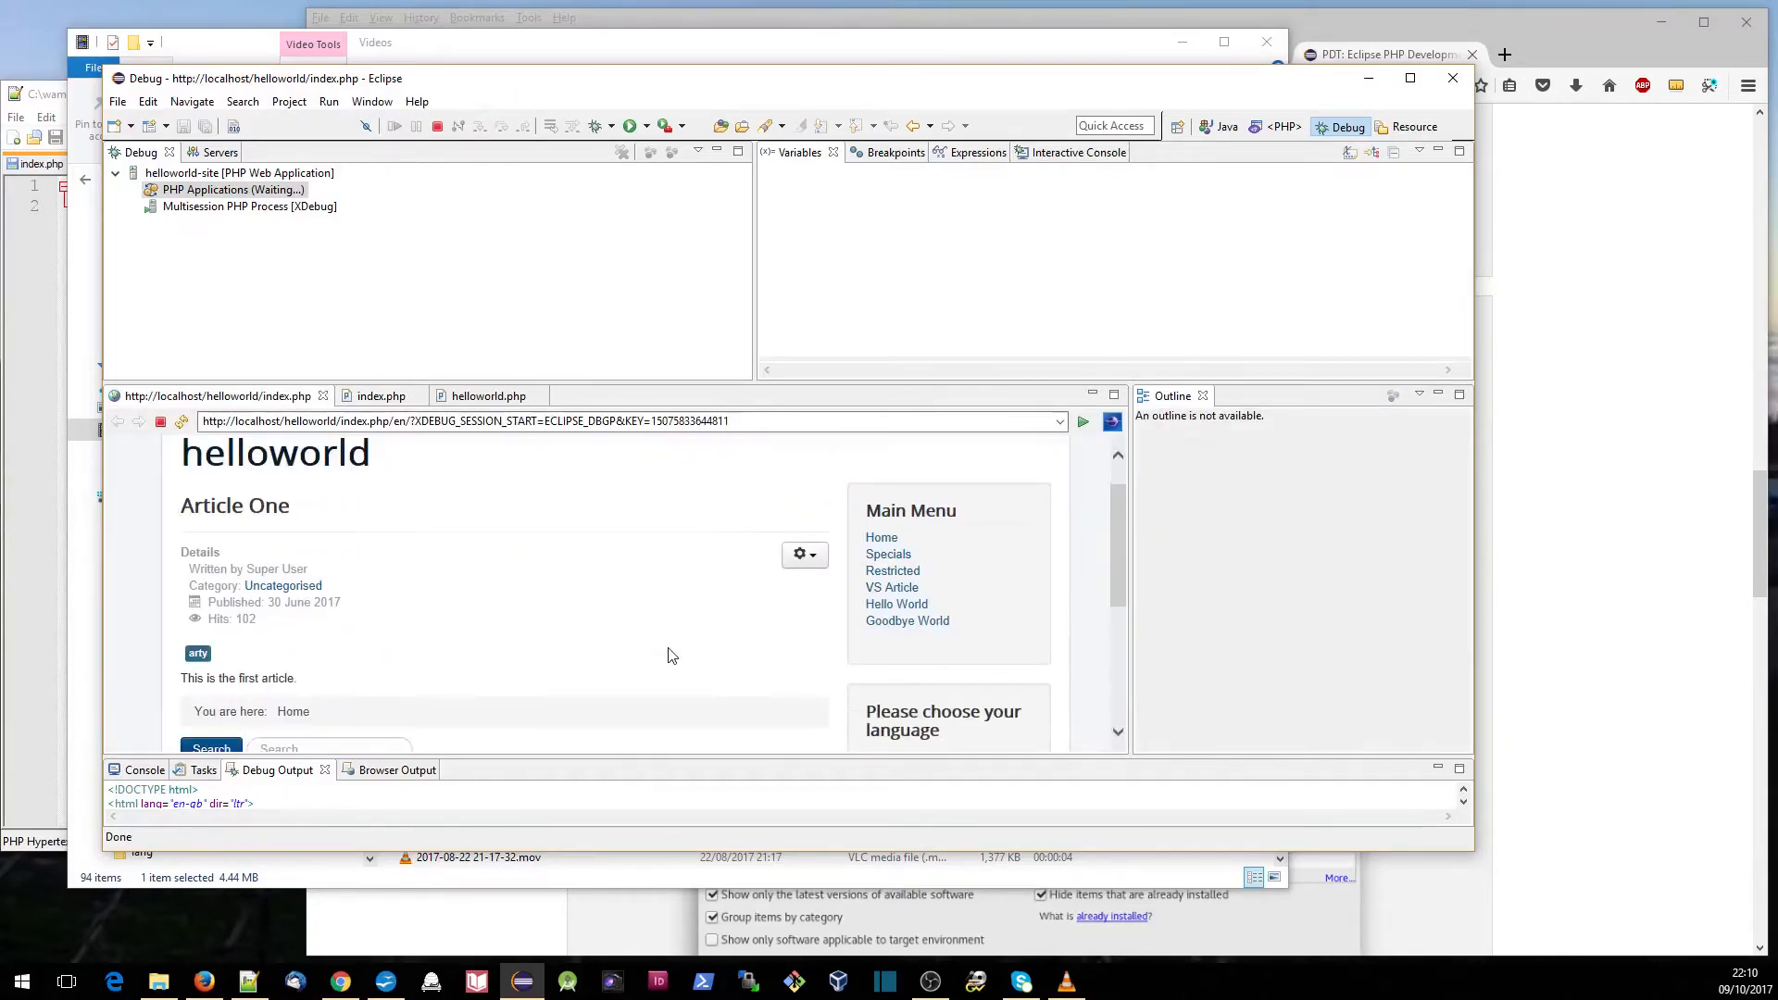
{"action": "scroll", "coordinate": [669, 656], "scroll_direction": "up", "scroll_amount": 3}
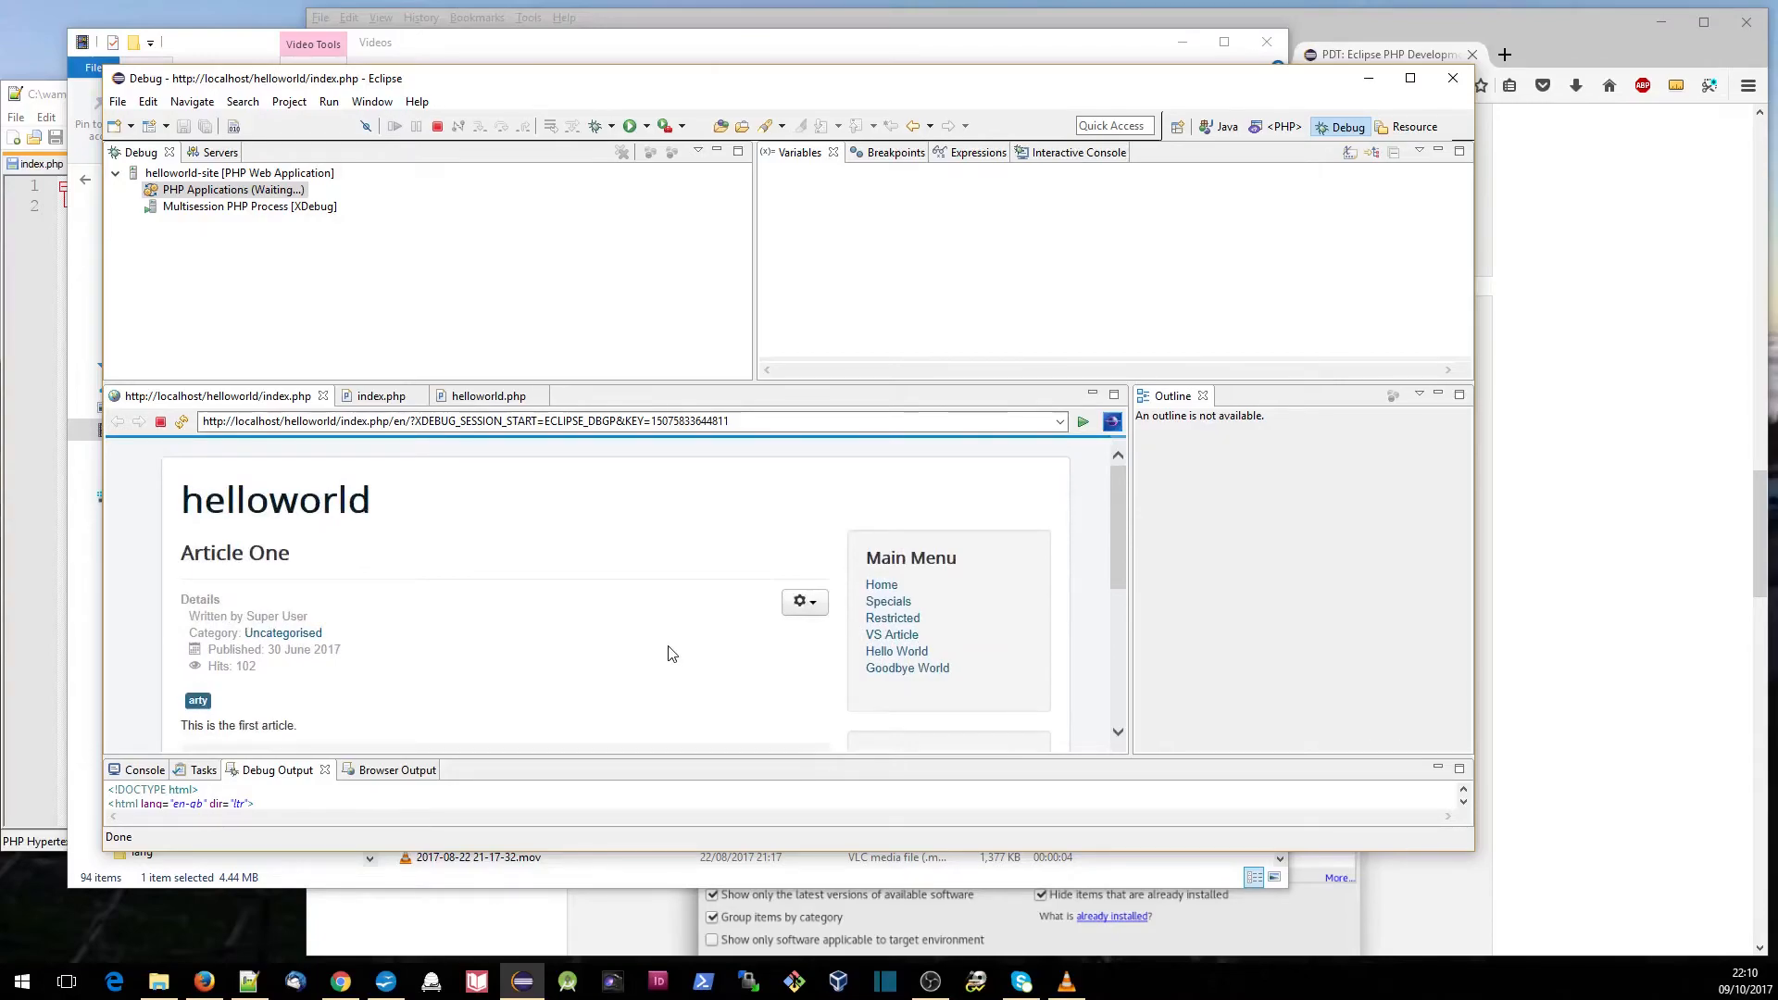
- Open Hello World from the site's Main Menu and resume execution to the breakpoint in helloworld.php
{"action": "scroll", "coordinate": [668, 654], "scroll_direction": "down", "scroll_amount": 2}
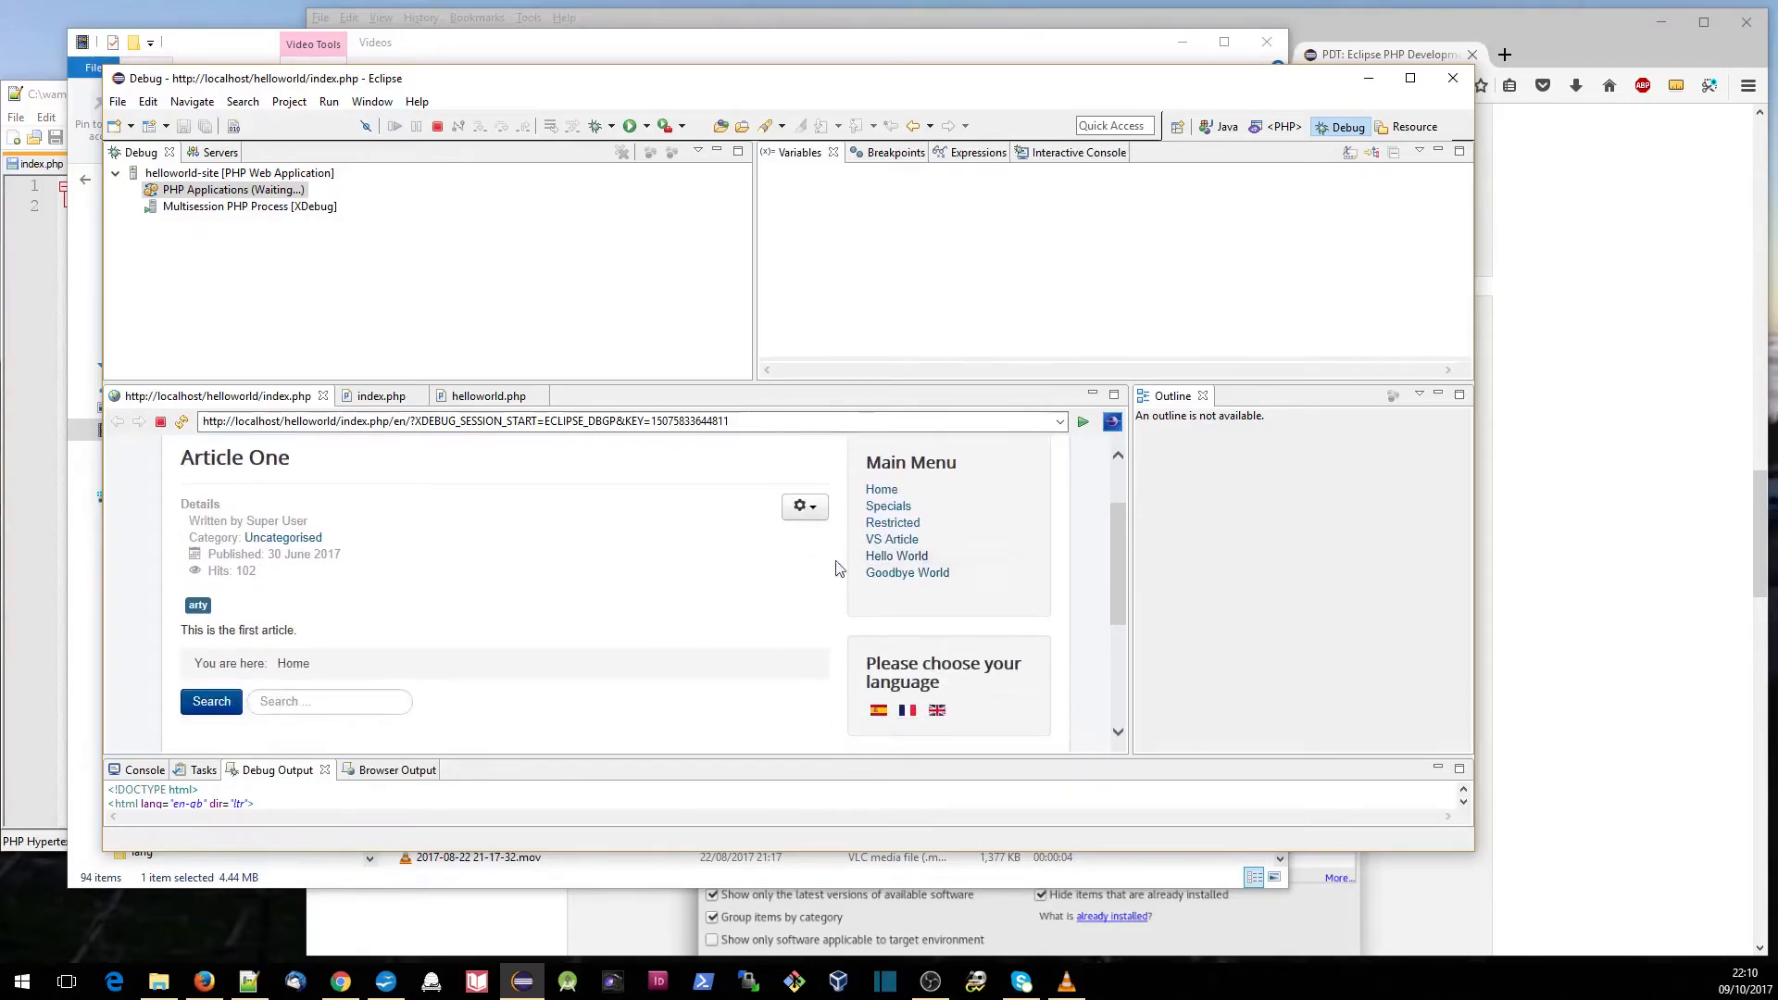
{"action": "left_click", "coordinate": [886, 565]}
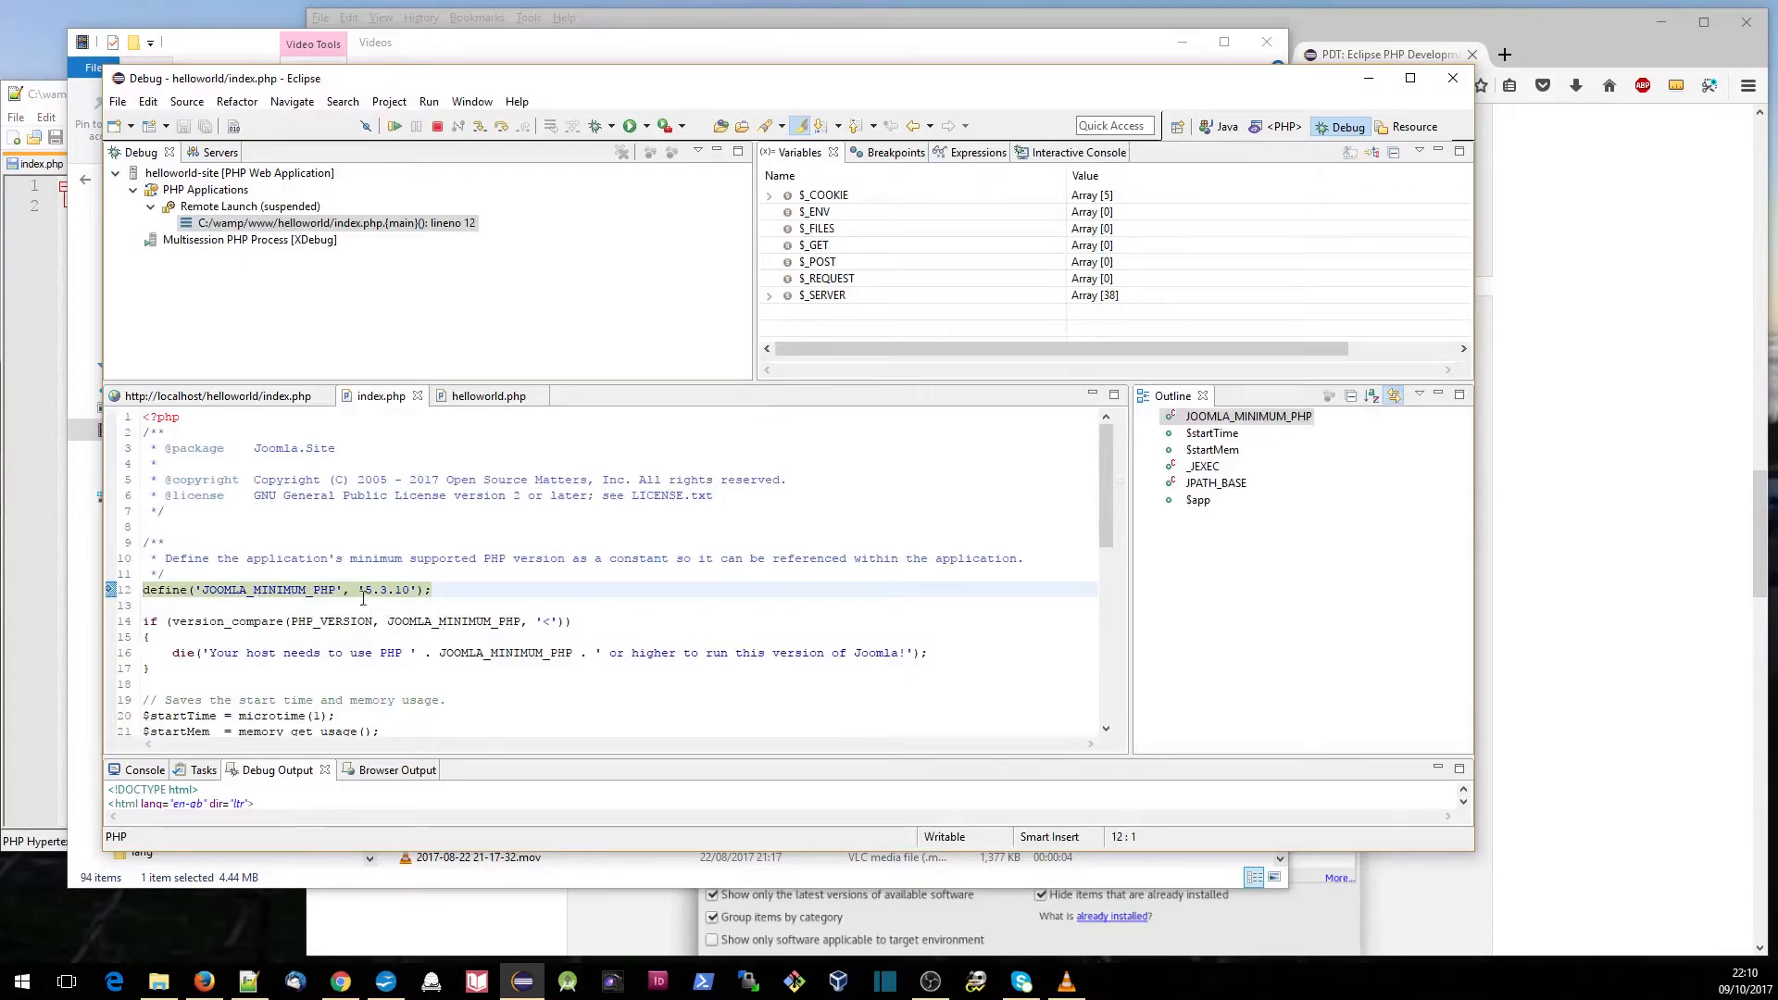
{"action": "left_click", "coordinate": [397, 130]}
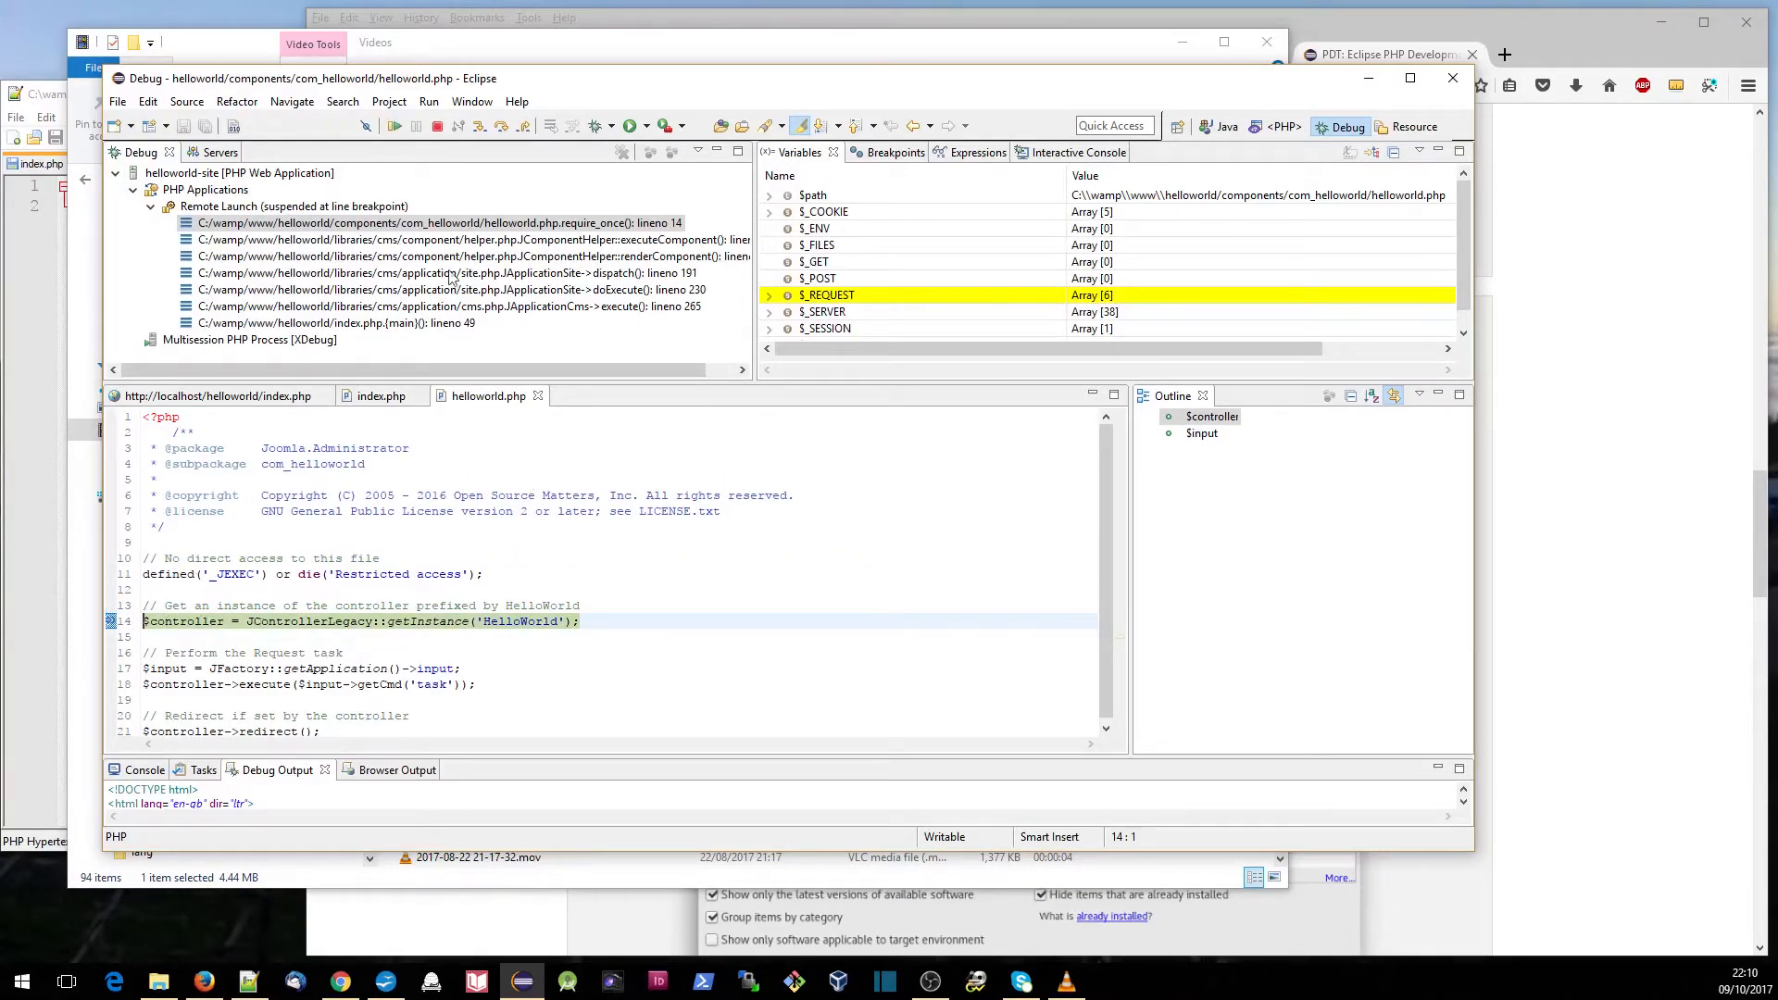
- Step over the getInstance call on line 14 and inspect the contents of the $controller variable
{"action": "left_click", "coordinate": [501, 128]}
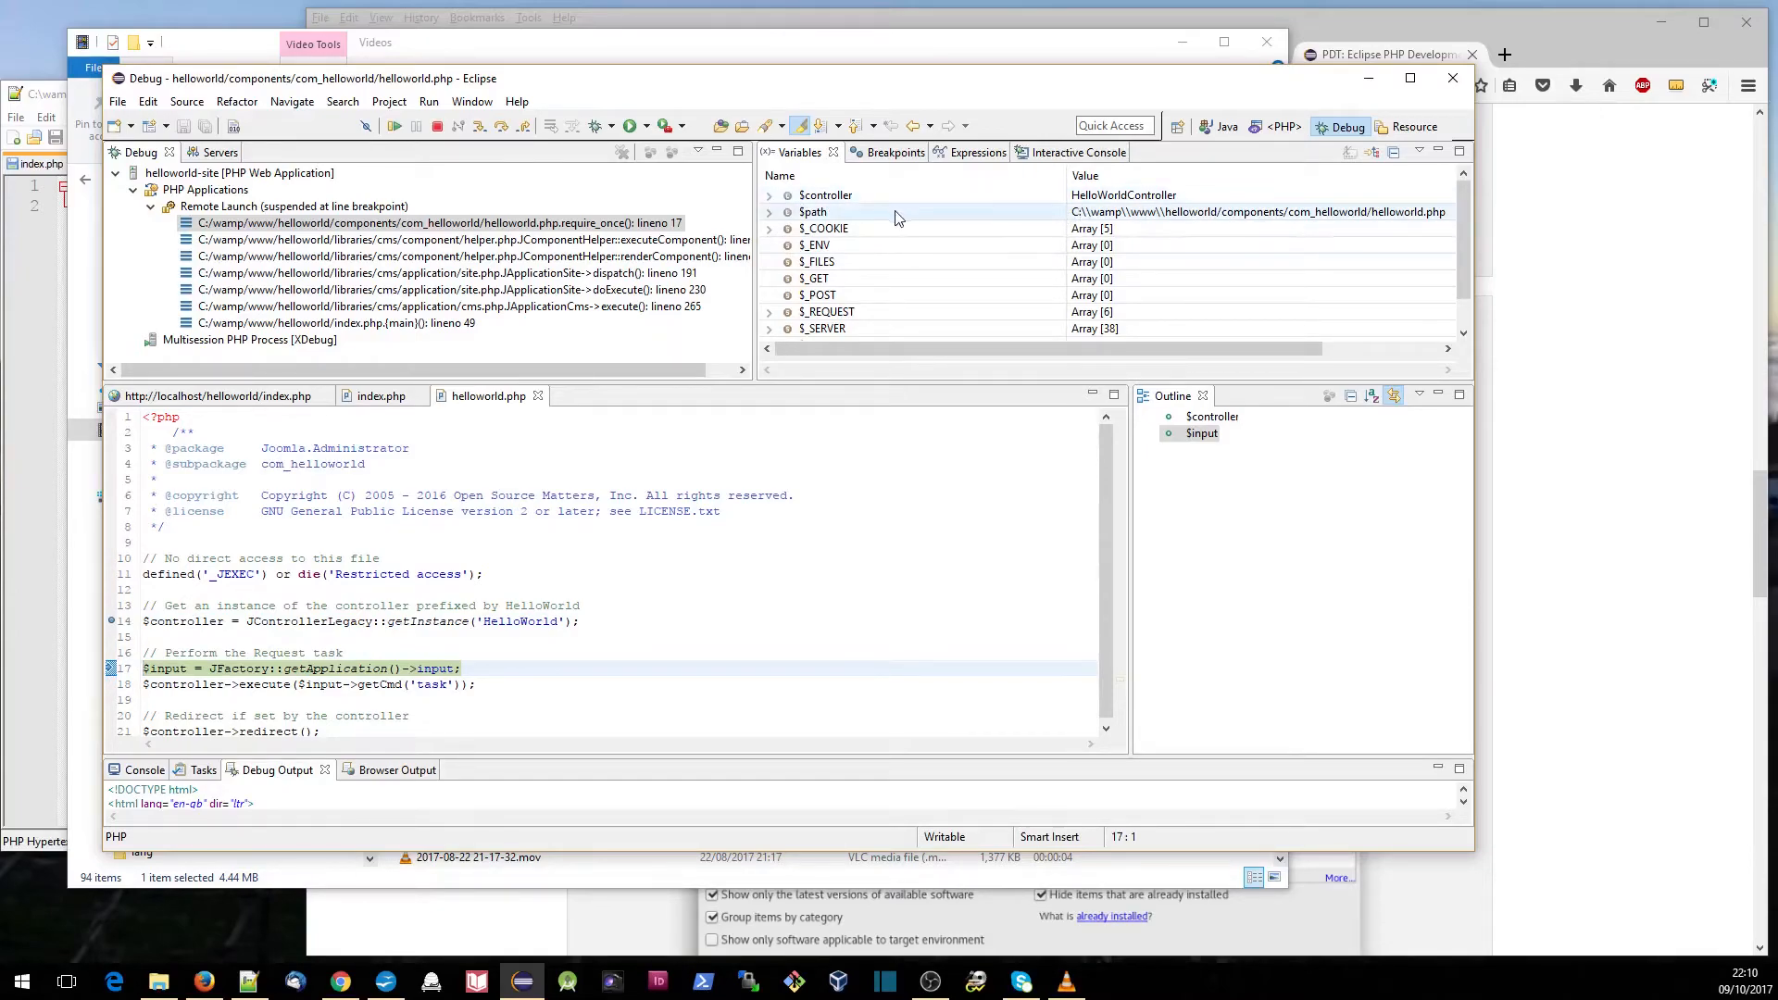
{"action": "left_click", "coordinate": [769, 198]}
{"action": "left_click", "coordinate": [768, 197]}
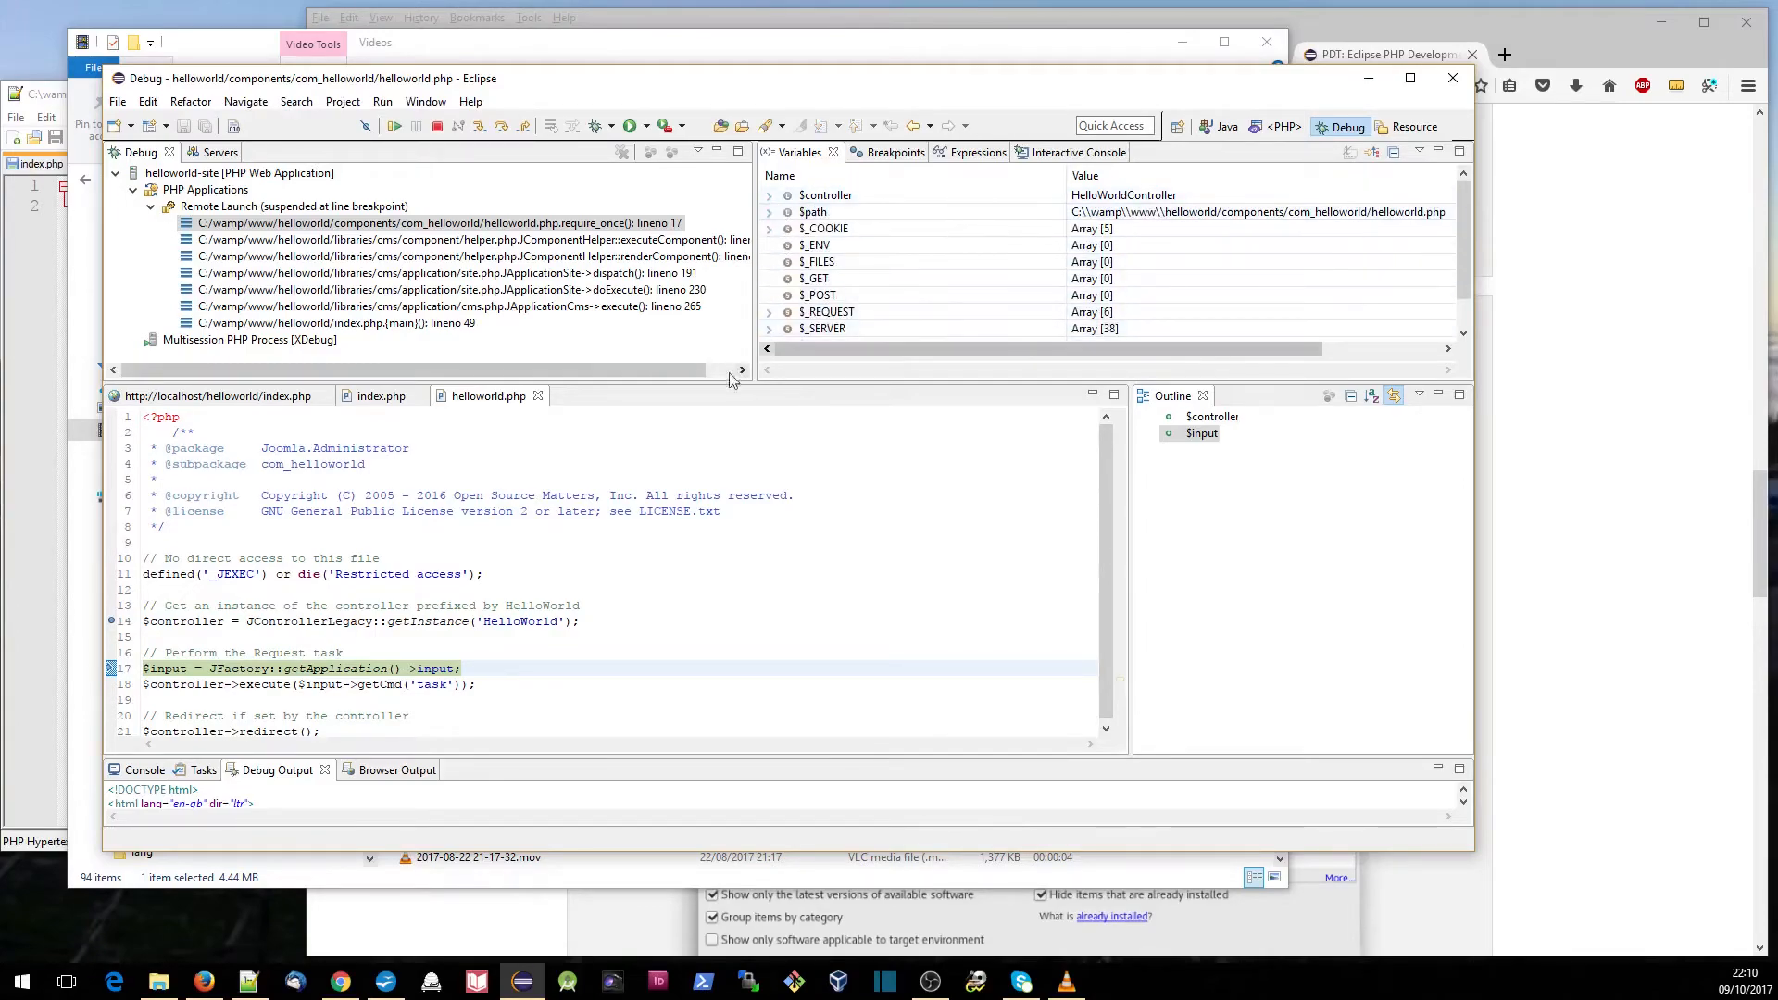
- Terminate the current request and end the helloworld-site debug session
{"action": "scroll", "coordinate": [562, 619], "scroll_direction": "down", "scroll_amount": 1}
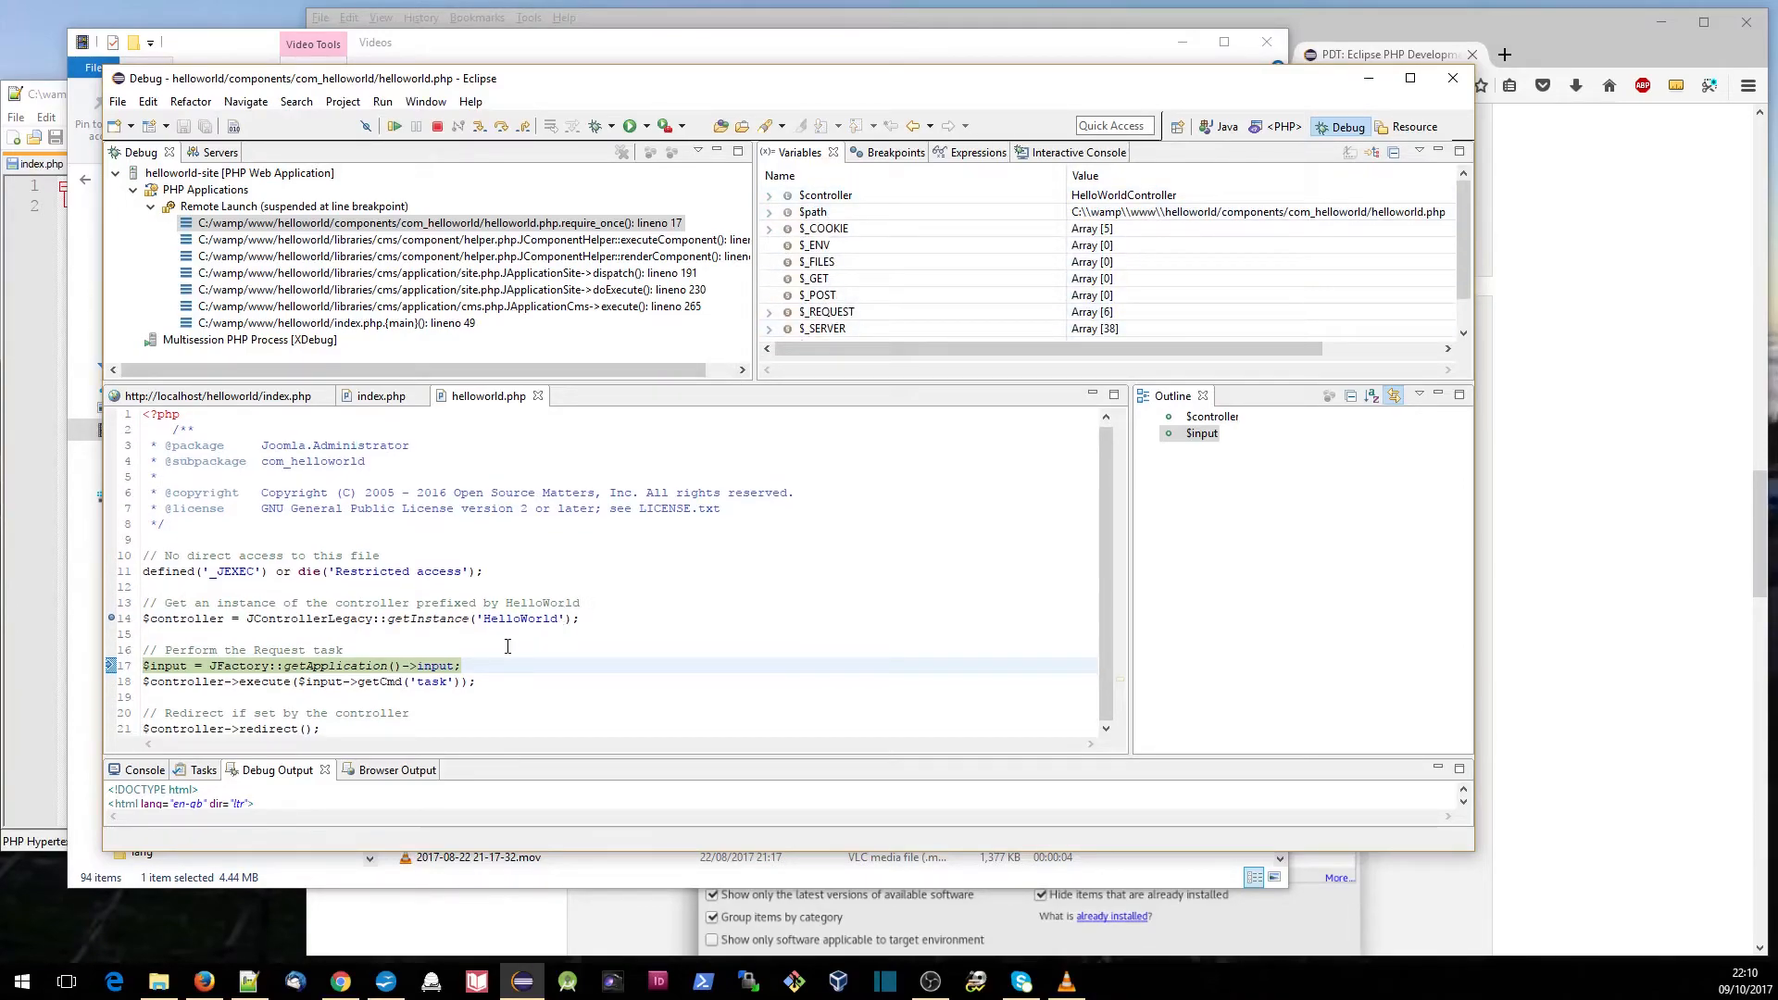
{"action": "left_click", "coordinate": [437, 127]}
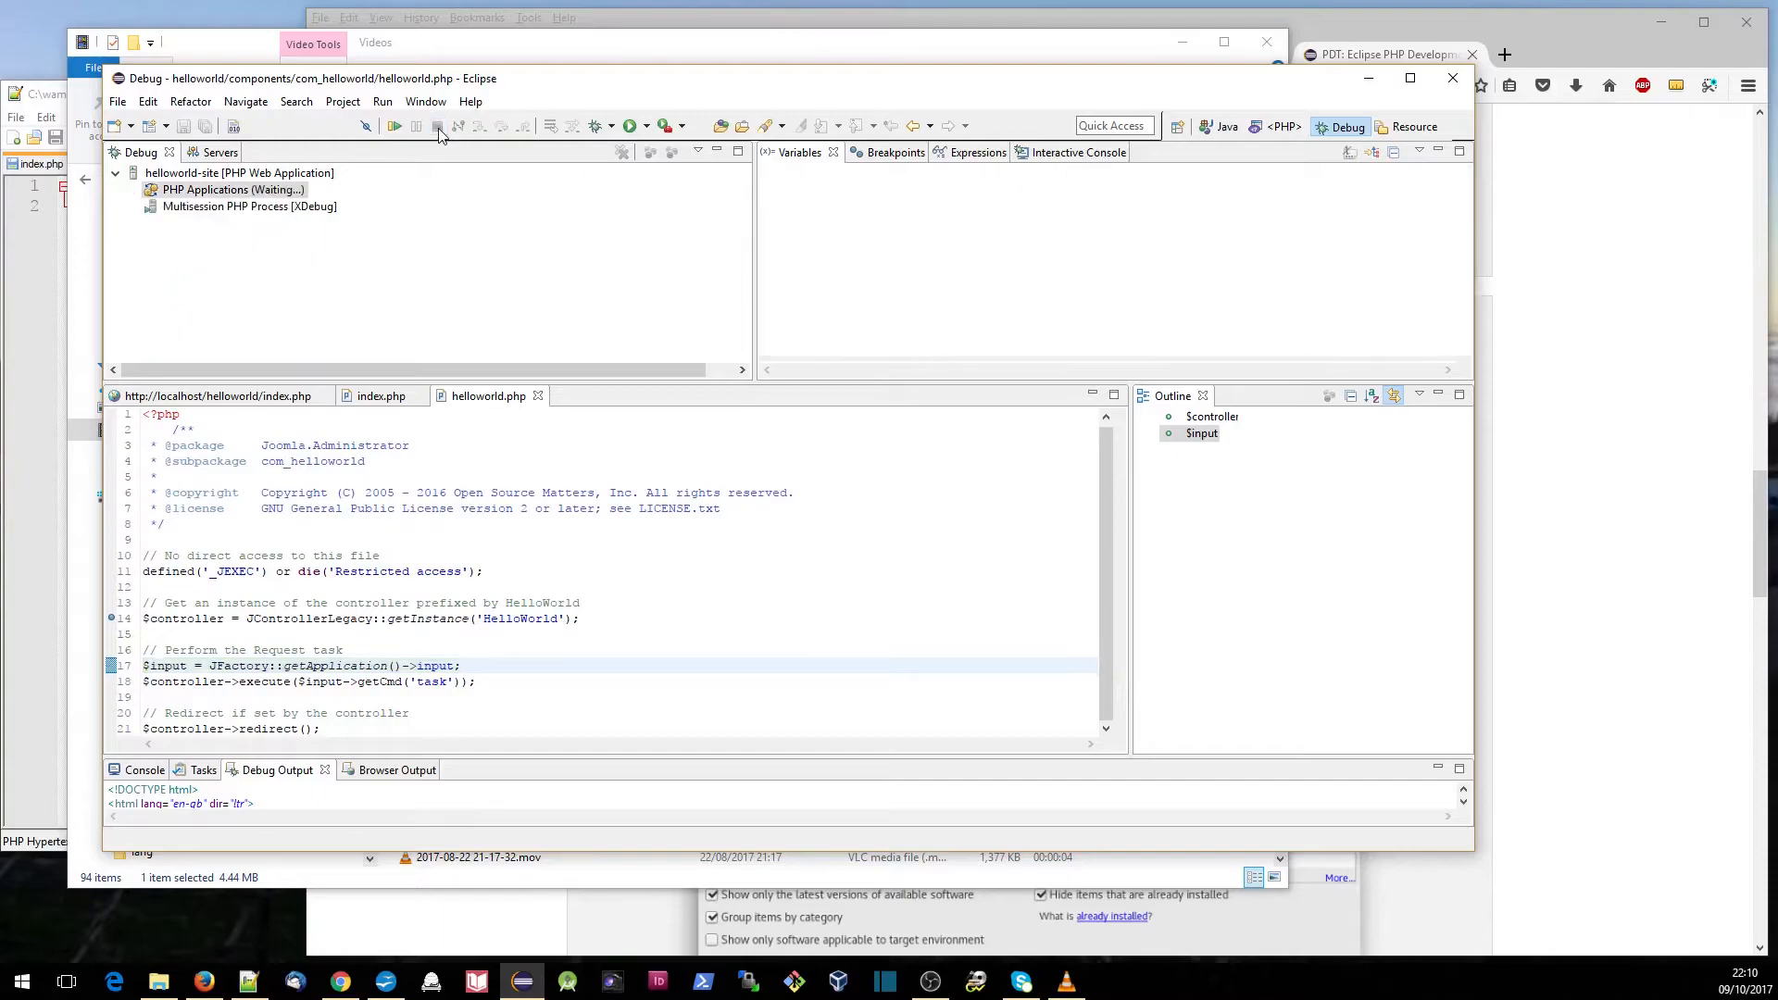
{"action": "left_click", "coordinate": [439, 127]}
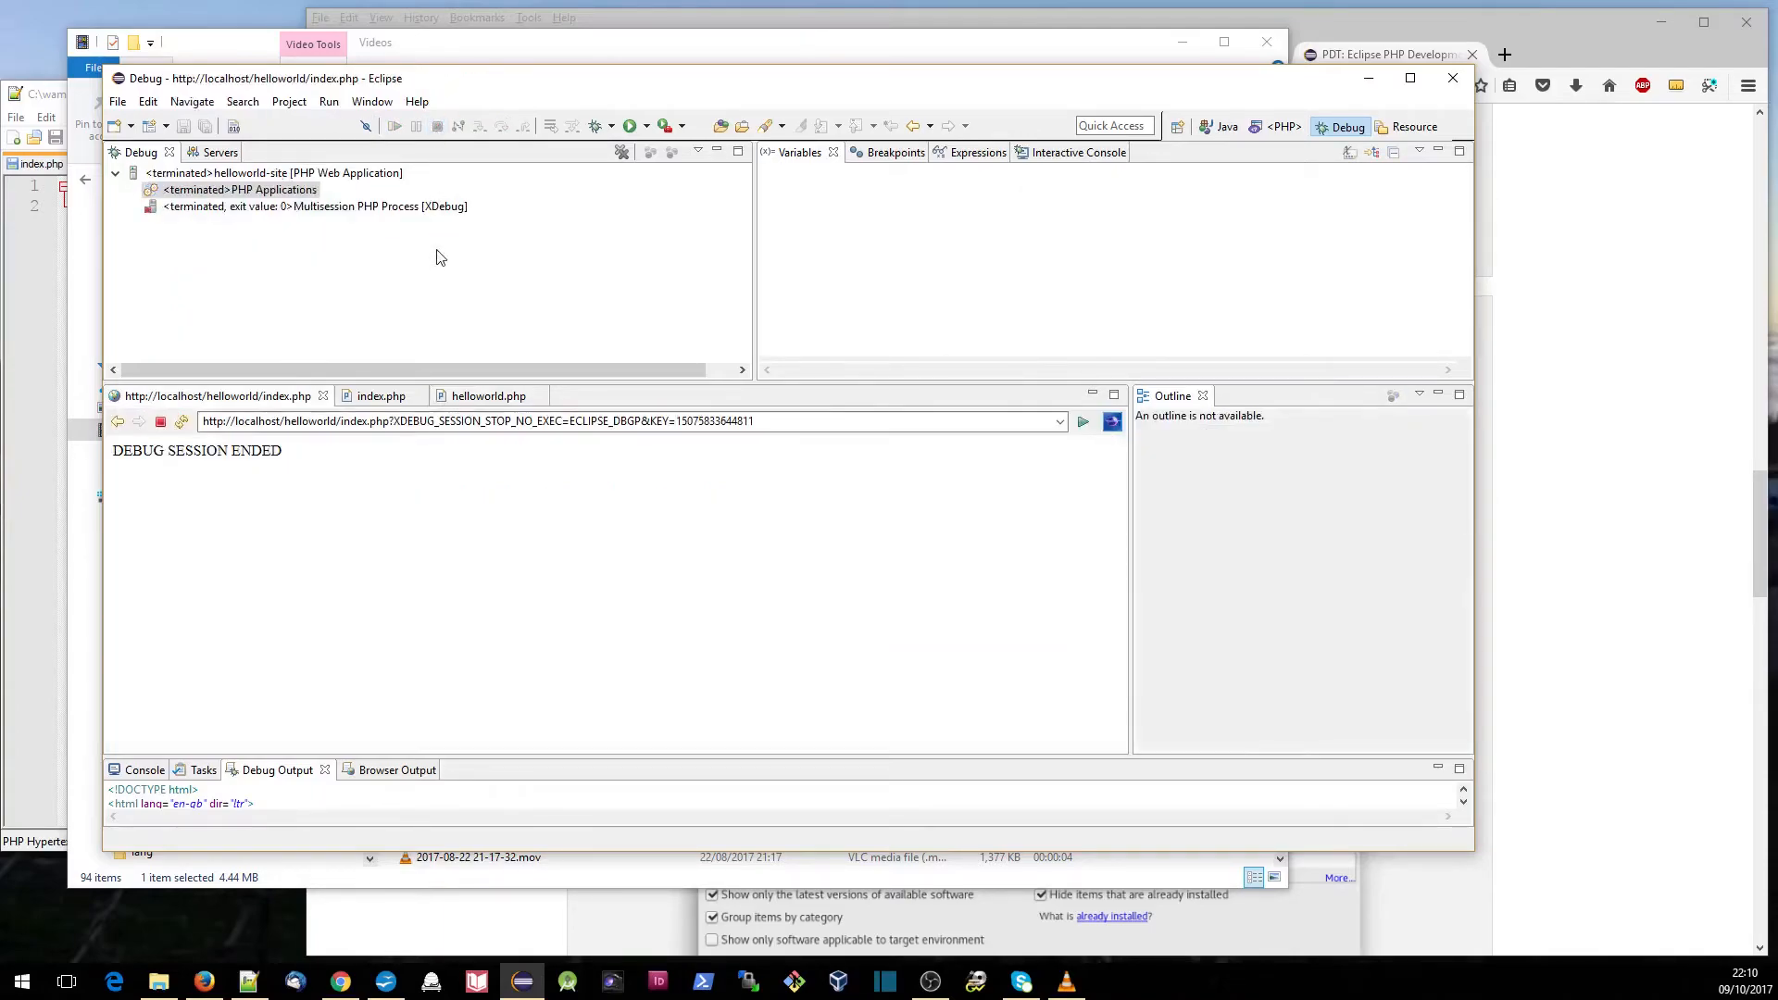
- From the PHP perspective, create a new PHP Web Application debug configuration named helloworld-admin
{"action": "left_click", "coordinate": [1278, 127]}
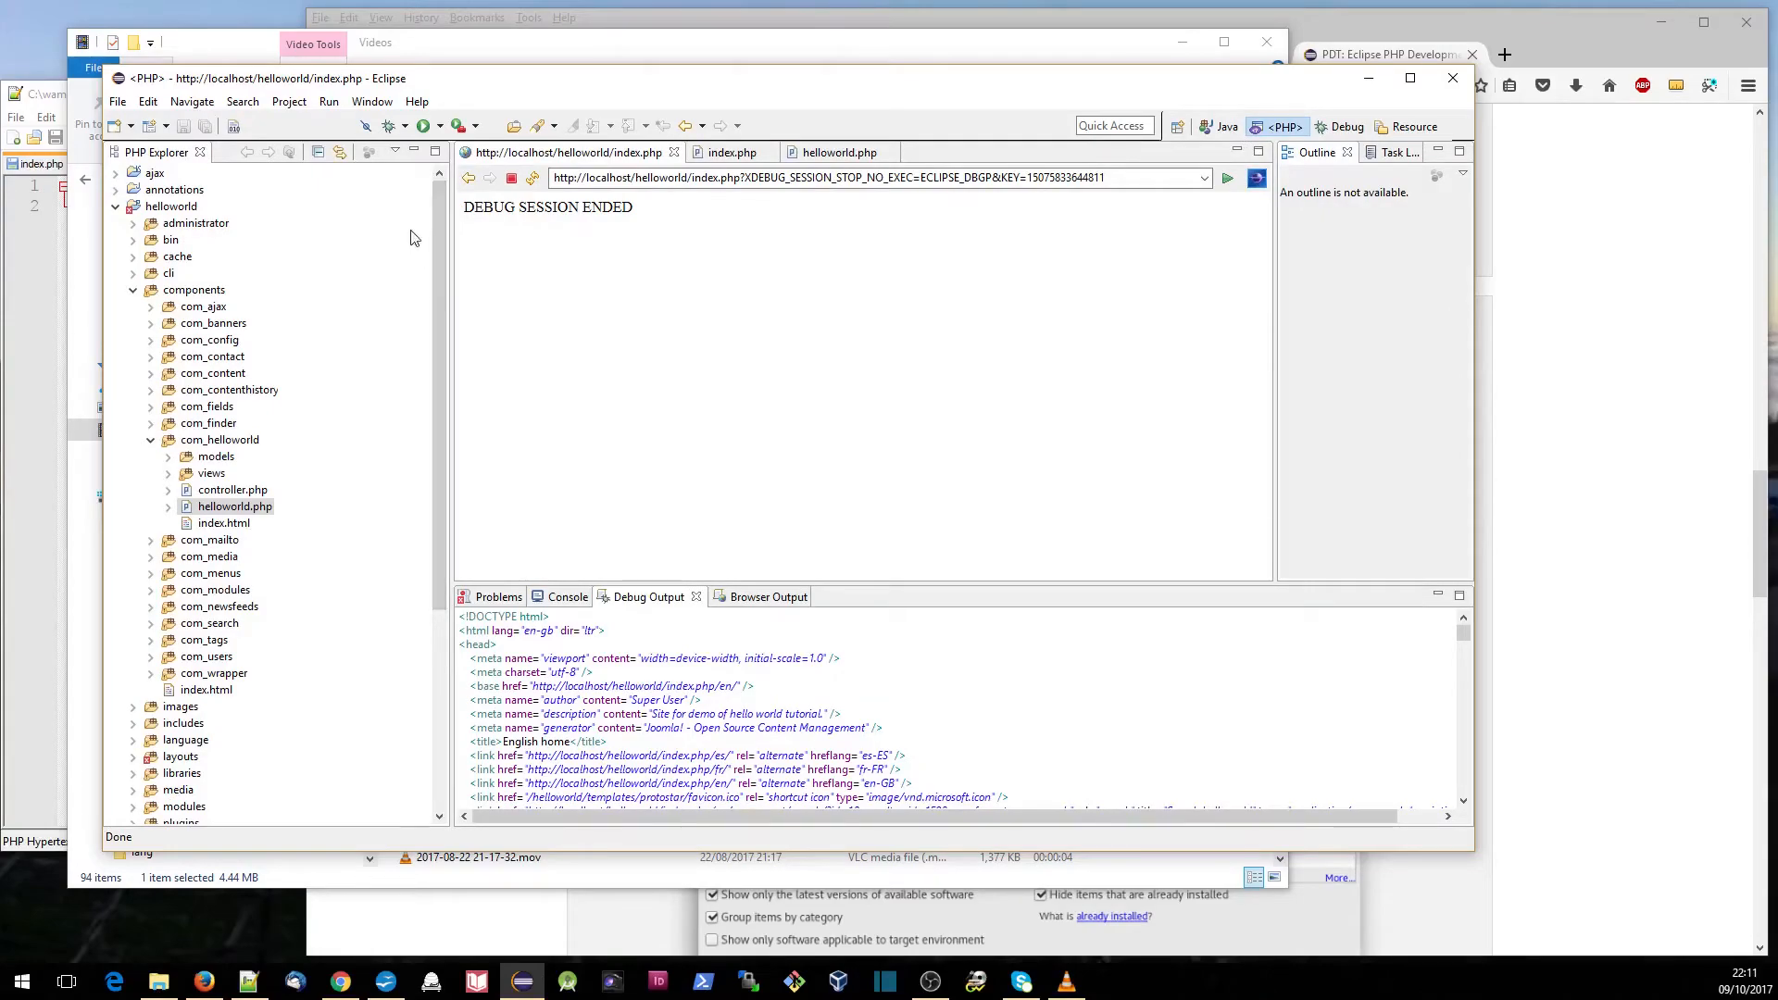
{"action": "left_click", "coordinate": [406, 127]}
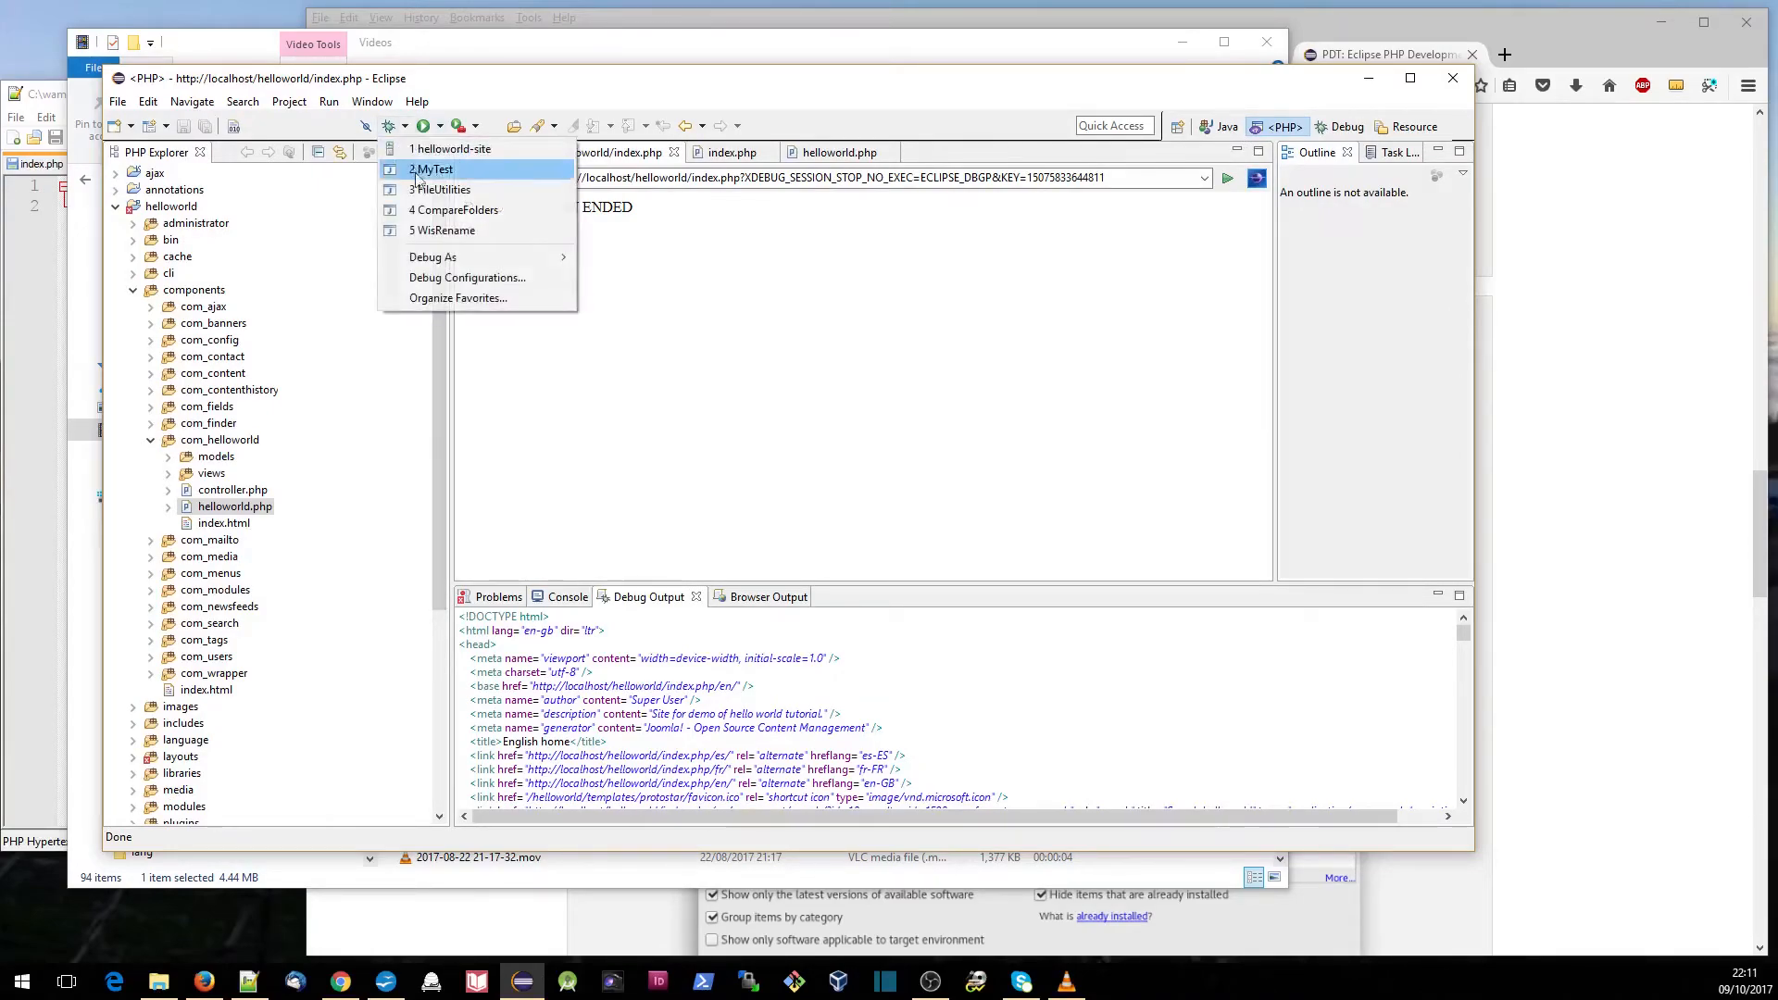
{"action": "left_click", "coordinate": [428, 279]}
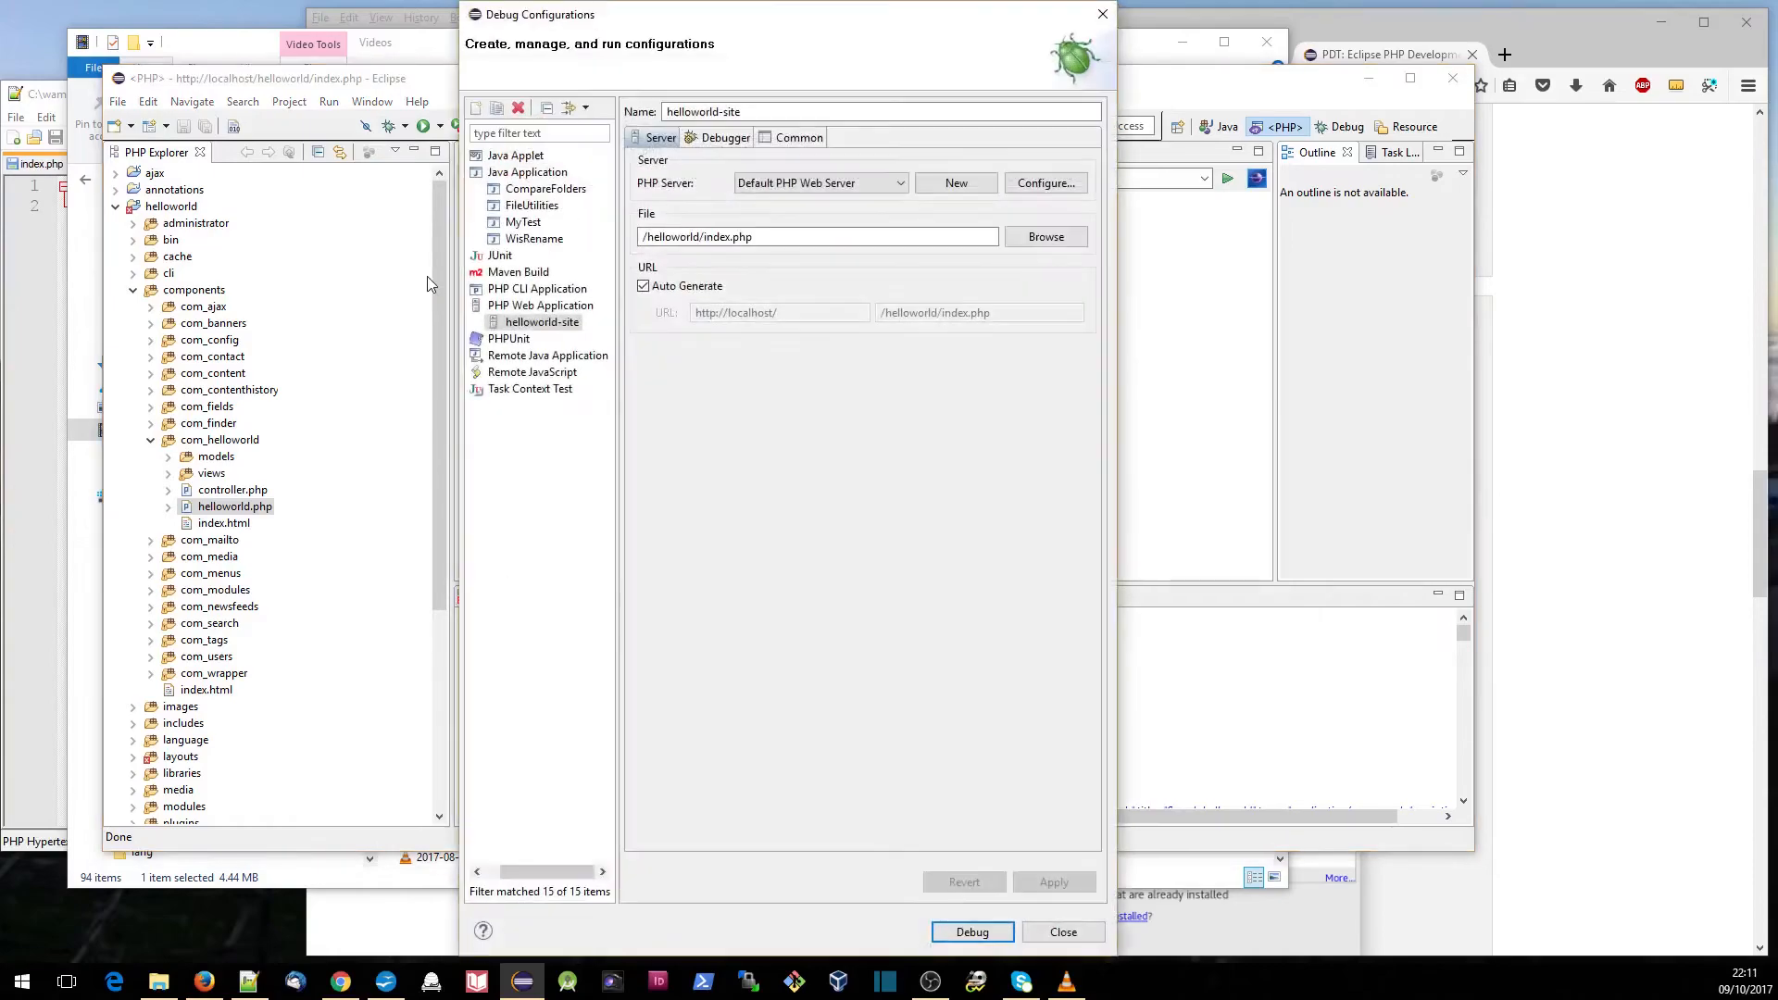
{"action": "left_click", "coordinate": [544, 308]}
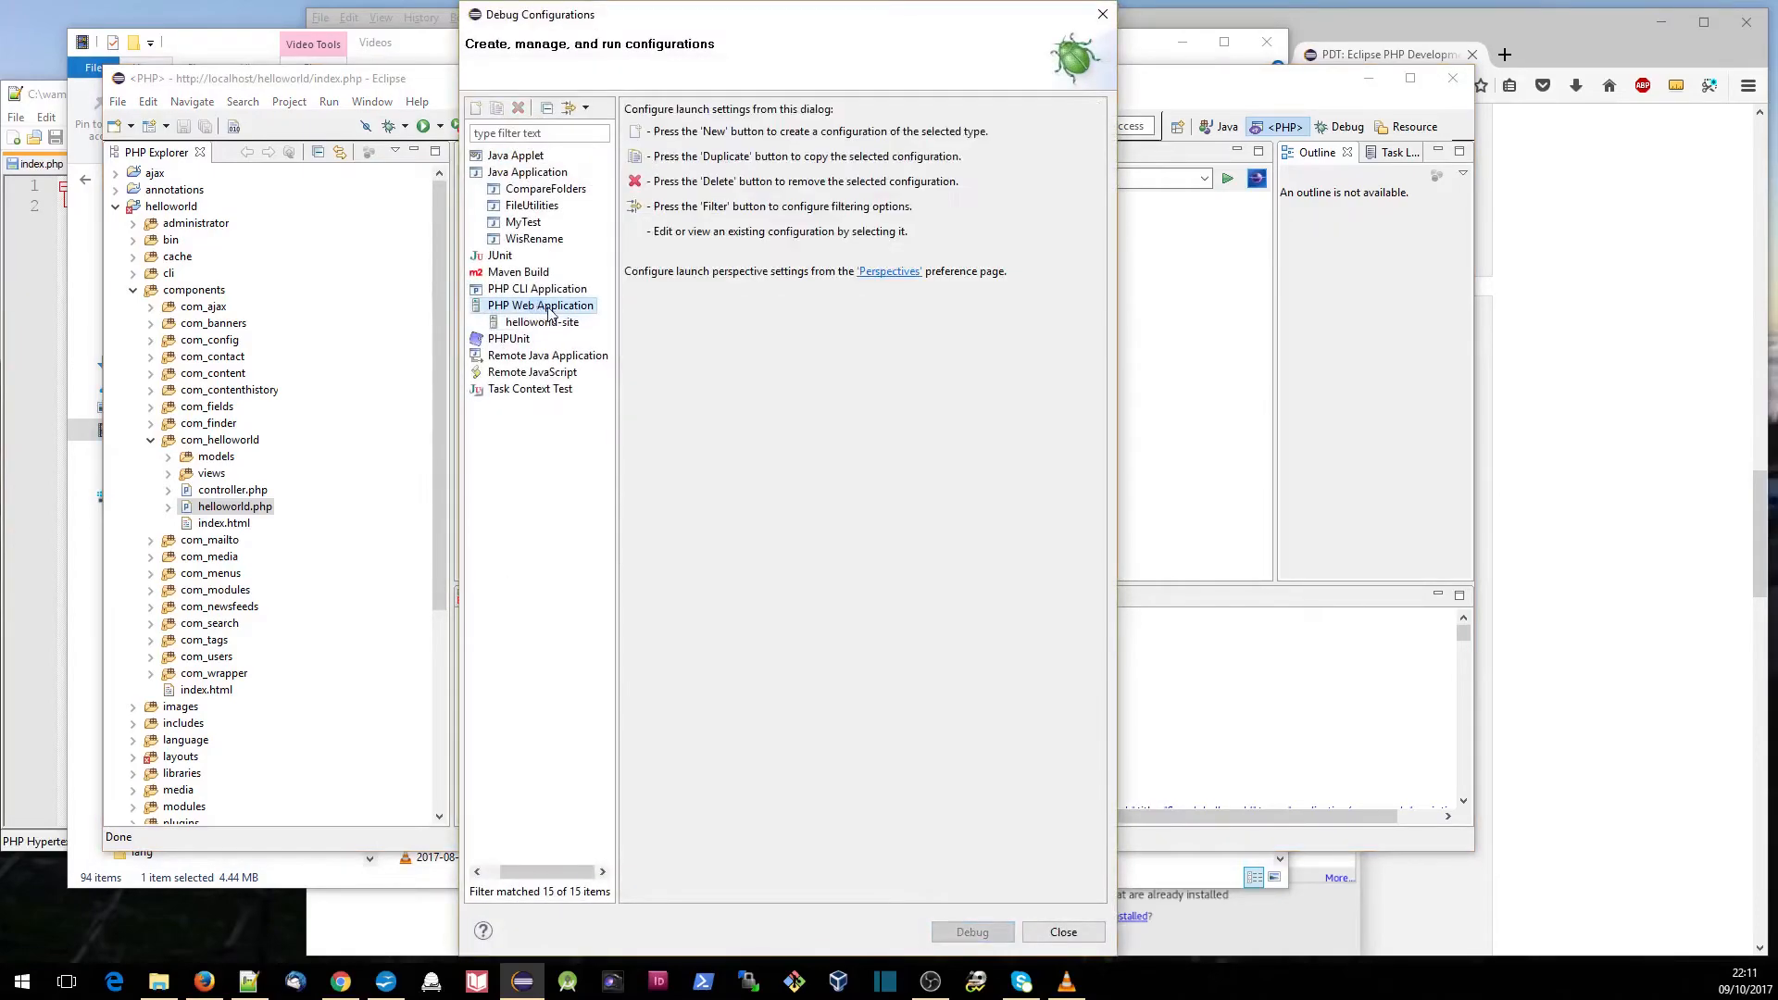
{"action": "left_click", "coordinate": [476, 109]}
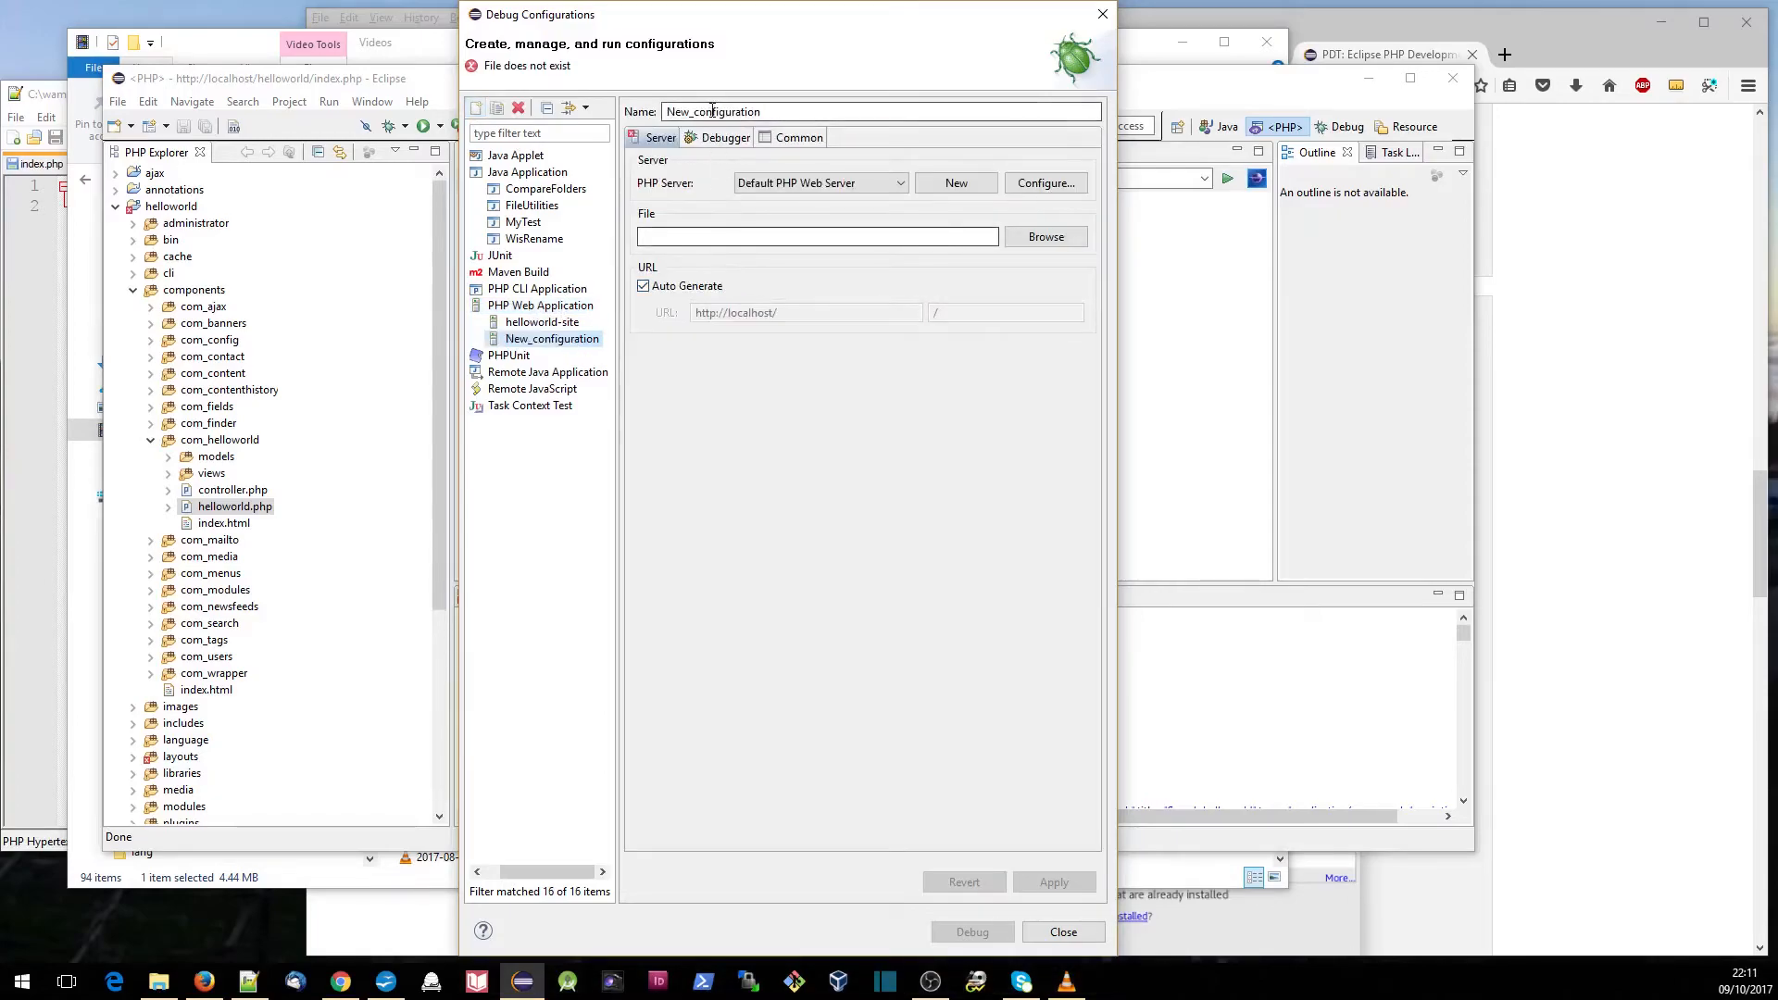
{"action": "double_click", "coordinate": [712, 111]}
{"action": "type", "text": "he"}
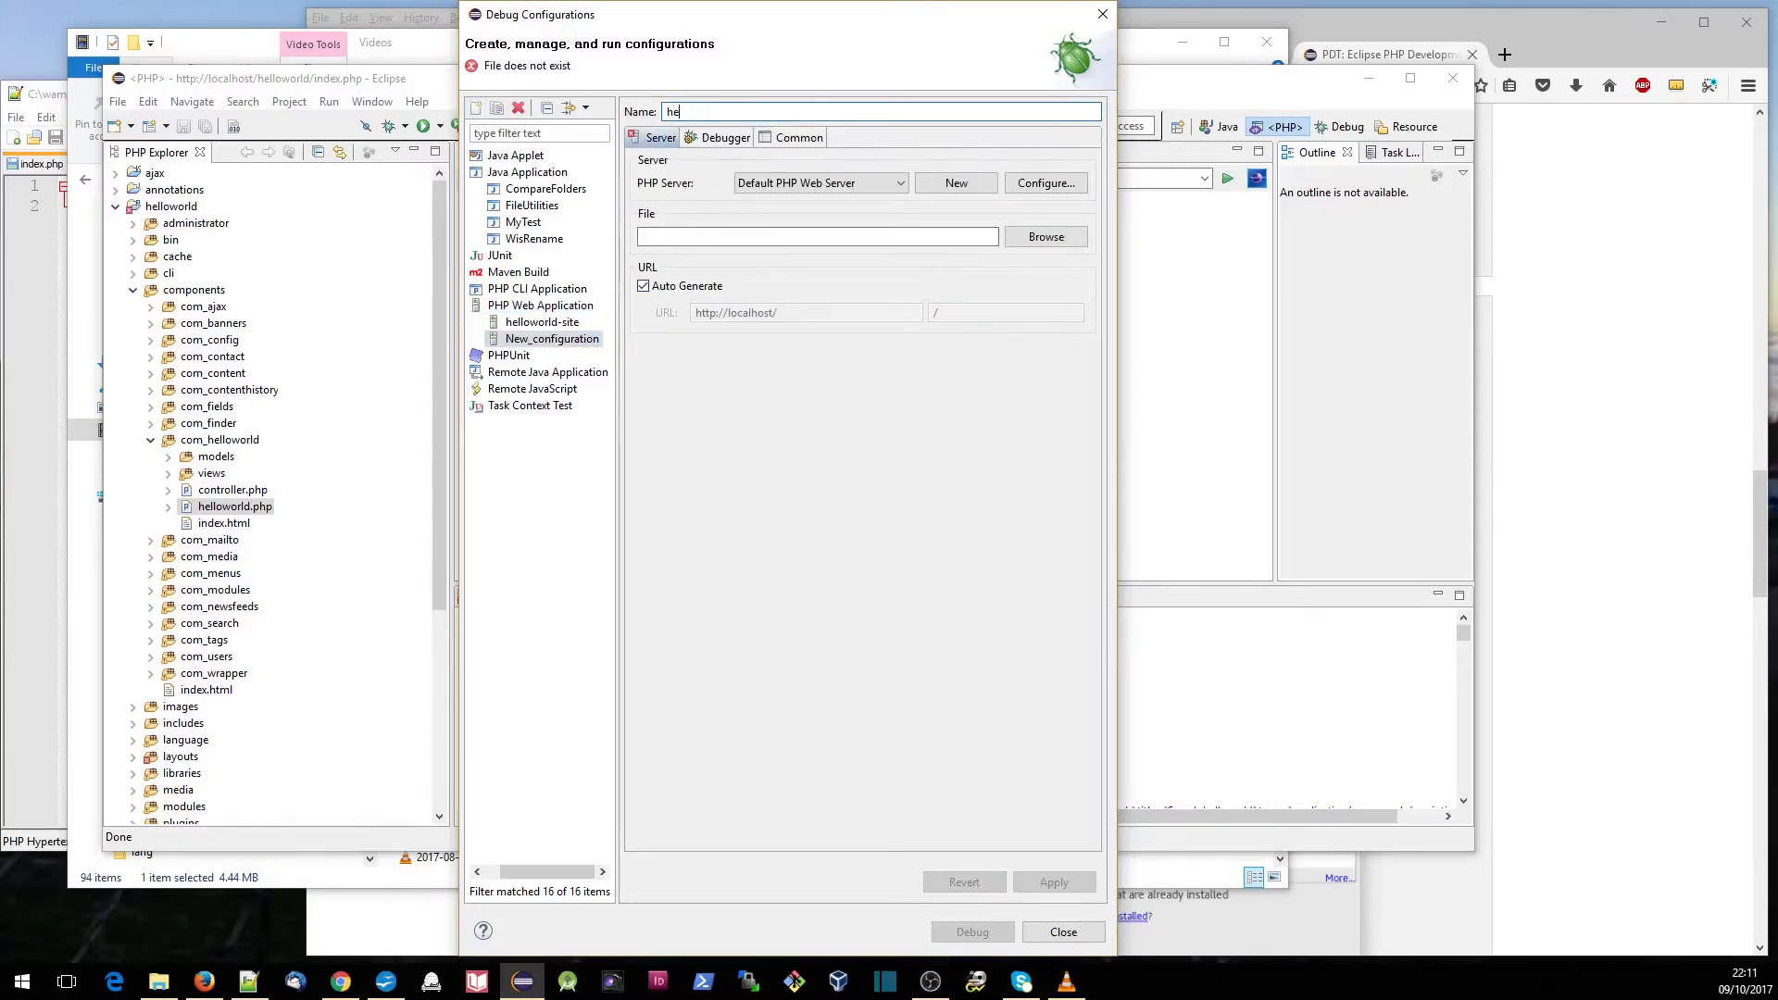
{"action": "type", "text": "lloworld-admin"}
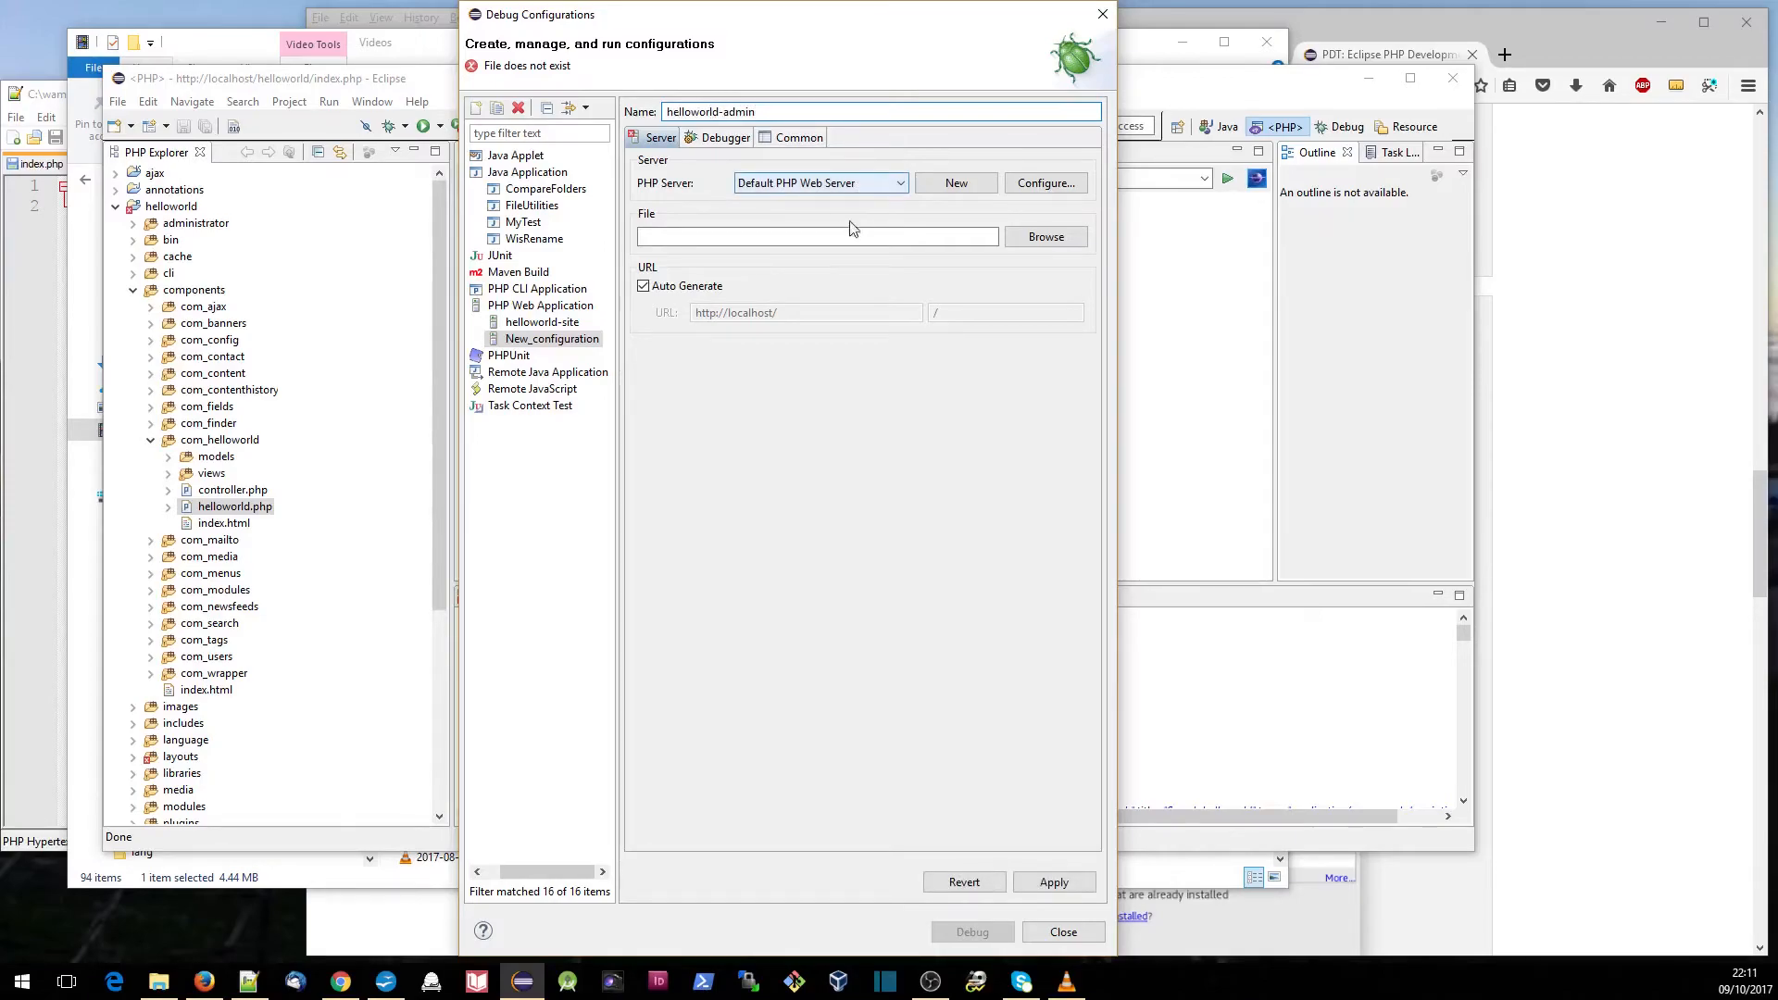
- Set the helloworld-admin configuration's file to /helloworld/administrator/index.php, apply it and start debugging with it
{"action": "left_click", "coordinate": [1011, 243]}
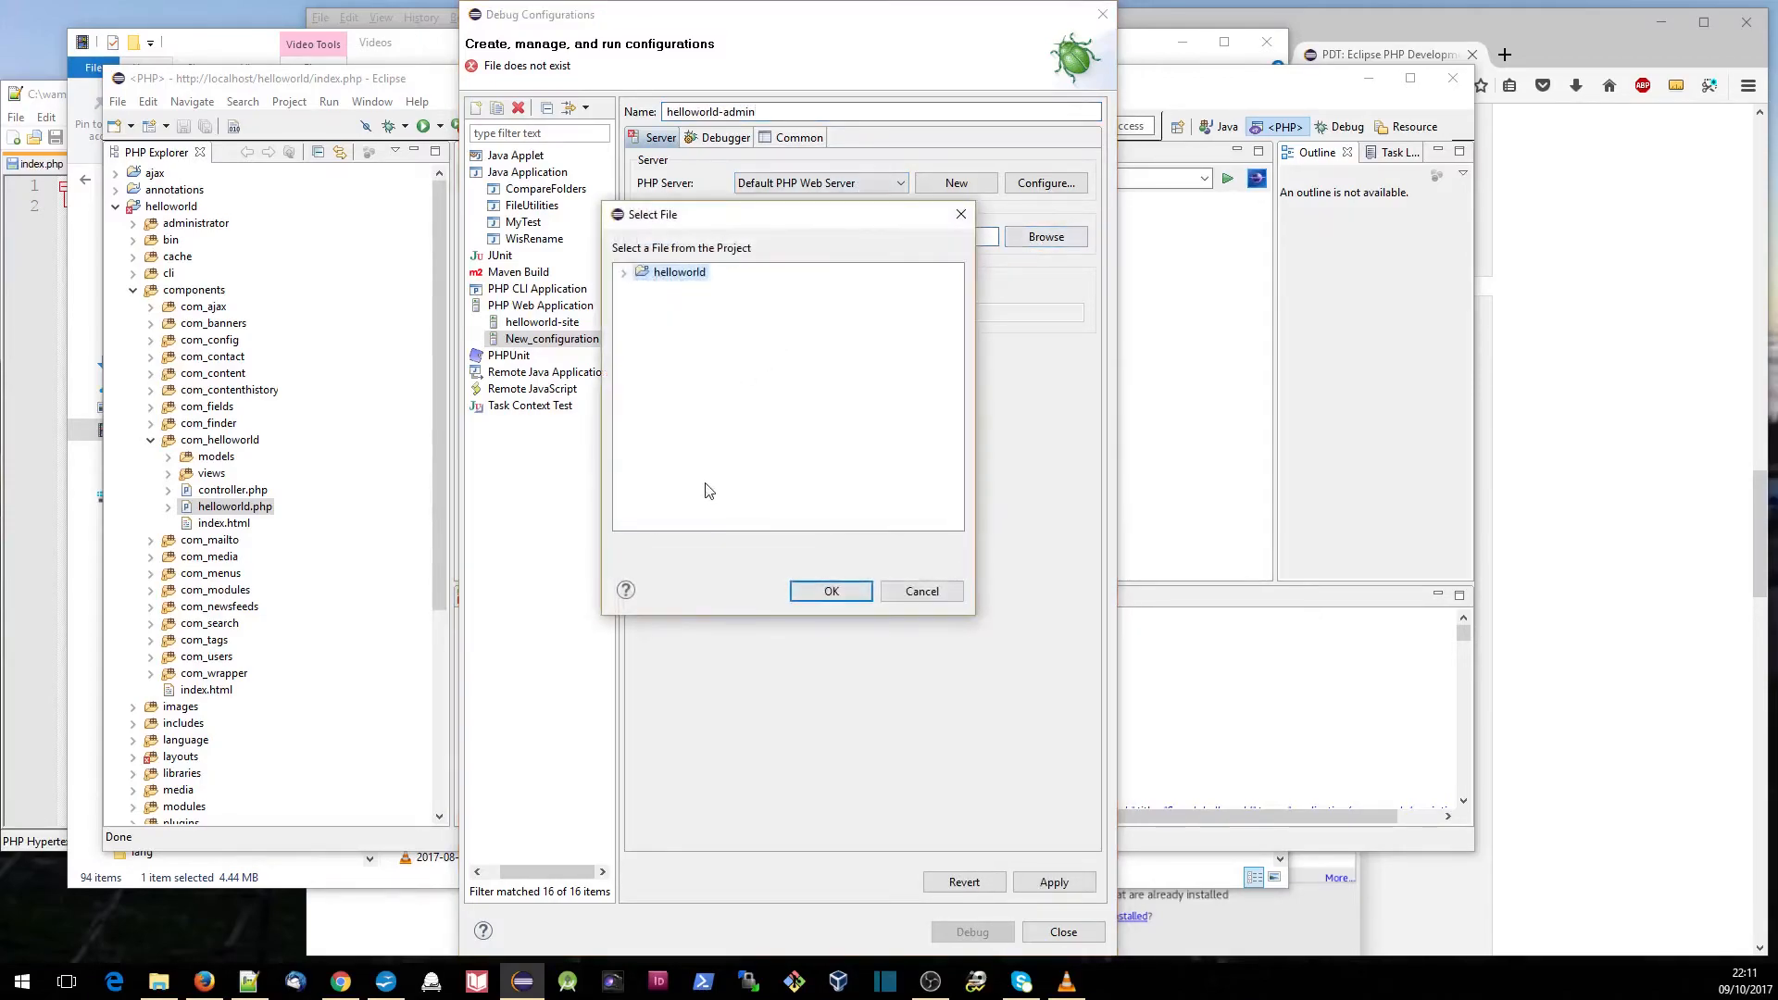
{"action": "left_click", "coordinate": [624, 272]}
{"action": "left_click", "coordinate": [640, 290]}
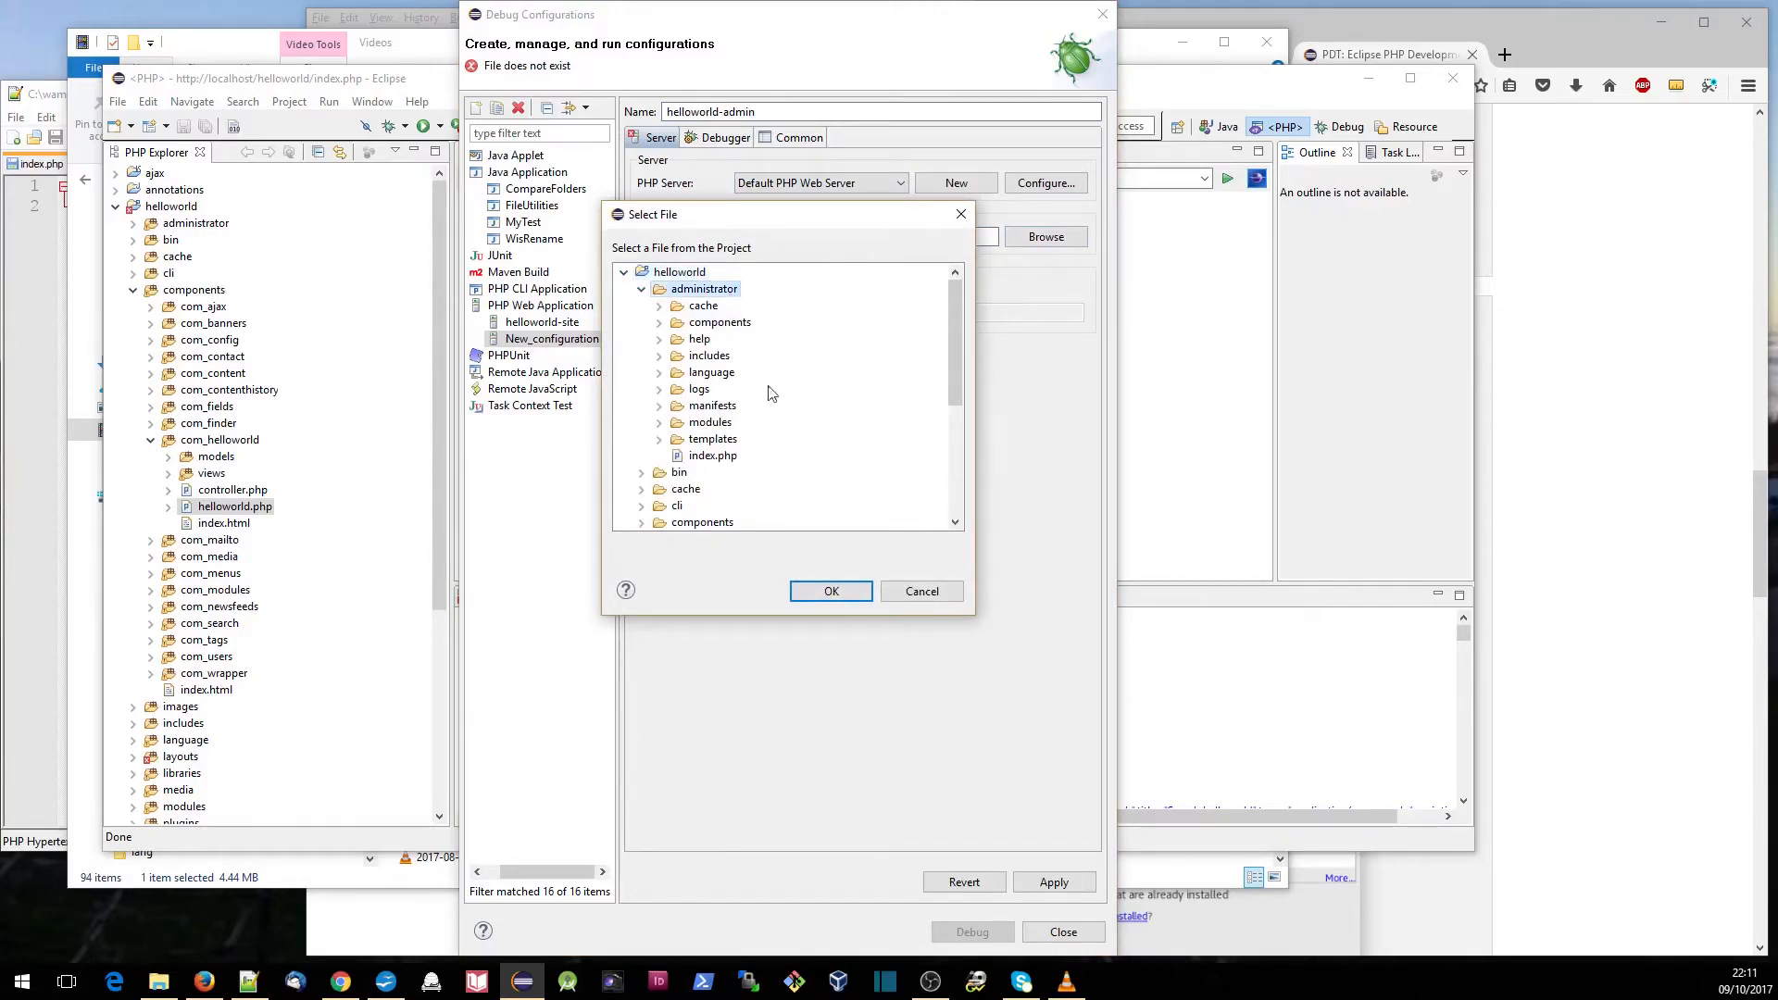
{"action": "left_click", "coordinate": [718, 456]}
{"action": "left_click", "coordinate": [820, 592]}
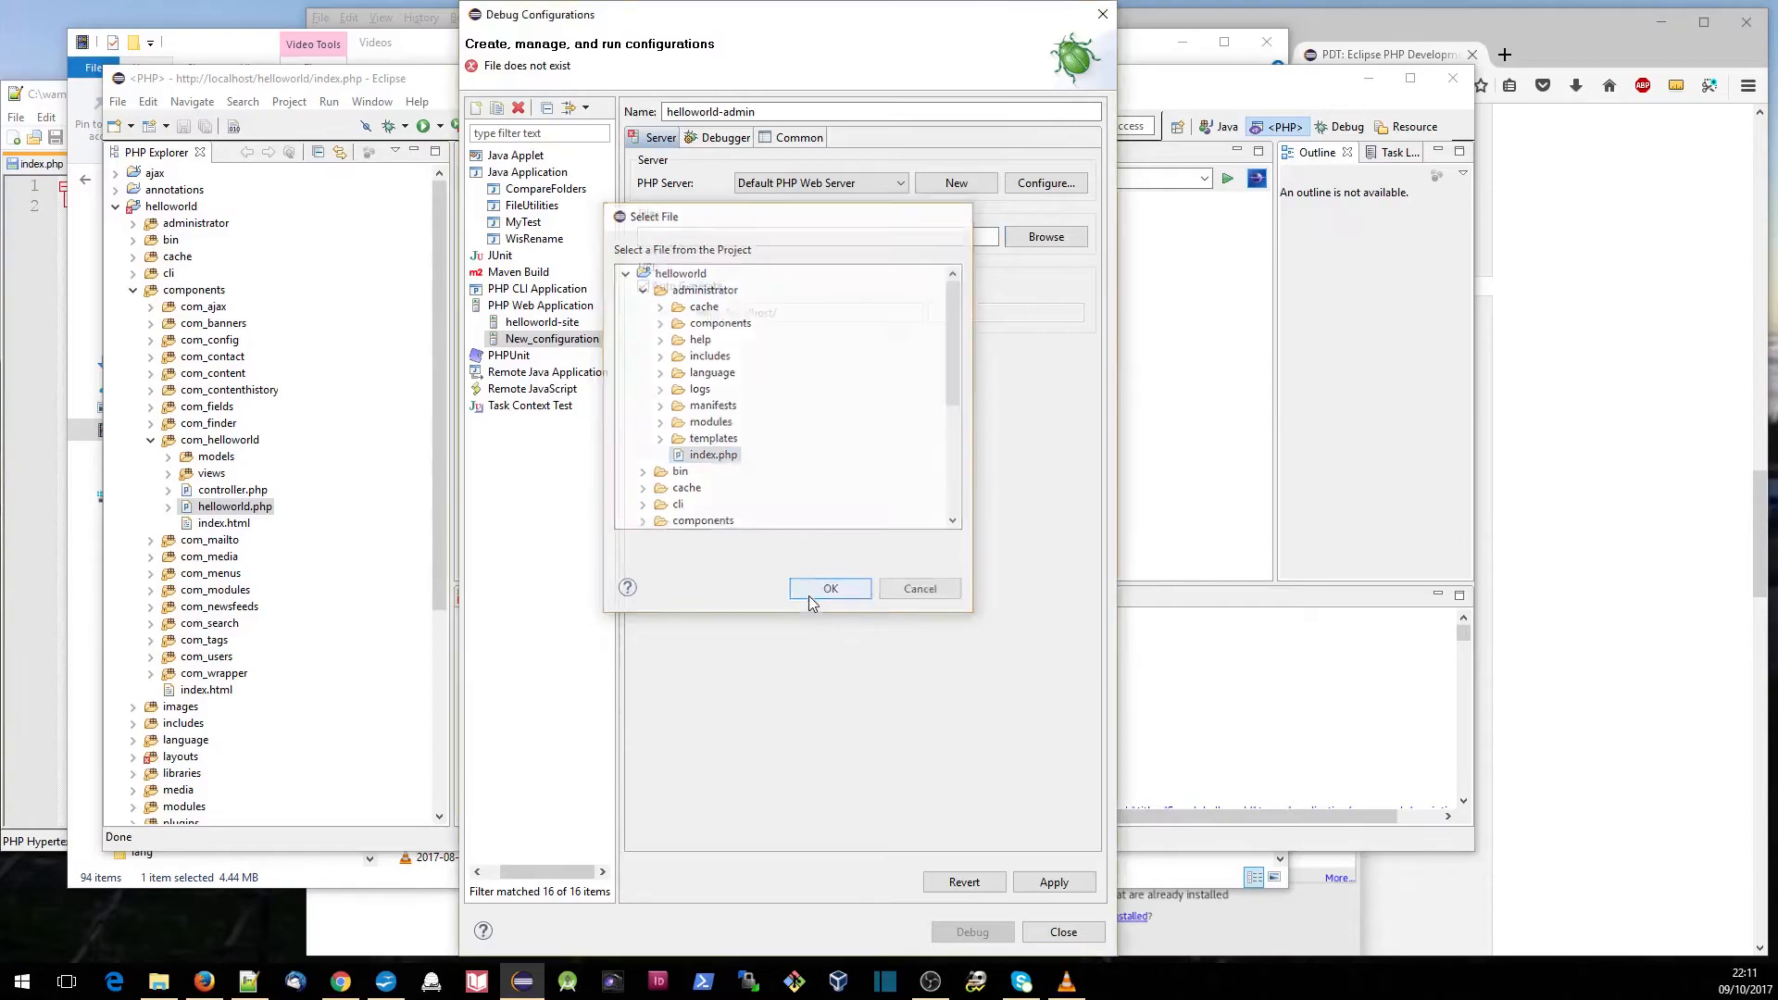
{"action": "left_click", "coordinate": [1053, 881]}
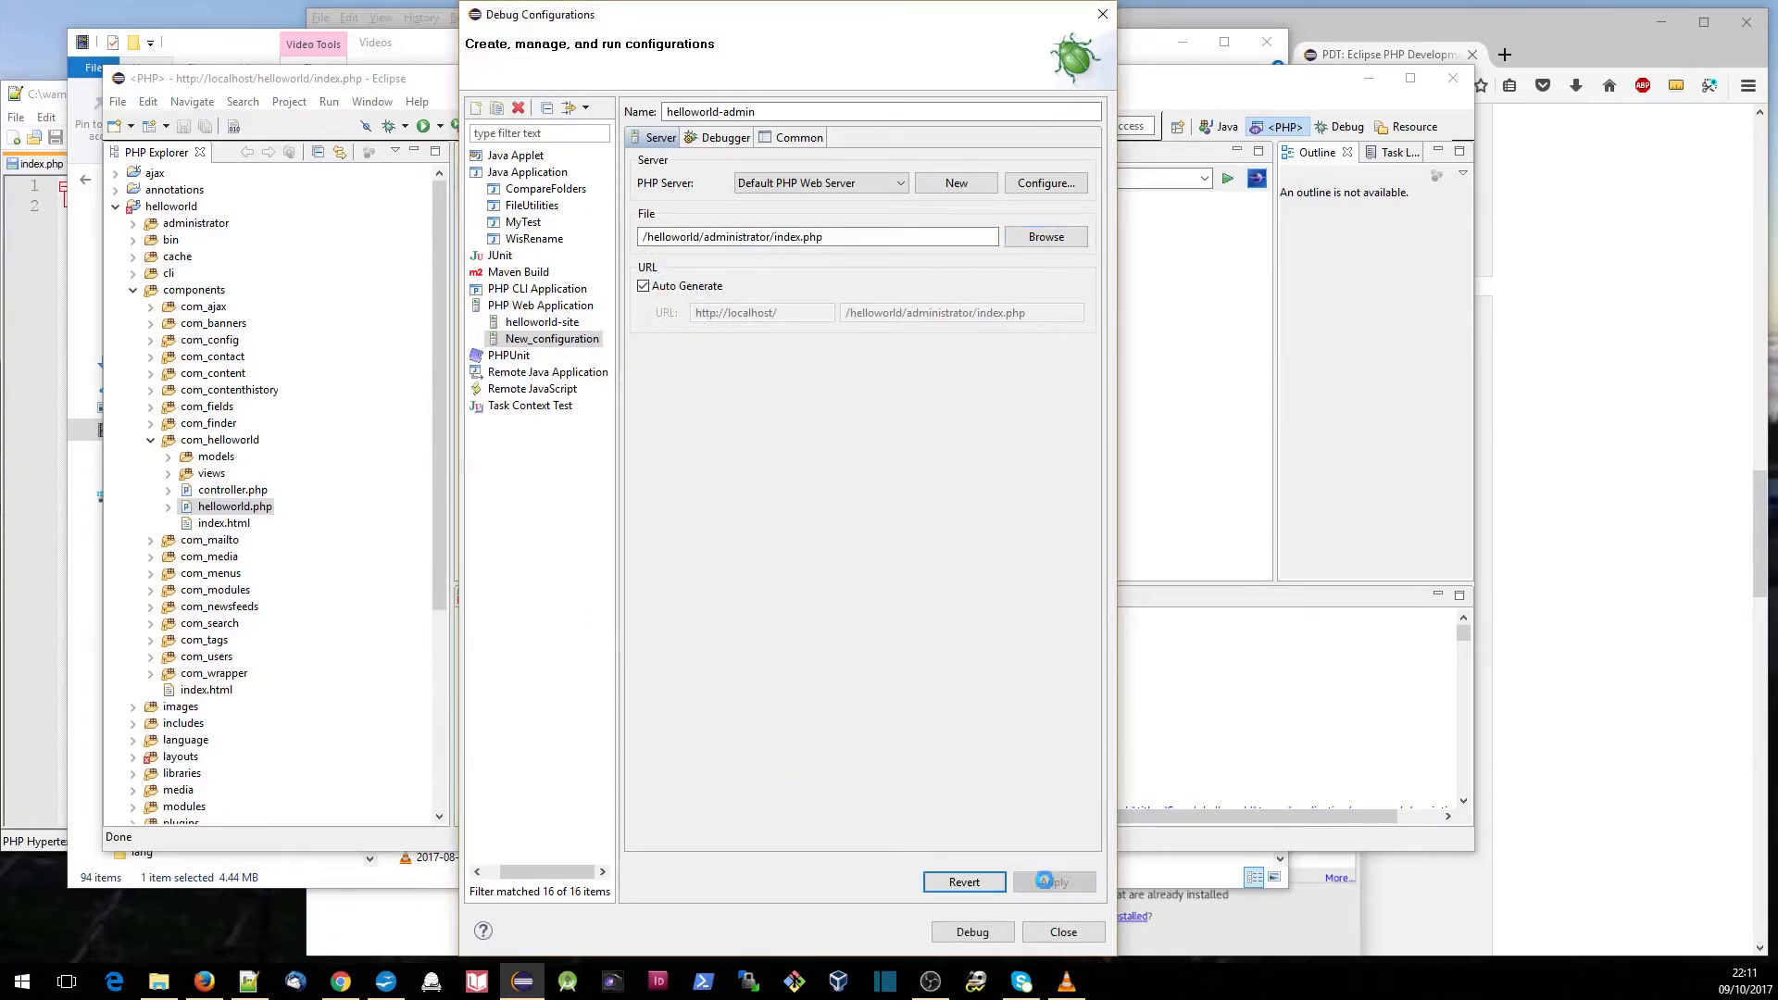
{"action": "left_click", "coordinate": [972, 932]}
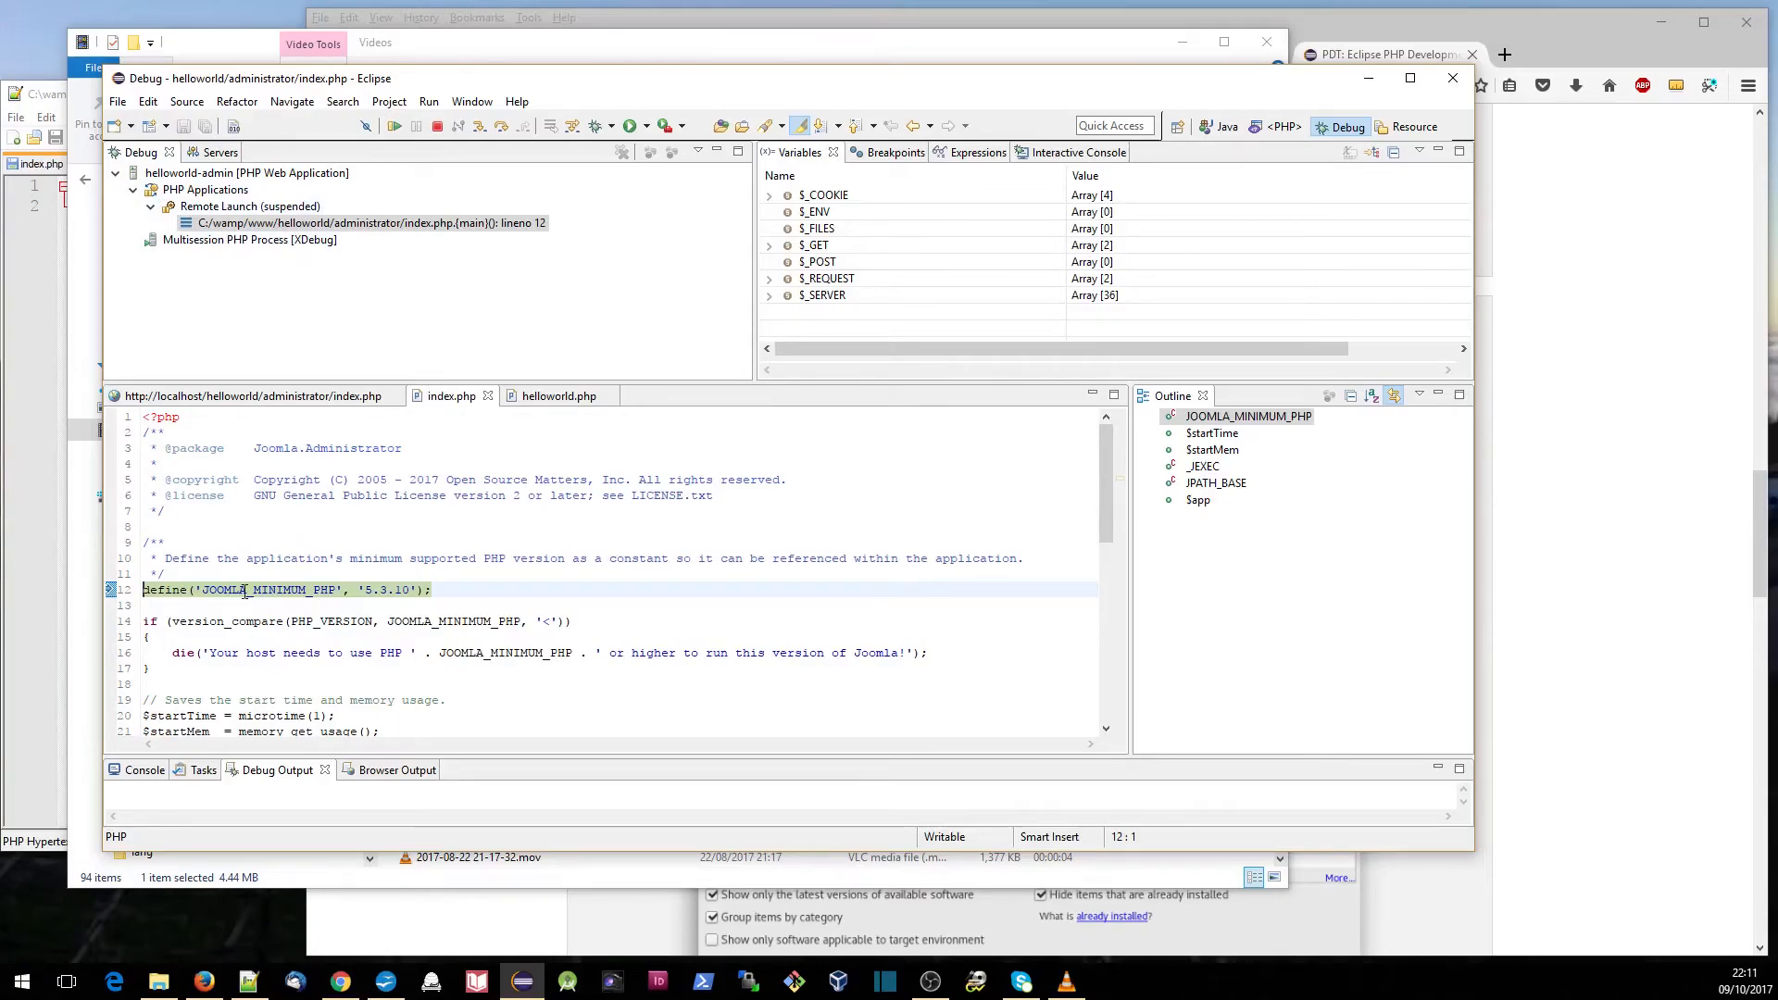
- In the PHP perspective, open helloworld.php from the helloworld project's administrator/components/com_helloworld folder
{"action": "left_click", "coordinate": [1278, 127]}
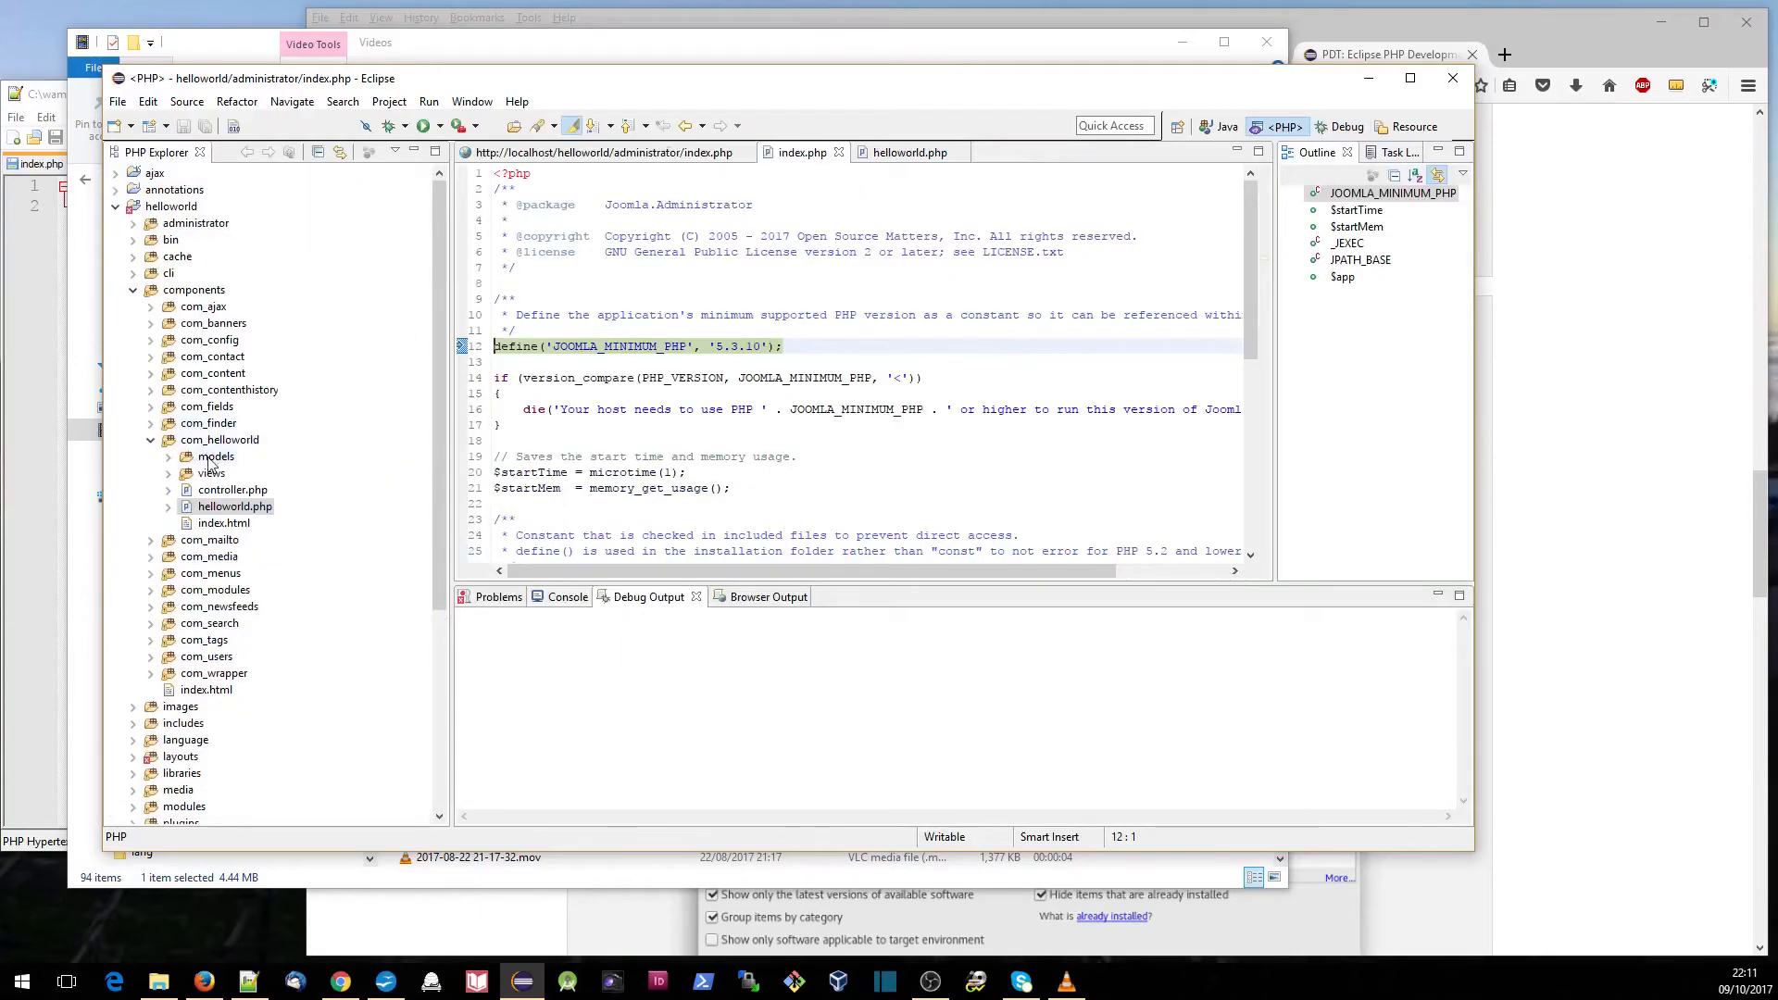
{"action": "left_click", "coordinate": [132, 289]}
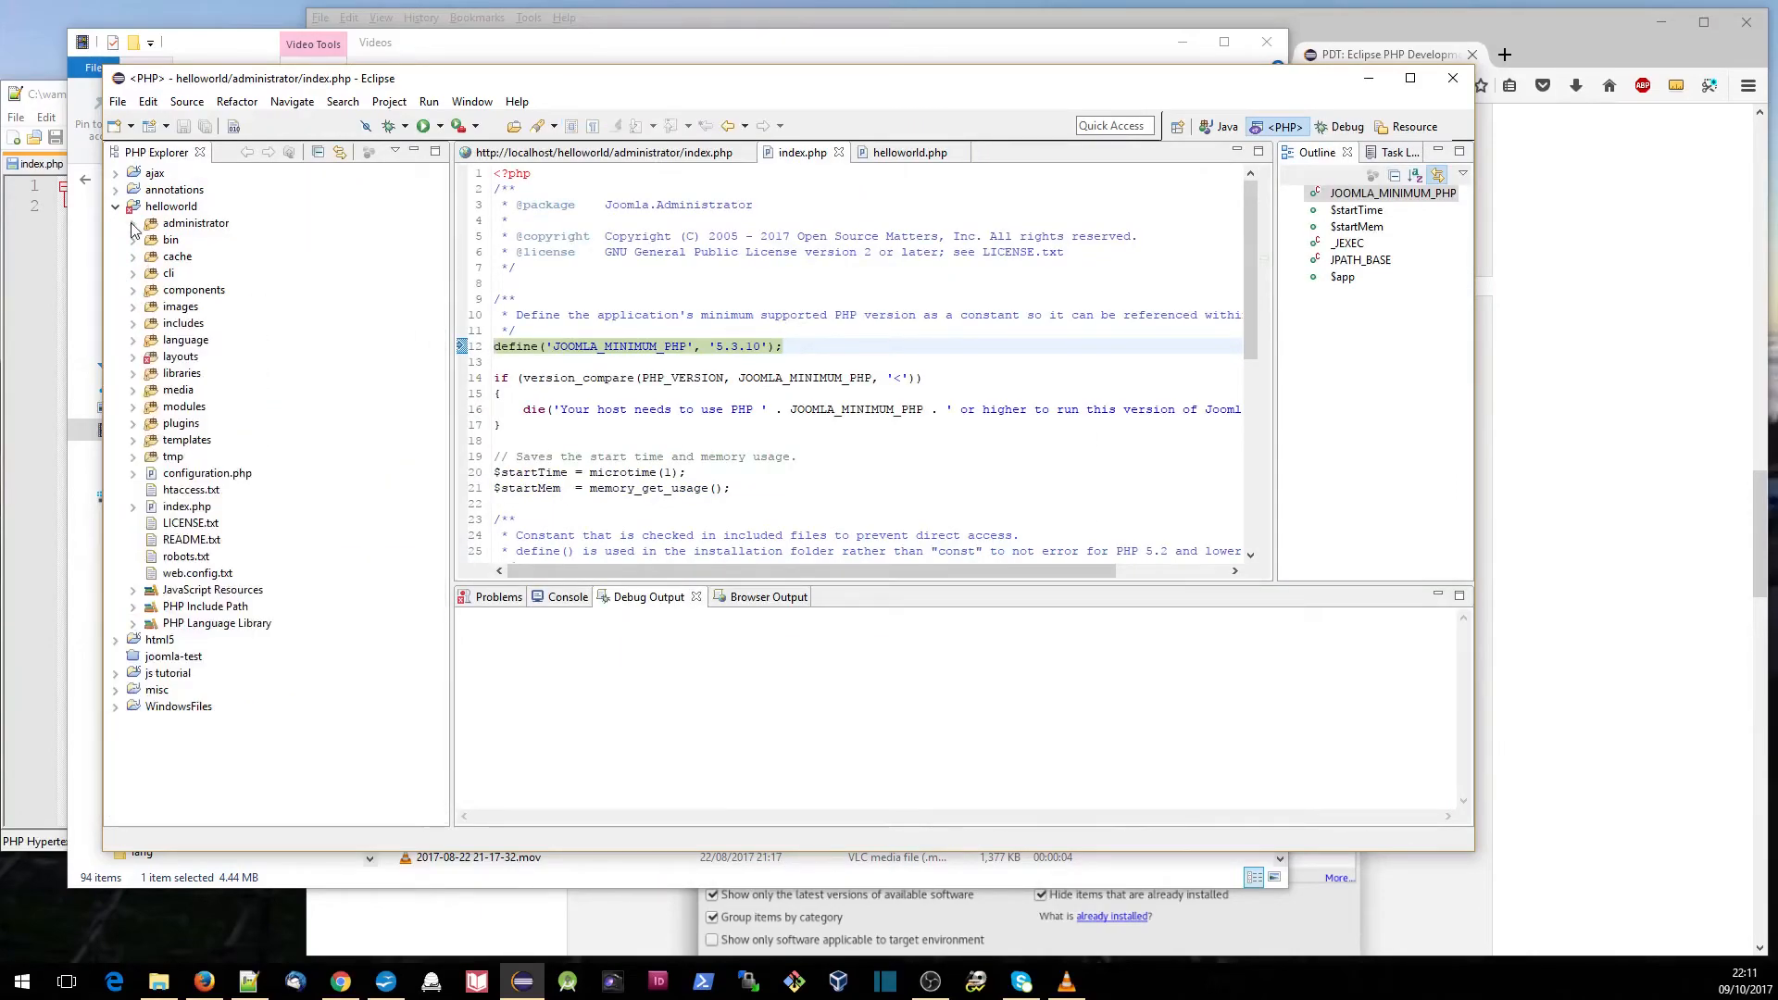
{"action": "left_click", "coordinate": [132, 224]}
{"action": "left_click", "coordinate": [151, 257]}
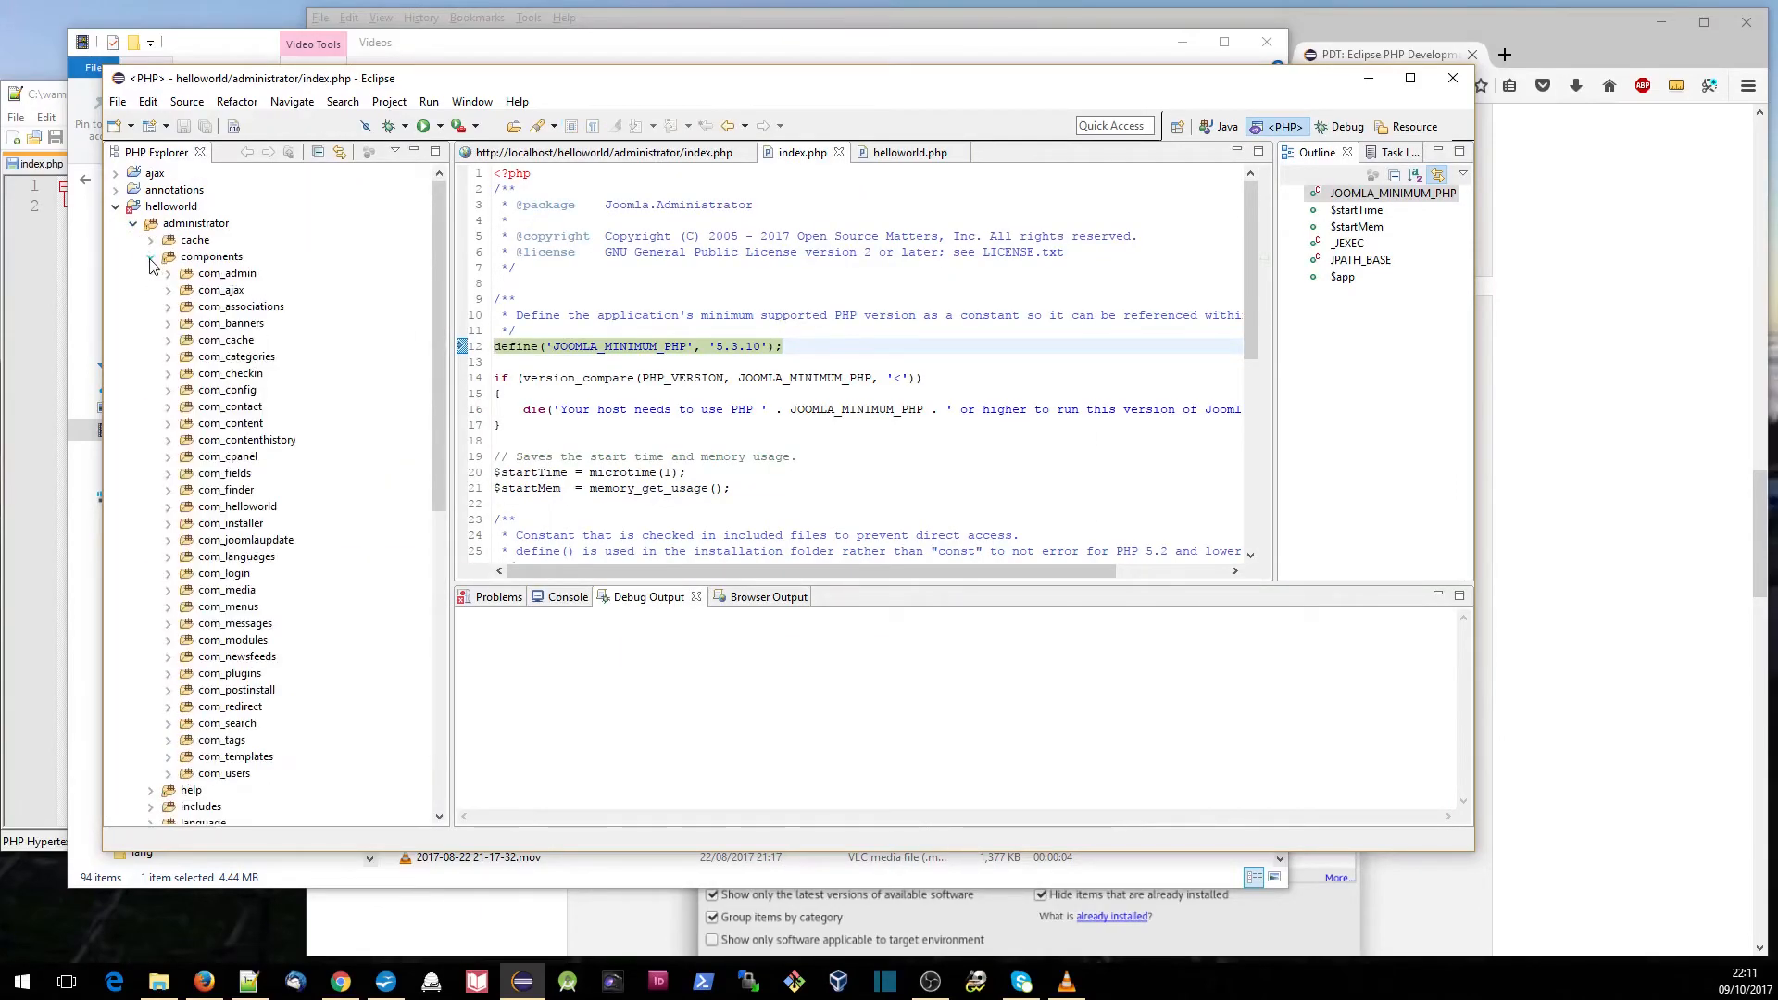
{"action": "left_click", "coordinate": [170, 509]}
{"action": "left_click", "coordinate": [239, 692]}
{"action": "double_click", "coordinate": [239, 692]}
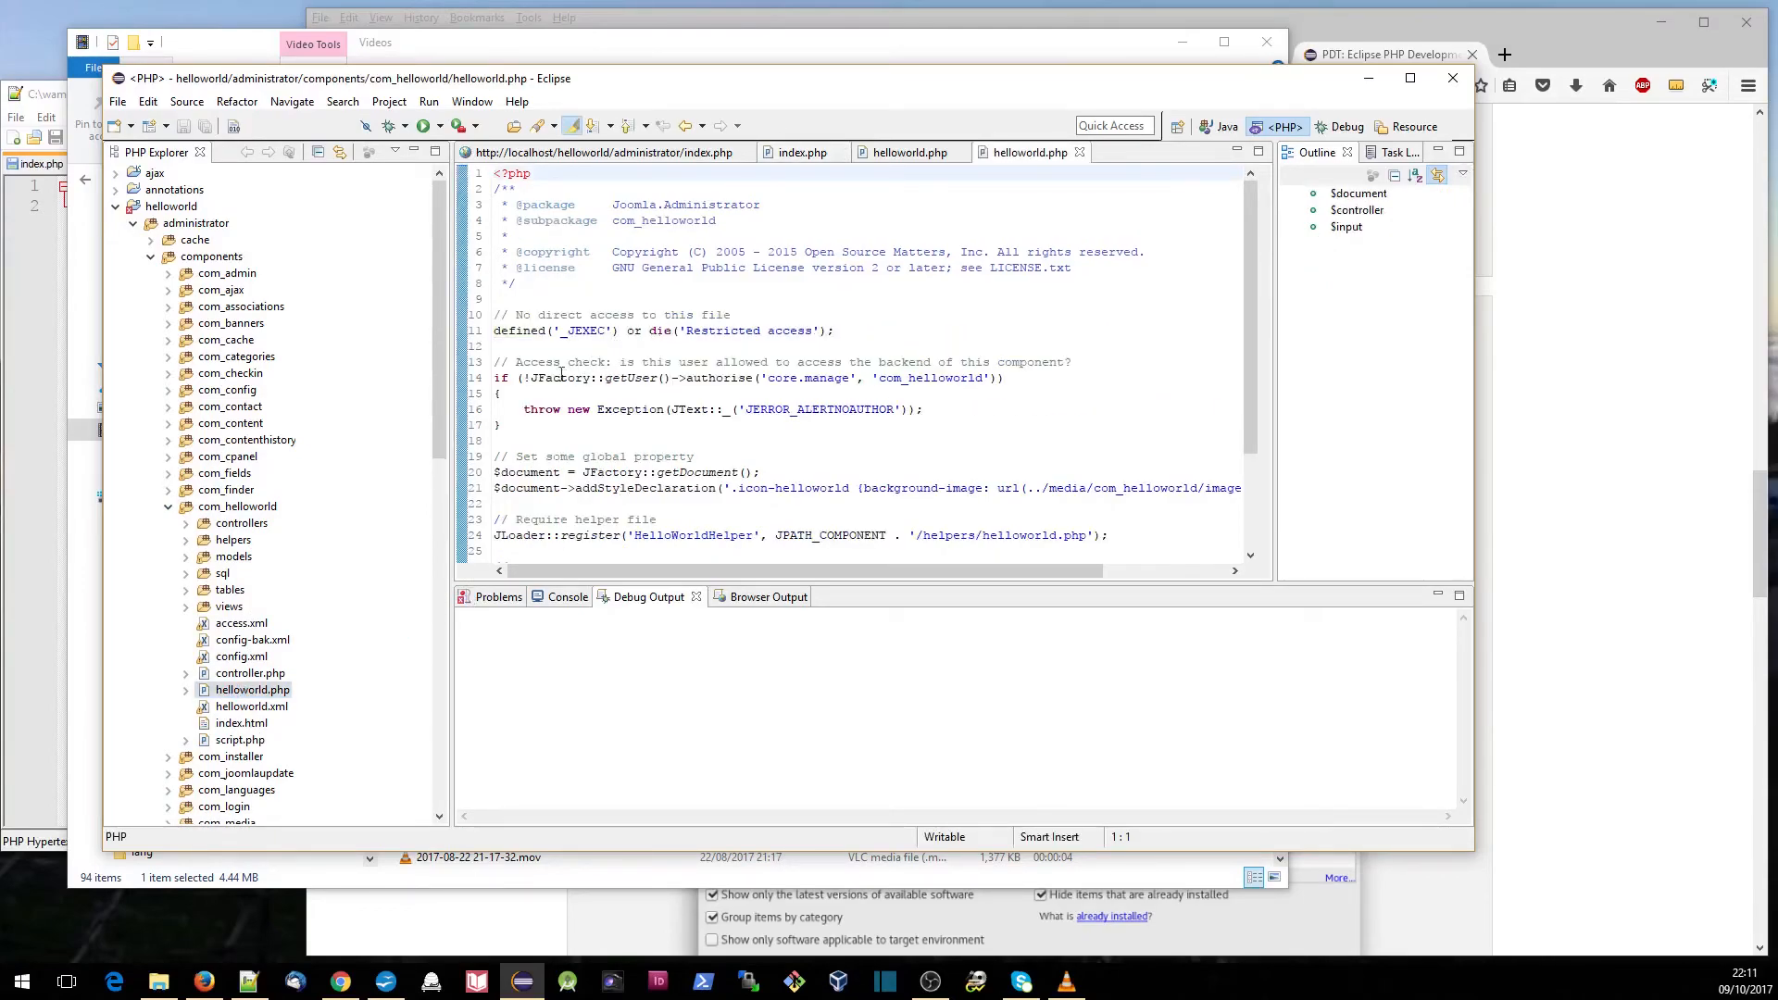
- Set a breakpoint on line 14 of the administrator helloworld.php and resume the suspended script in the Debug perspective
{"action": "double_click", "coordinate": [462, 379]}
{"action": "left_click", "coordinate": [1340, 127]}
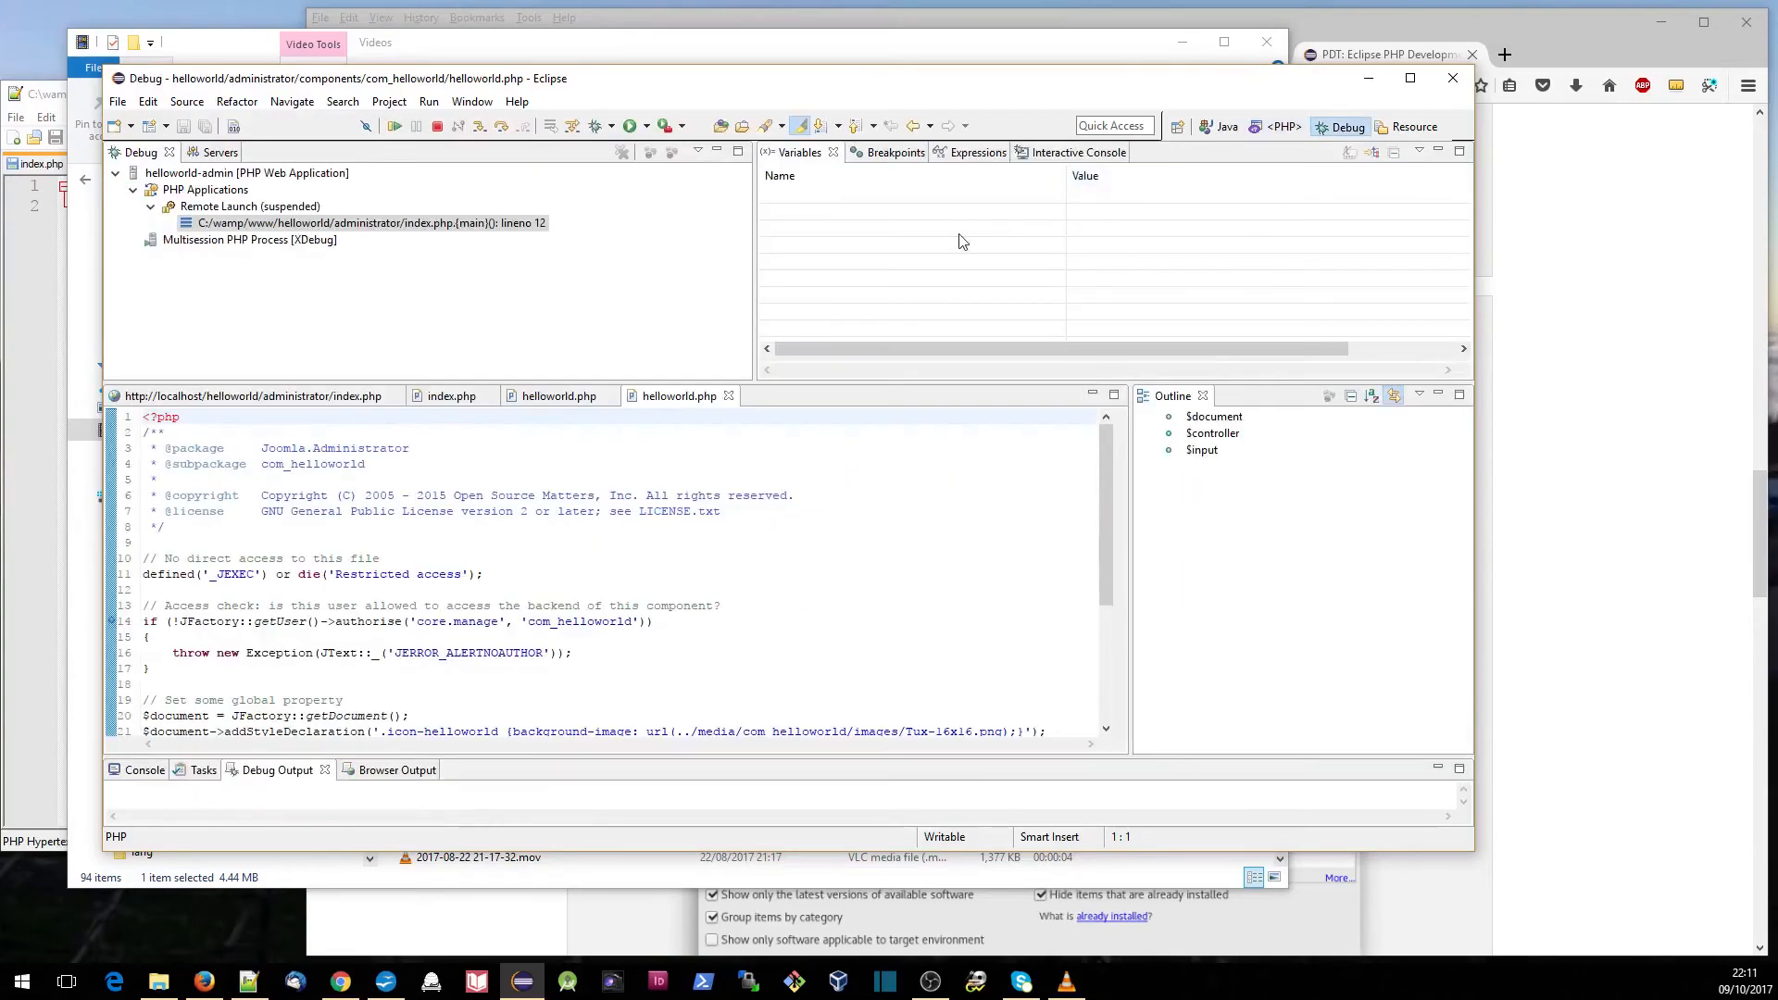
{"action": "left_click", "coordinate": [393, 129]}
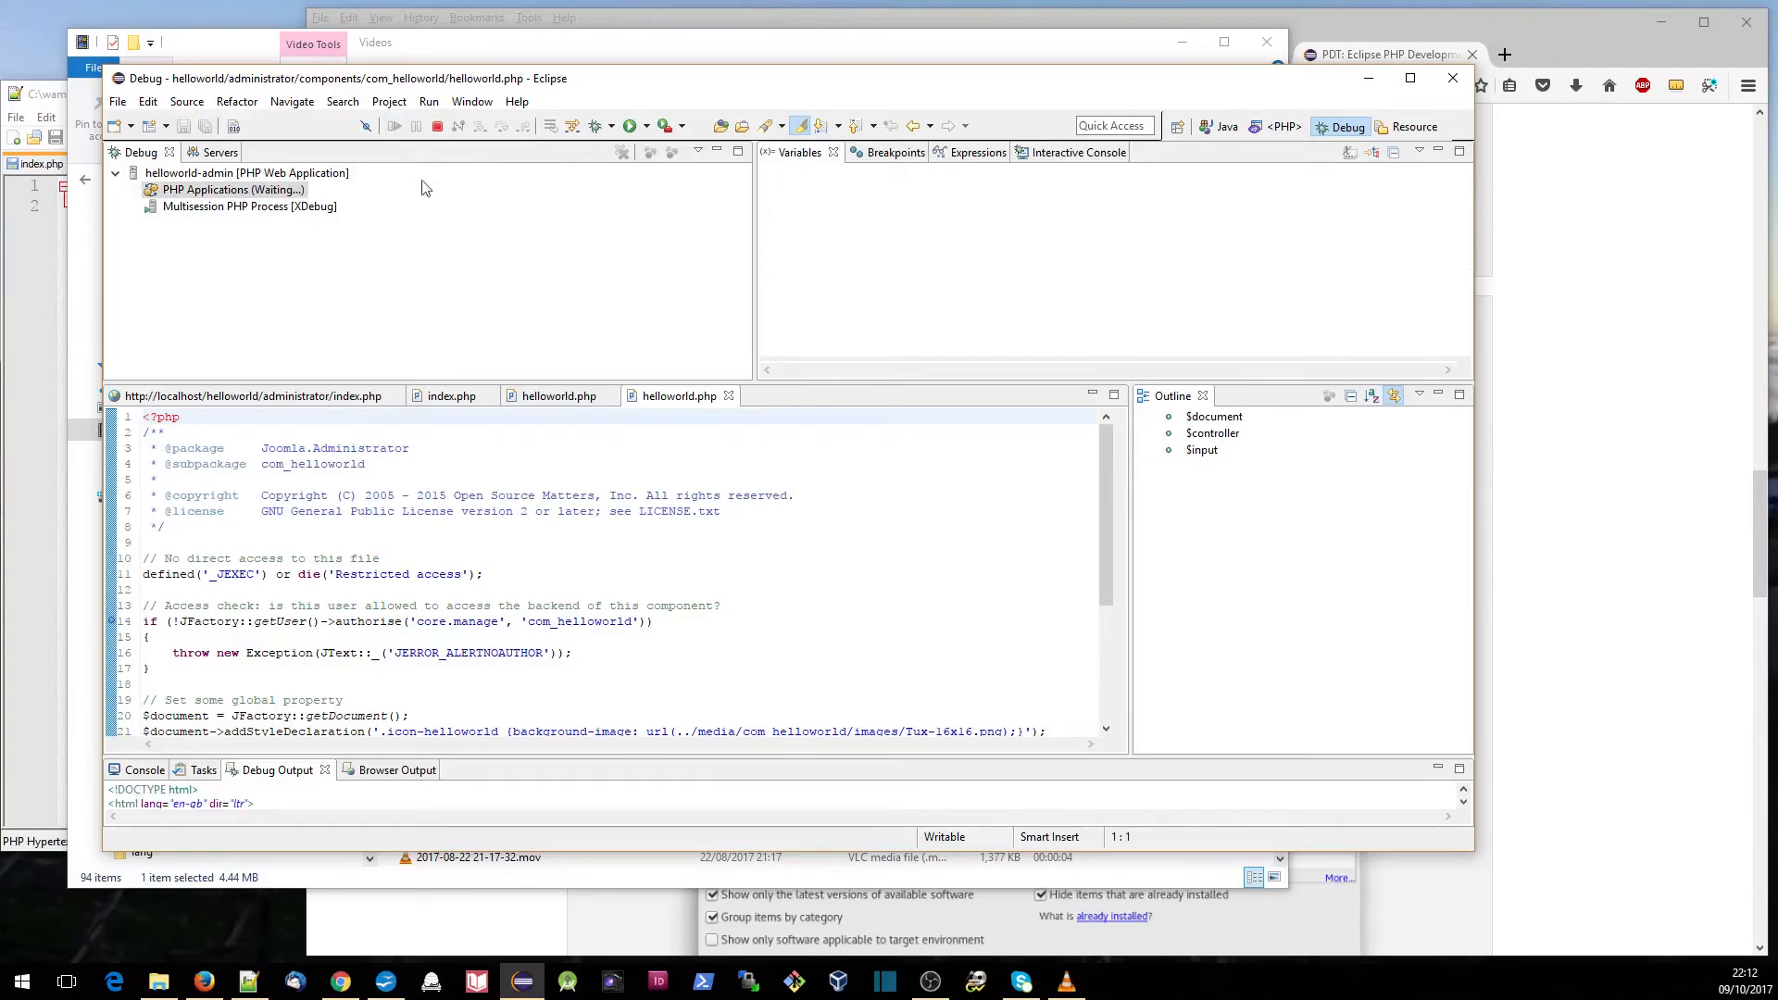
- On the Joomla administrator login page in the built-in browser, enter the username and account password and log in
{"action": "left_click", "coordinate": [323, 396]}
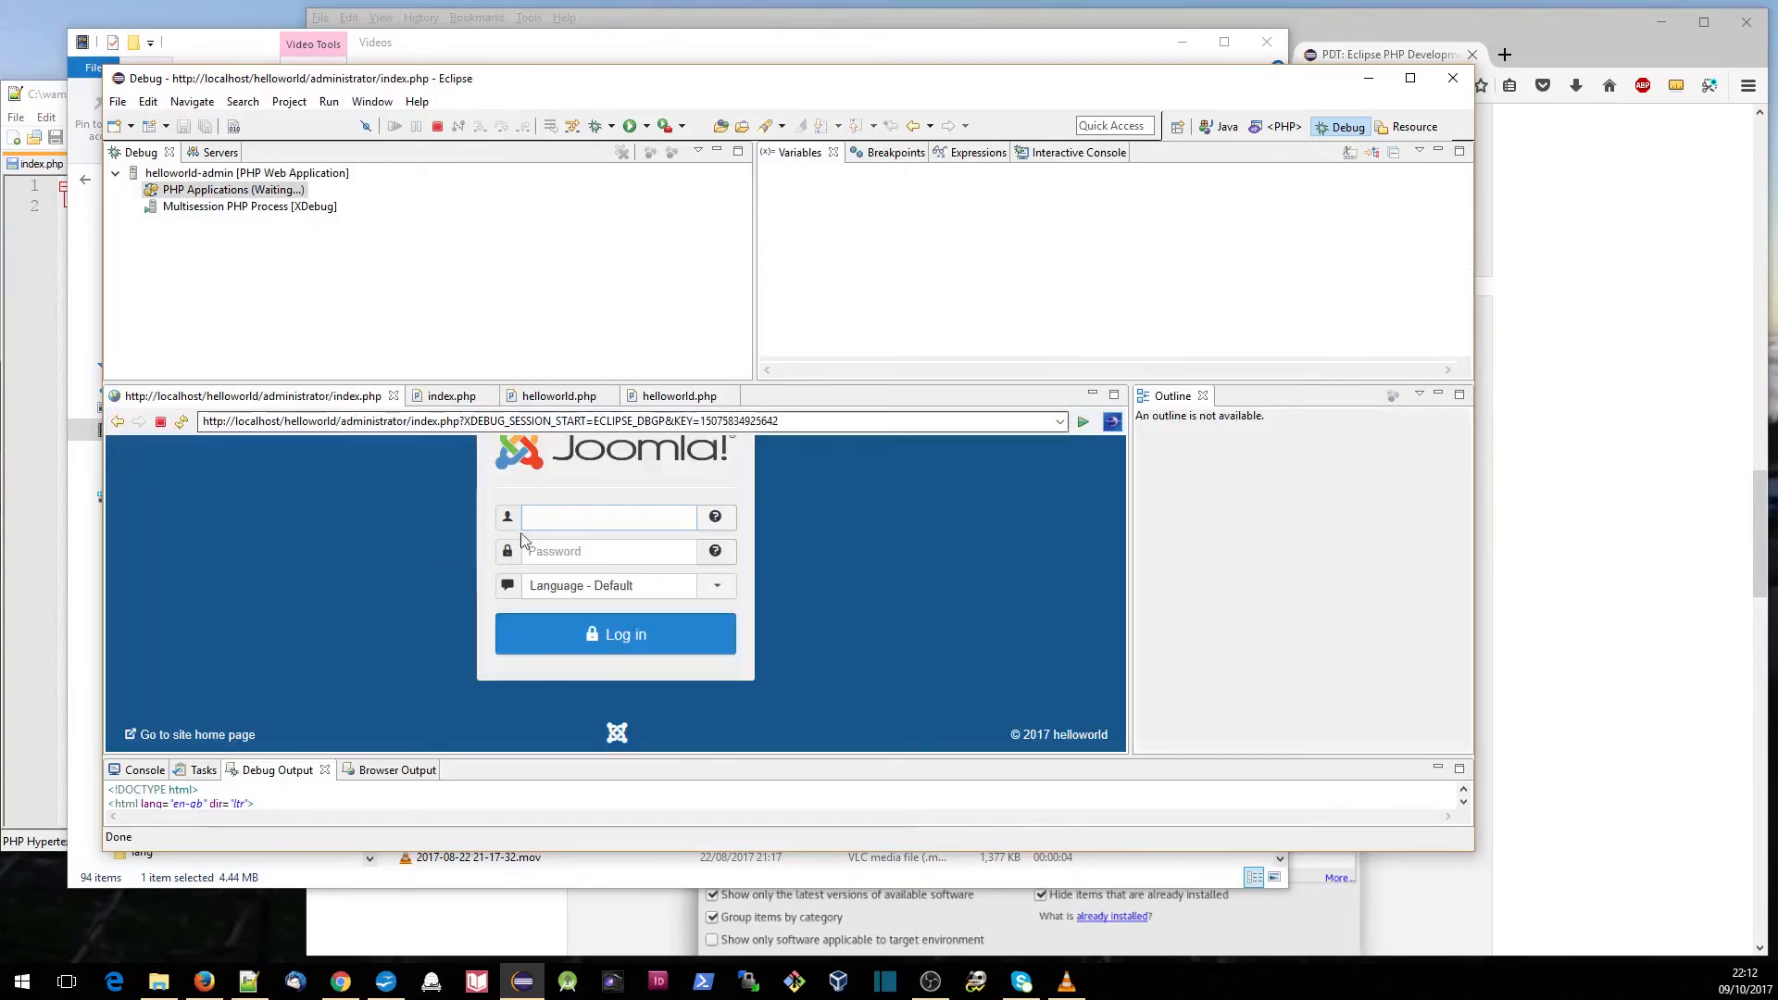
{"action": "key", "text": "Tab"}
{"action": "type", "text": "adminworld•••••"}
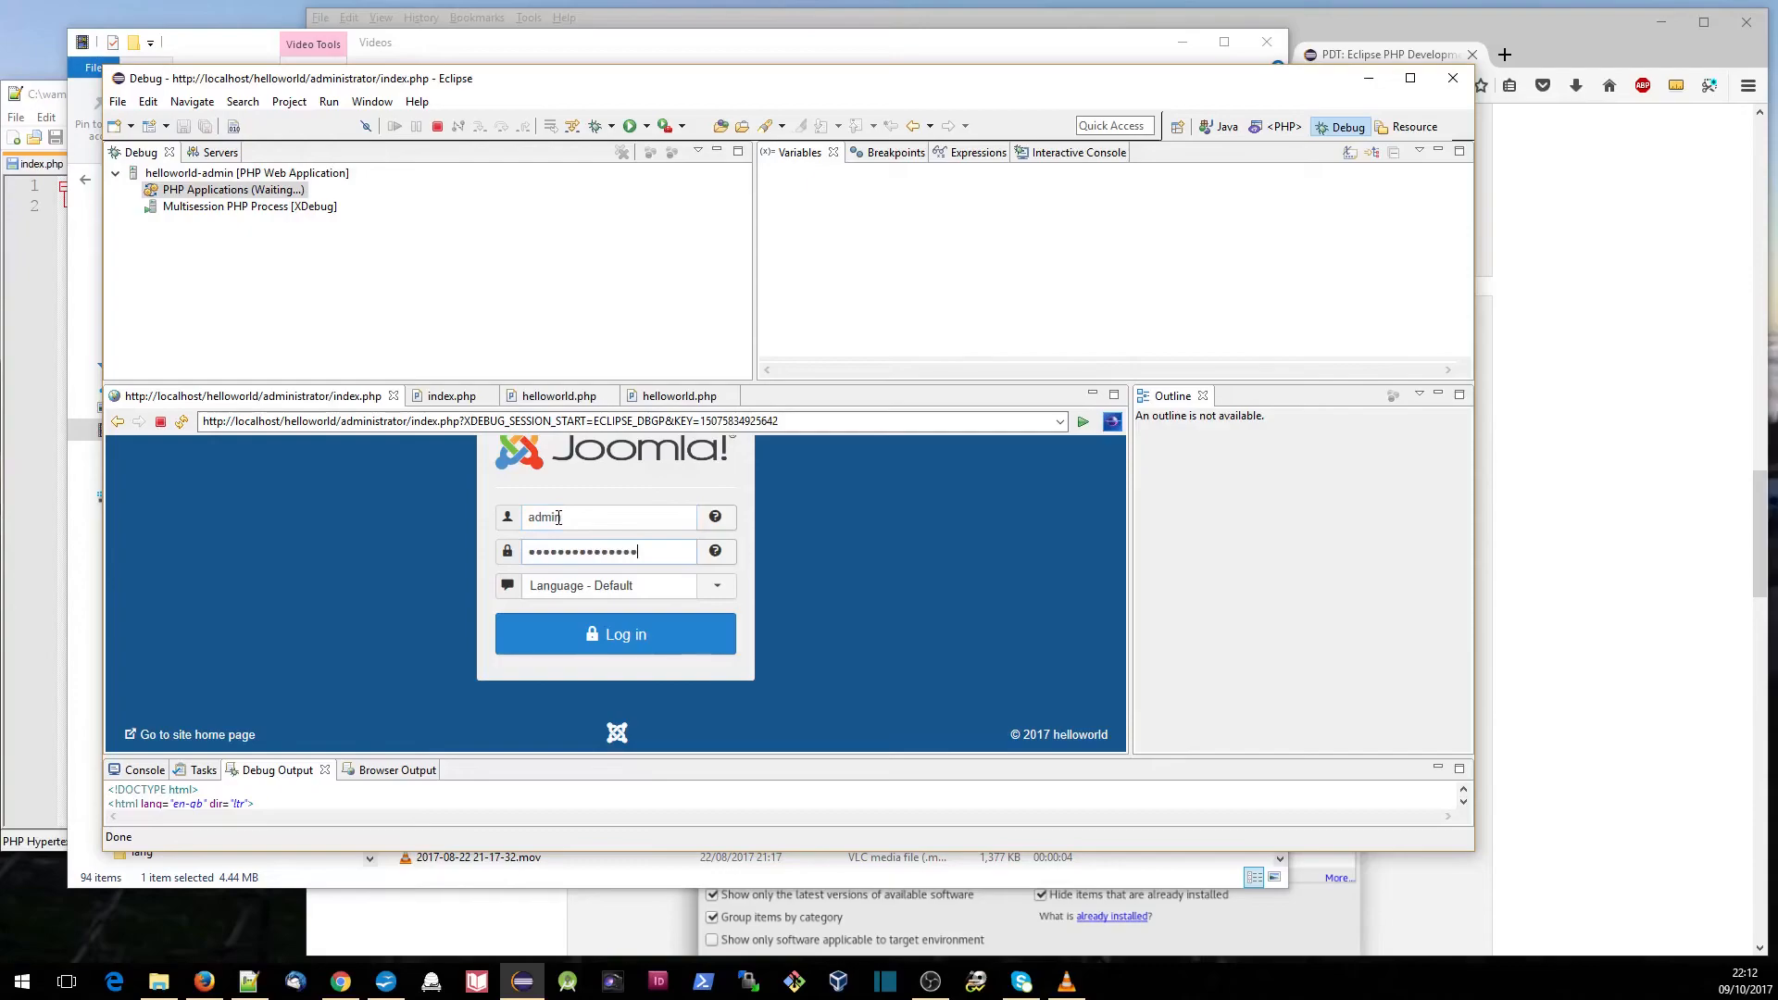
{"action": "left_click", "coordinate": [615, 639]}
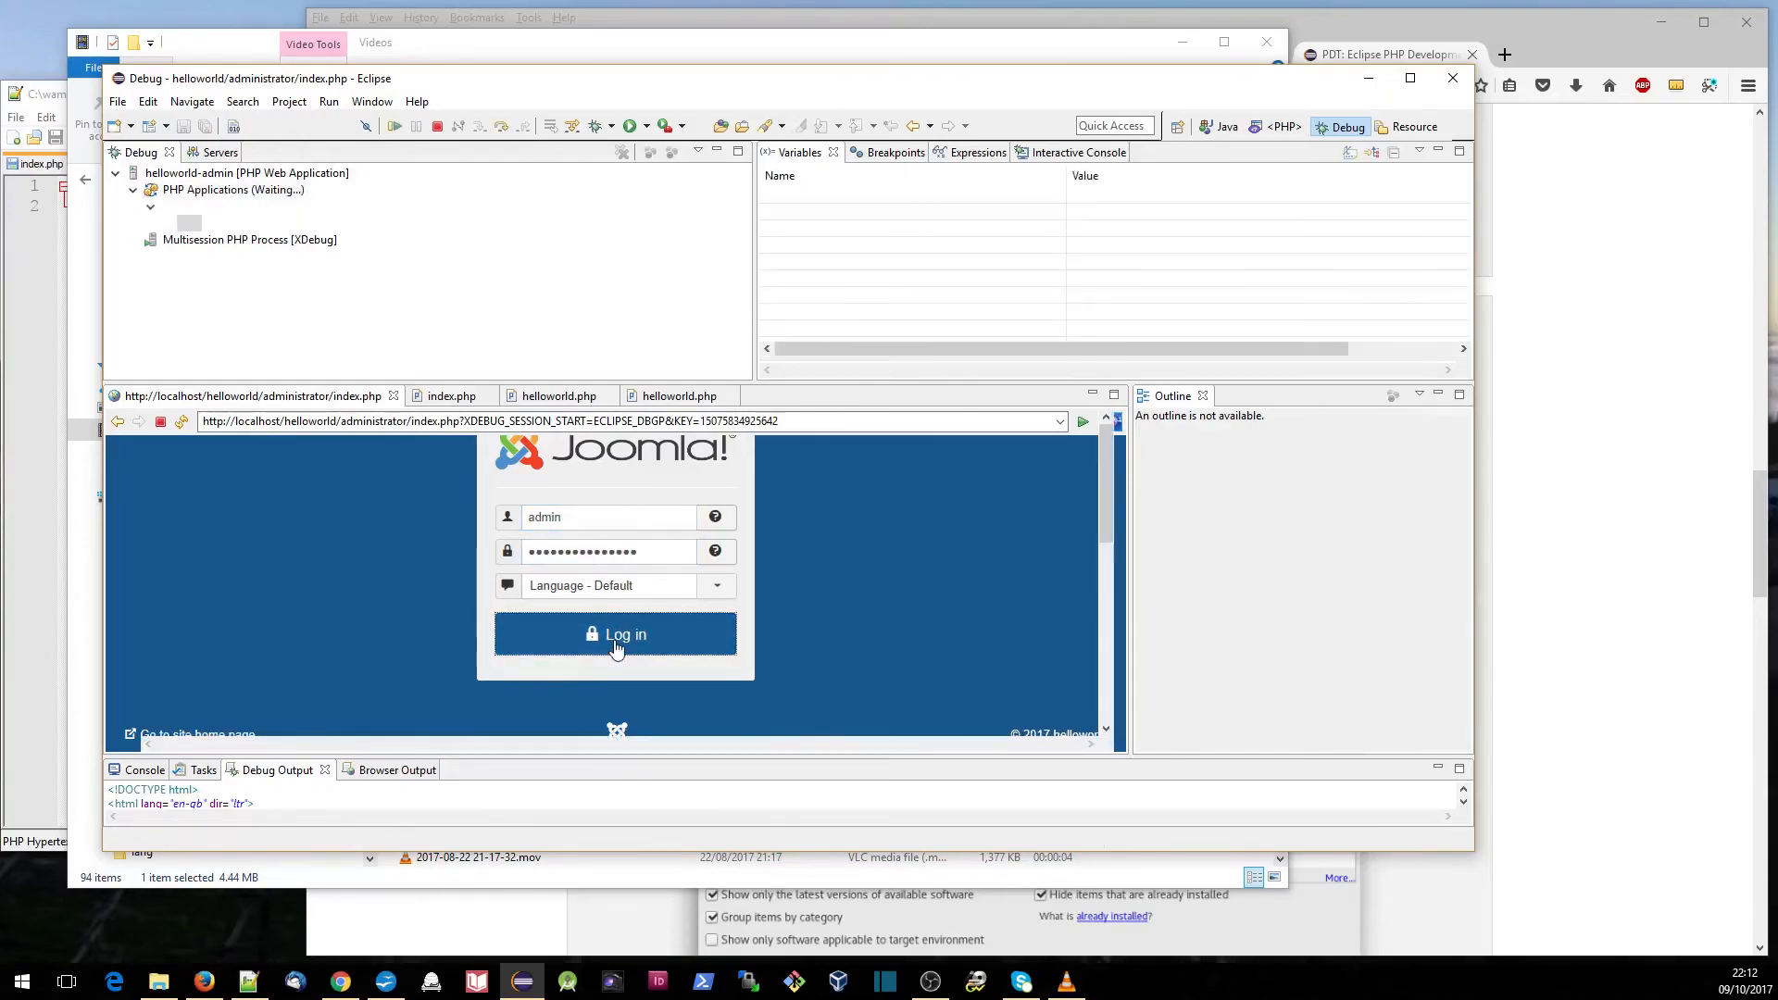
- Resume the suspended administrator index.php scripts until the login completes and view the Joomla Control Panel in the built-in browser
{"action": "left_click", "coordinate": [395, 127]}
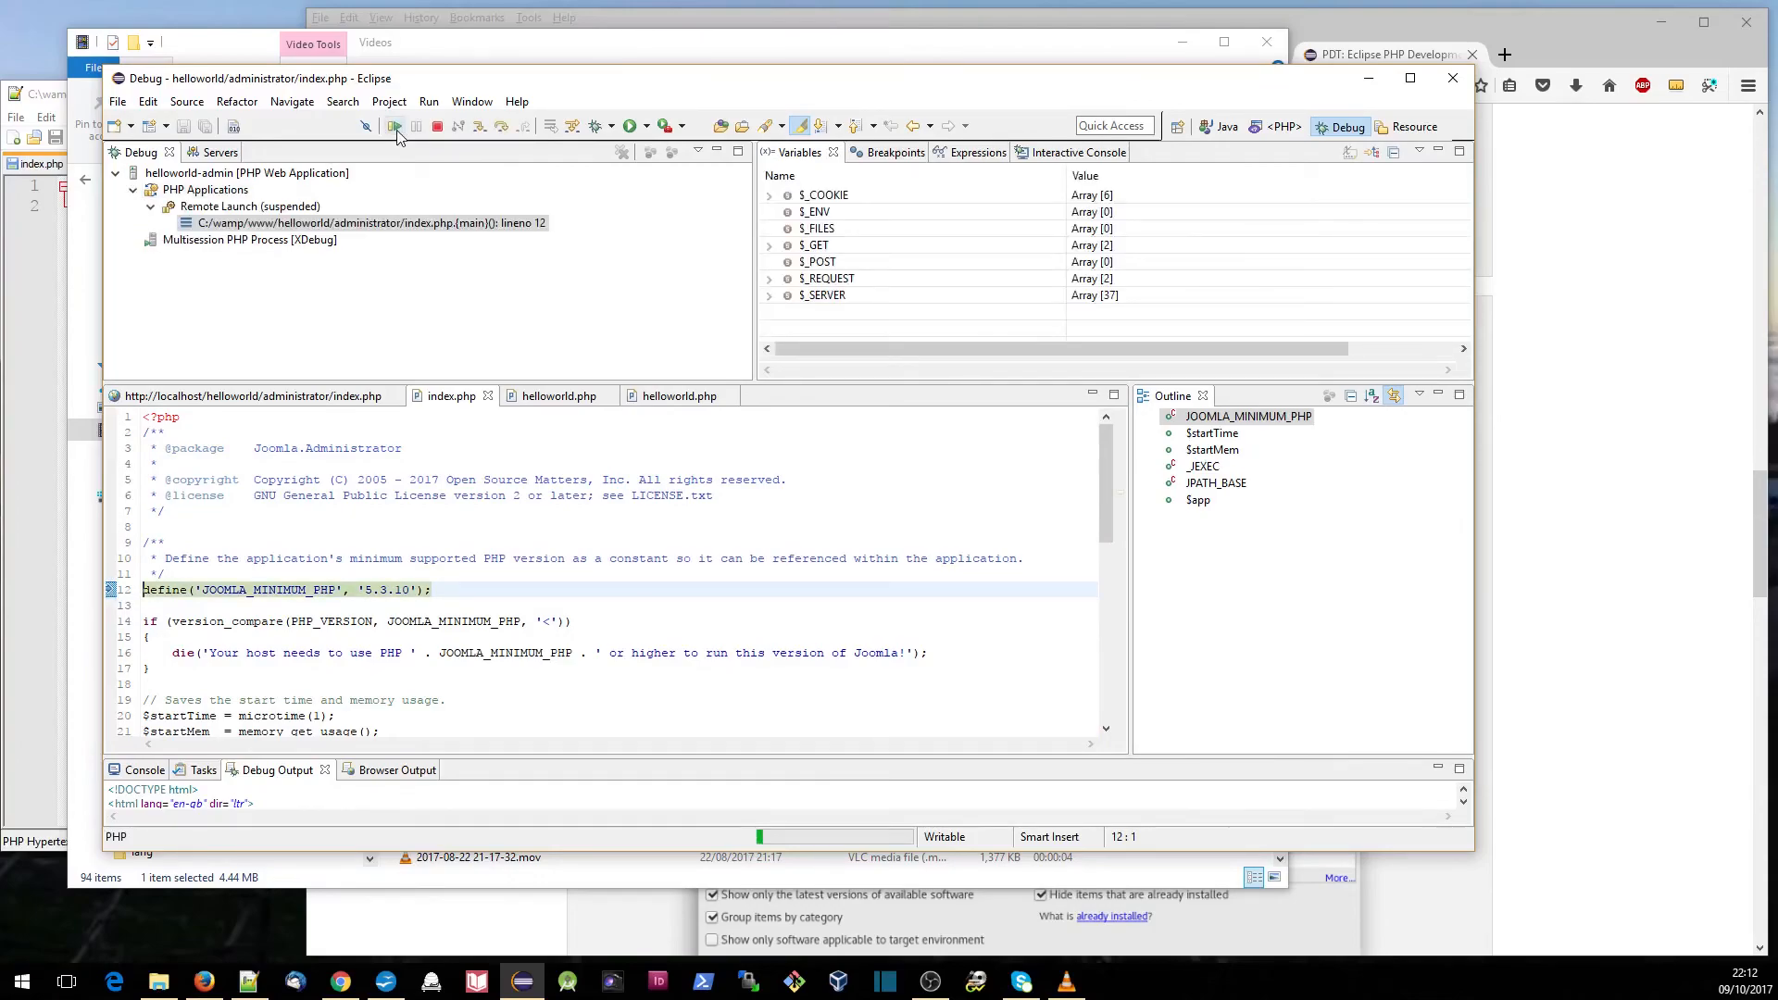
{"action": "left_click", "coordinate": [396, 130]}
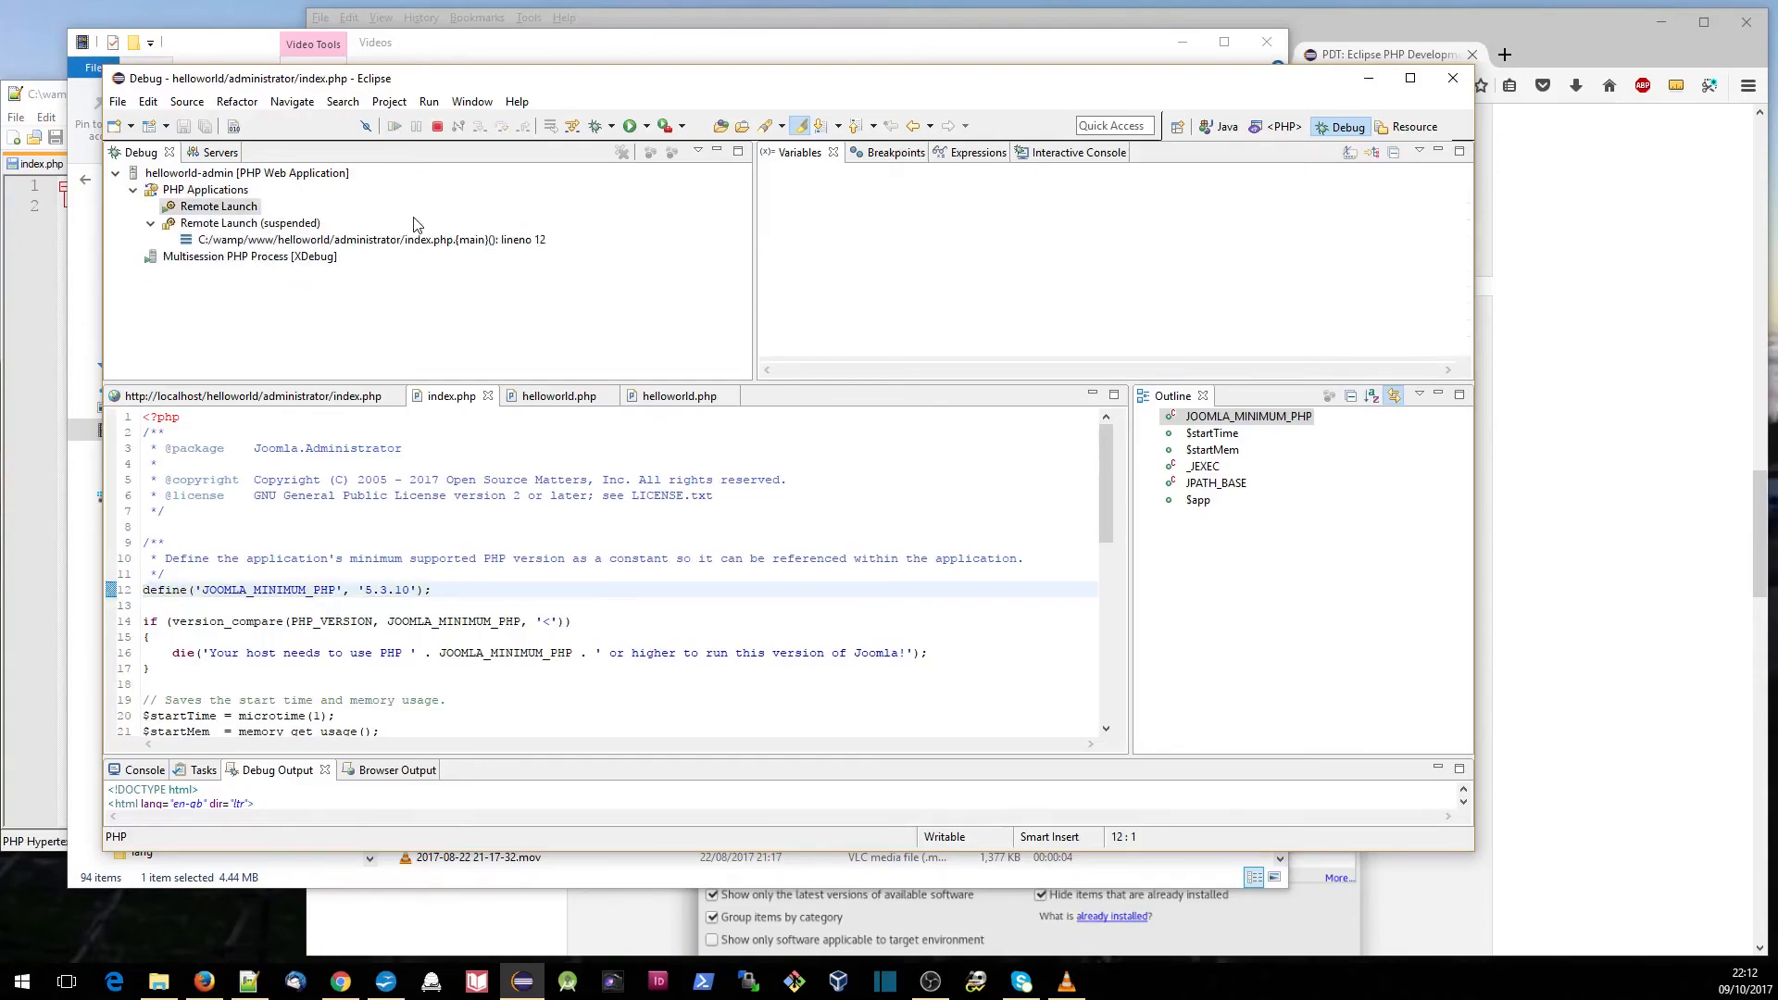
{"action": "left_click", "coordinate": [328, 400]}
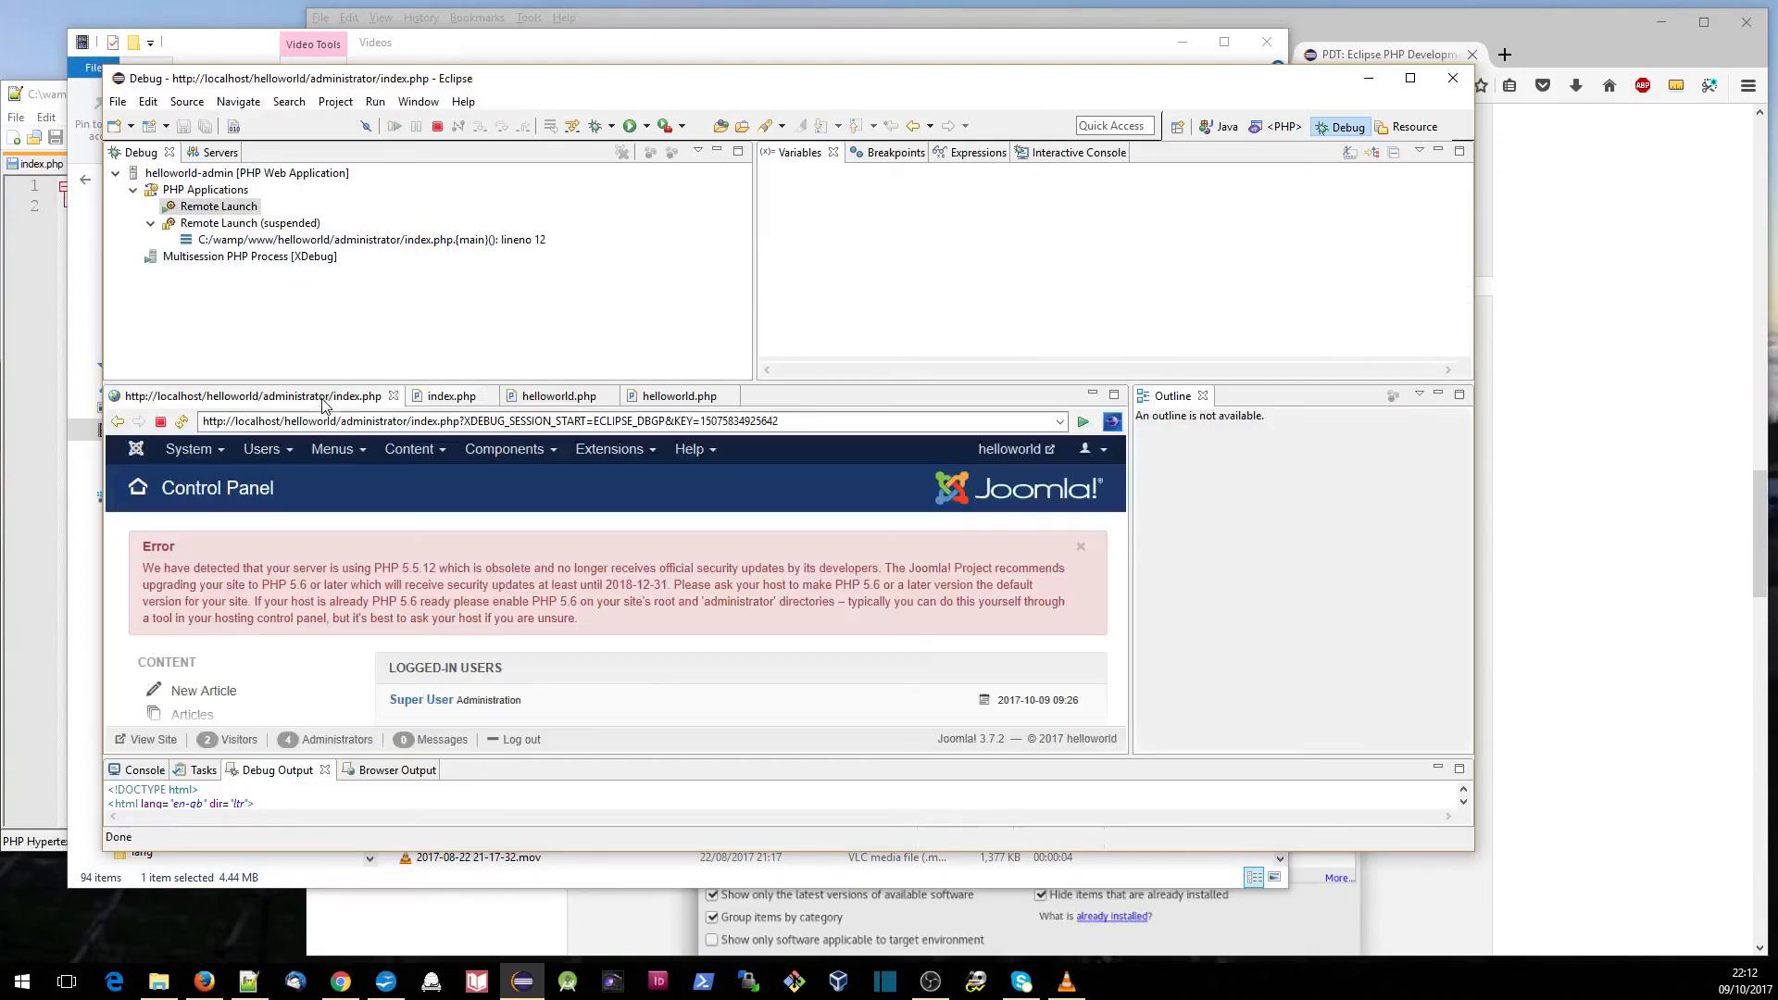
{"action": "scroll", "coordinate": [722, 609], "scroll_direction": "down", "scroll_amount": 2}
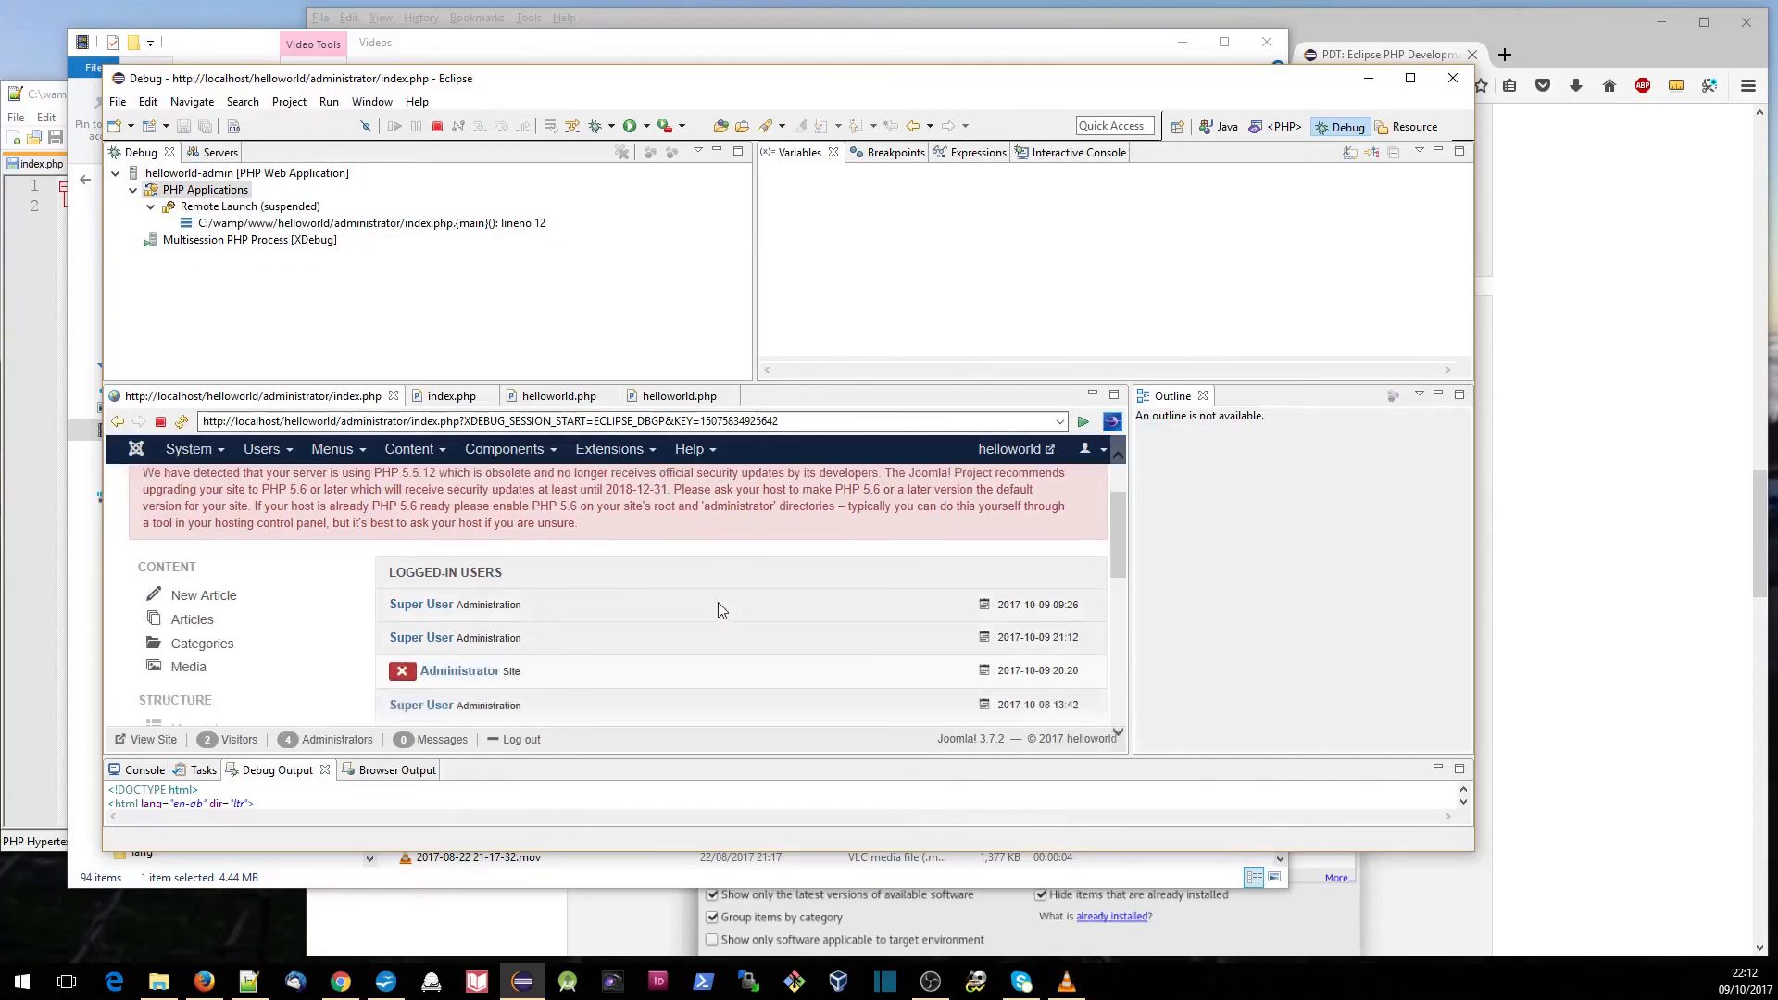
{"action": "scroll", "coordinate": [648, 633], "scroll_direction": "up", "scroll_amount": 3}
{"action": "scroll", "coordinate": [648, 629], "scroll_direction": "down", "scroll_amount": 1}
{"action": "scroll", "coordinate": [650, 628], "scroll_direction": "up", "scroll_amount": 1}
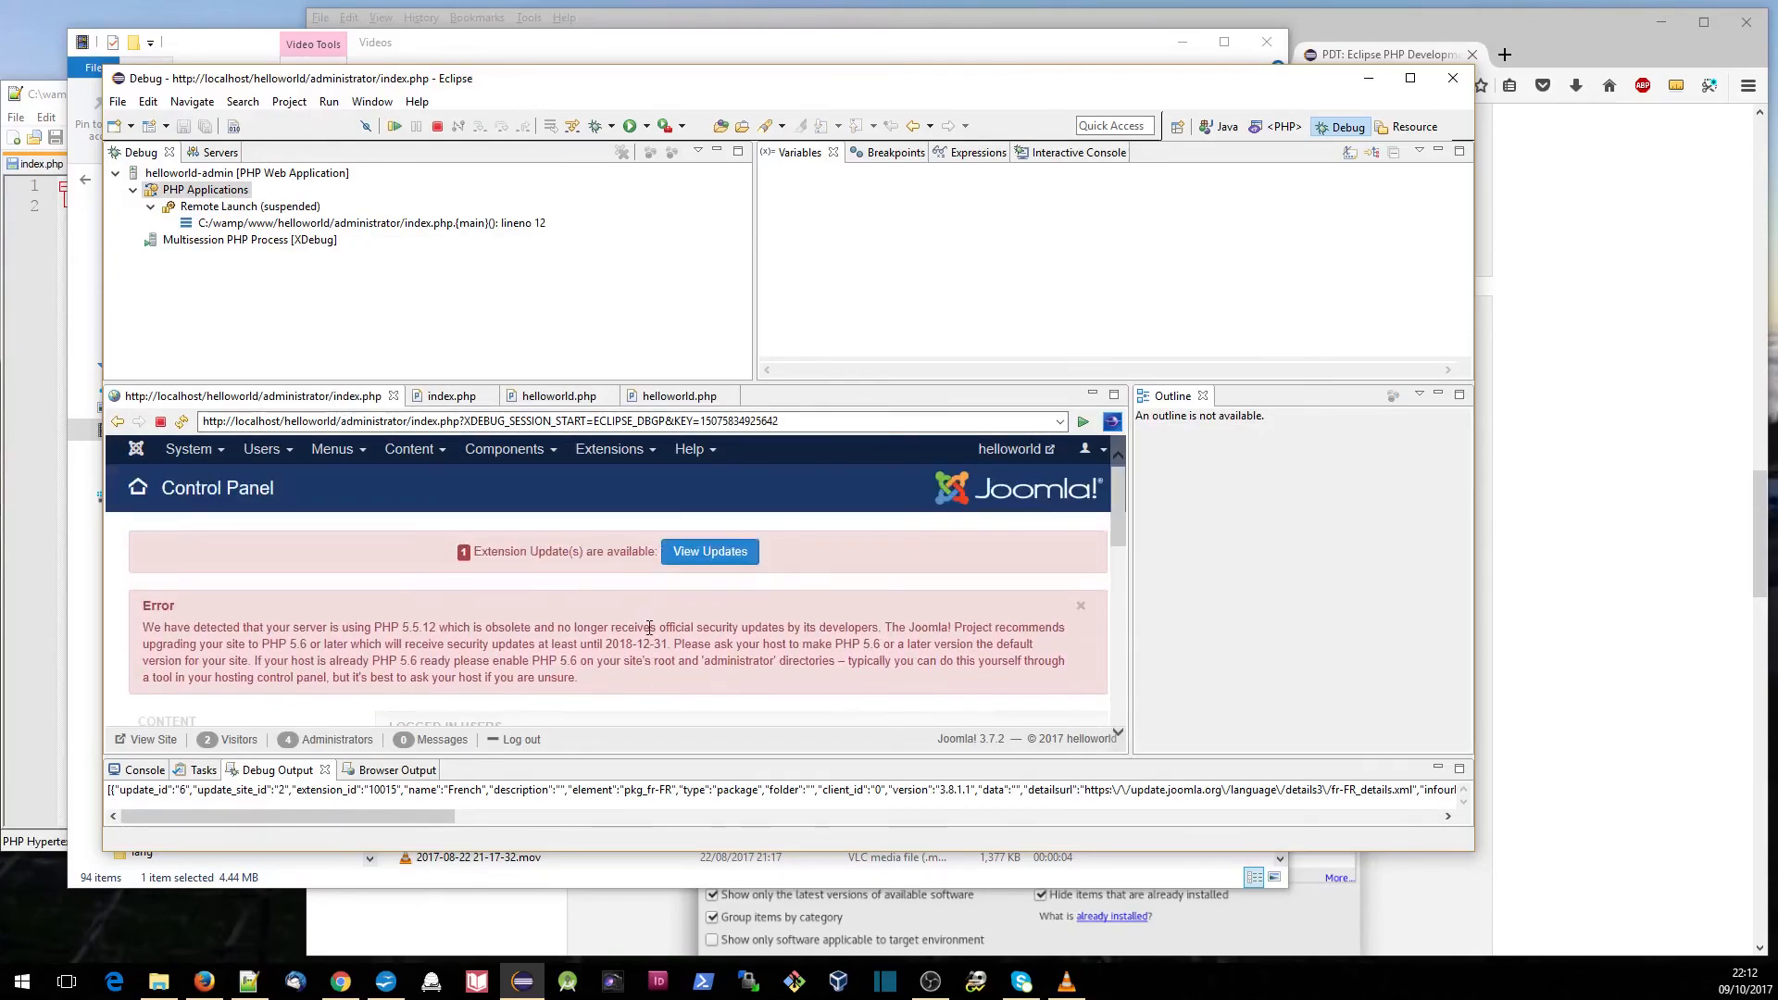
- Open the Hello World! component from the Joomla Control Panel and resume the script to the line 14 breakpoint in helloworld.php
{"action": "left_click", "coordinate": [504, 449]}
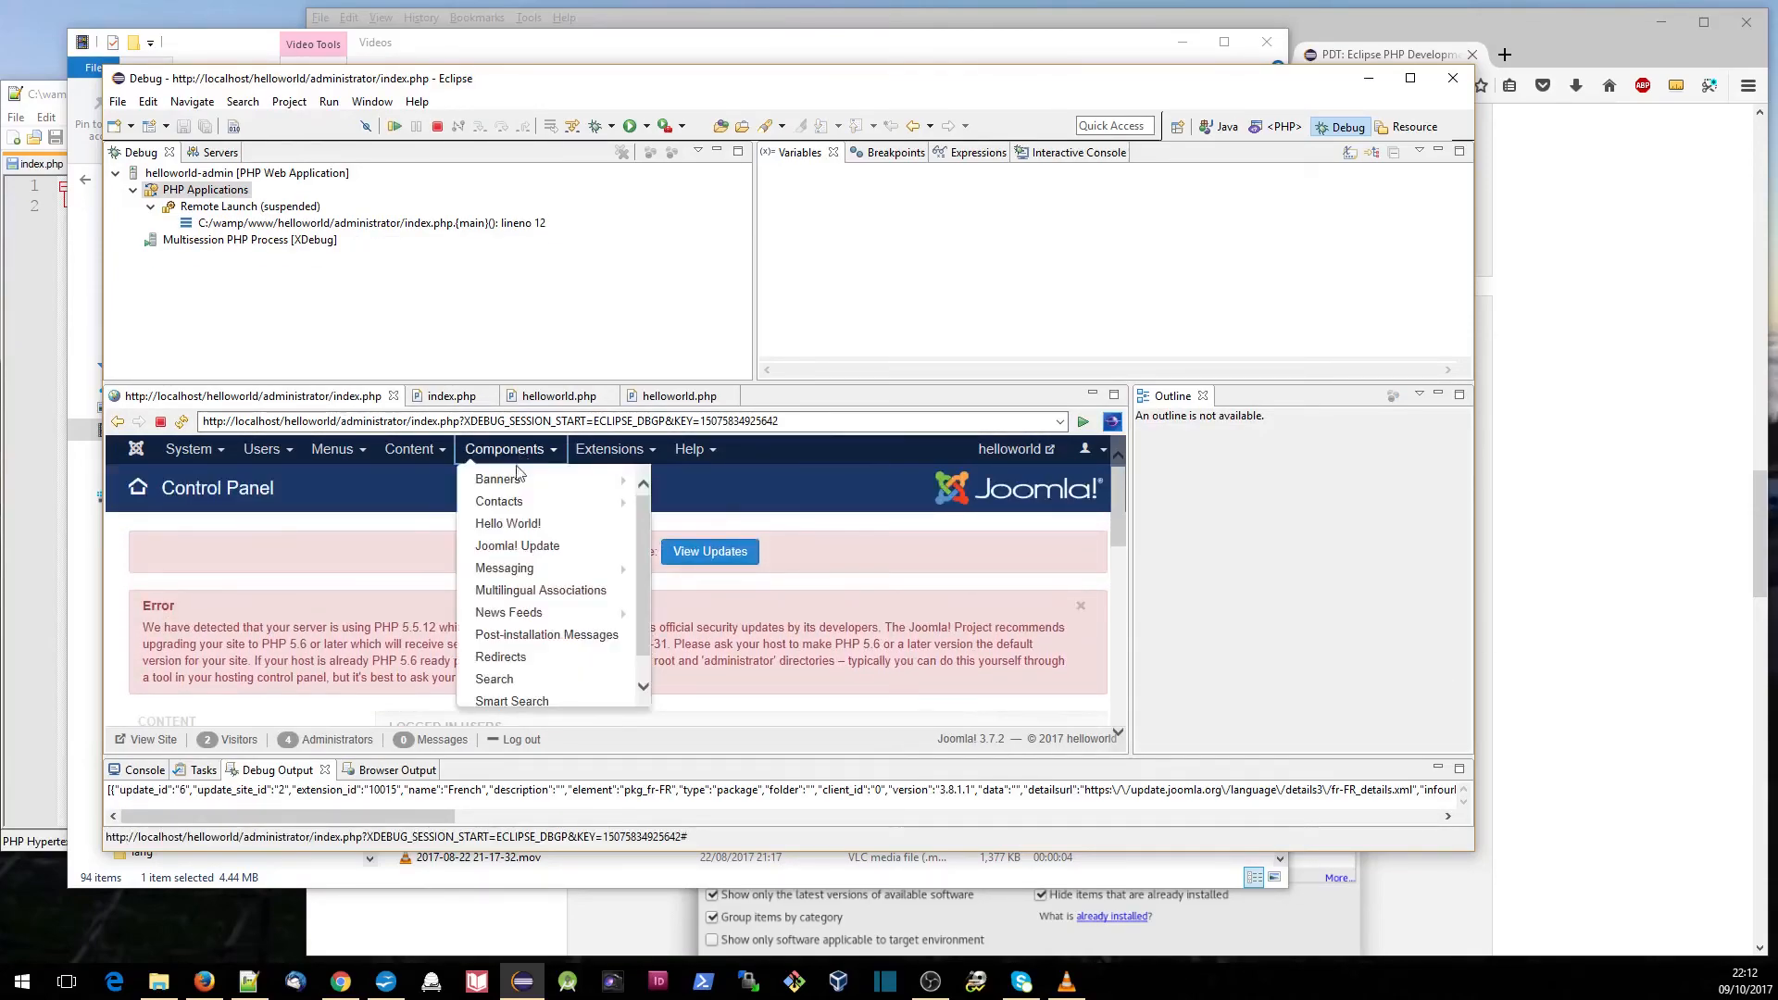
{"action": "left_click", "coordinate": [510, 521]}
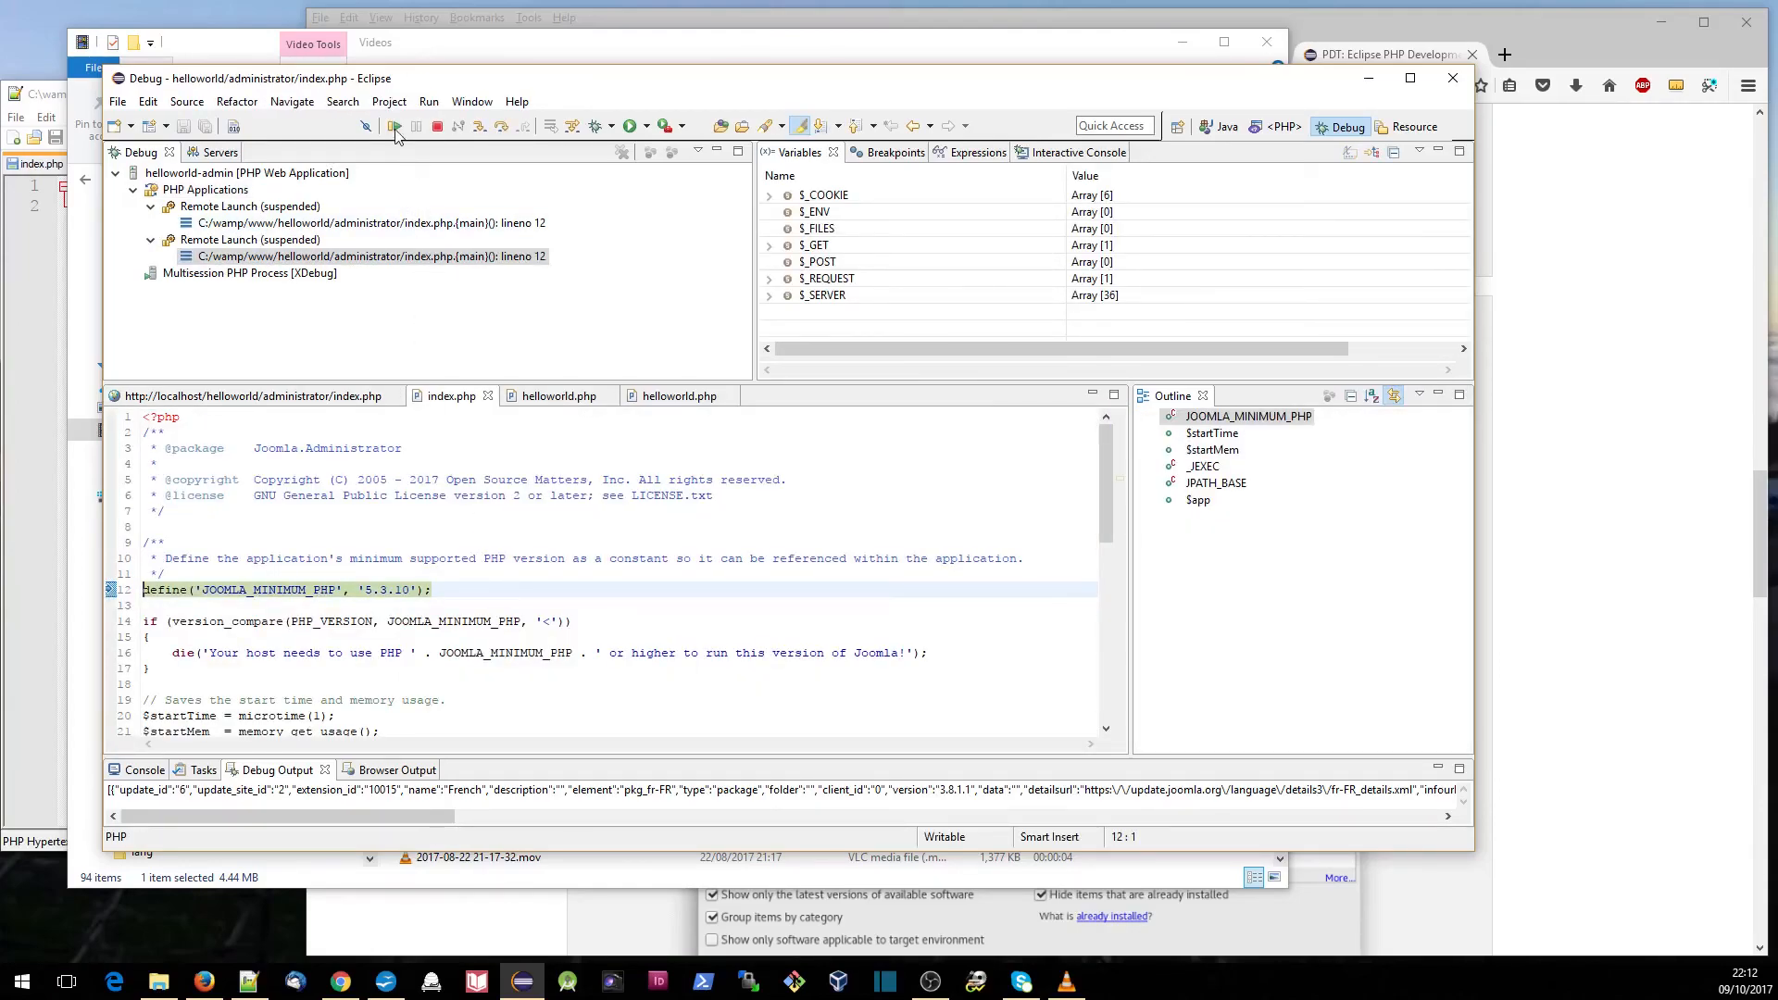
{"action": "left_click", "coordinate": [393, 130]}
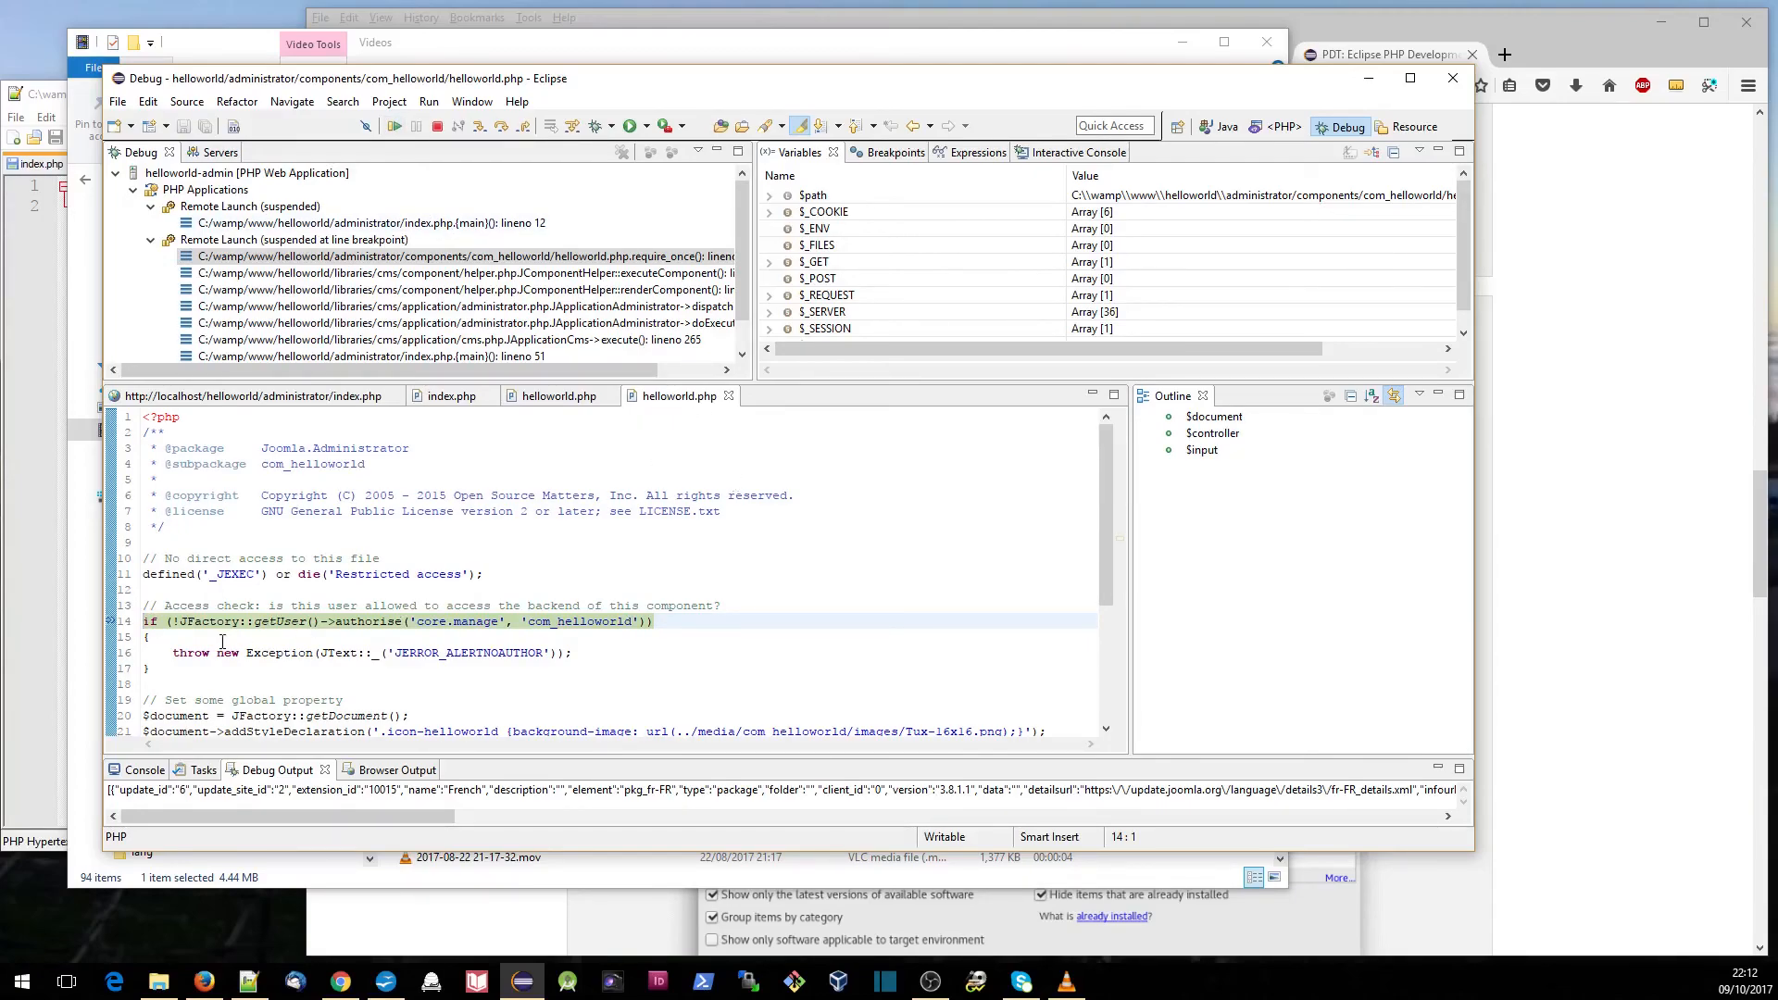
- Step over the code to line 21 of the administrator helloworld.php and inspect the contents of the $document variable
{"action": "left_click", "coordinate": [501, 126]}
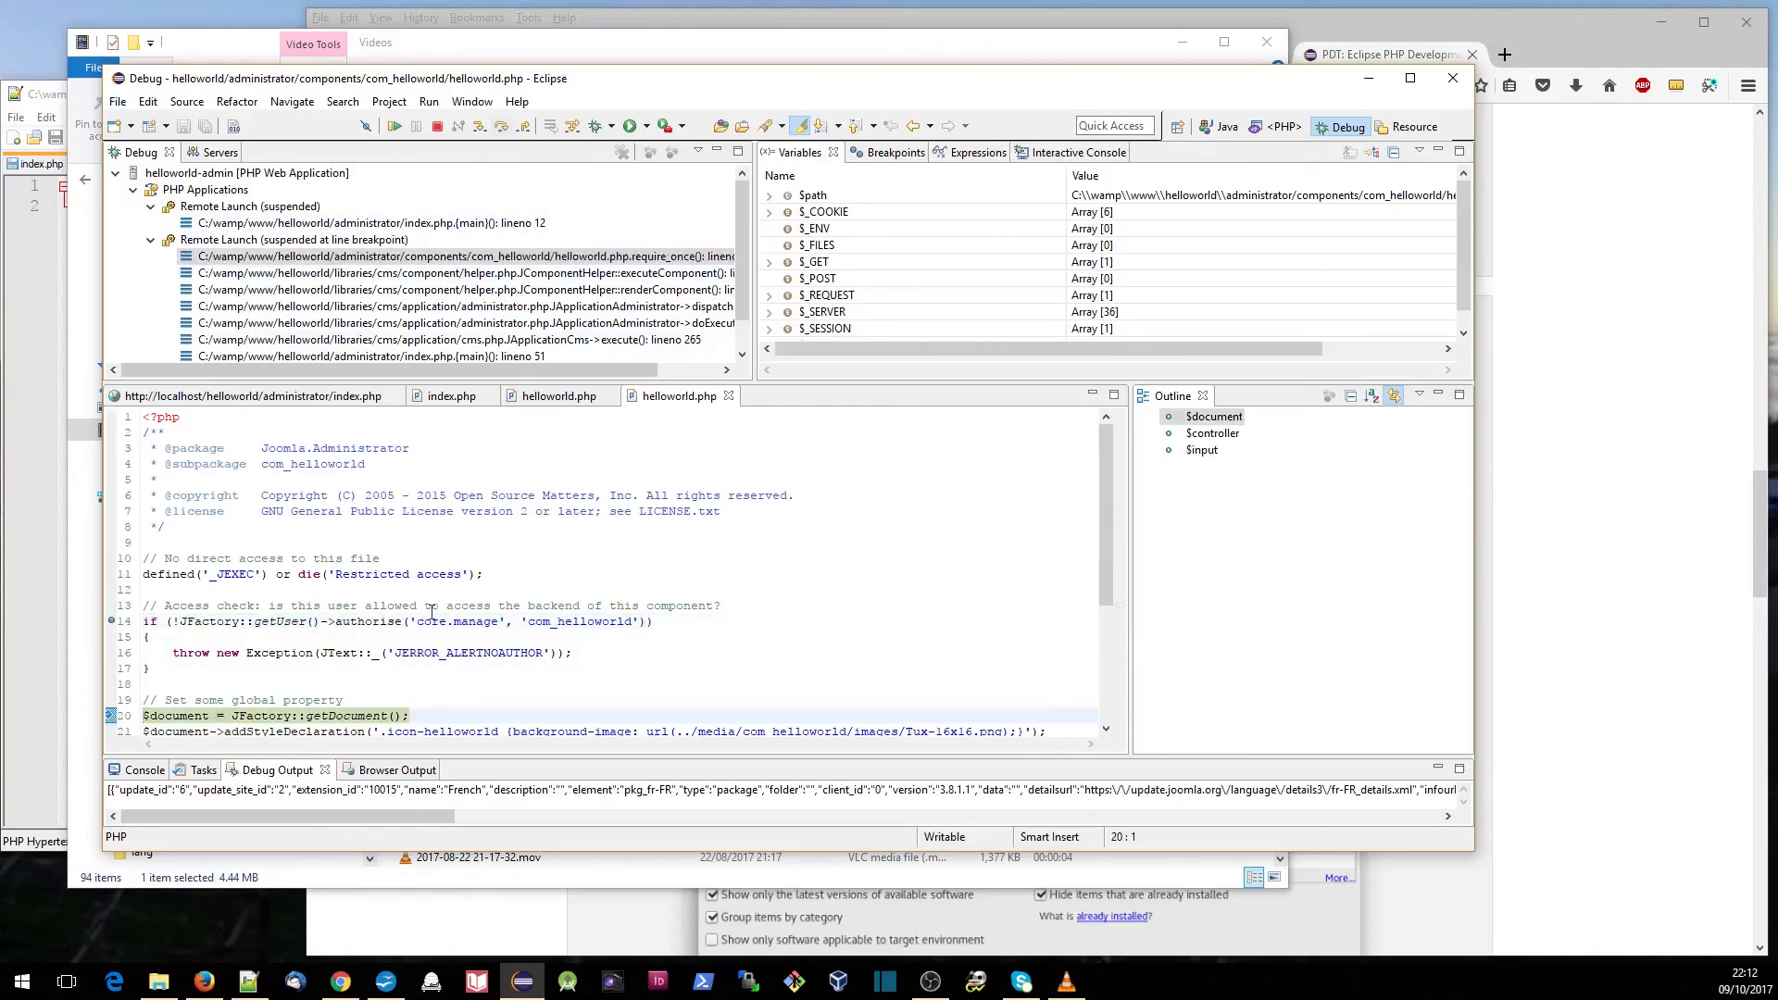
{"action": "left_click", "coordinate": [501, 128]}
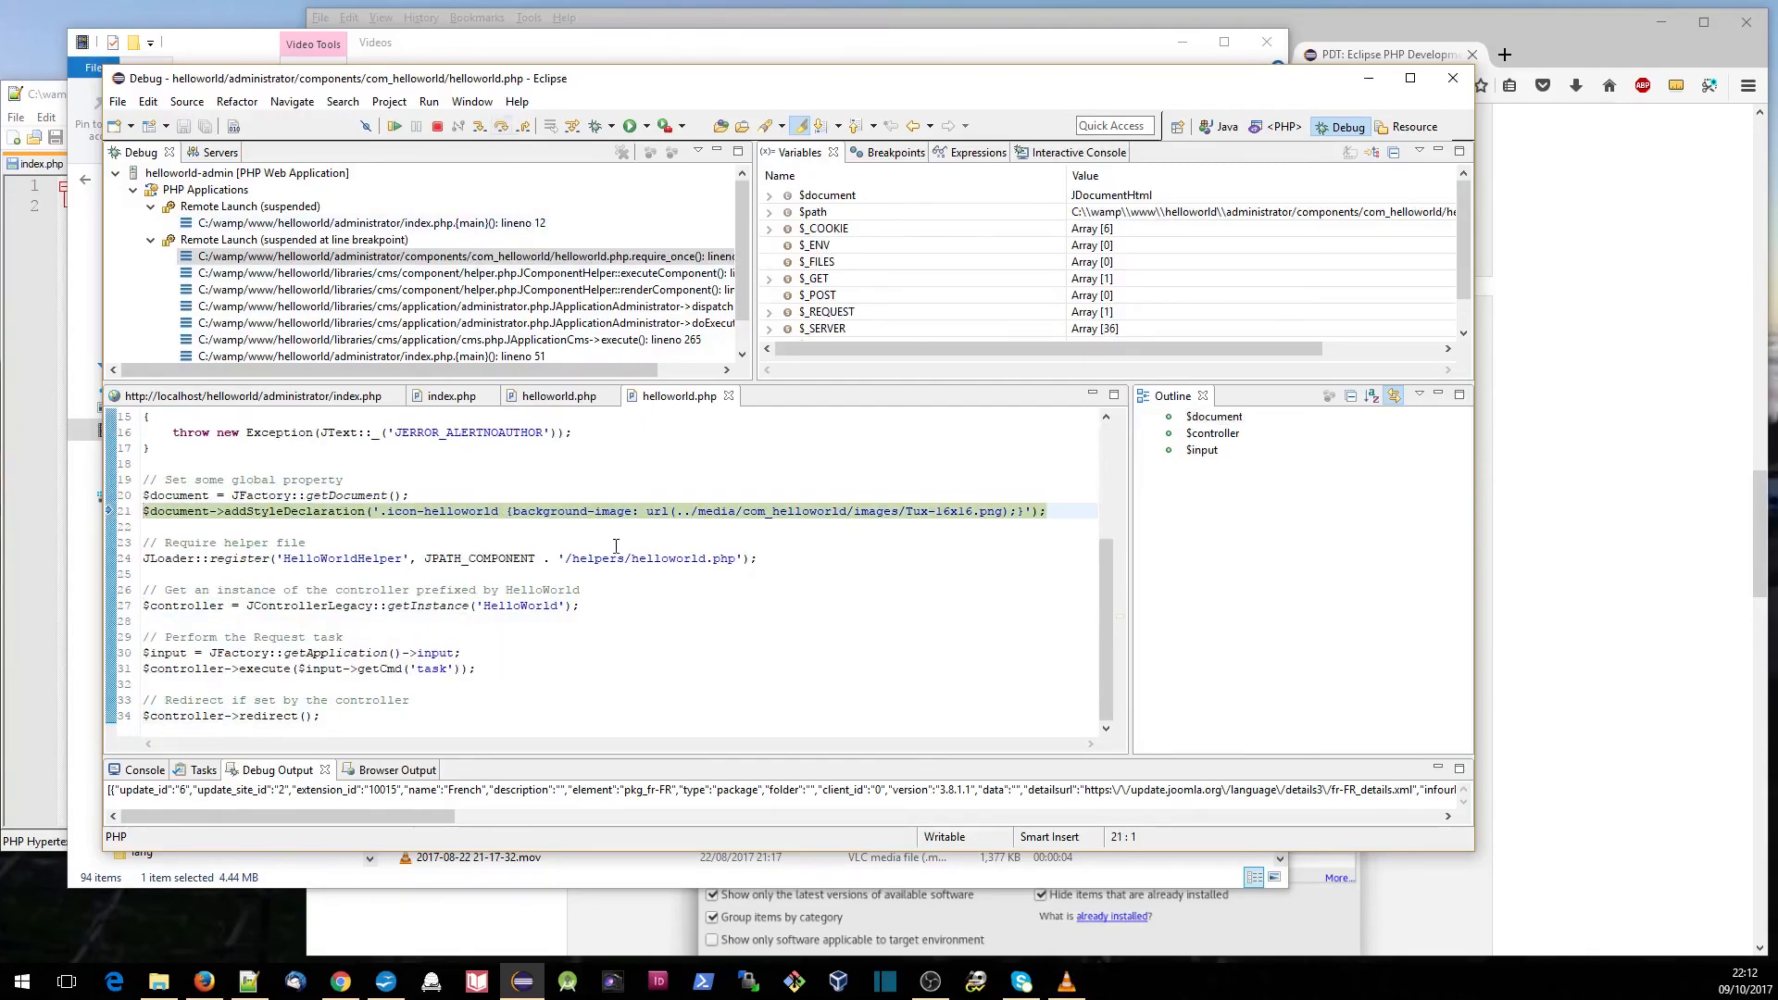
{"action": "left_click", "coordinate": [768, 201]}
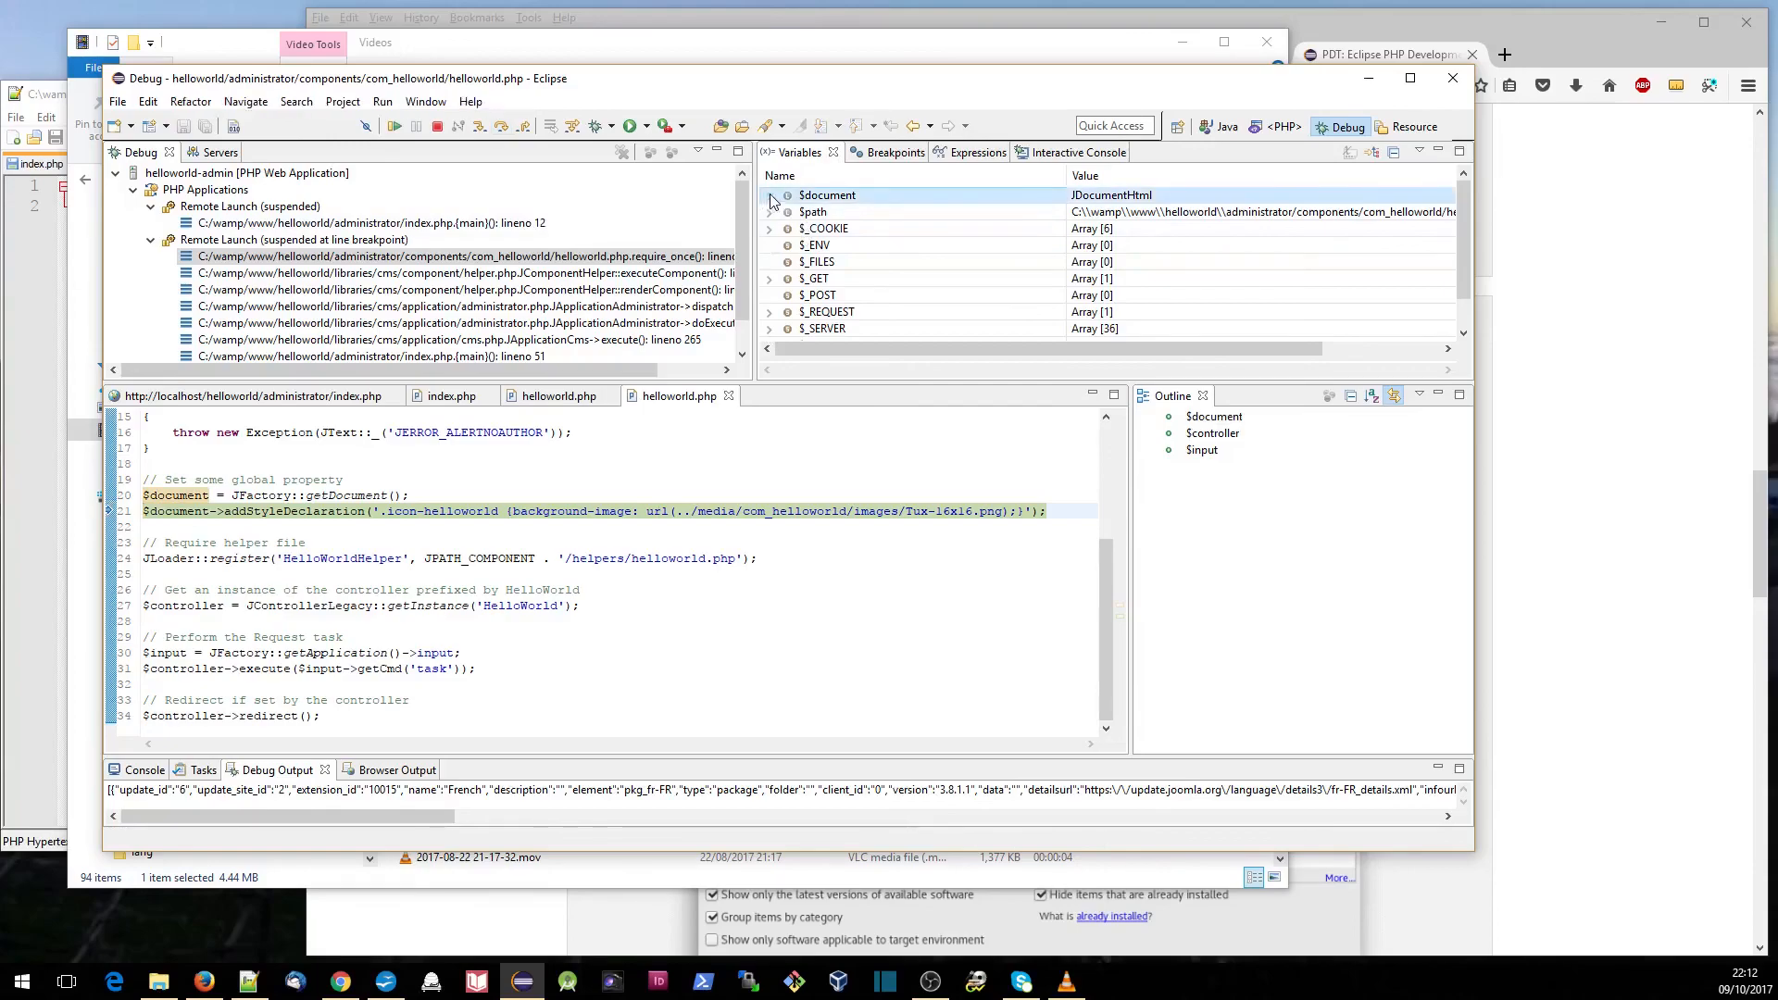
{"action": "left_click", "coordinate": [771, 196]}
{"action": "scroll", "coordinate": [915, 278], "scroll_direction": "down", "scroll_amount": 1}
{"action": "scroll", "coordinate": [914, 279], "scroll_direction": "up", "scroll_amount": 1}
{"action": "left_click", "coordinate": [770, 197]}
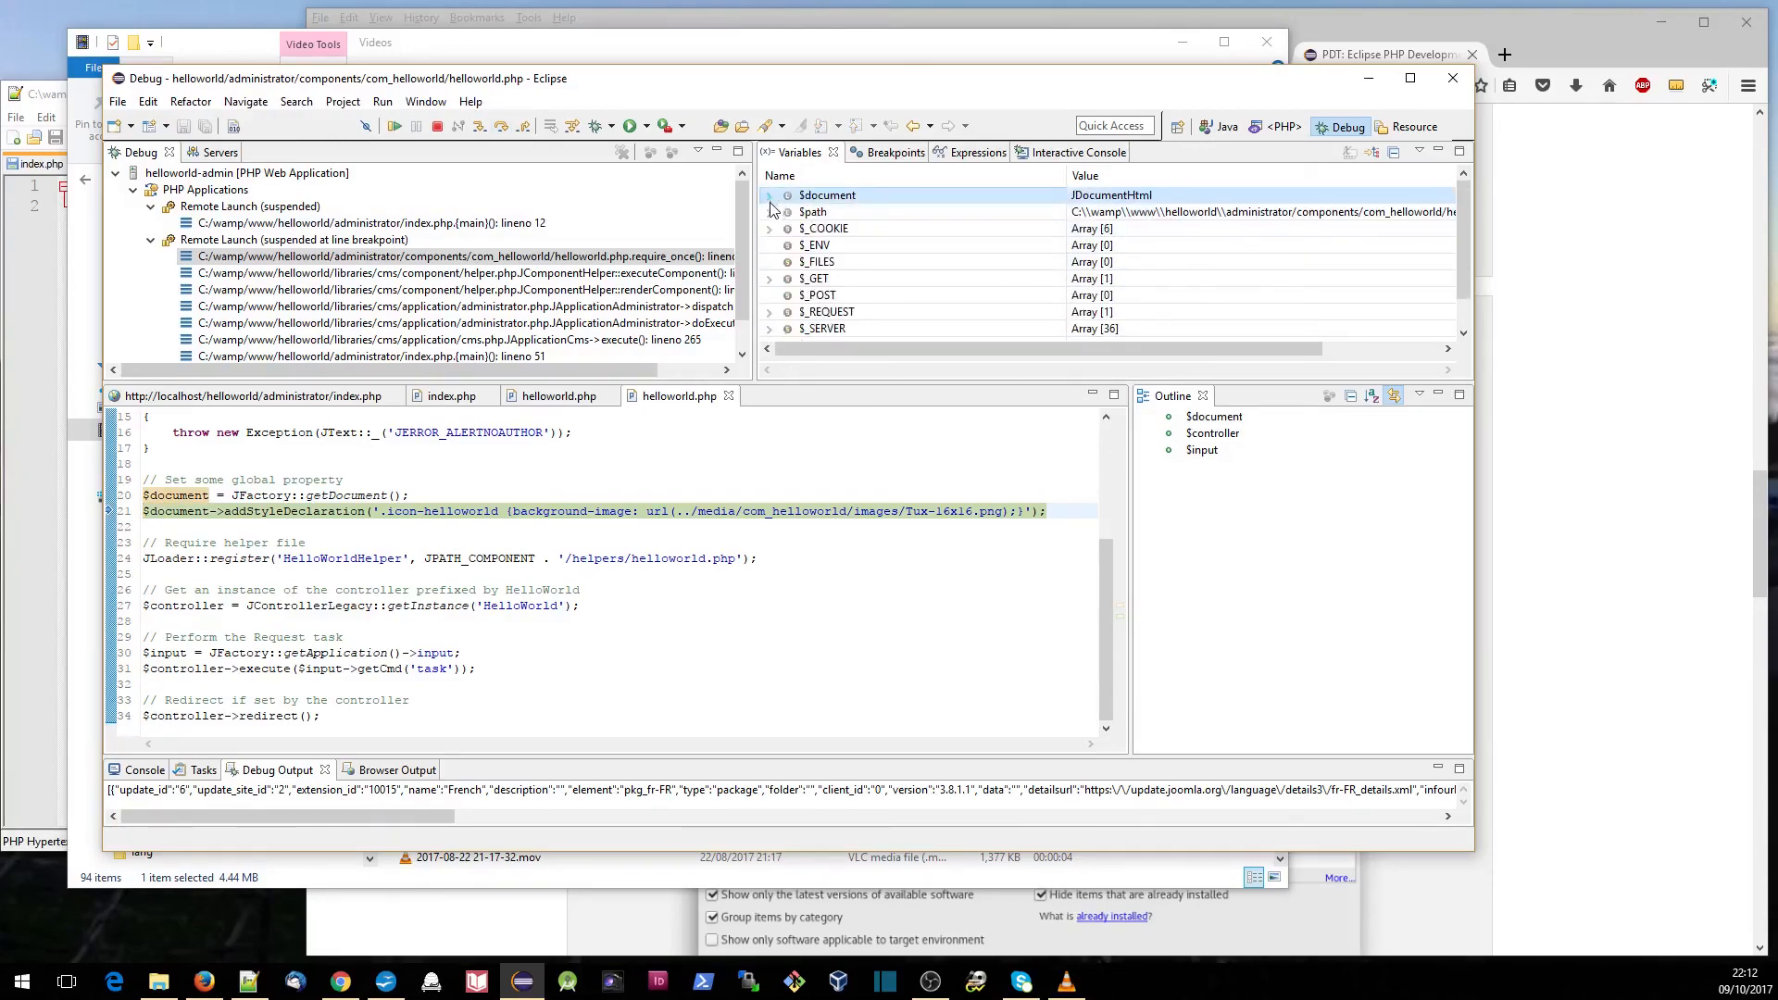